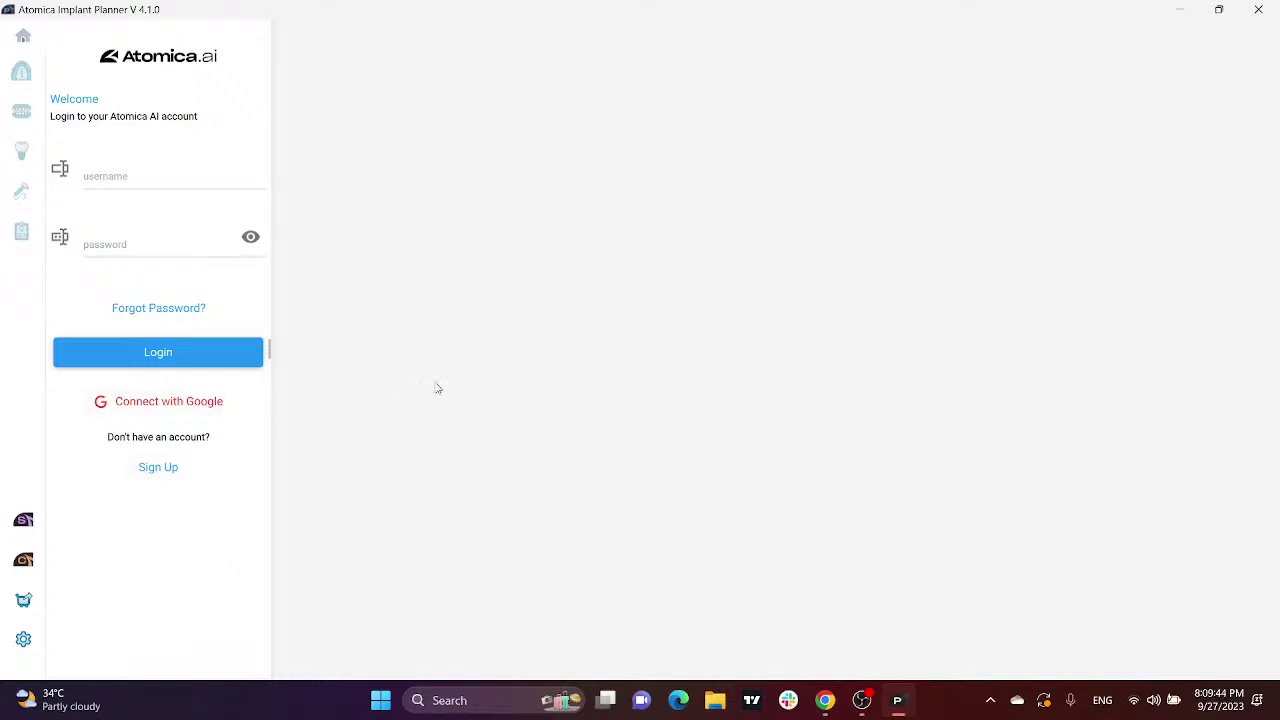
# Sign in to Atomica Implant Planner with the account e-mail and password.
pyautogui.click(207, 168)
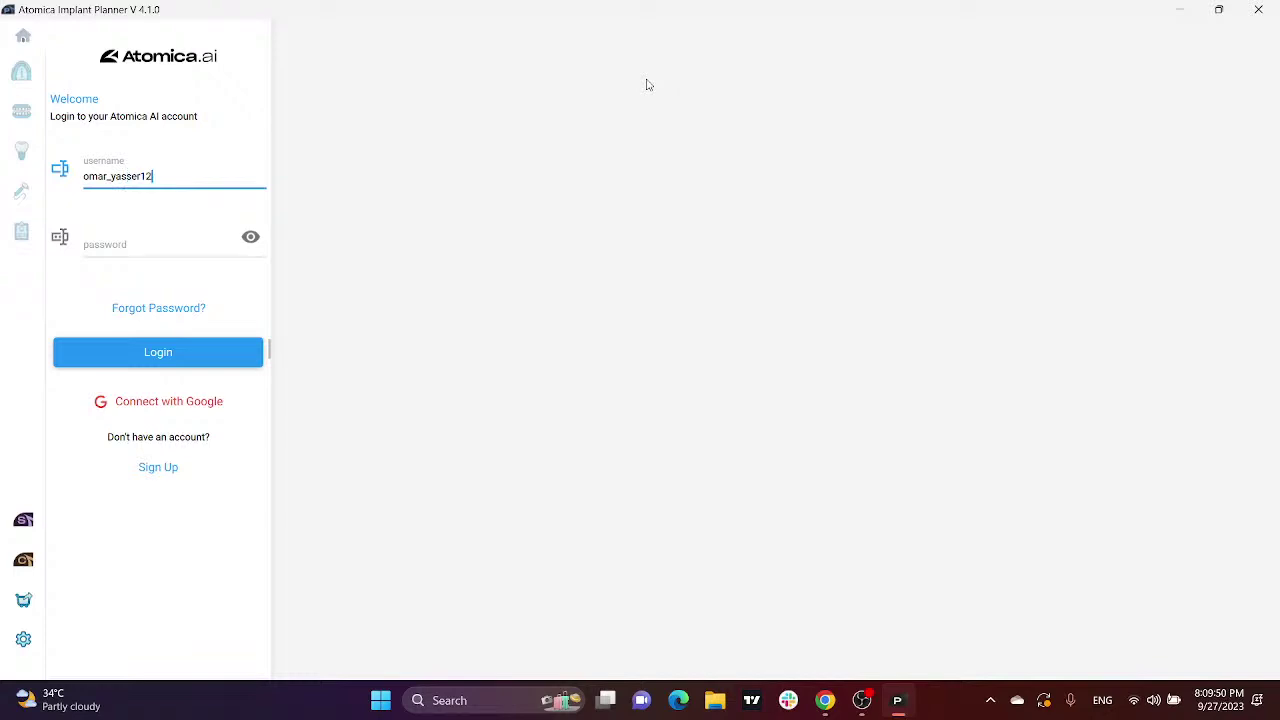
pyautogui.press('Tab')
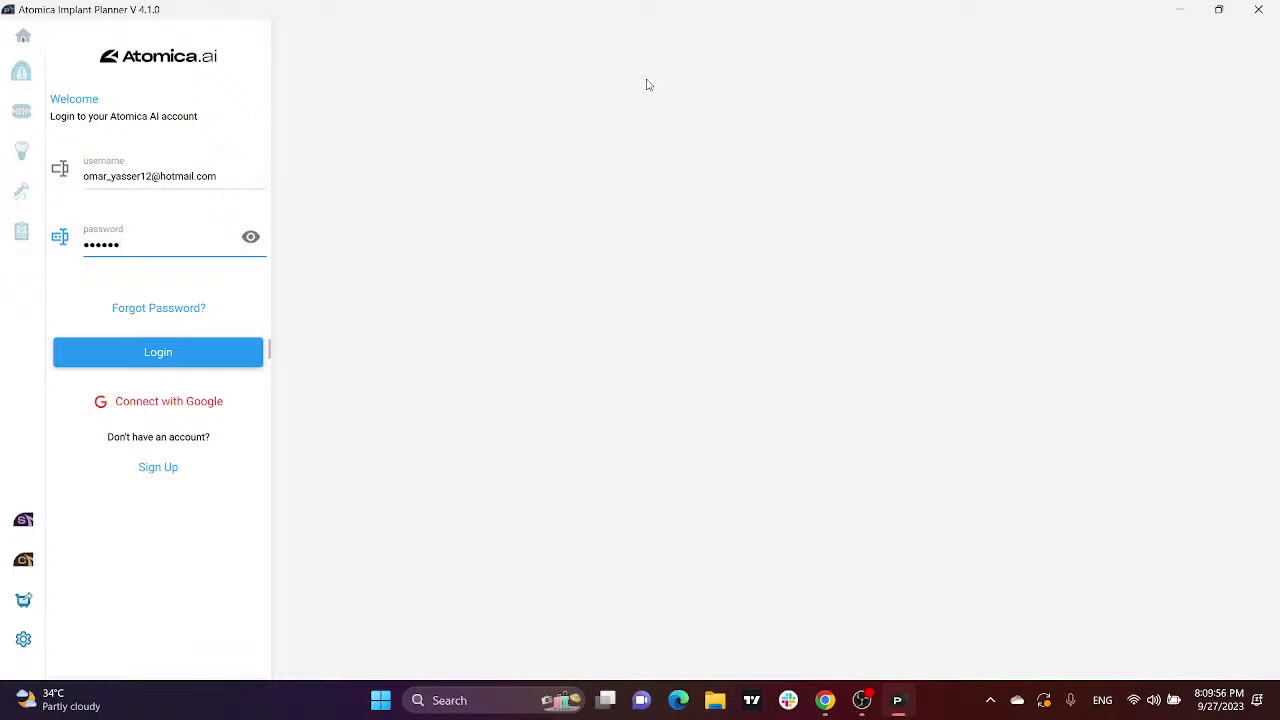
pyautogui.click(168, 355)
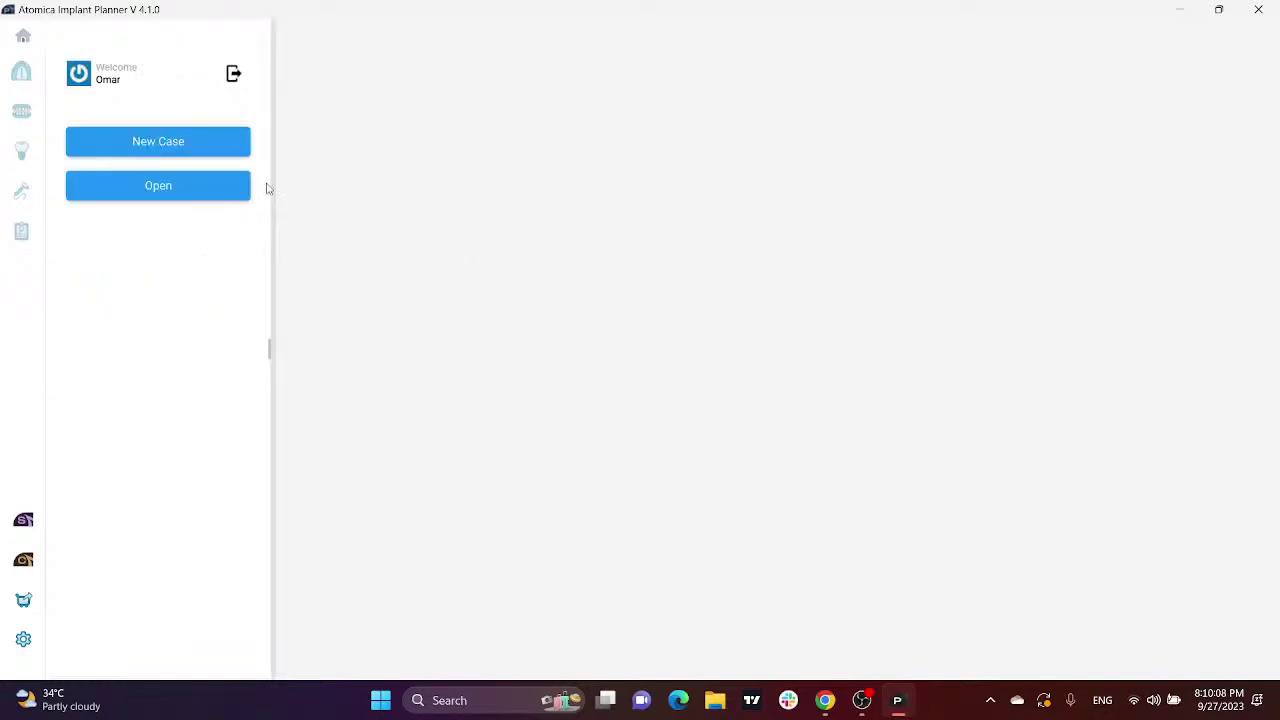
# Start a new case from the patient's 3DSlice4.dcm scan and inspect the 3D skull render.
pyautogui.click(231, 143)
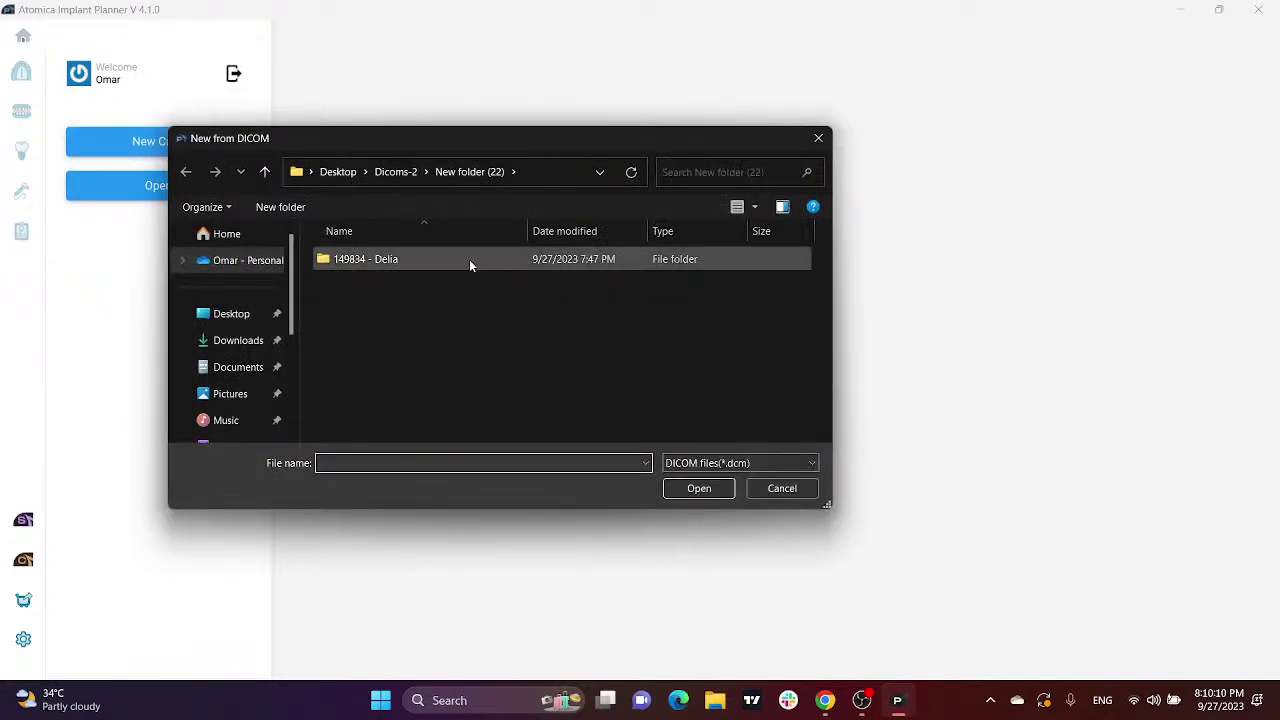
pyautogui.doubleClick(469, 259)
pyautogui.scroll(-1, 440, 335)
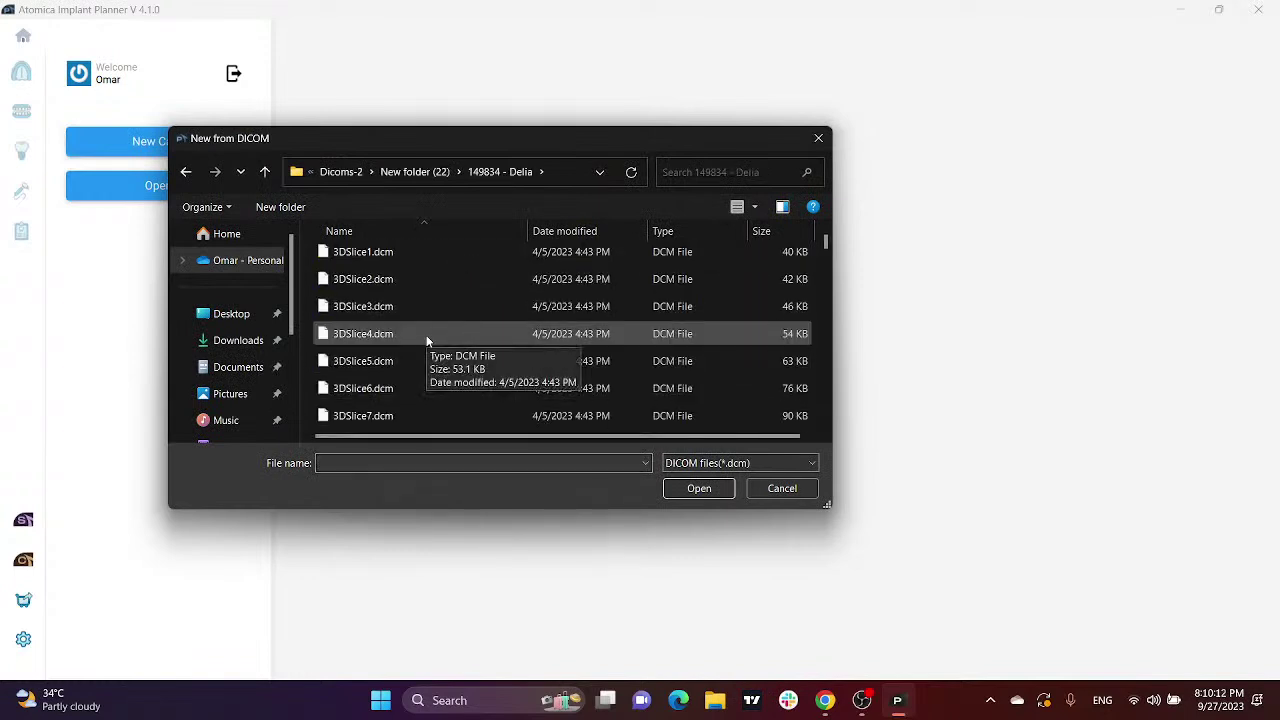
pyautogui.click(427, 336)
pyautogui.scroll(1, 460, 310)
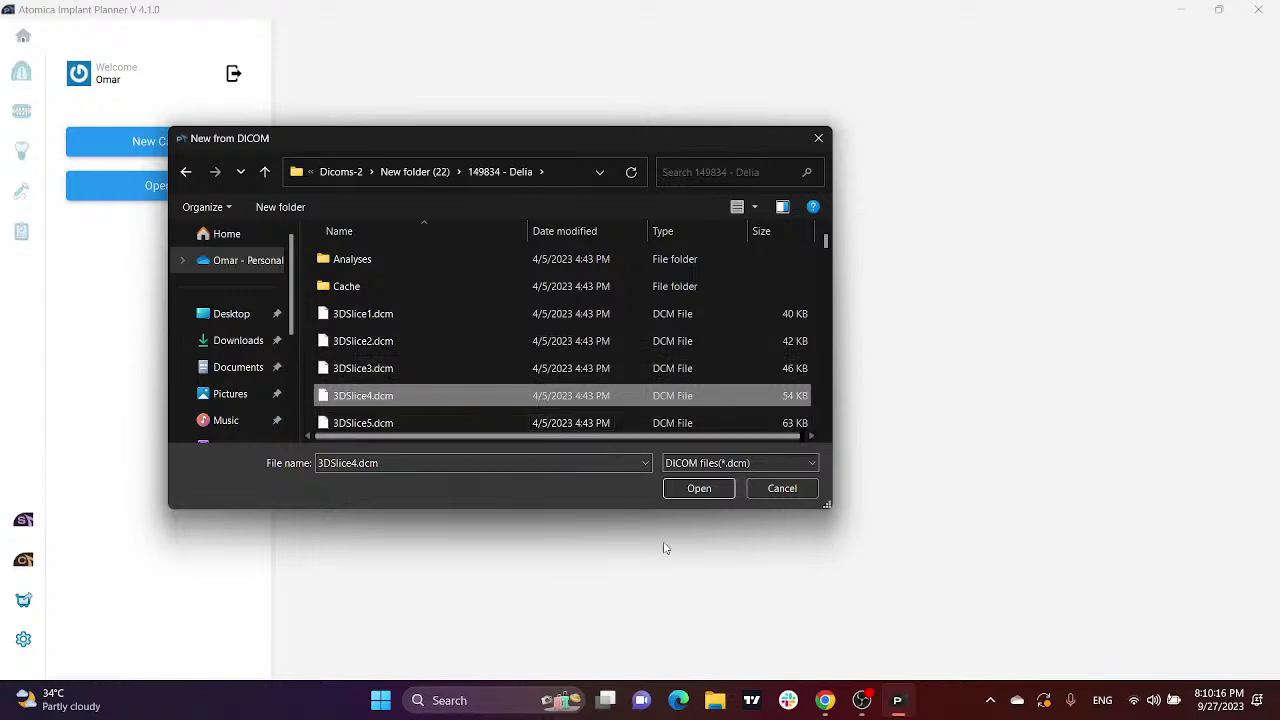
pyautogui.click(699, 490)
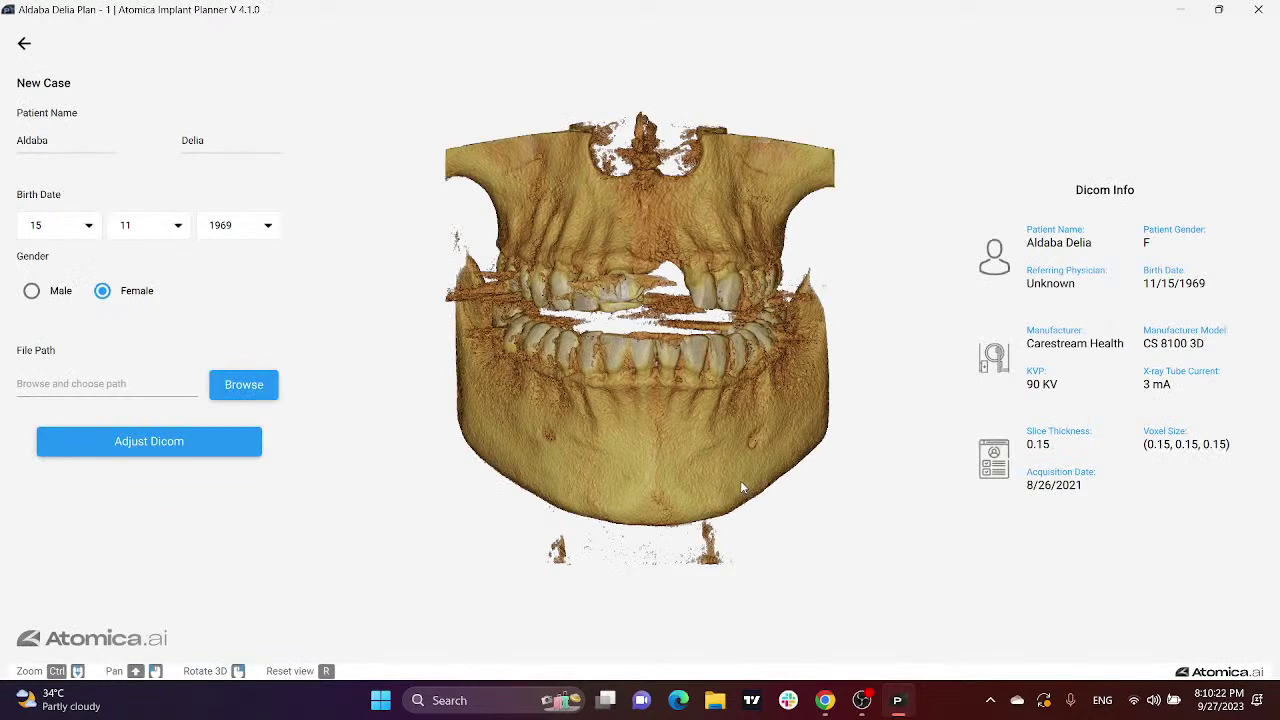
pyautogui.moveTo(734, 382)
pyautogui.mouseDown()
pyautogui.moveTo(709, 376)
pyautogui.moveTo(746, 378)
pyautogui.moveTo(720, 384)
pyautogui.moveTo(732, 385)
pyautogui.mouseUp()
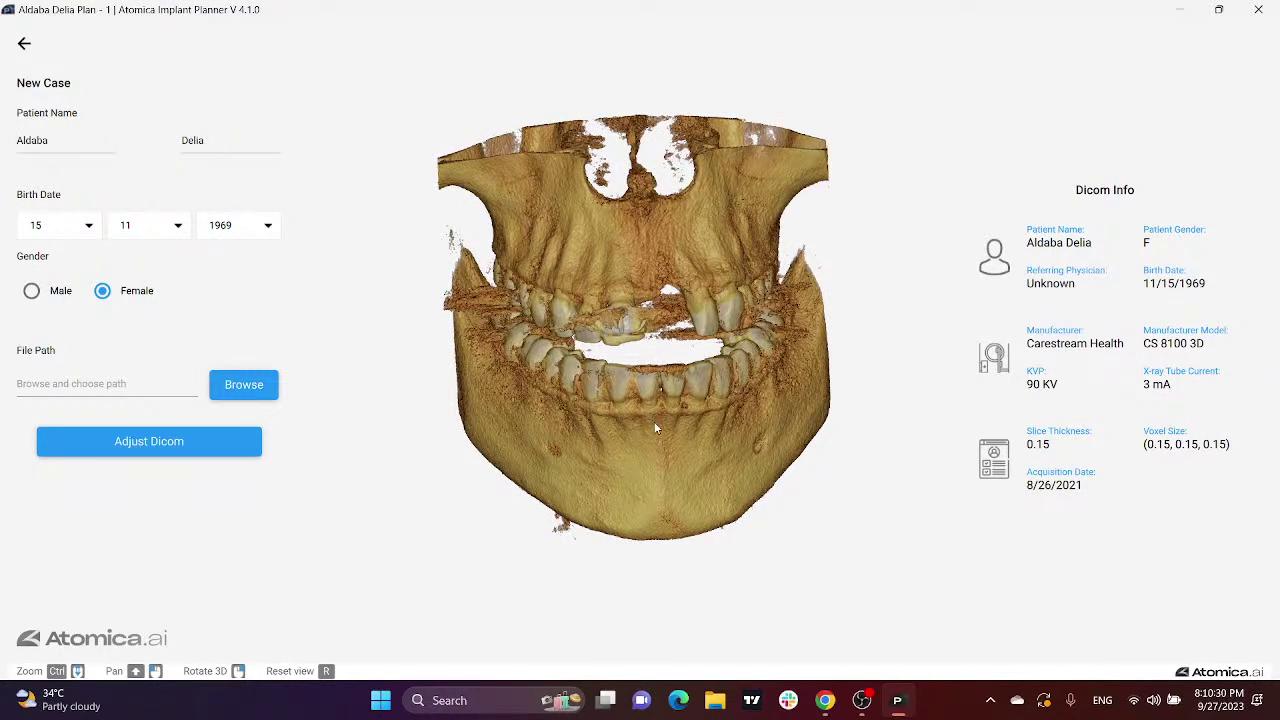
pyautogui.moveTo(641, 370); pyautogui.dragTo(642, 356)
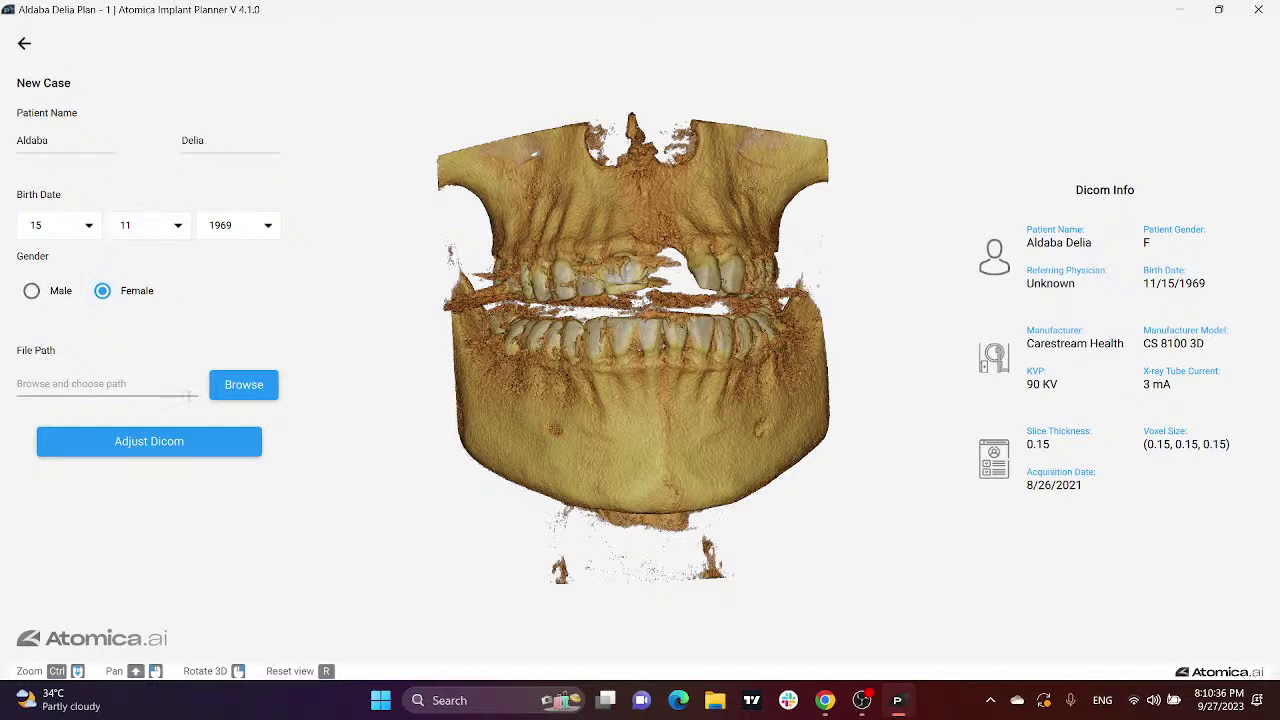
# Save the patient file as 'Demo case'.
pyautogui.click(233, 390)
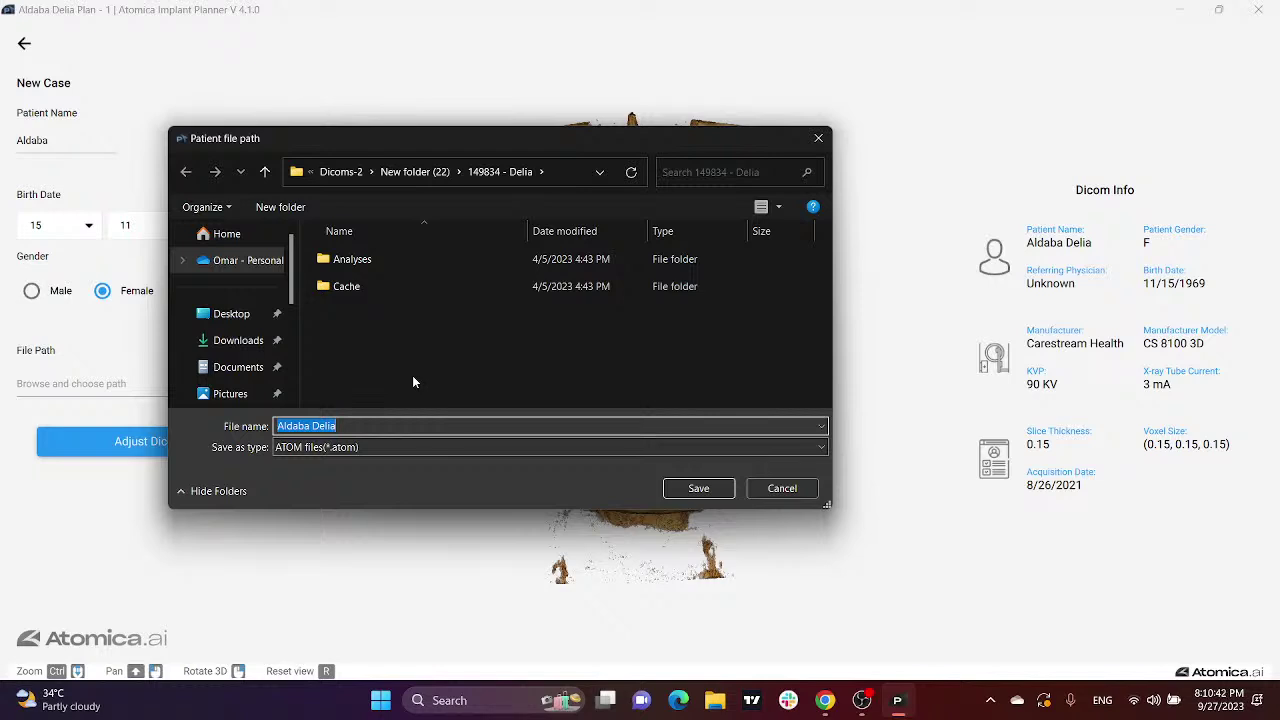
pyautogui.write('13')
pyautogui.press('BackSpace')
pyautogui.press('BackSpace')
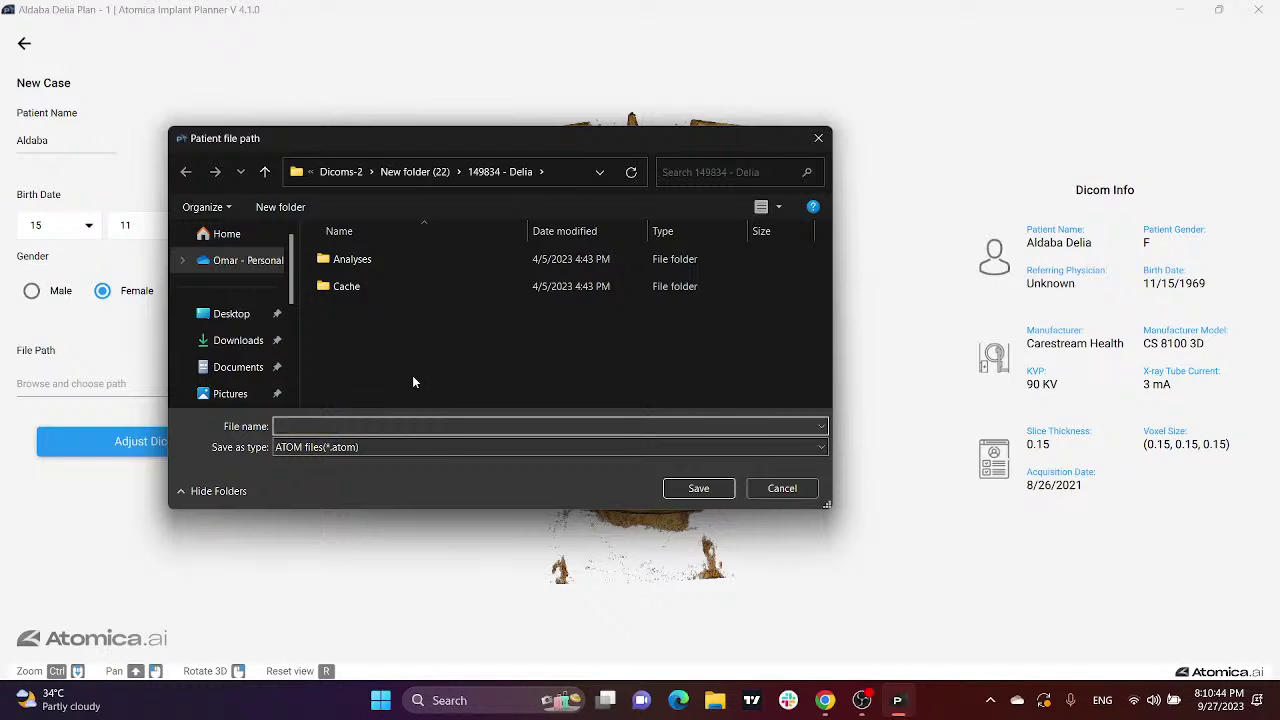
pyautogui.write('Demo case')
pyautogui.click(699, 487)
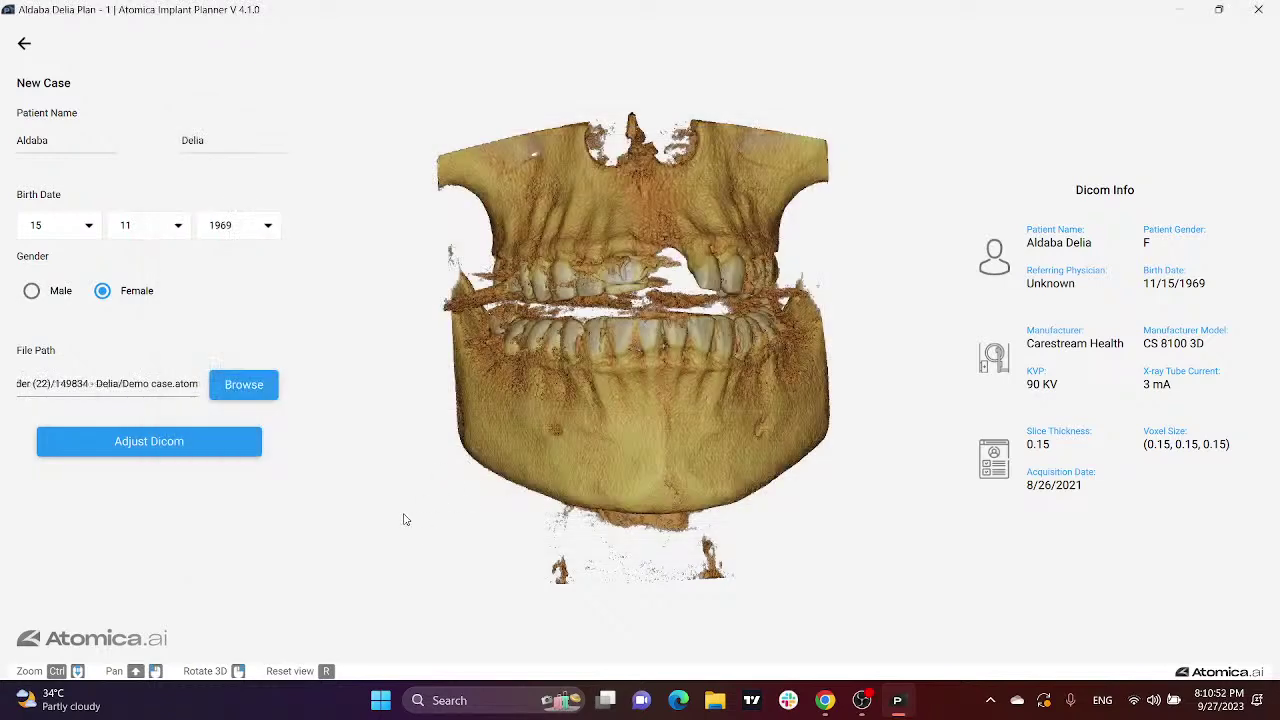
# Straighten the scan: axial rotation -2.70, sagittal -1.80, coronal slightly rotated.
pyautogui.click(203, 441)
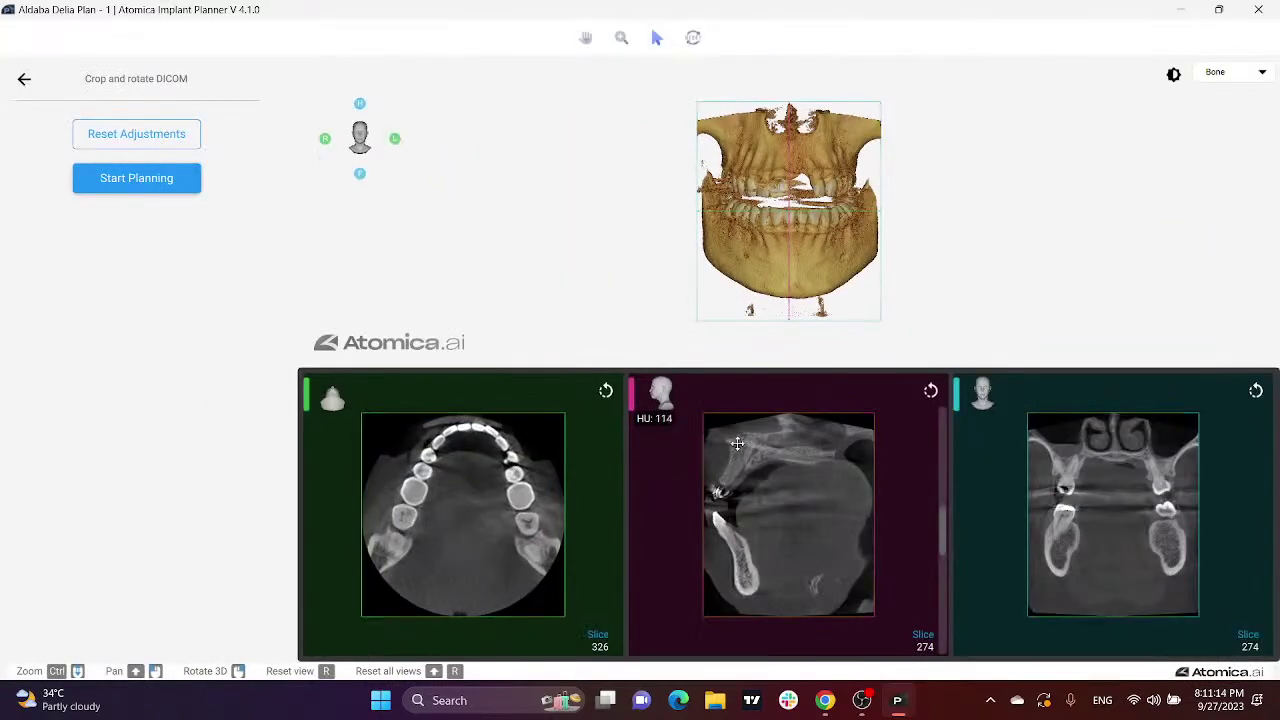
pyautogui.click(605, 391)
pyautogui.click(531, 399)
pyautogui.moveTo(533, 399); pyautogui.dragTo(533, 398)
pyautogui.click(605, 391)
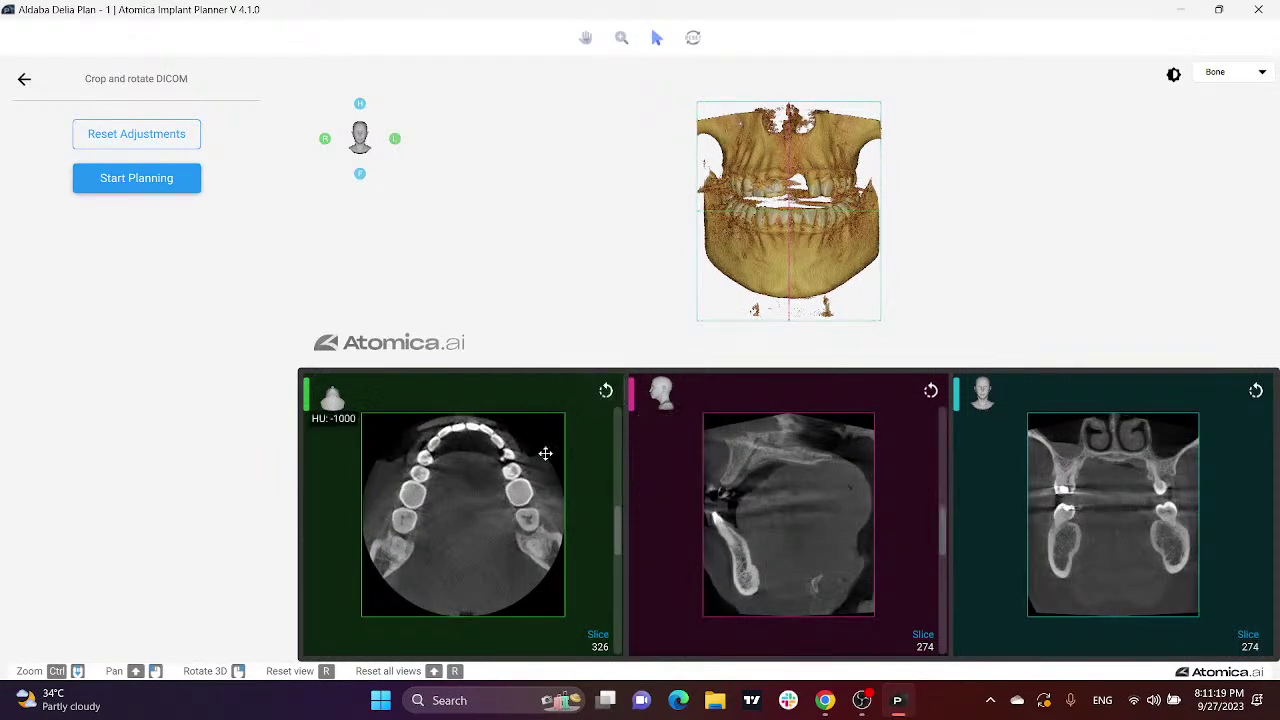
pyautogui.click(605, 391)
pyautogui.click(531, 397)
pyautogui.moveTo(531, 397); pyautogui.dragTo(530, 397)
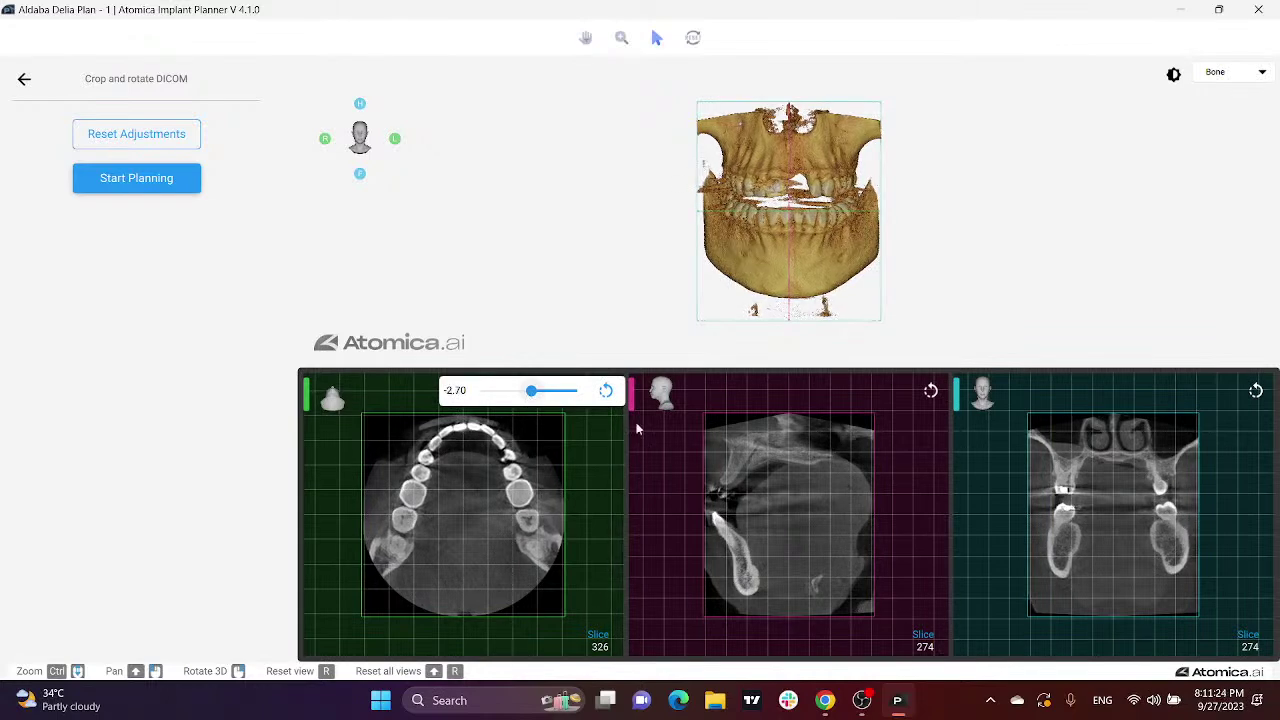
pyautogui.click(930, 391)
pyautogui.moveTo(851, 391); pyautogui.dragTo(855, 395)
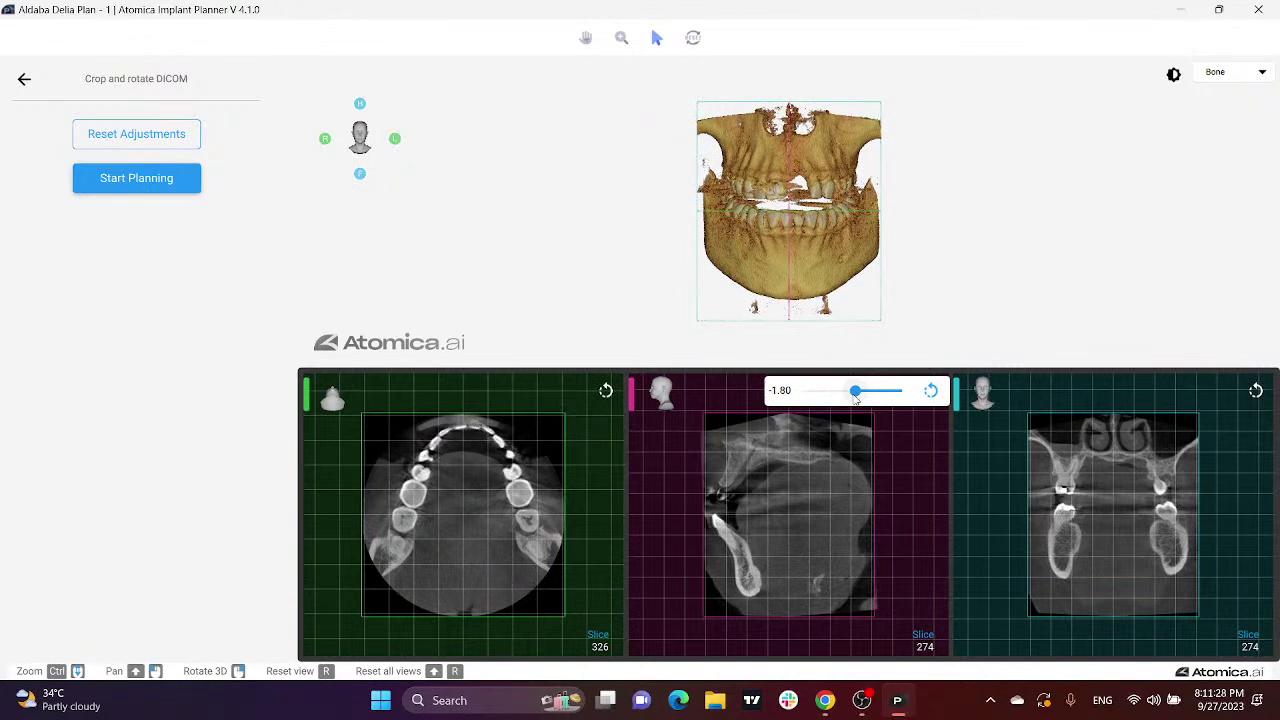
pyautogui.click(1256, 391)
pyautogui.moveTo(1180, 391); pyautogui.dragTo(1147, 398)
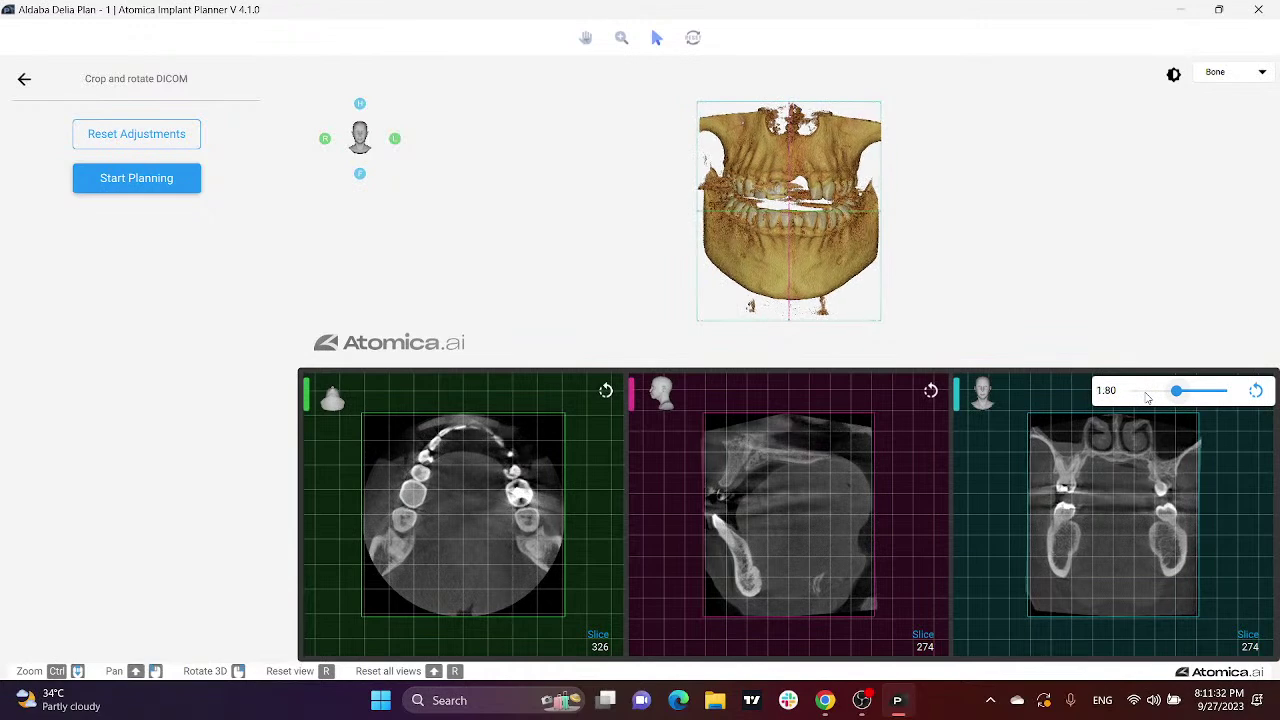
# Crop the volume around the jaws in all three views and start planning.
pyautogui.moveTo(786, 611); pyautogui.dragTo(790, 599)
pyautogui.moveTo(458, 616); pyautogui.dragTo(471, 577)
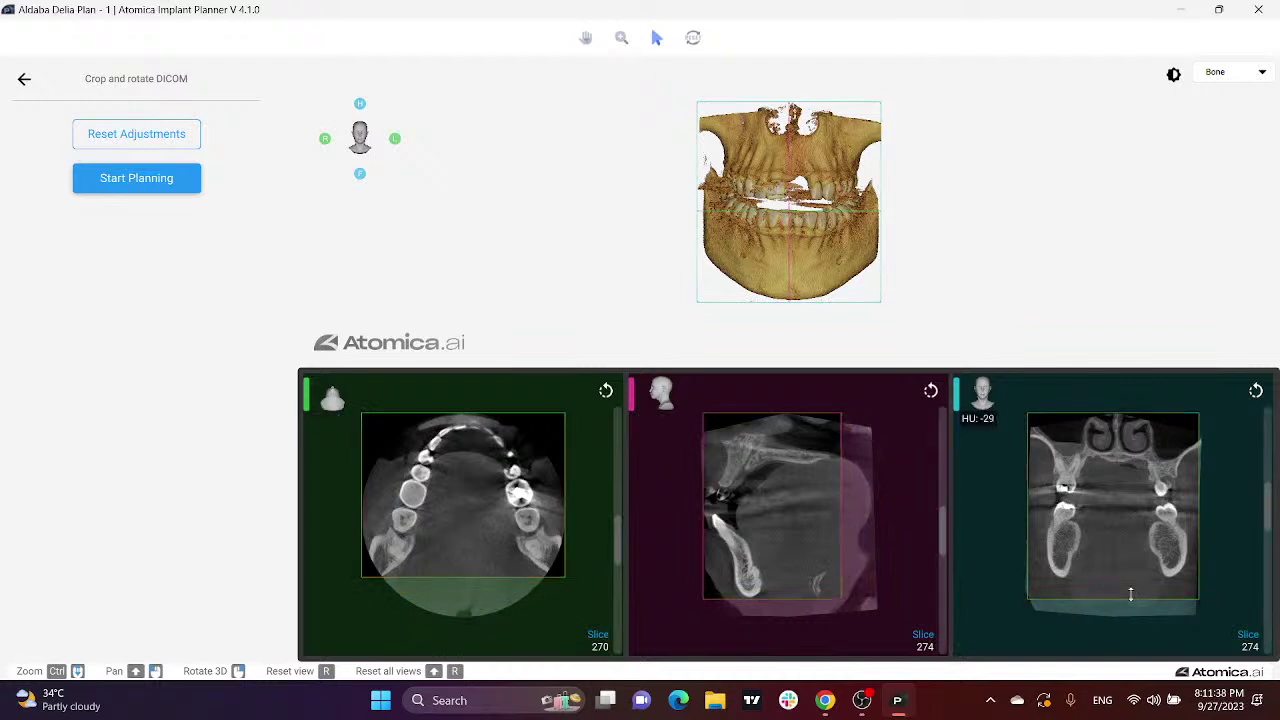
pyautogui.moveTo(1126, 598); pyautogui.dragTo(1128, 576)
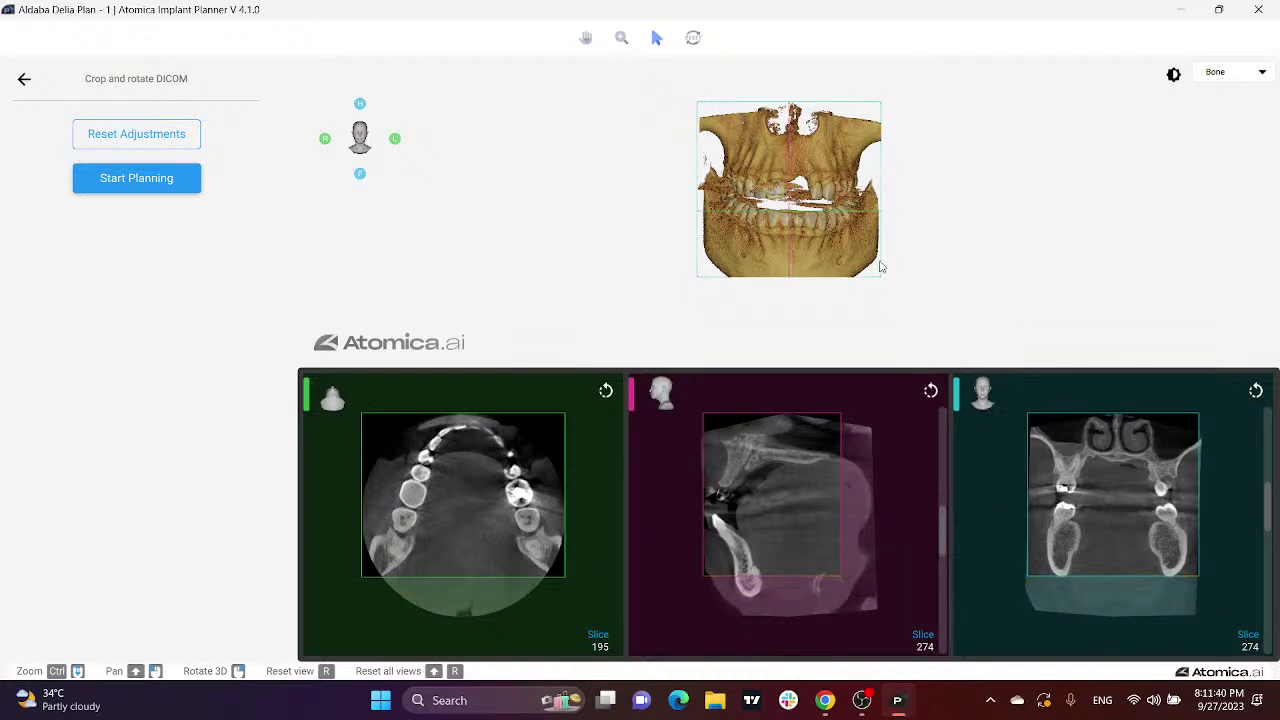
pyautogui.moveTo(790, 200); pyautogui.dragTo(886, 363)
pyautogui.moveTo(775, 275); pyautogui.dragTo(875, 279)
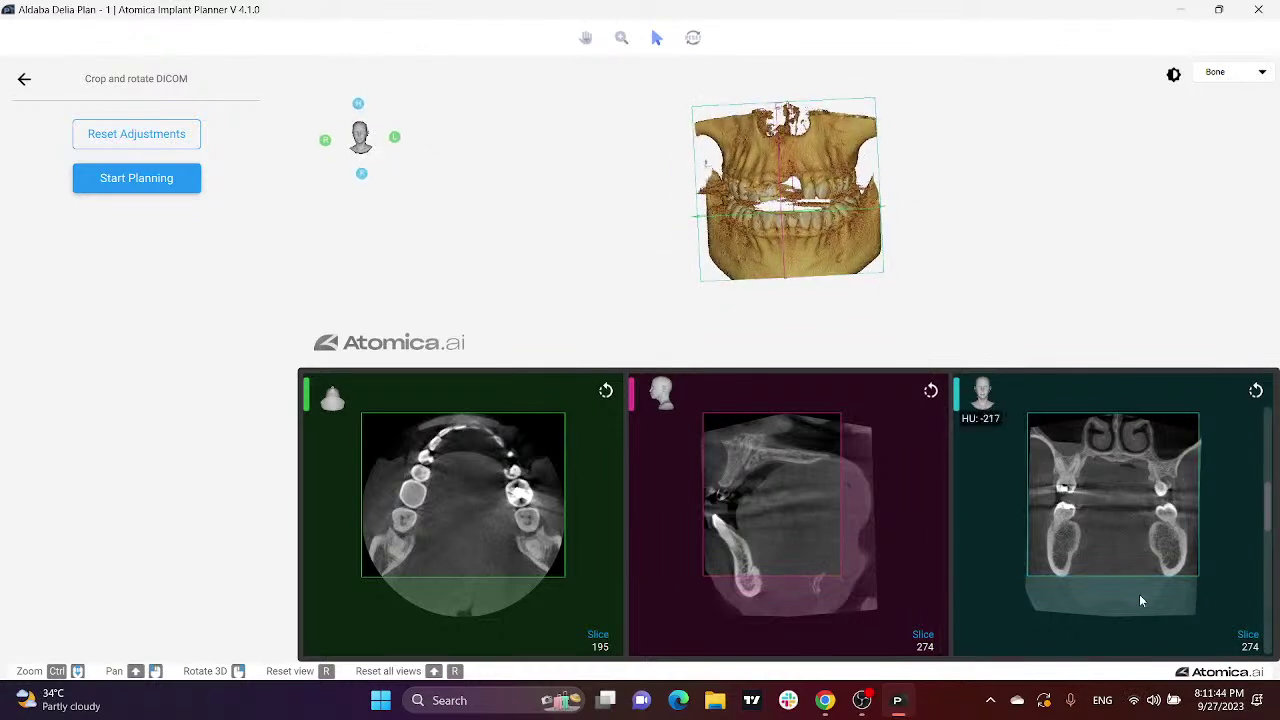
pyautogui.moveTo(1137, 576); pyautogui.dragTo(1138, 583)
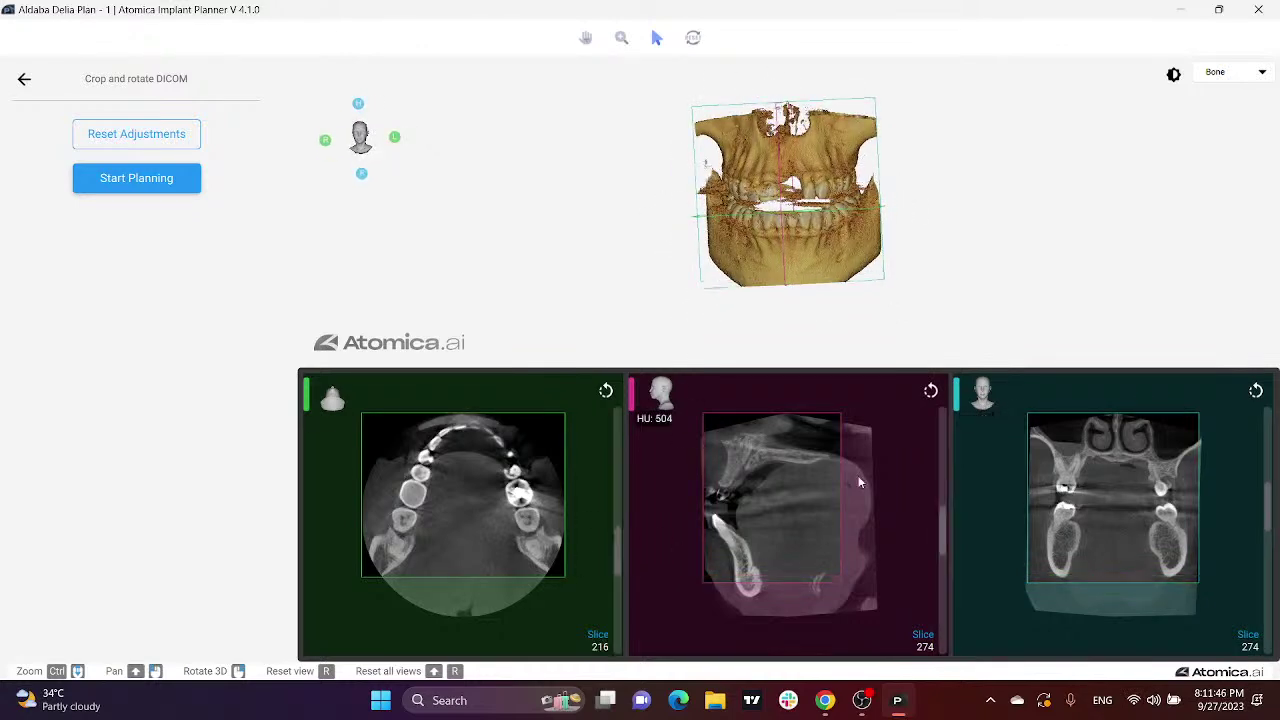
pyautogui.moveTo(843, 489); pyautogui.dragTo(836, 491)
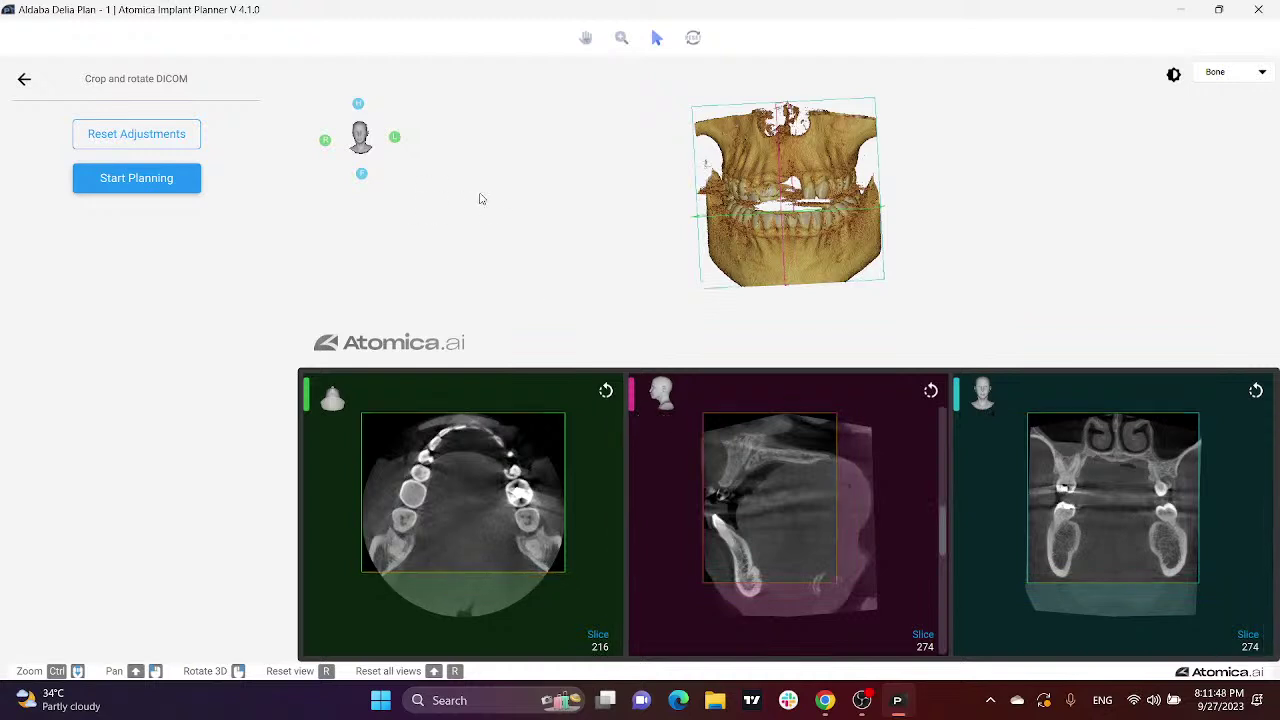
pyautogui.moveTo(1065, 582); pyautogui.dragTo(1114, 595)
pyautogui.click(136, 178)
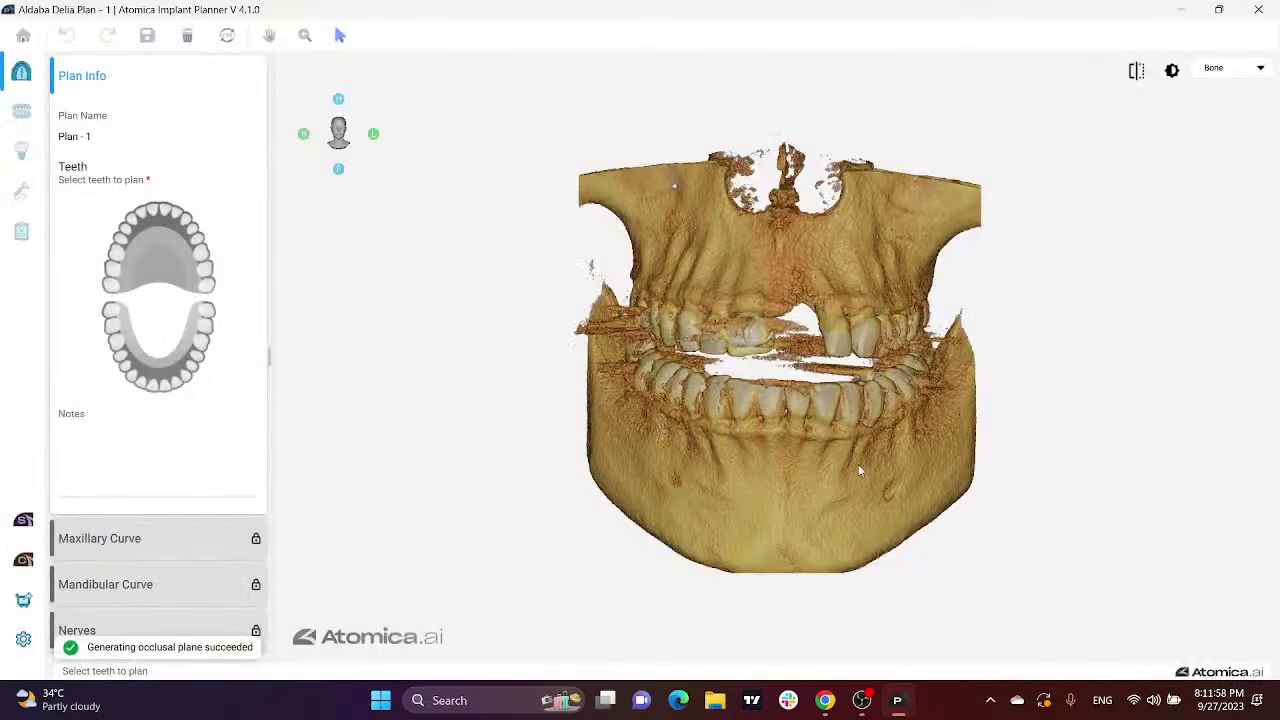
# Pick an upper front tooth in the Plan Info tooth chart after inspecting the skull model.
pyautogui.moveTo(858, 464); pyautogui.dragTo(737, 521)
pyautogui.moveTo(791, 262); pyautogui.dragTo(782, 258)
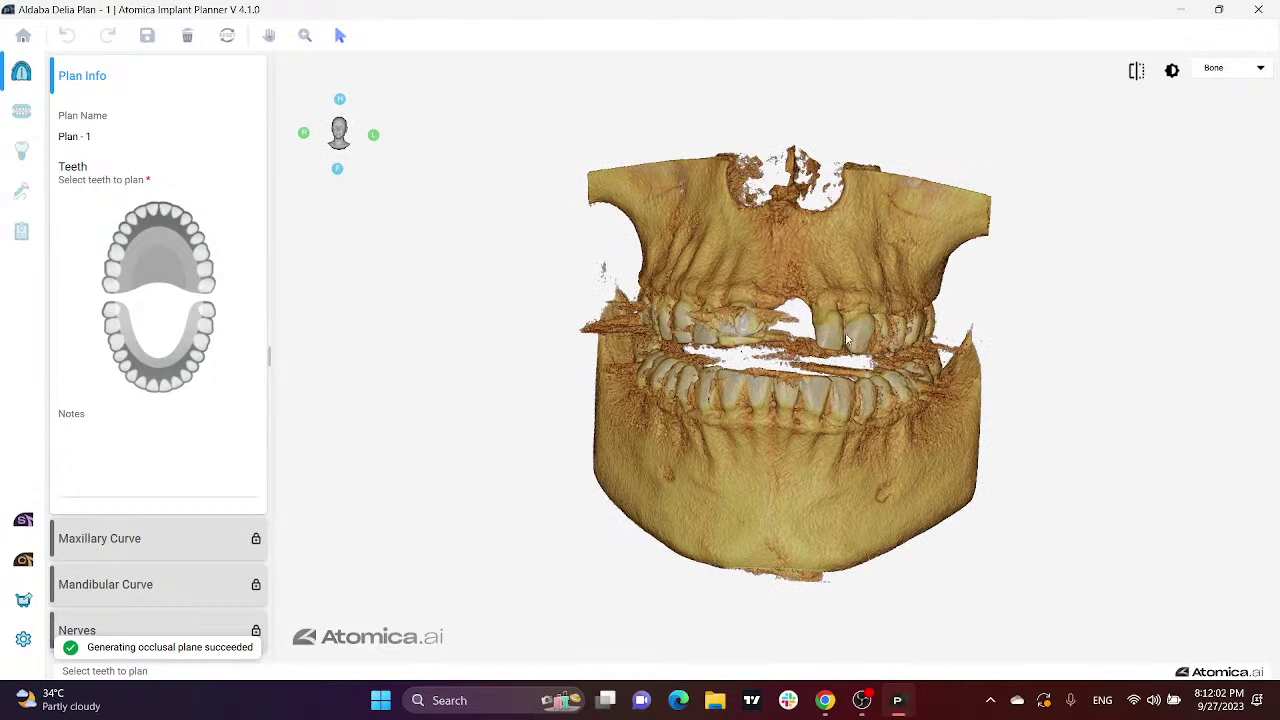
pyautogui.click(165, 212)
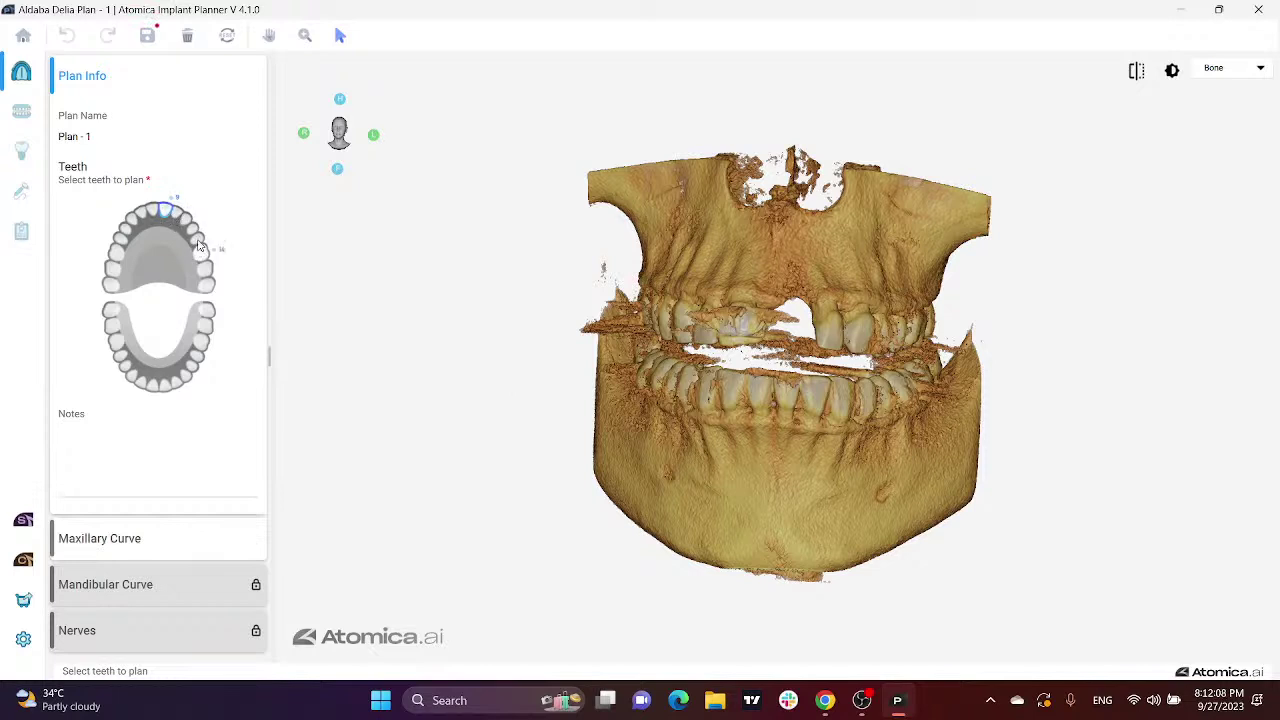
# Fit the maxillary curve to the upper arch by moving its molar, front and left-end points.
pyautogui.click(214, 536)
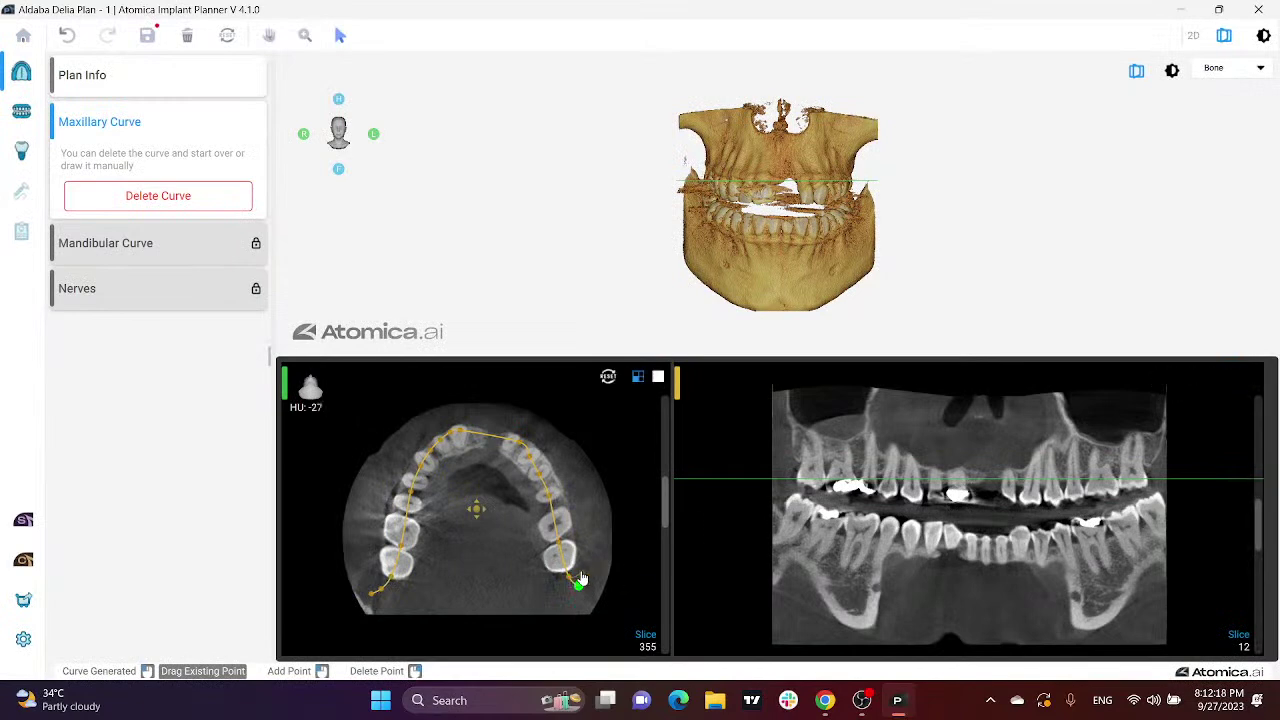
pyautogui.moveTo(560, 546); pyautogui.dragTo(487, 542)
pyautogui.scroll(-15, 487, 542)
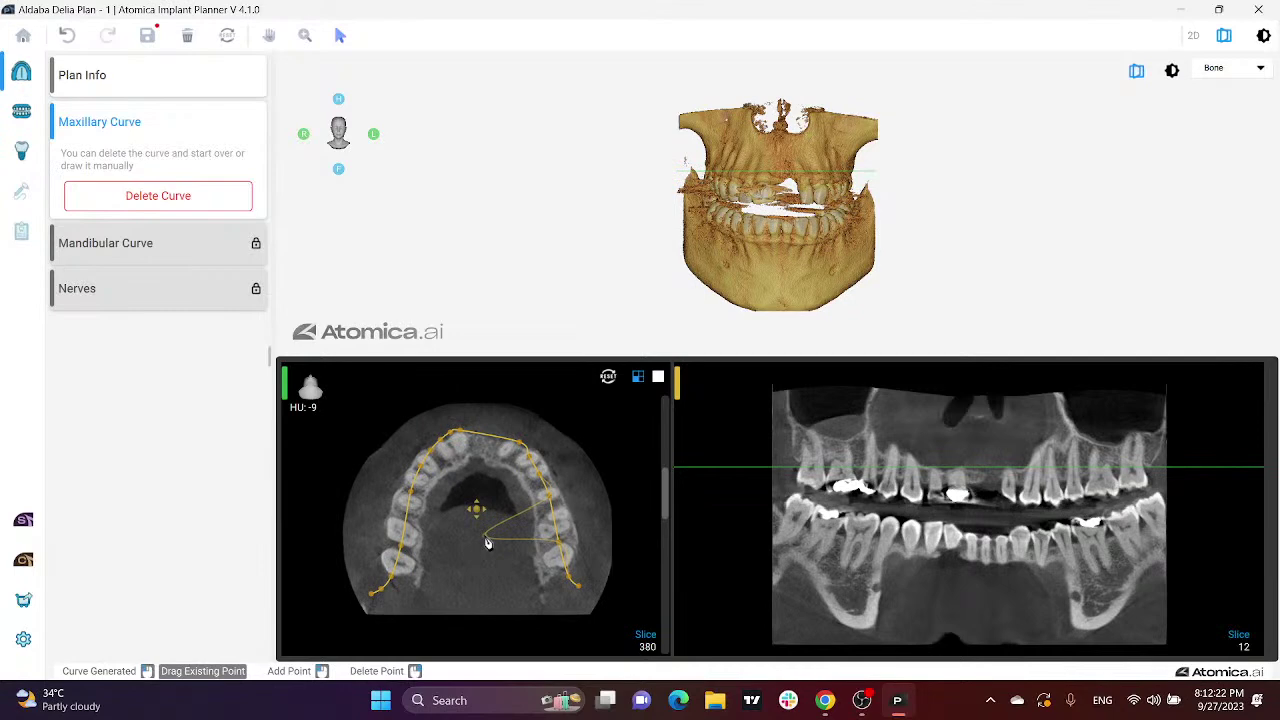
pyautogui.scroll(-4, 487, 542)
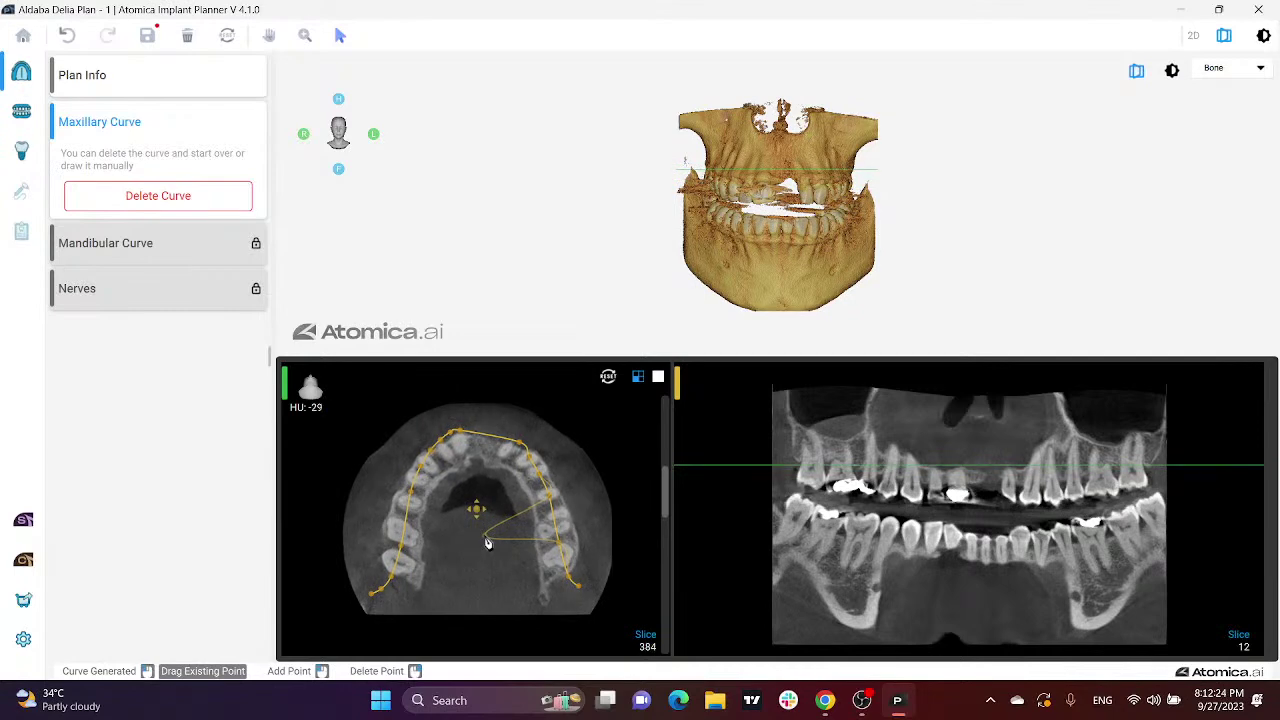
pyautogui.moveTo(487, 542); pyautogui.dragTo(475, 519)
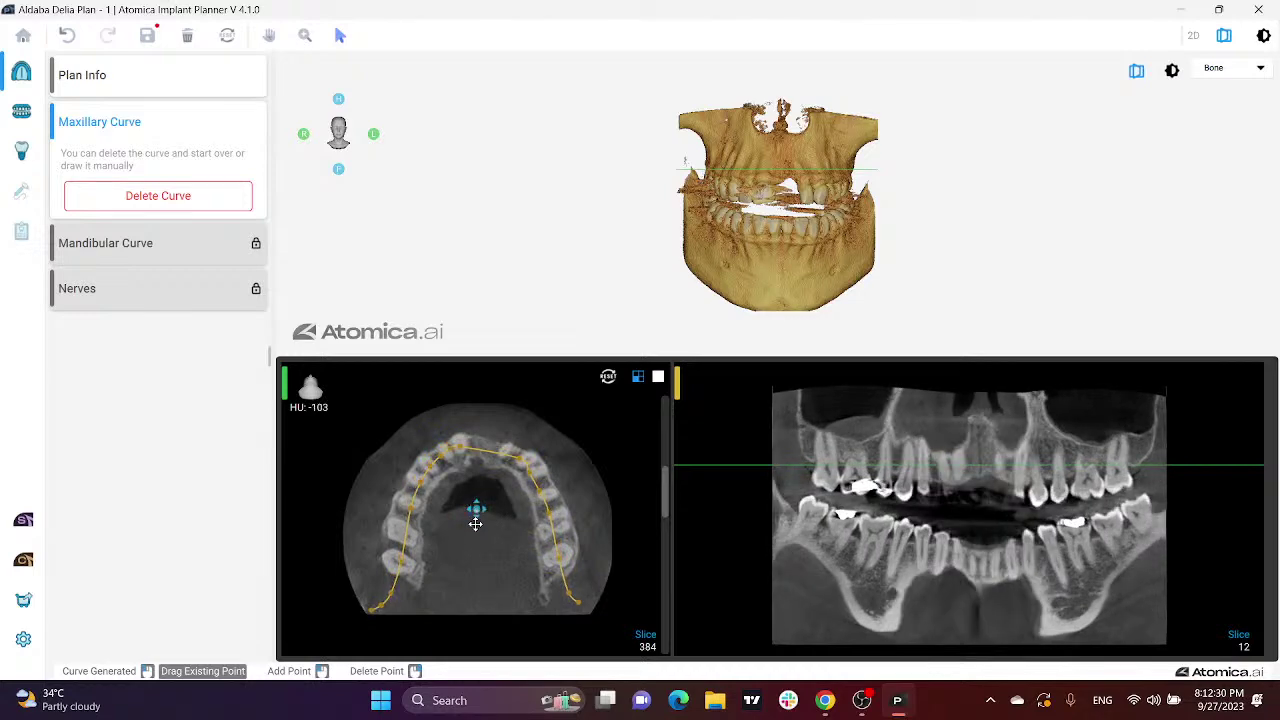
pyautogui.moveTo(465, 458); pyautogui.dragTo(503, 451)
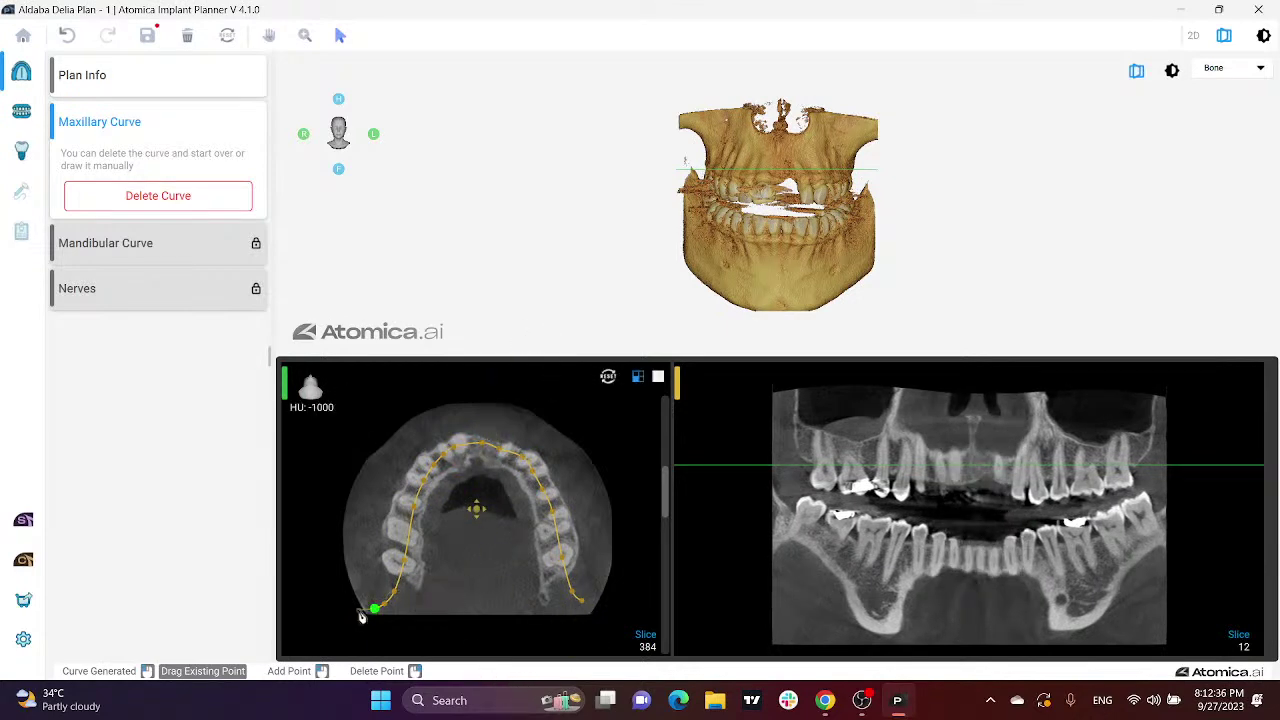
pyautogui.moveTo(363, 611); pyautogui.dragTo(382, 594)
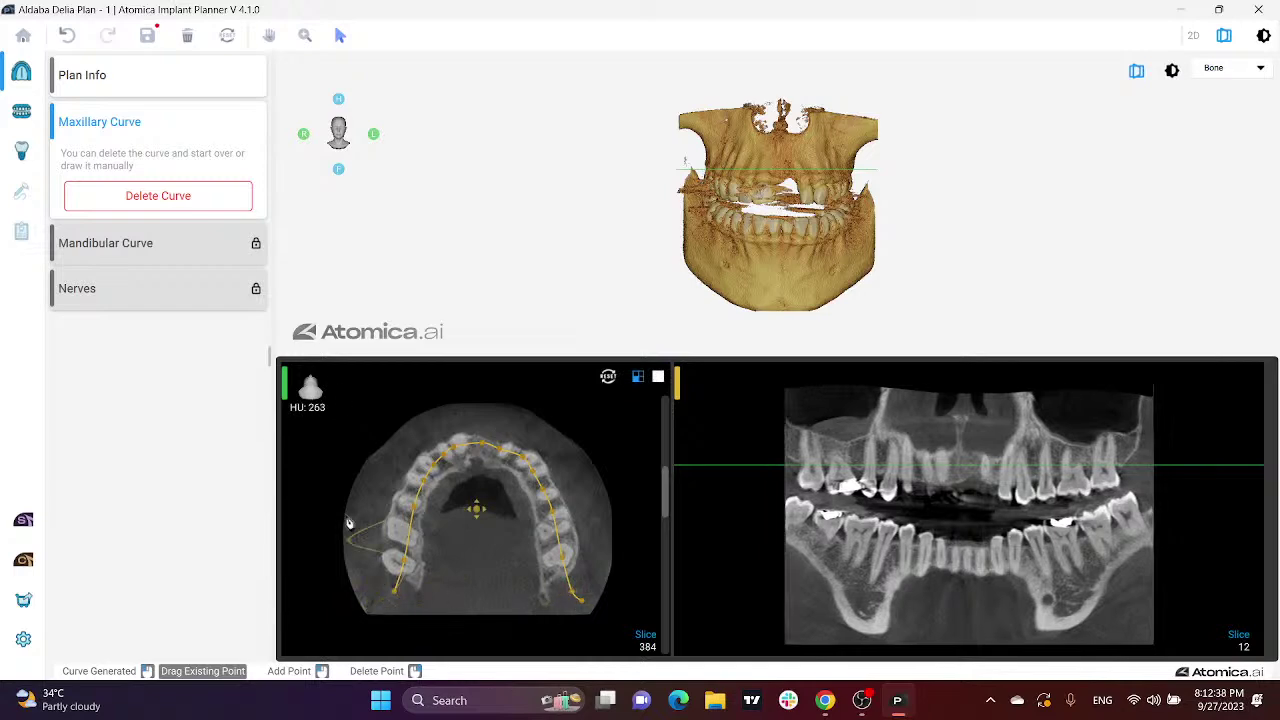
# Import 149834 - MaxillaryAnatomy from New folder (22) and load it as the Upper Model.
pyautogui.click(21, 111)
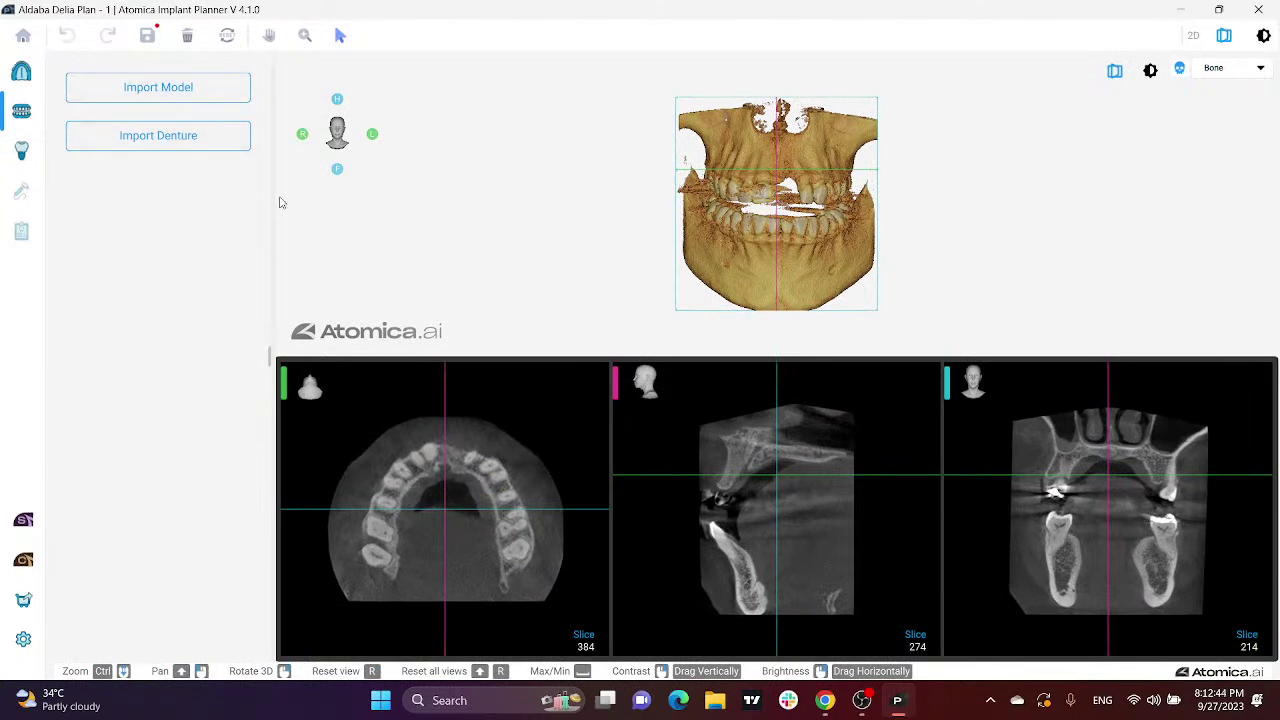
pyautogui.click(222, 97)
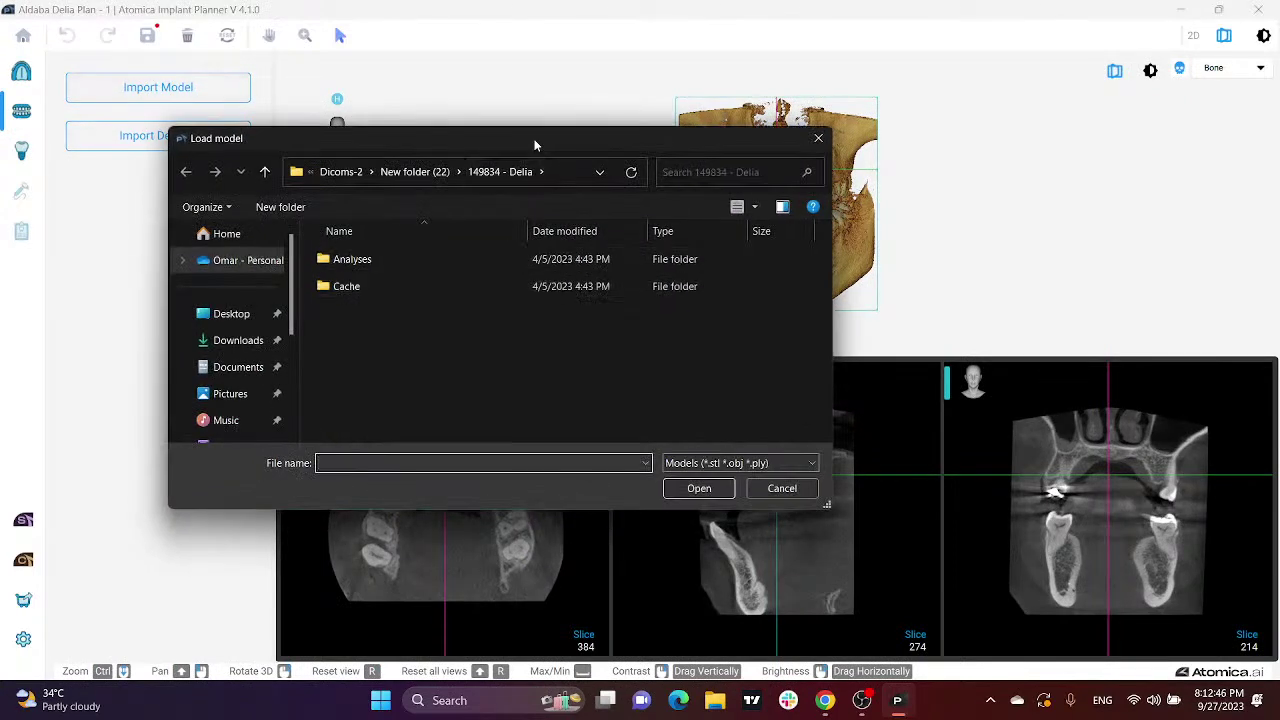
pyautogui.moveTo(547, 110); pyautogui.dragTo(551, 140)
pyautogui.click(434, 174)
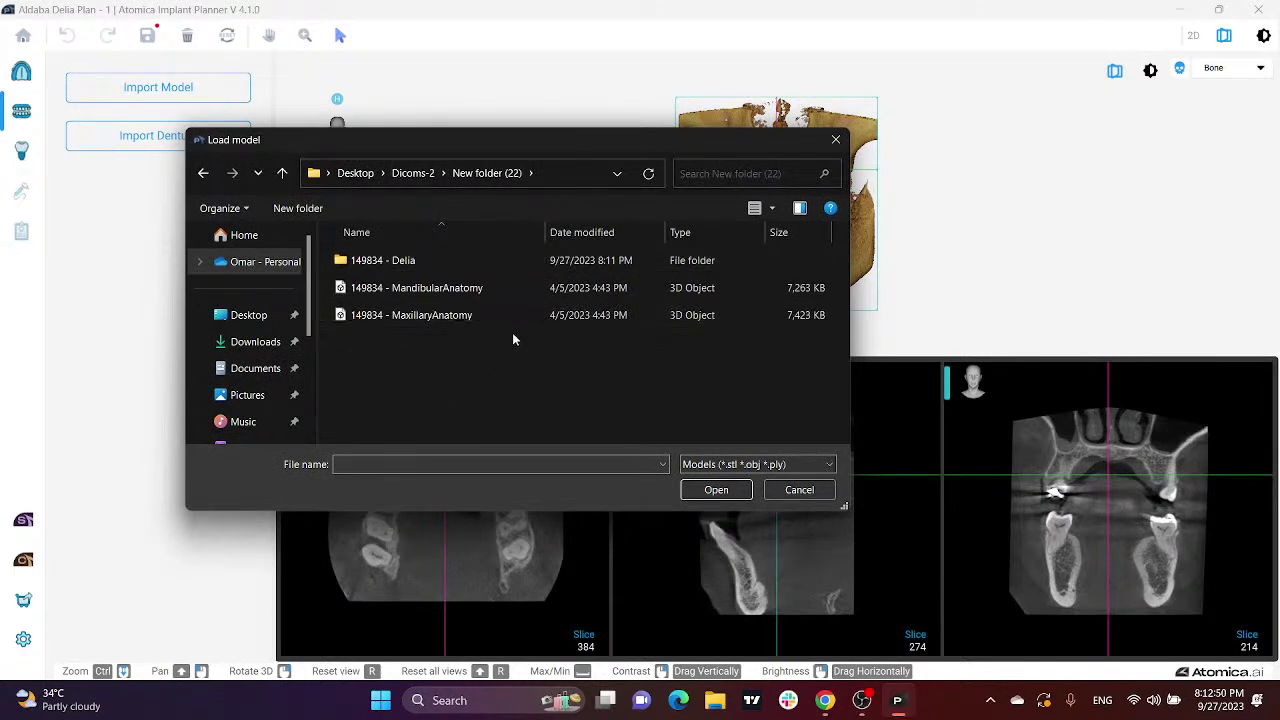
pyautogui.click(507, 318)
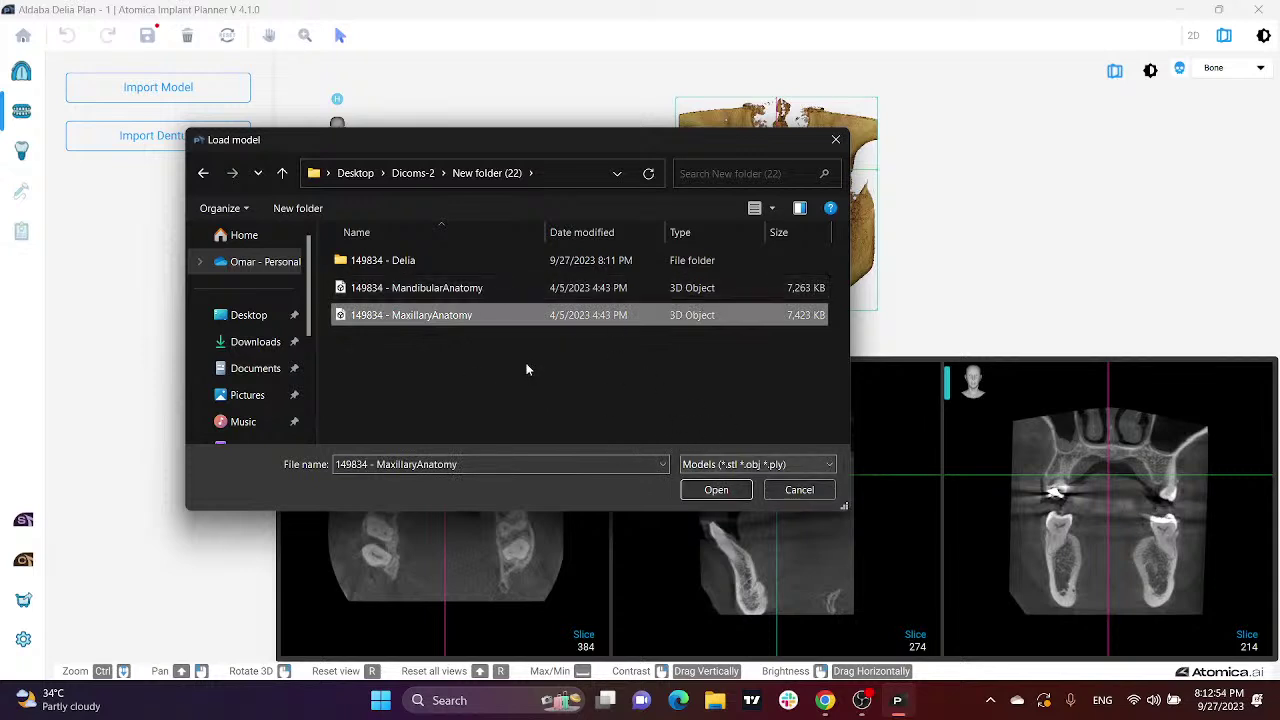
pyautogui.click(715, 490)
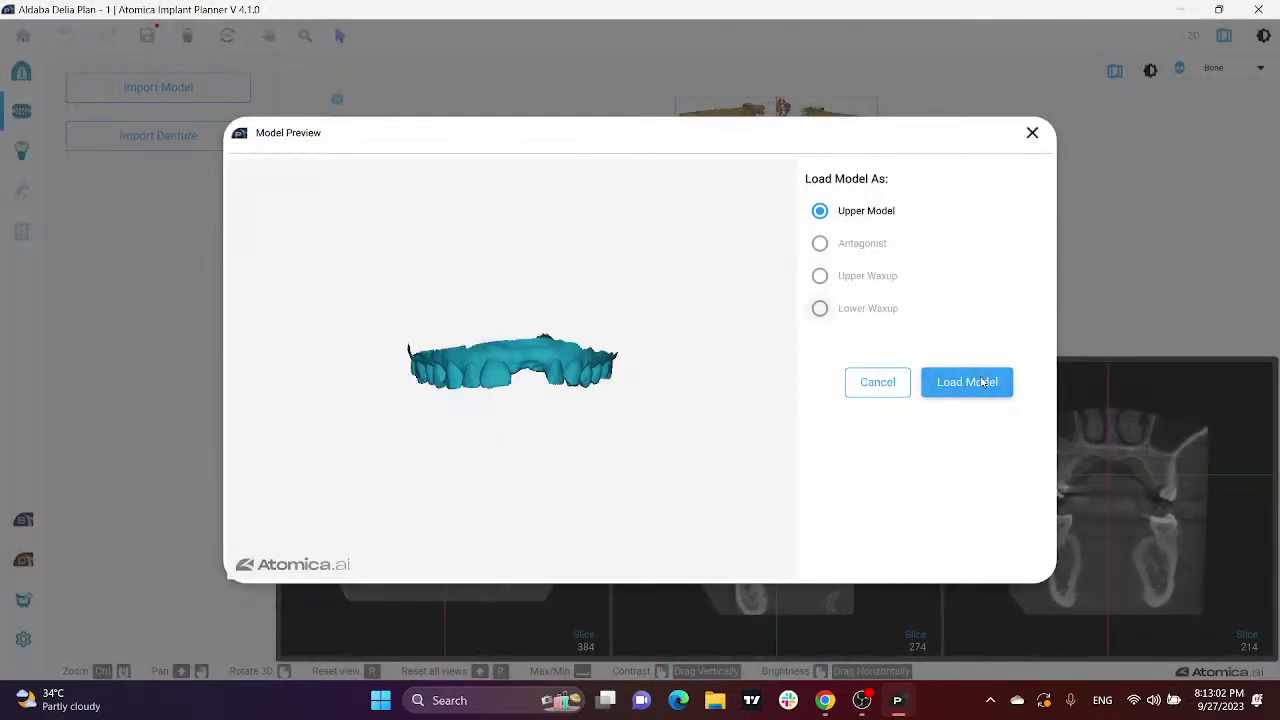
pyautogui.click(969, 390)
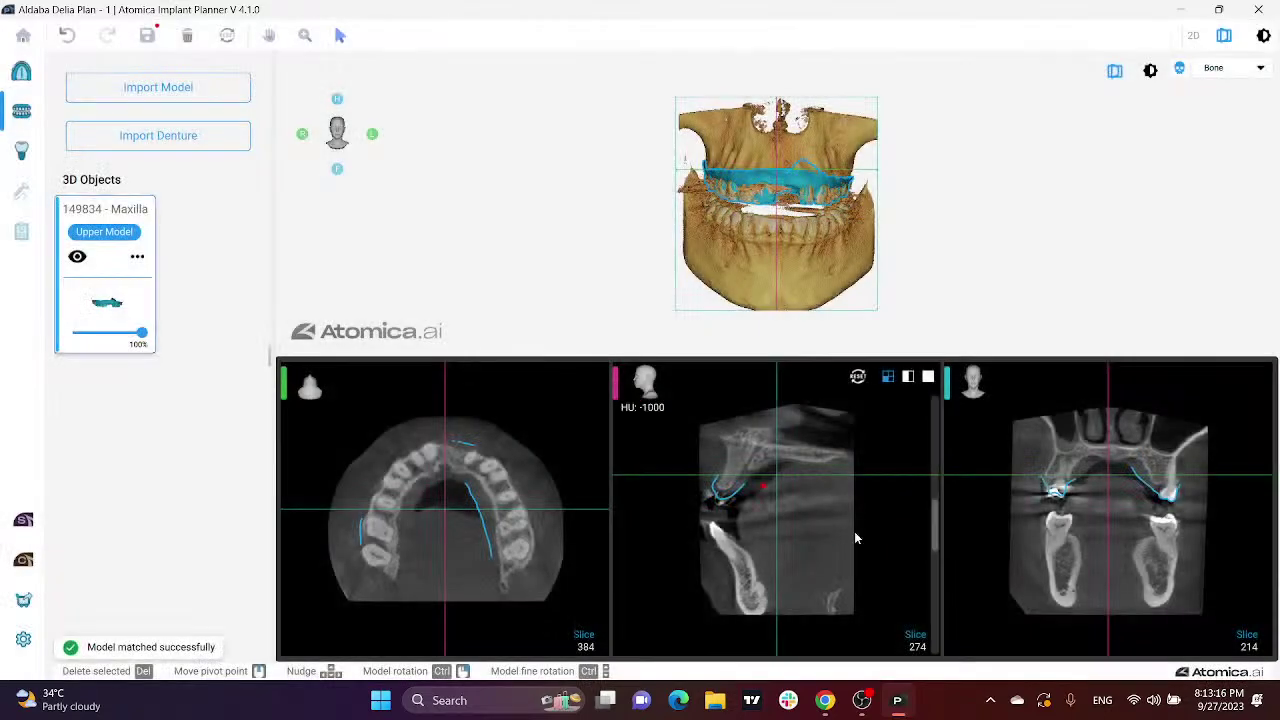
# Enlarge the sagittal view and run Optimize fitting on the Maxilla model.
pyautogui.doubleClick(854, 531)
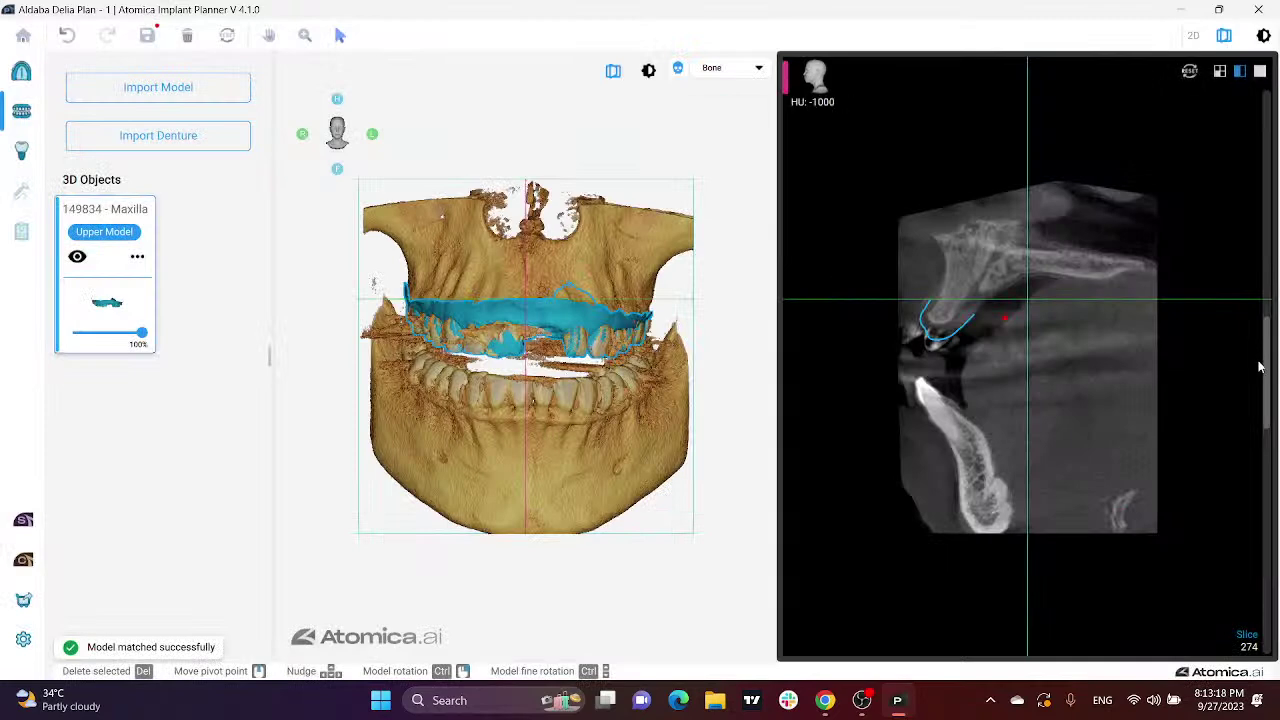
pyautogui.moveTo(1268, 348); pyautogui.dragTo(1243, 449)
pyautogui.click(137, 257)
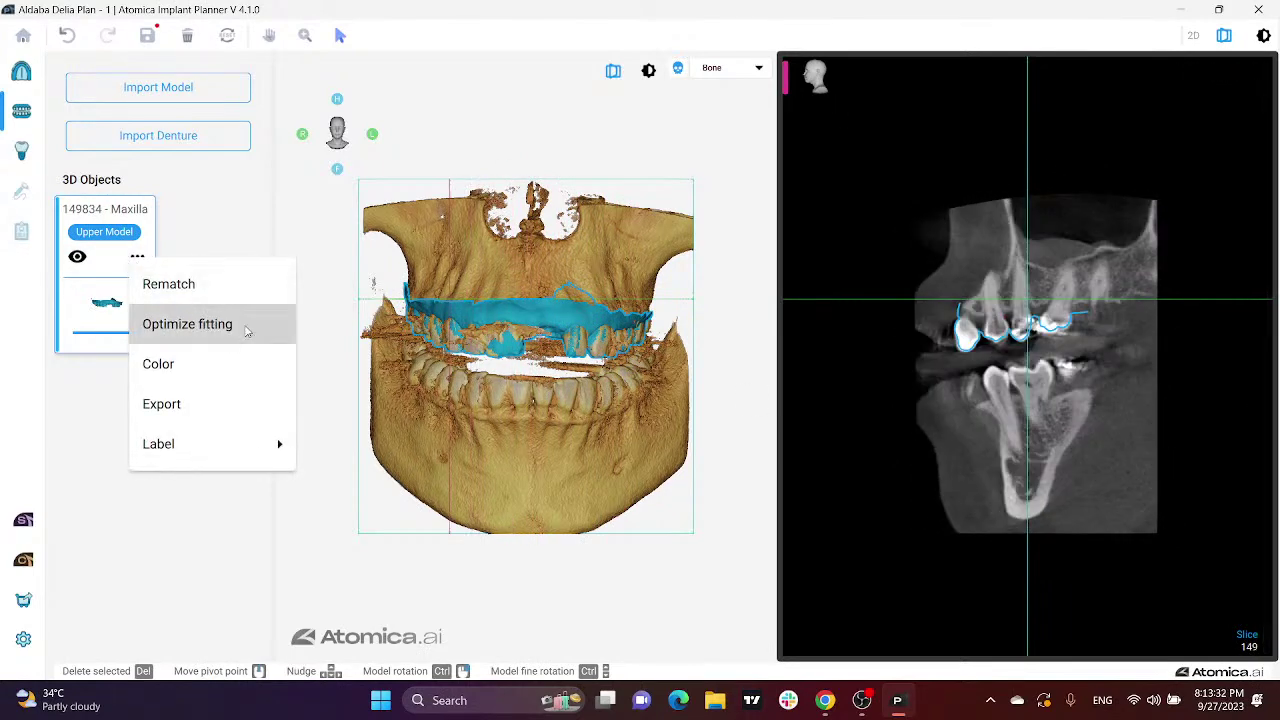
pyautogui.click(245, 329)
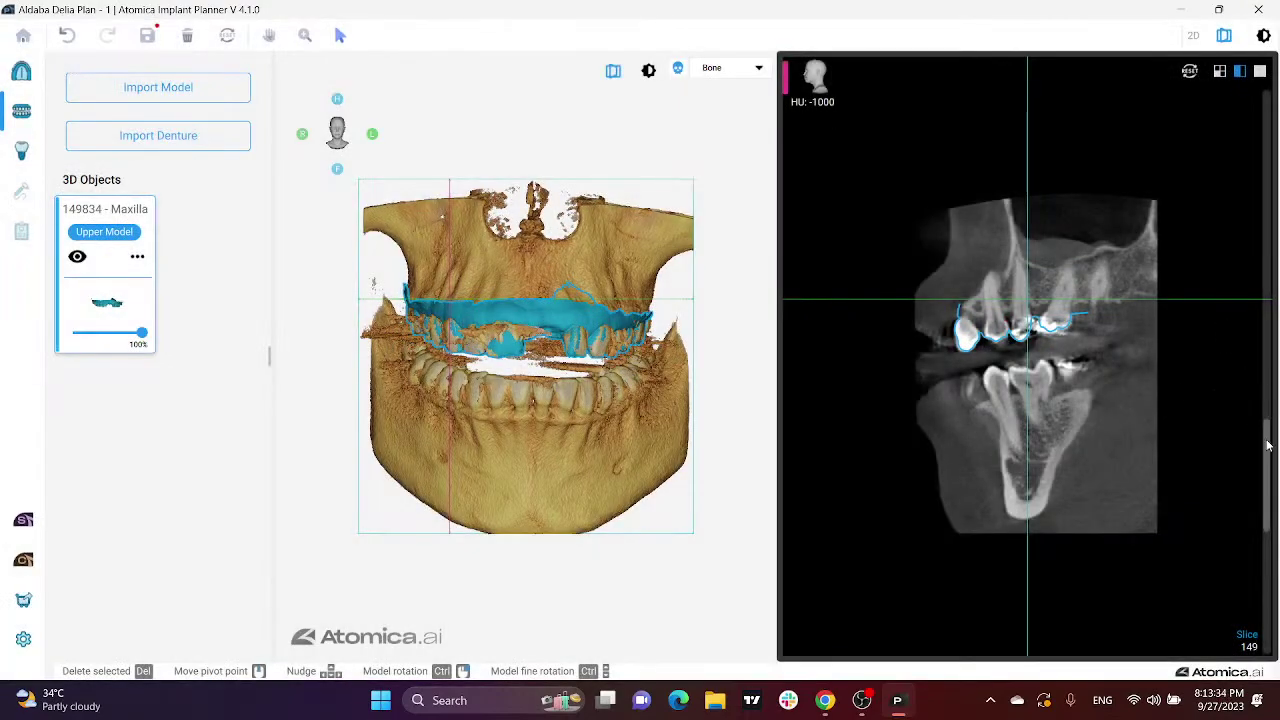
pyautogui.click(137, 257)
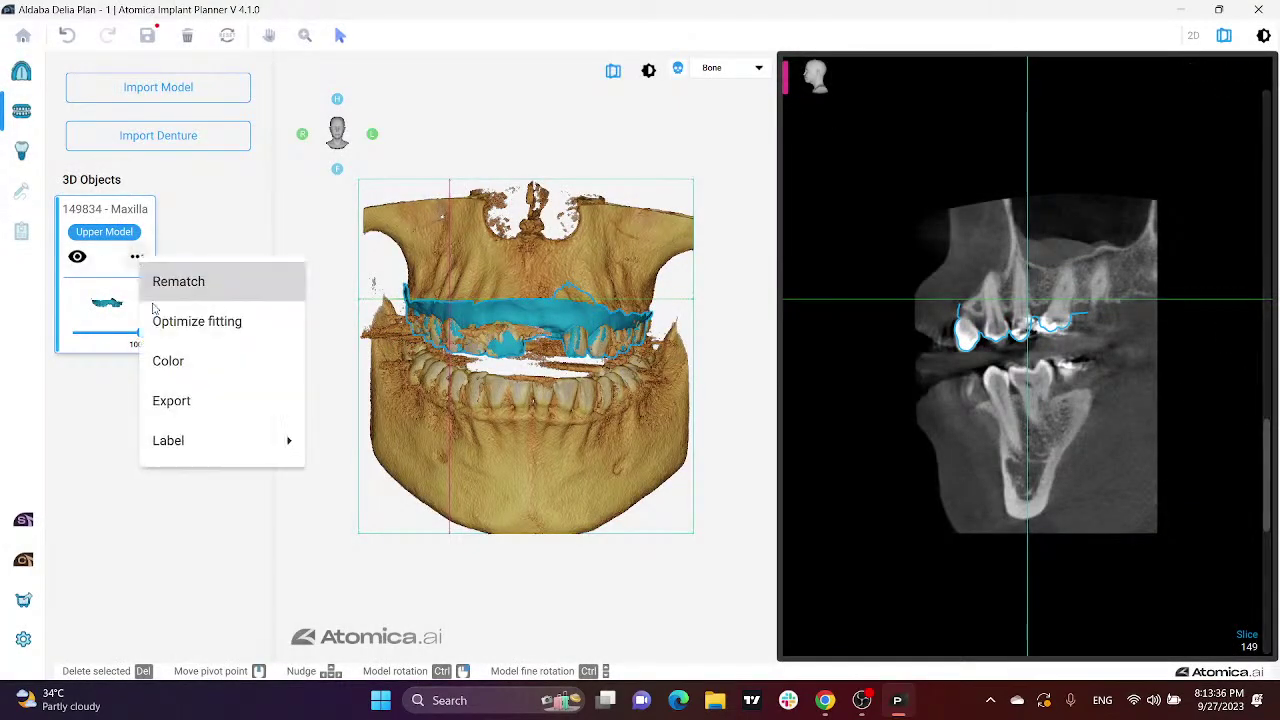
pyautogui.click(176, 324)
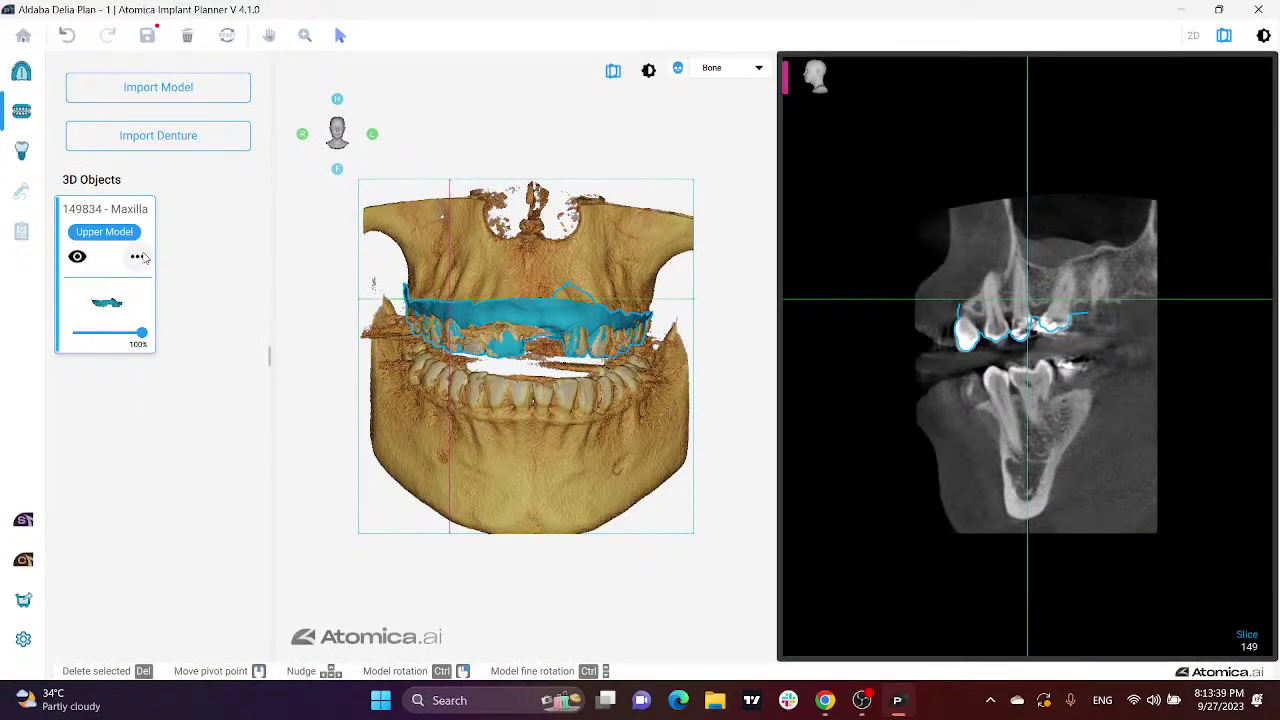
# Rematch the Maxilla by placing corresponding point 2 on a scan tooth and the CT teeth.
pyautogui.click(139, 257)
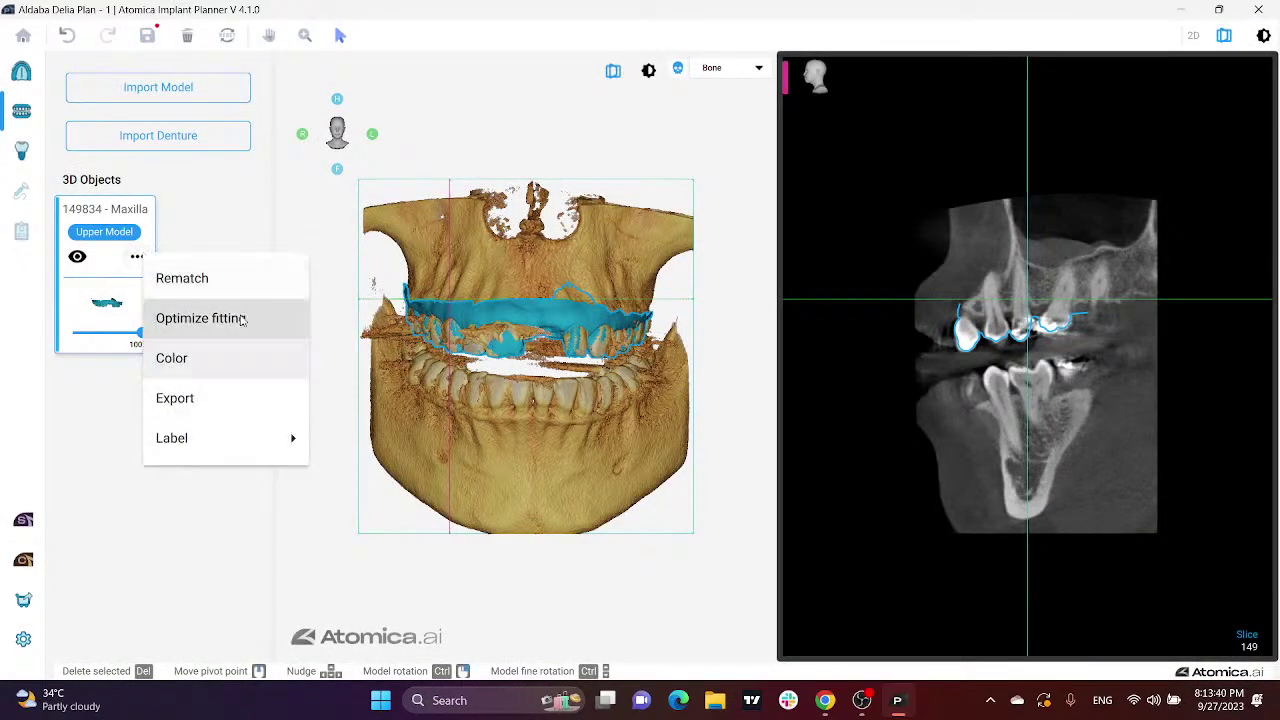
pyautogui.click(245, 283)
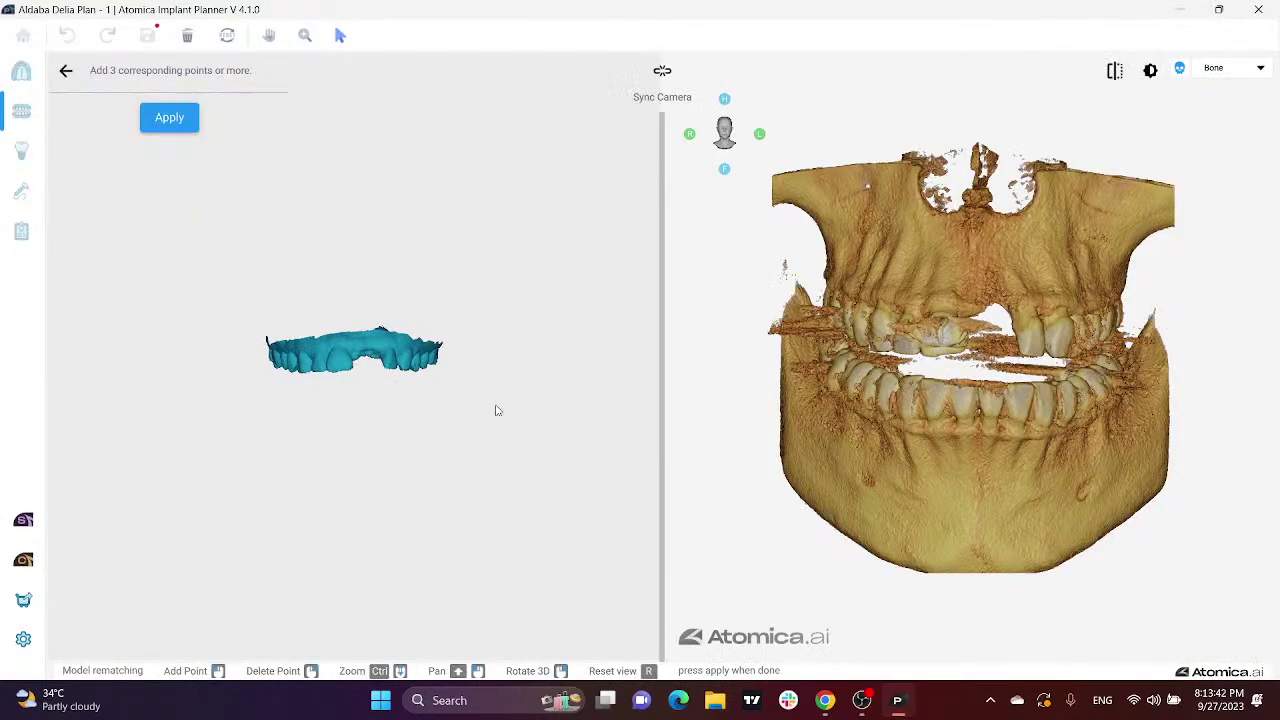
pyautogui.moveTo(350, 367); pyautogui.dragTo(340, 364)
pyautogui.scroll(5, 357, 370)
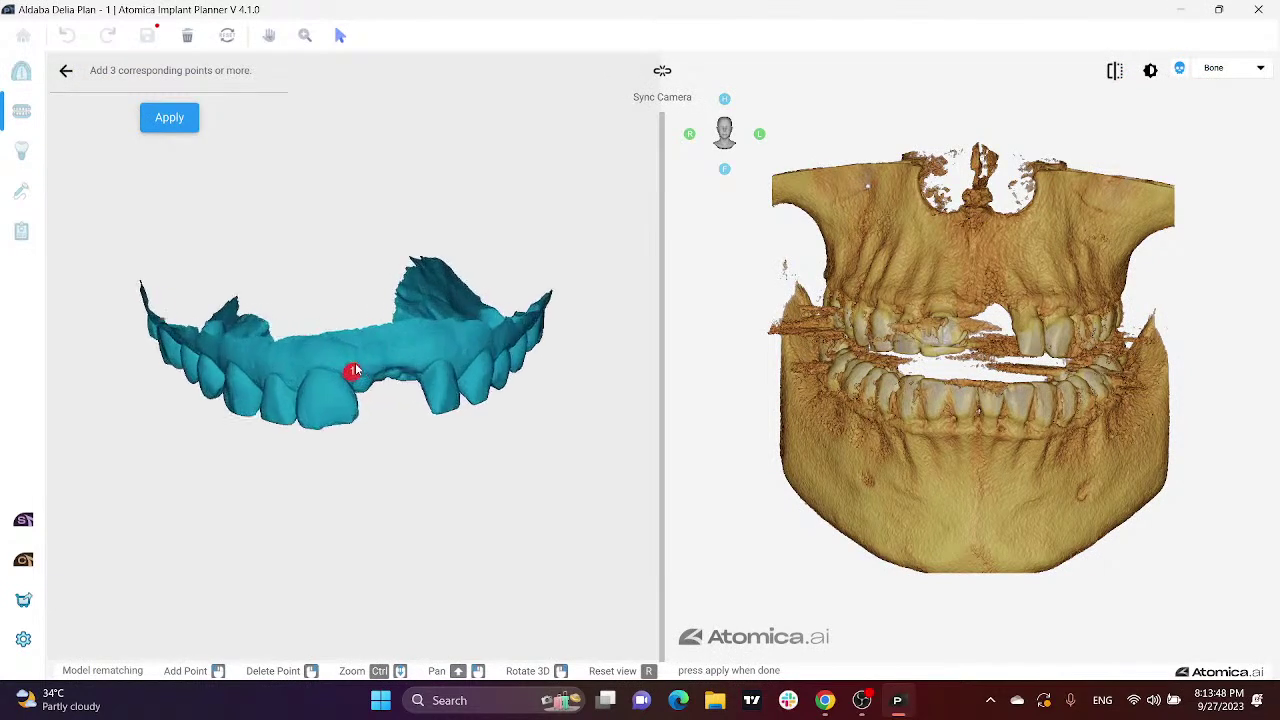
pyautogui.moveTo(330, 418); pyautogui.dragTo(305, 401)
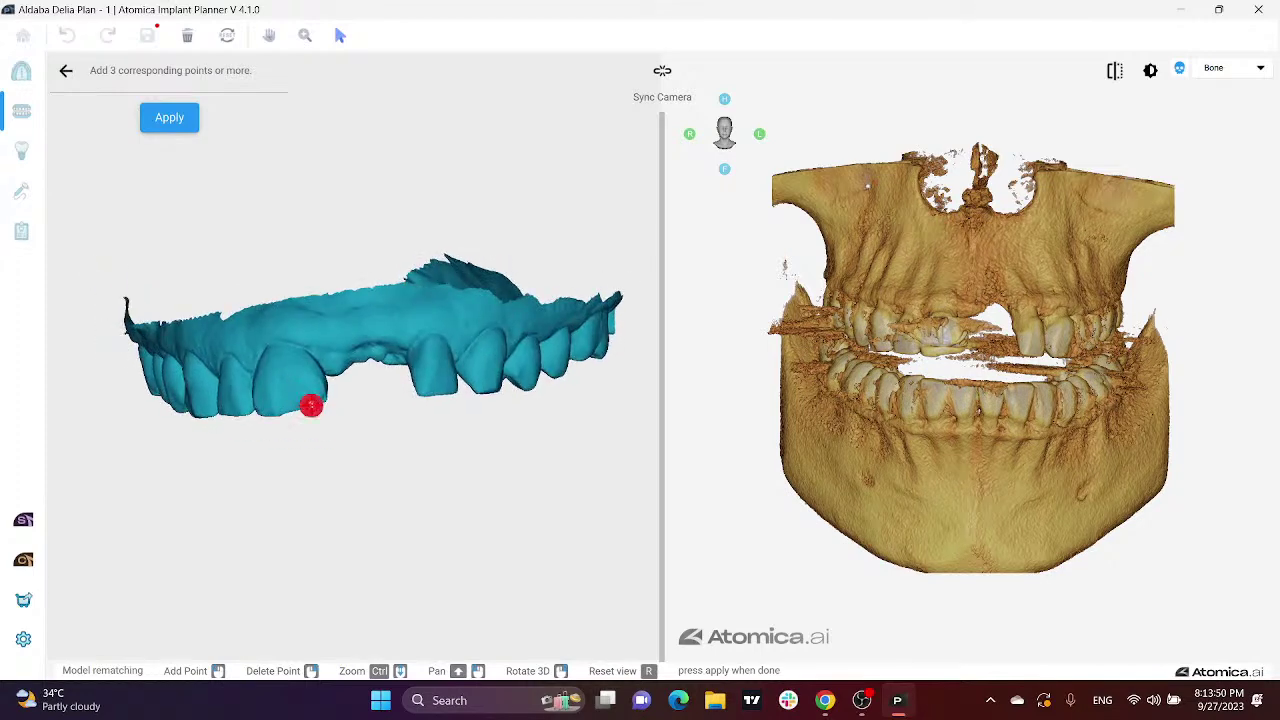
pyautogui.moveTo(384, 400); pyautogui.dragTo(408, 395)
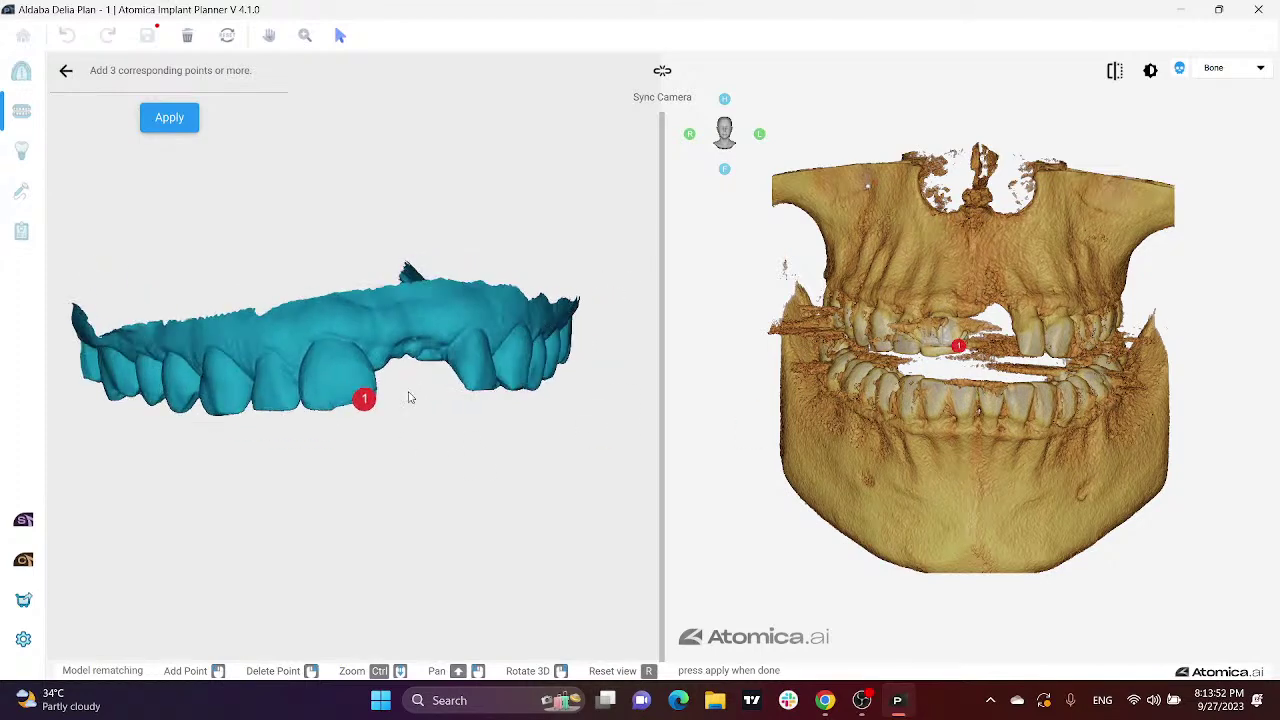
pyautogui.click(283, 401)
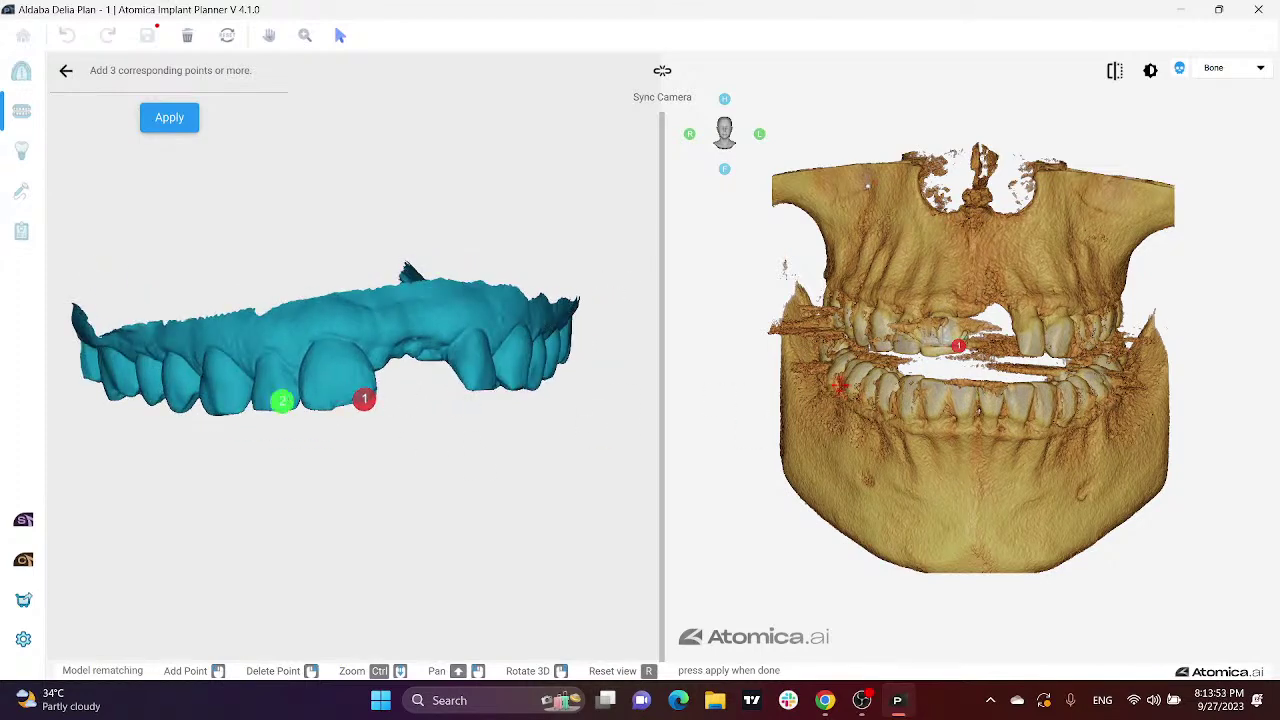
pyautogui.click(916, 352)
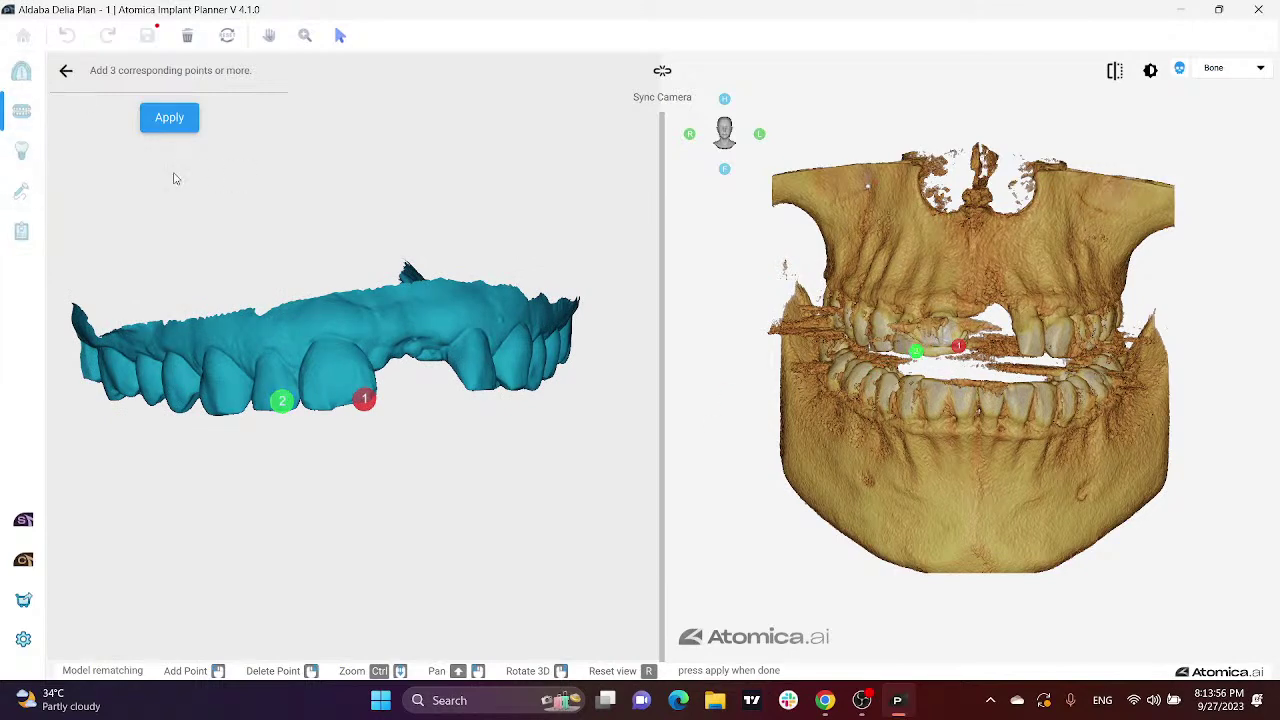
# Apply the rematch, then load 149834 - MandibularAnatomy as antagonist, relatively matched to the maxilla.
pyautogui.click(65, 70)
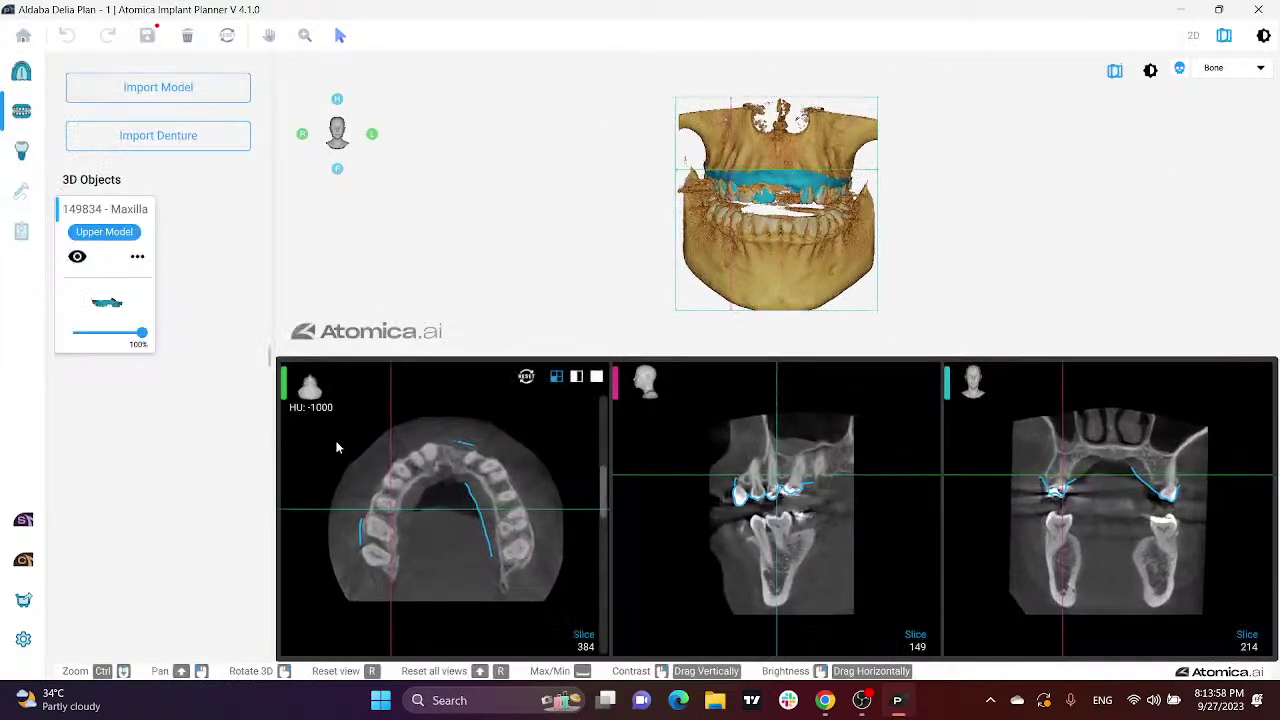
pyautogui.click(198, 86)
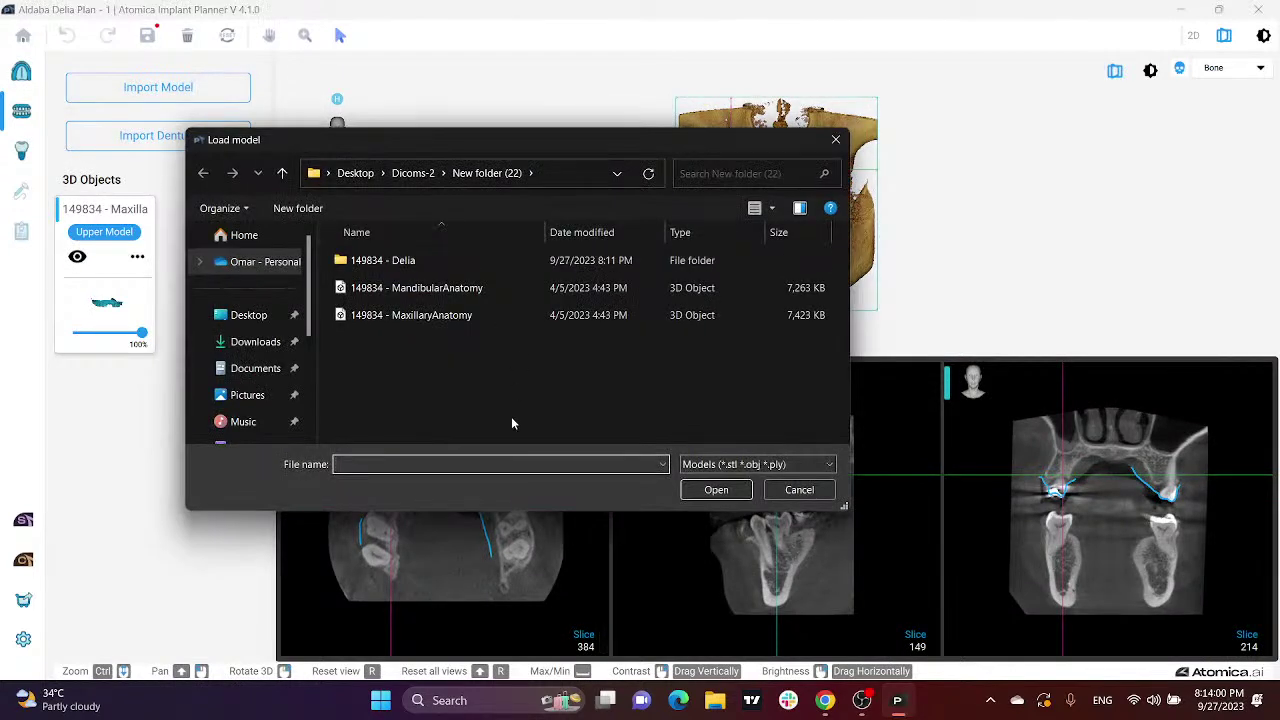
pyautogui.click(486, 289)
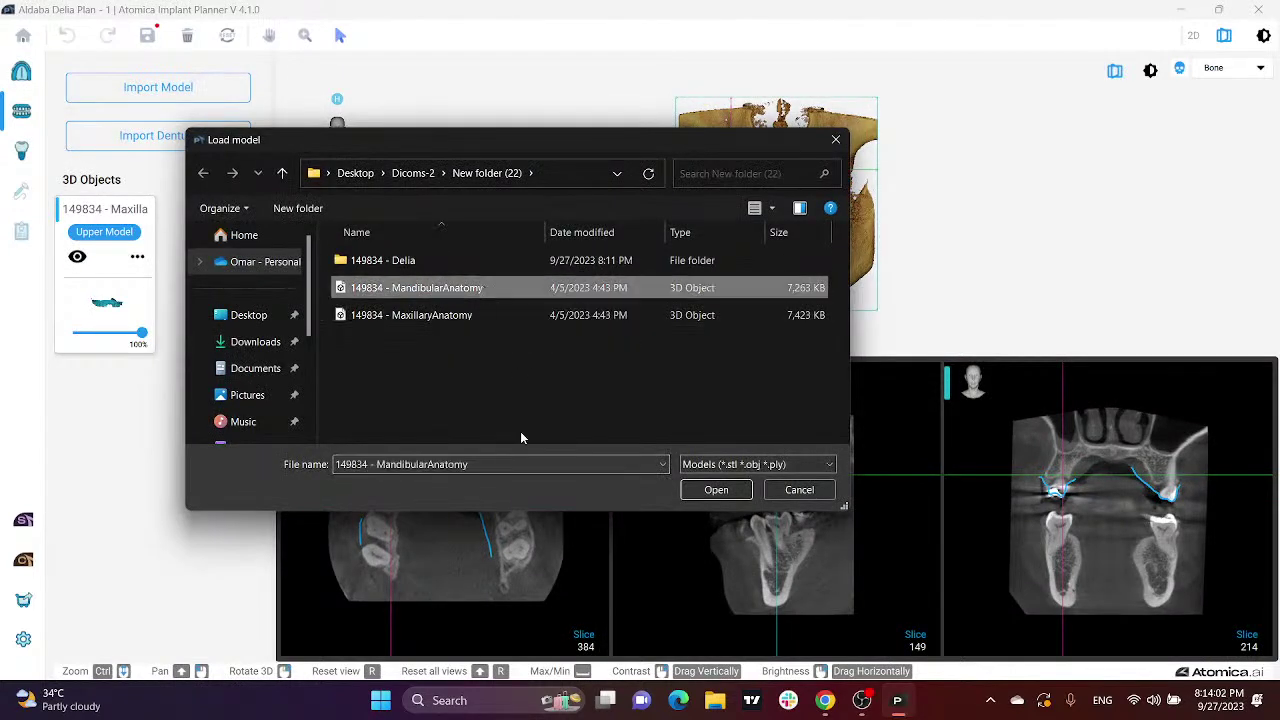
pyautogui.click(722, 490)
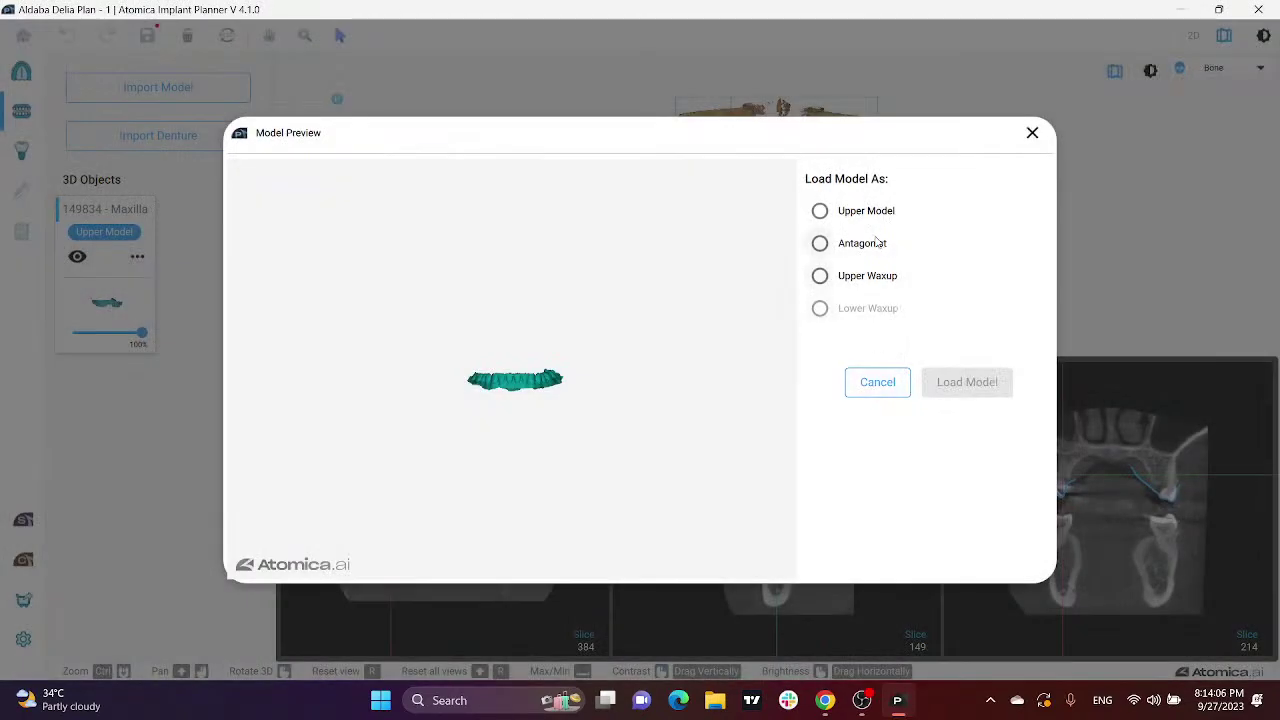
pyautogui.click(875, 243)
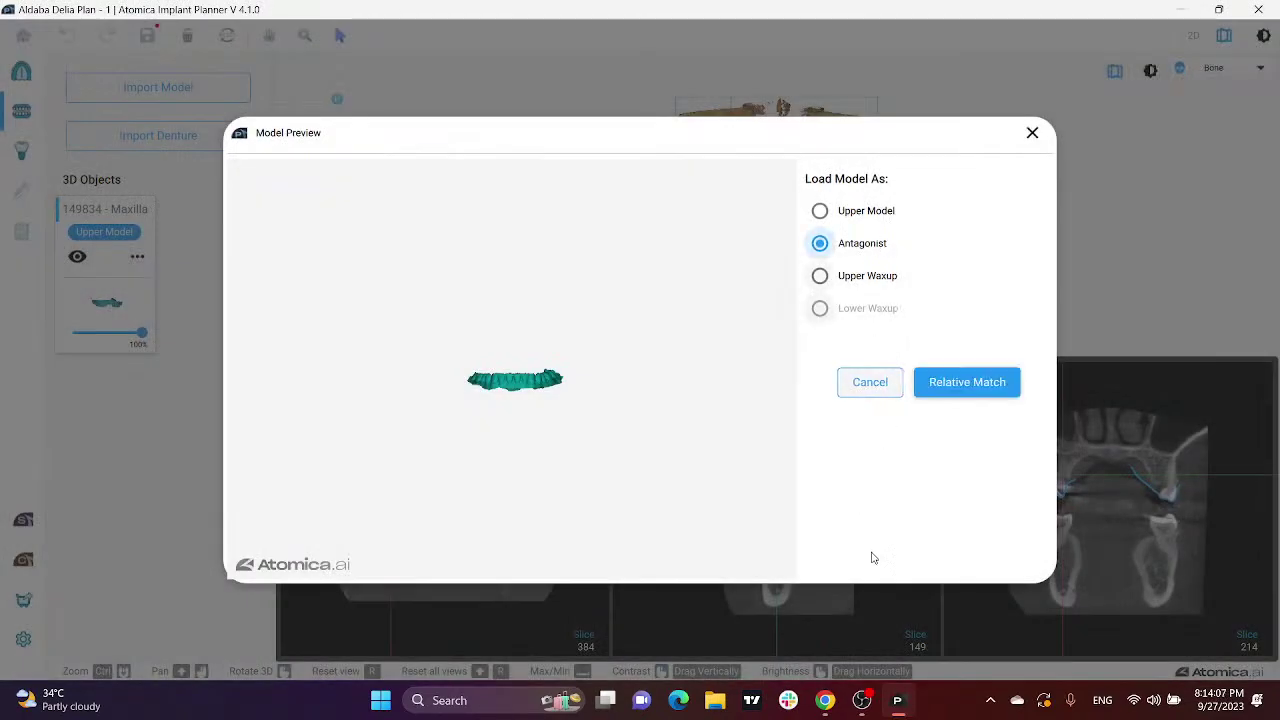
pyautogui.click(955, 385)
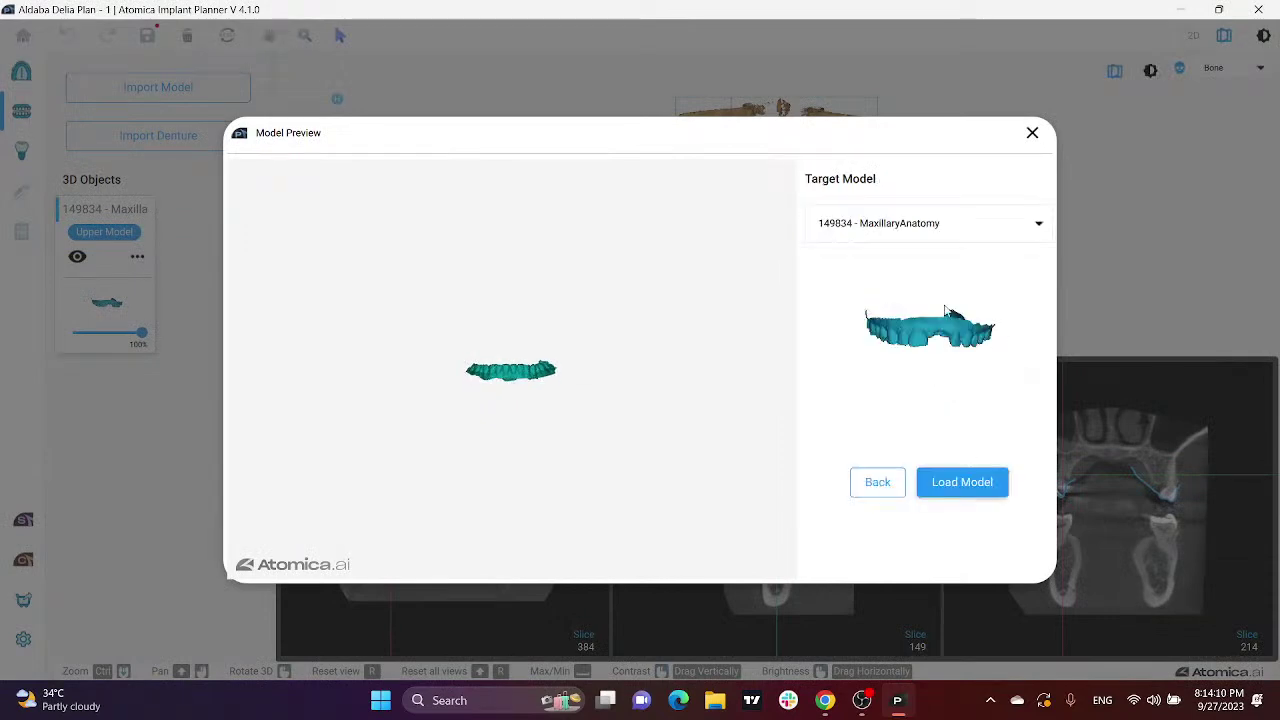
pyautogui.click(972, 485)
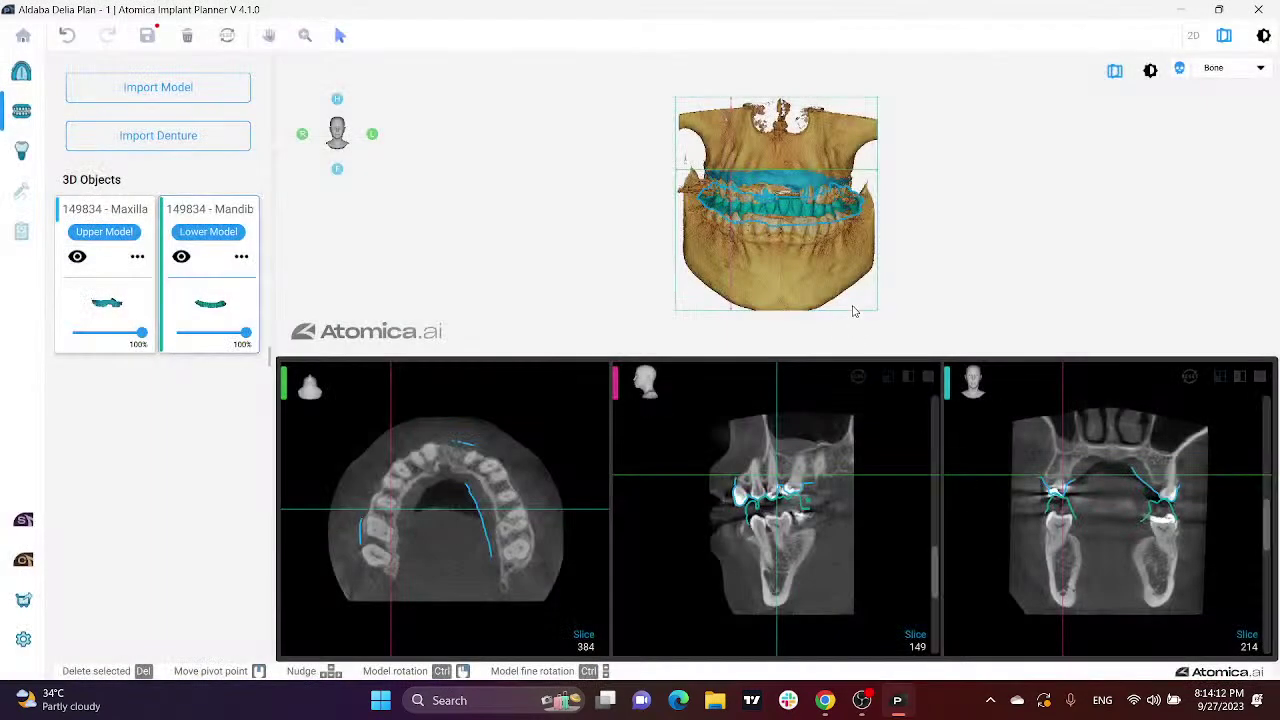
# Hide the bone to check both jaw scans' fit, then switch to implant planning.
pyautogui.moveTo(855, 290); pyautogui.dragTo(770, 280)
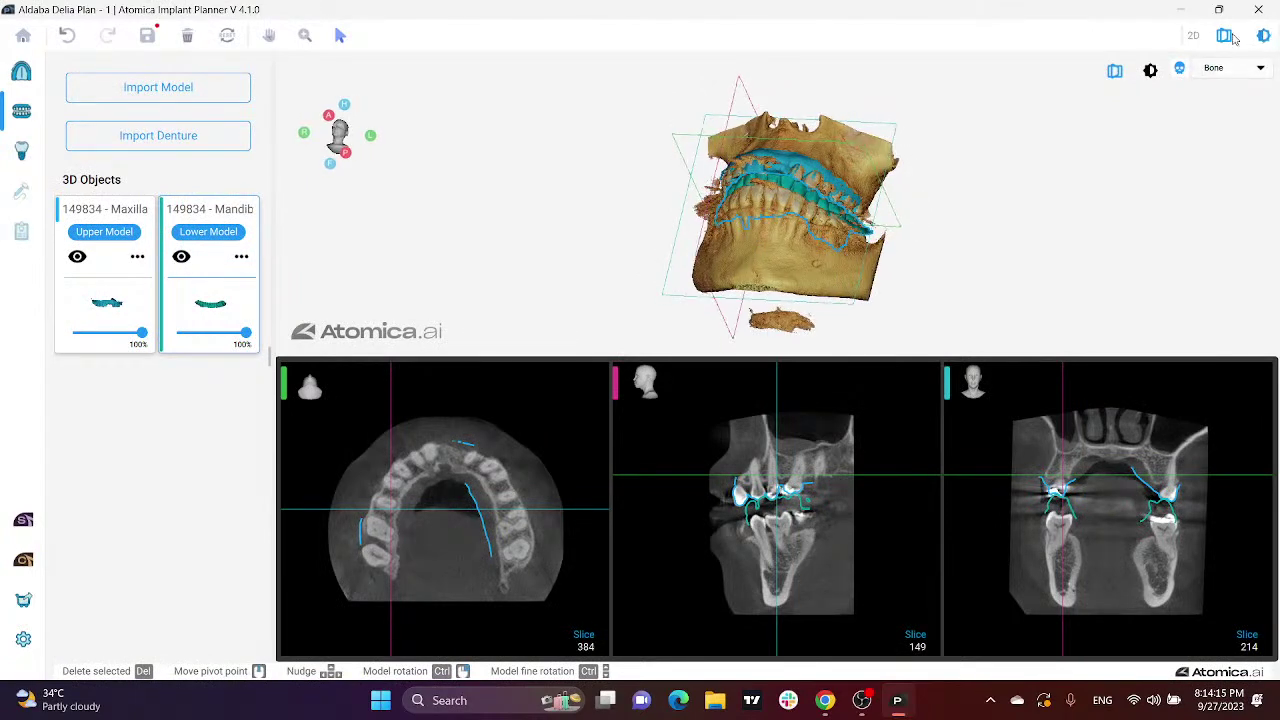
pyautogui.click(1180, 68)
pyautogui.moveTo(678, 205); pyautogui.dragTo(847, 240)
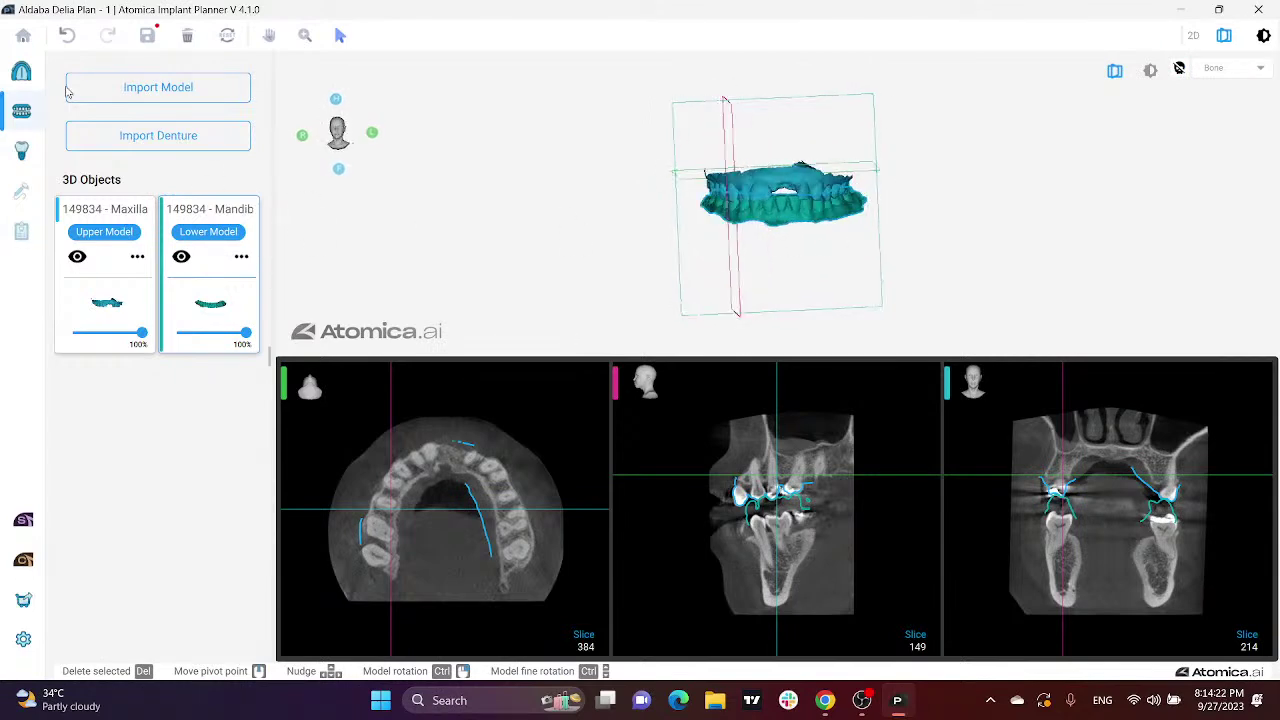
pyautogui.click(15, 156)
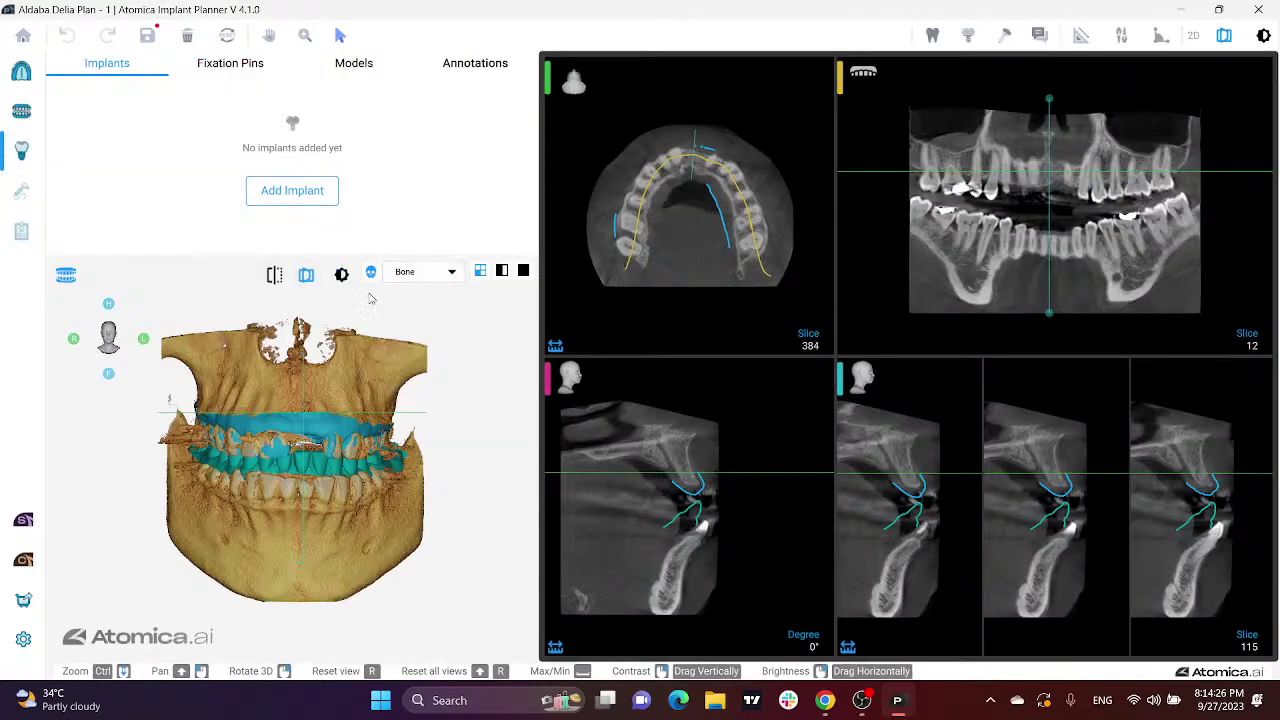
# Maximise the 3D view, hide the bone and mandibular scan, and view the maxilla occlusally.
pyautogui.moveTo(412, 432); pyautogui.dragTo(447, 402)
pyautogui.press('space')
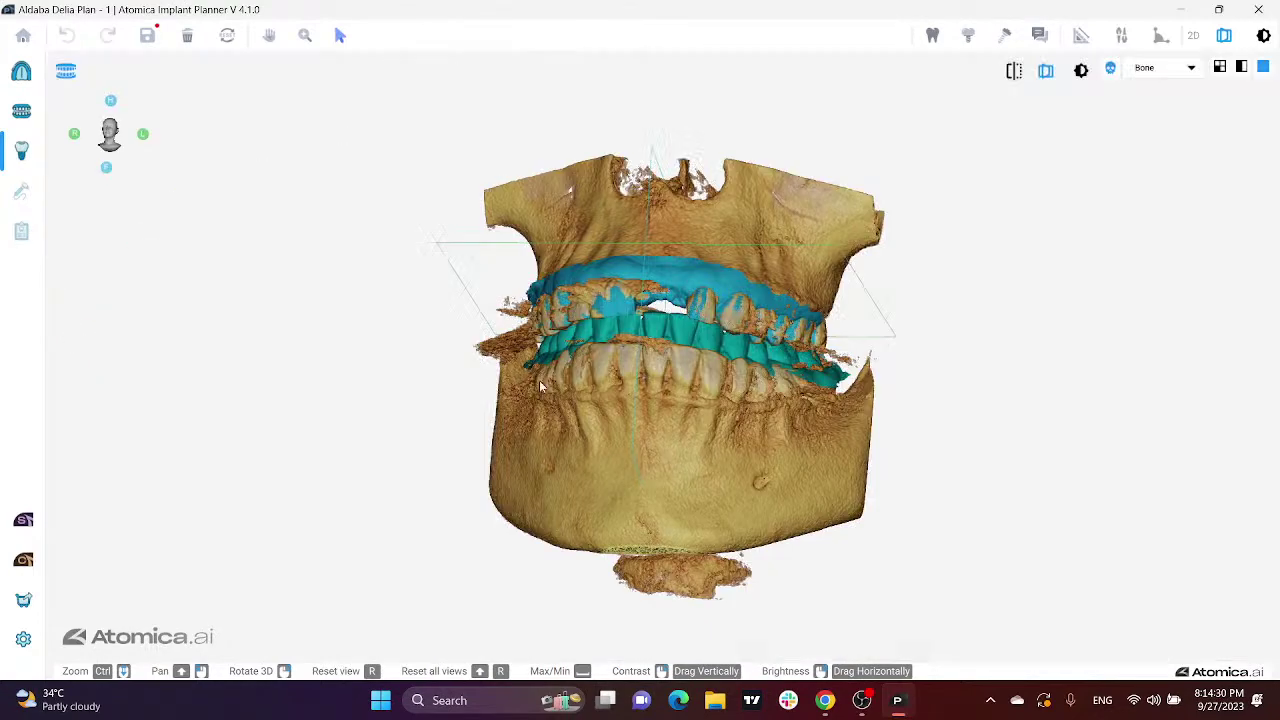
pyautogui.moveTo(554, 439); pyautogui.dragTo(650, 450)
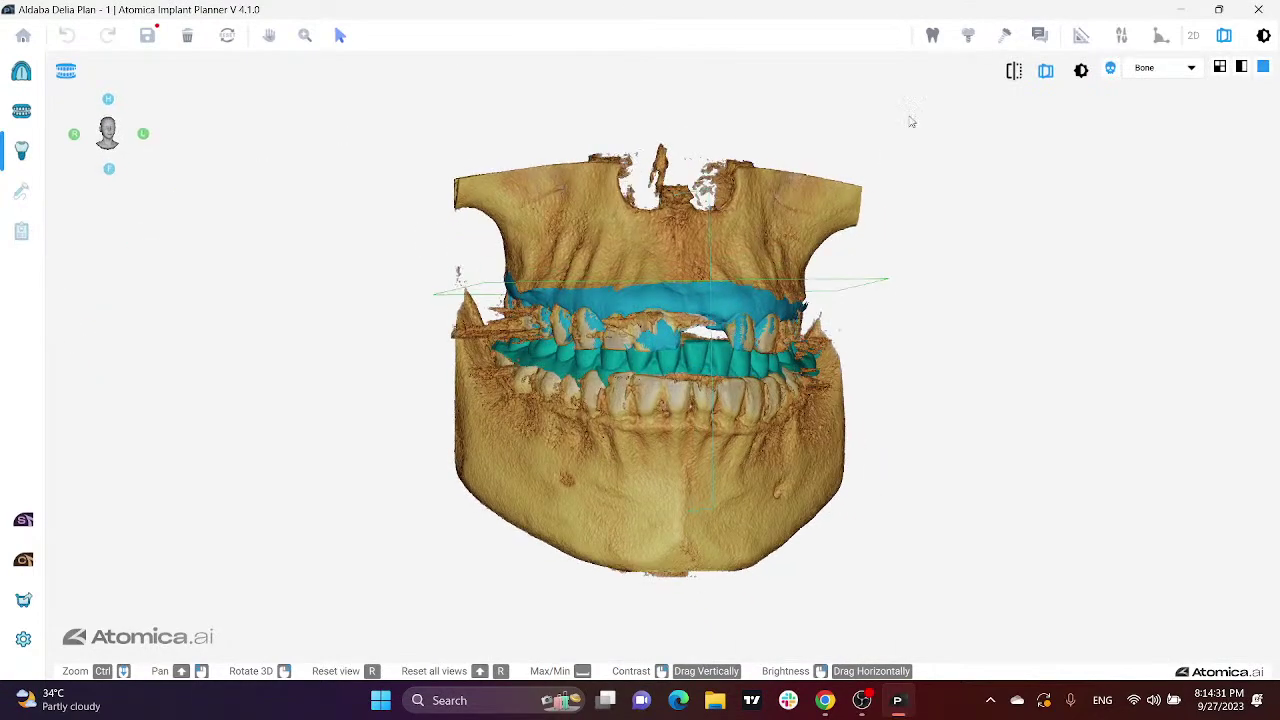
pyautogui.click(1110, 70)
pyautogui.moveTo(725, 318); pyautogui.dragTo(403, 352)
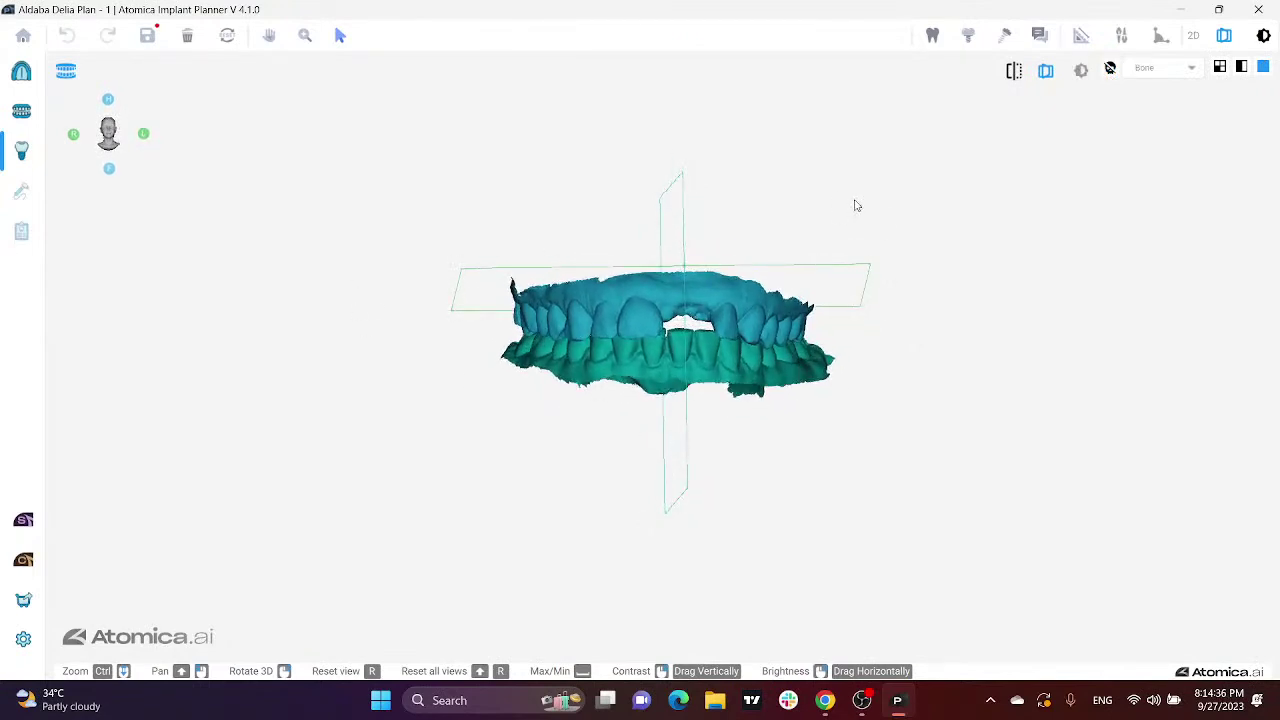
pyautogui.click(65, 76)
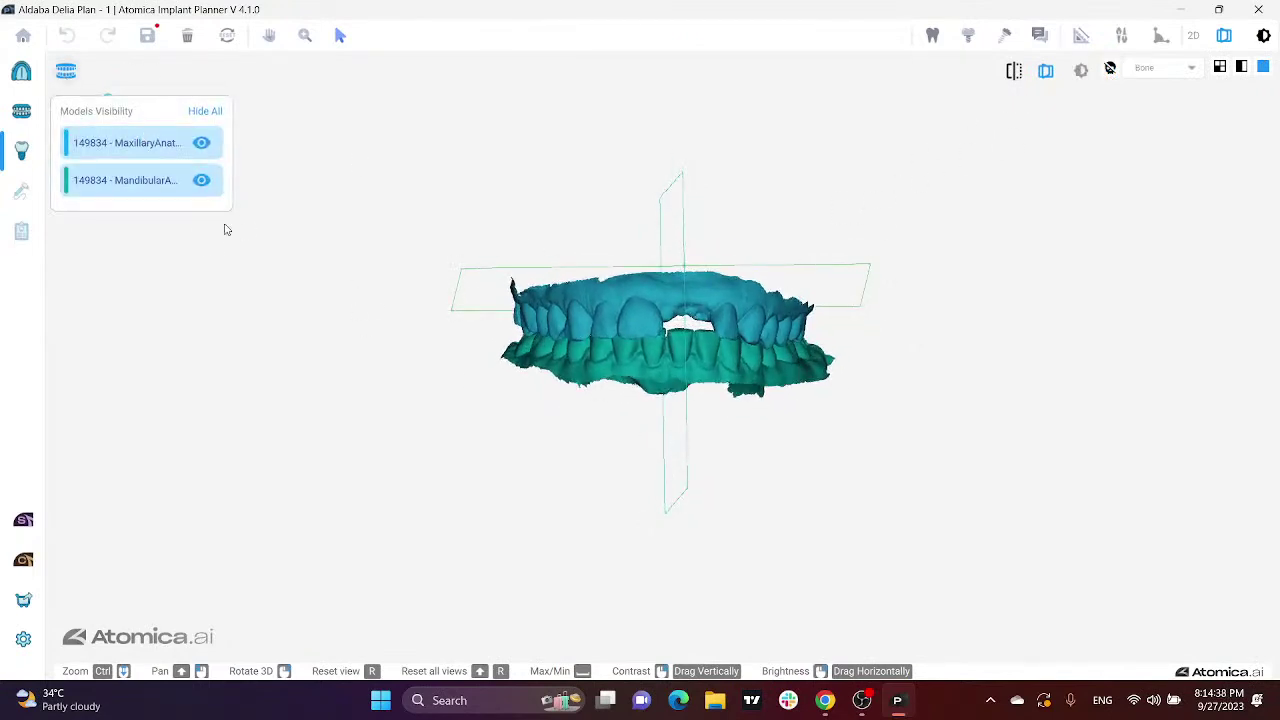
pyautogui.click(201, 181)
pyautogui.moveTo(608, 340); pyautogui.dragTo(620, 258)
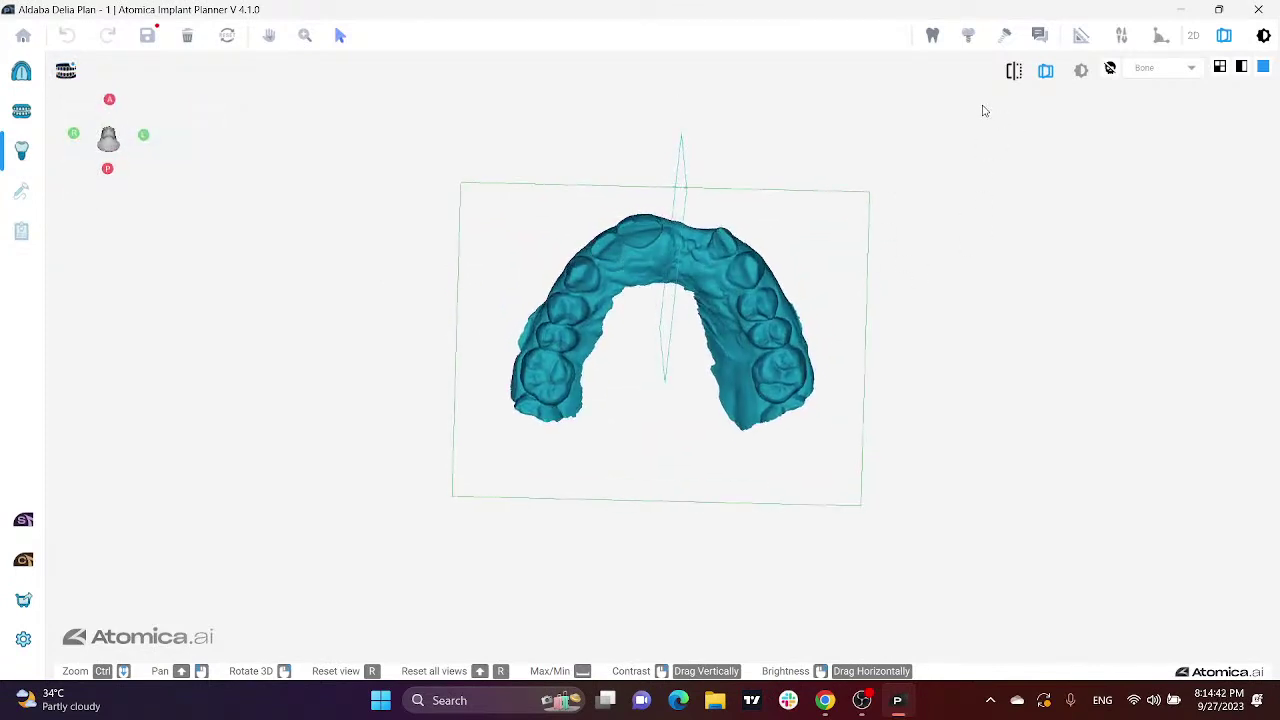
pyautogui.click(932, 36)
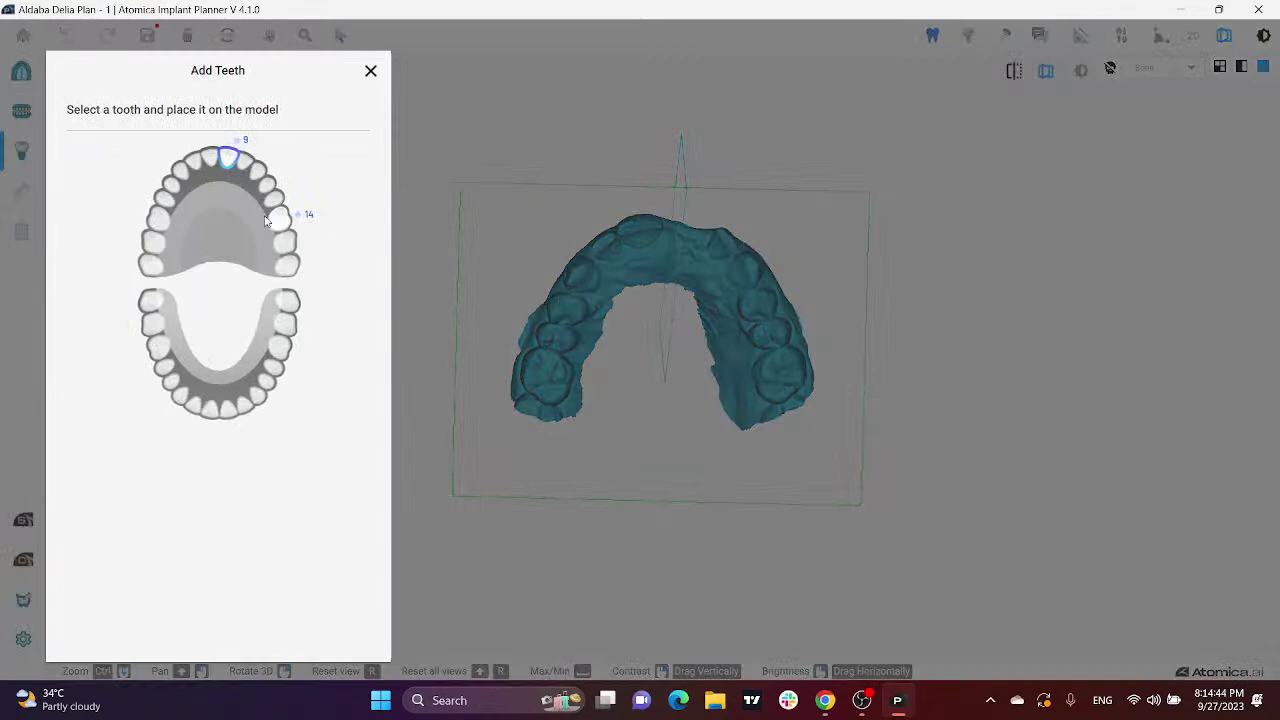
# Auto-place virtual tooth 9 in the front gap, then roughly rotate it and nudge it left.
pyautogui.click(228, 162)
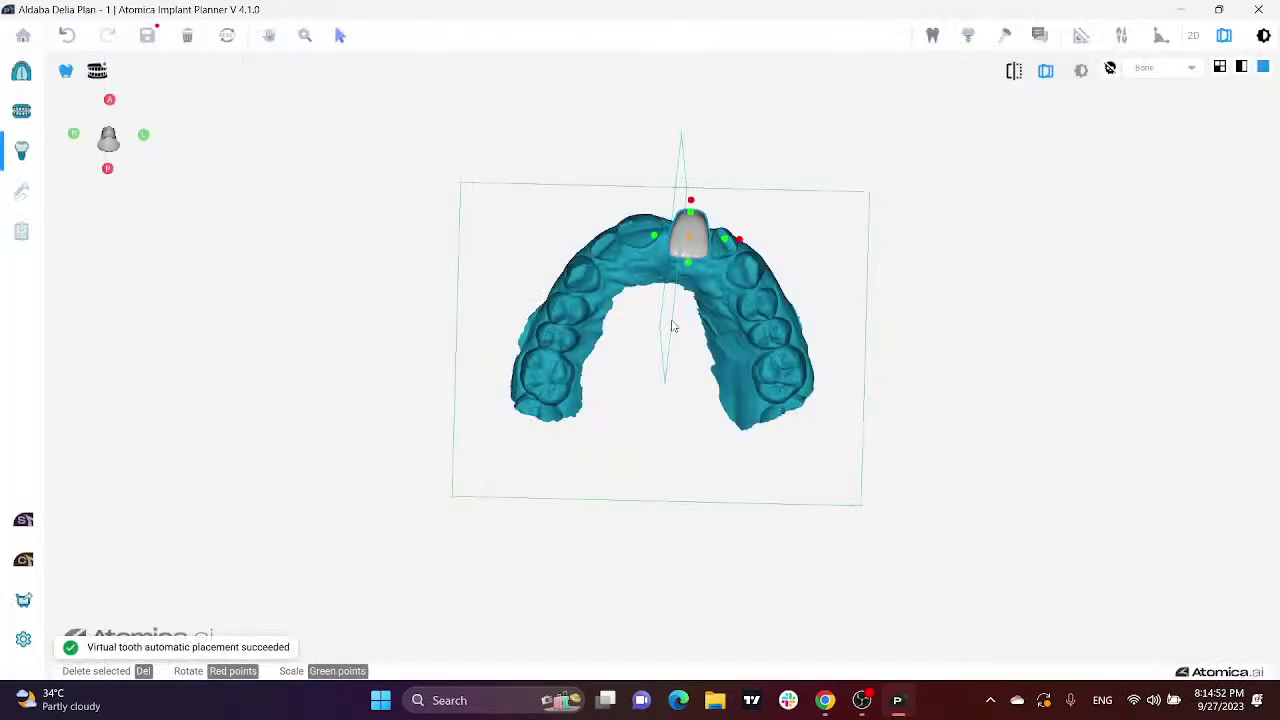
pyautogui.moveTo(563, 378); pyautogui.dragTo(626, 257)
pyautogui.moveTo(659, 203); pyautogui.dragTo(688, 186)
pyautogui.moveTo(709, 429); pyautogui.dragTo(714, 378)
pyautogui.scroll(3, 697, 313)
pyautogui.moveTo(671, 291); pyautogui.dragTo(659, 296)
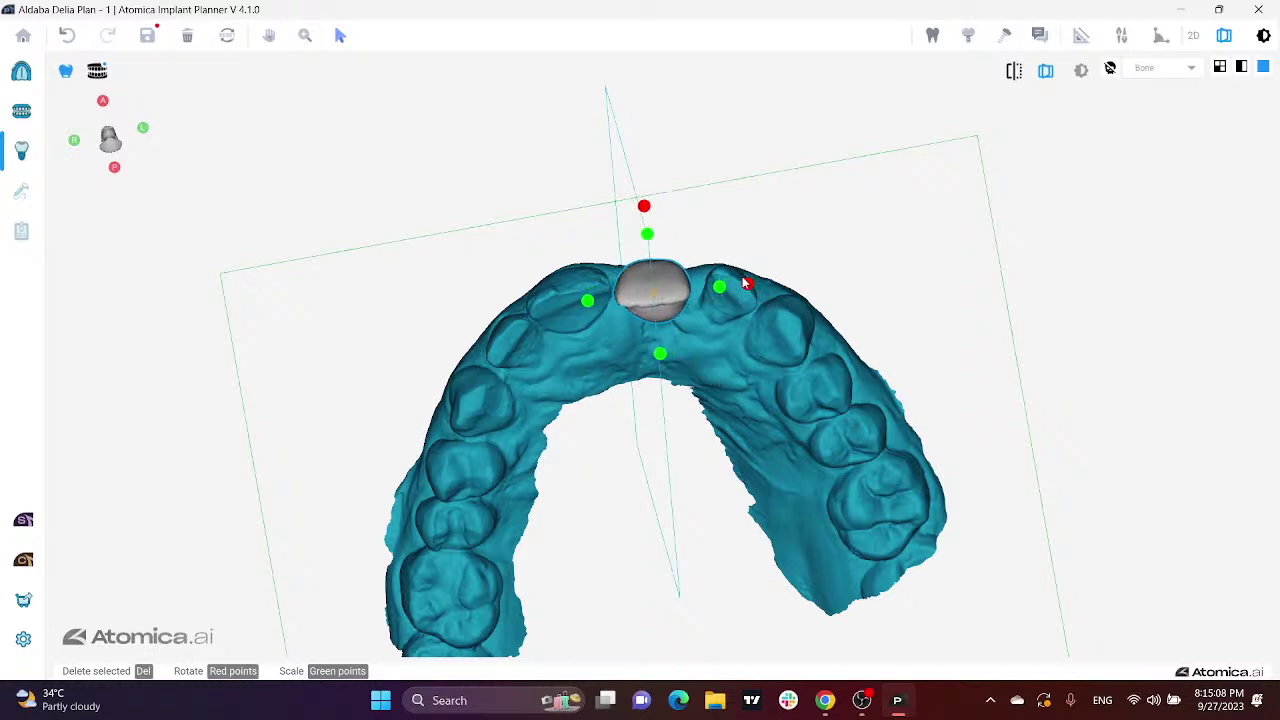
pyautogui.moveTo(748, 287); pyautogui.dragTo(671, 431)
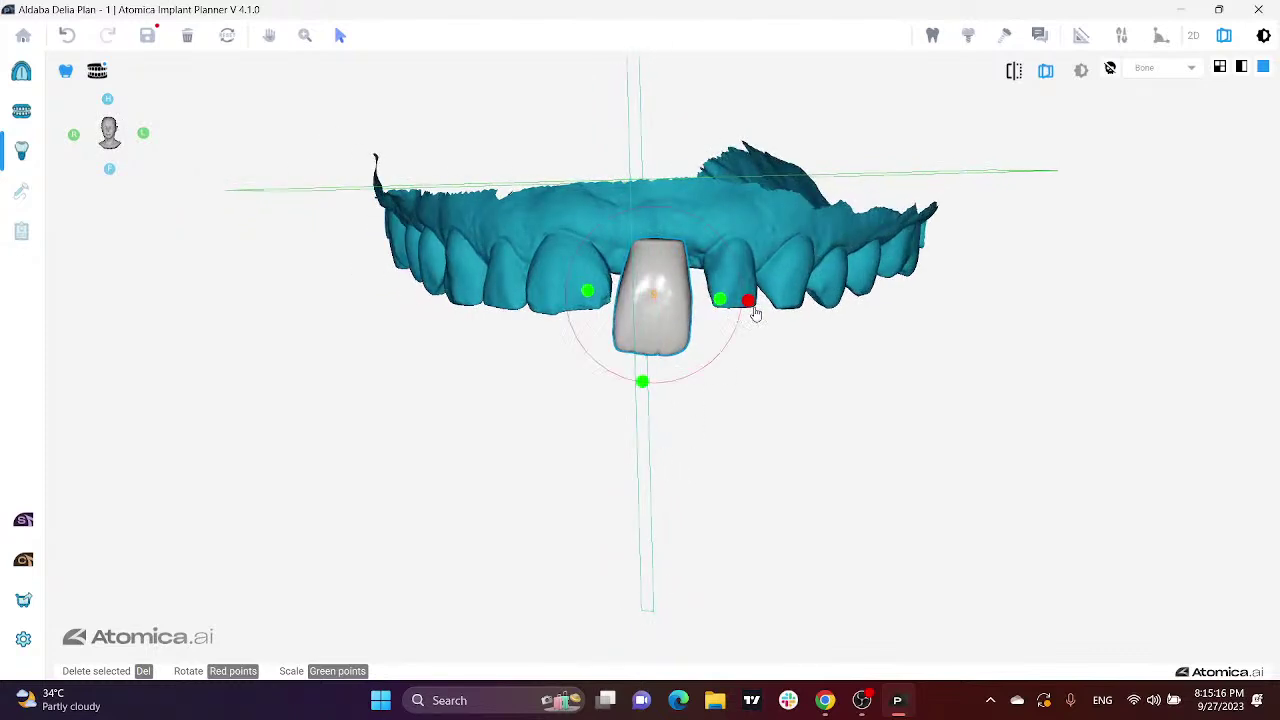
# Rotate the tooth 9 crown, raise it toward the gumline, and shorten and narrow it slightly.
pyautogui.moveTo(749, 297); pyautogui.dragTo(755, 298)
pyautogui.moveTo(657, 319); pyautogui.dragTo(660, 292)
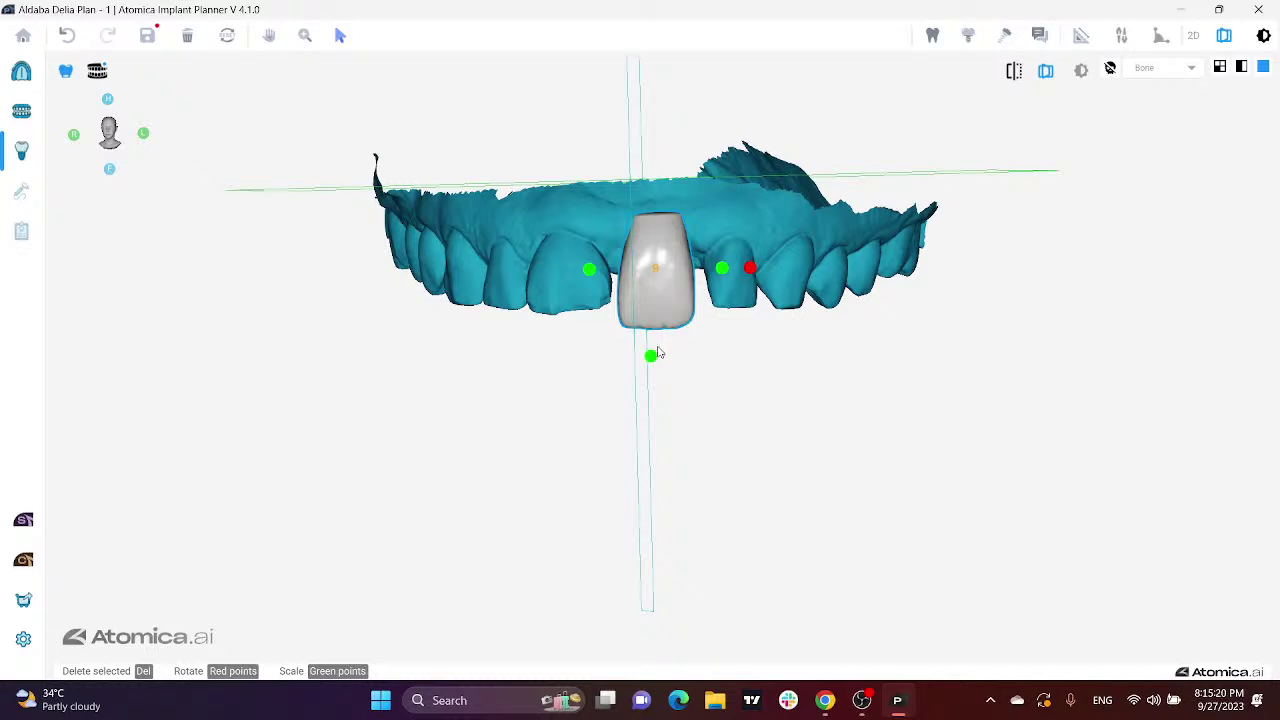
pyautogui.moveTo(654, 360); pyautogui.dragTo(652, 342)
pyautogui.moveTo(721, 264); pyautogui.dragTo(722, 261)
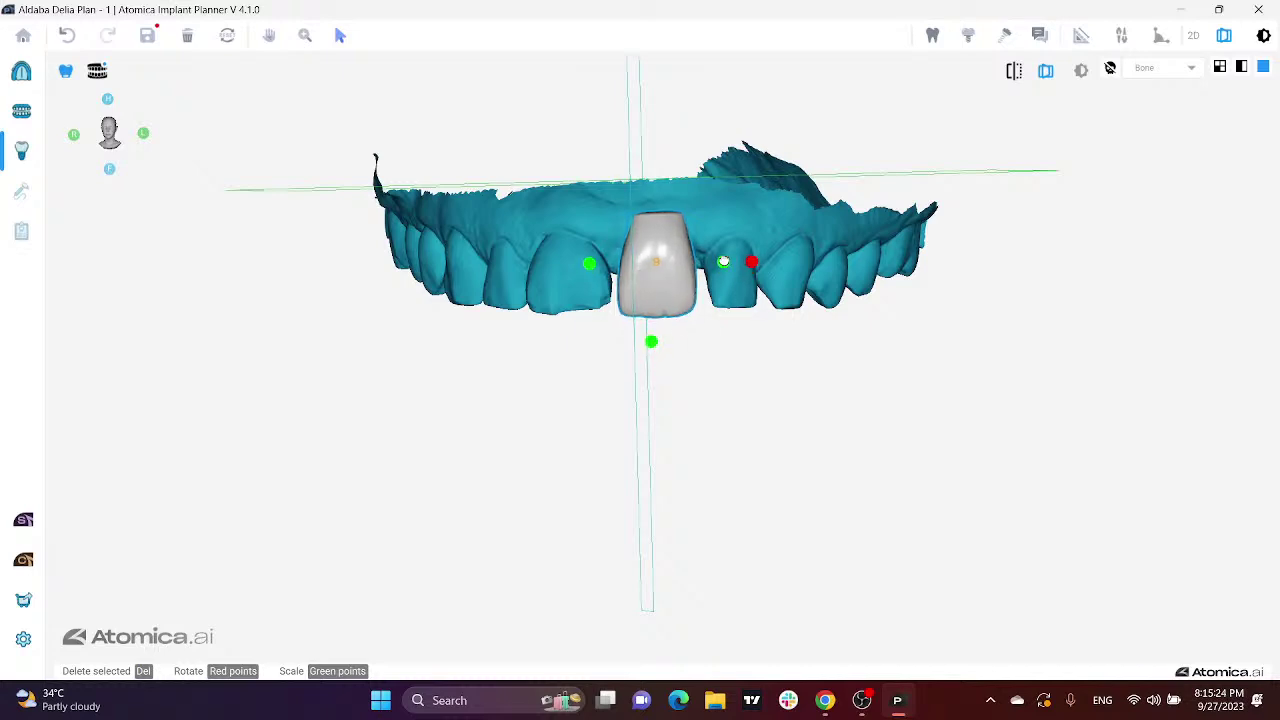
pyautogui.moveTo(622, 263); pyautogui.dragTo(524, 291, button='right')
pyautogui.moveTo(658, 199); pyautogui.dragTo(681, 196)
pyautogui.moveTo(681, 196); pyautogui.dragTo(667, 340, button='right')
# Lengthen and widen the crown on both sides, then shift and resize it to fit the gap.
pyautogui.moveTo(321, 500); pyautogui.dragTo(376, 463, button='right')
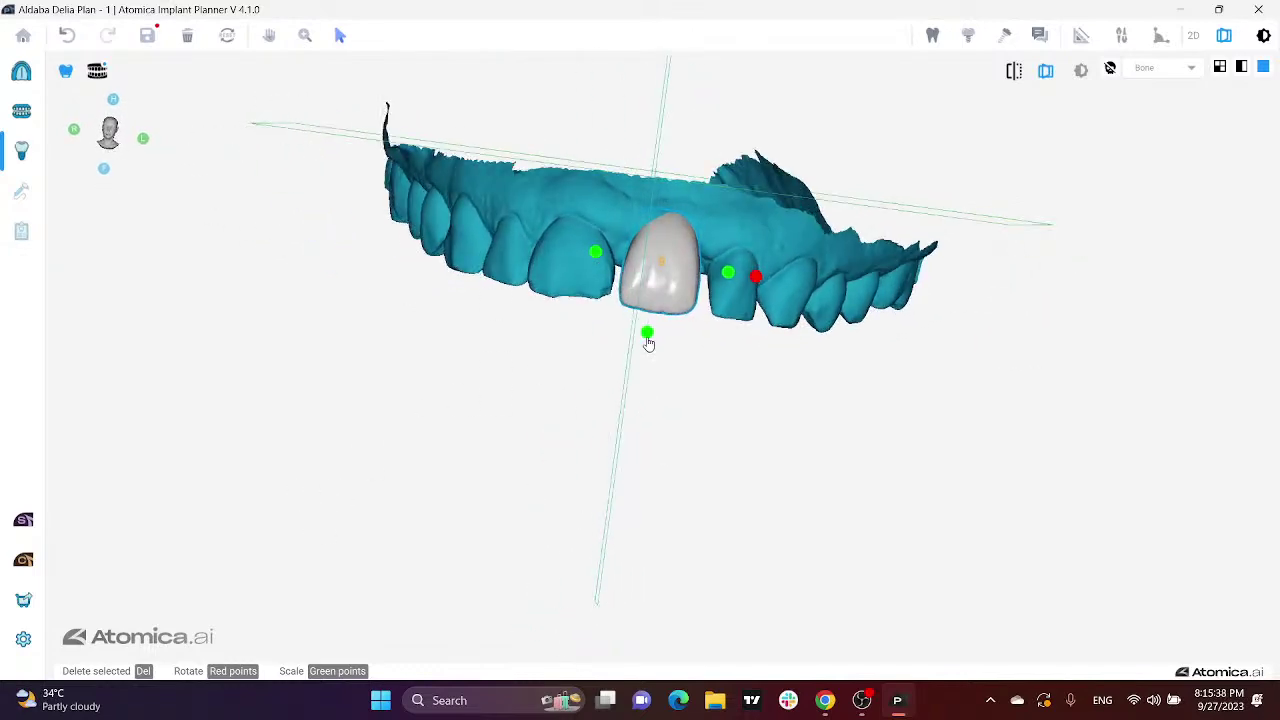
pyautogui.moveTo(648, 340); pyautogui.dragTo(645, 338)
pyautogui.moveTo(595, 254); pyautogui.dragTo(593, 255)
pyautogui.moveTo(728, 276); pyautogui.dragTo(730, 280)
pyautogui.moveTo(575, 367); pyautogui.dragTo(593, 252)
pyautogui.moveTo(662, 284); pyautogui.dragTo(660, 288)
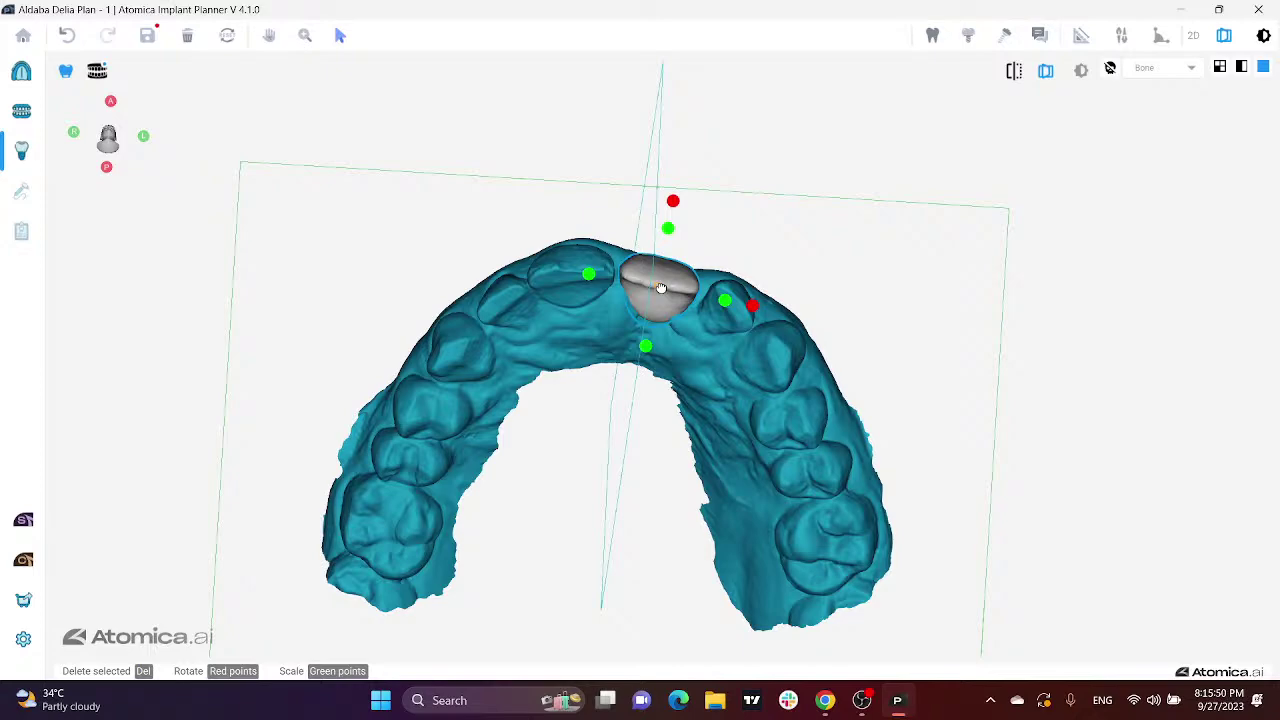
pyautogui.moveTo(675, 268)
pyautogui.mouseDown()
pyautogui.moveTo(531, 254)
pyautogui.moveTo(686, 240)
pyautogui.moveTo(698, 272)
pyautogui.mouseUp()
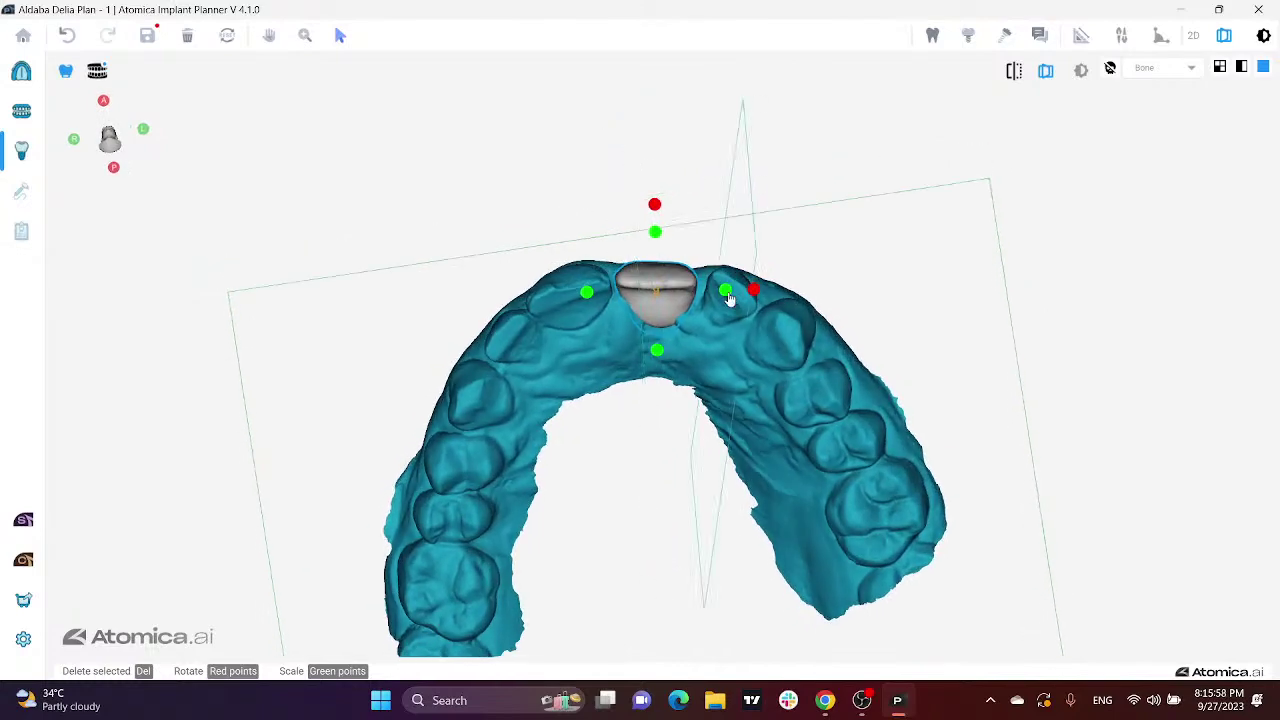
pyautogui.moveTo(729, 298); pyautogui.dragTo(725, 294)
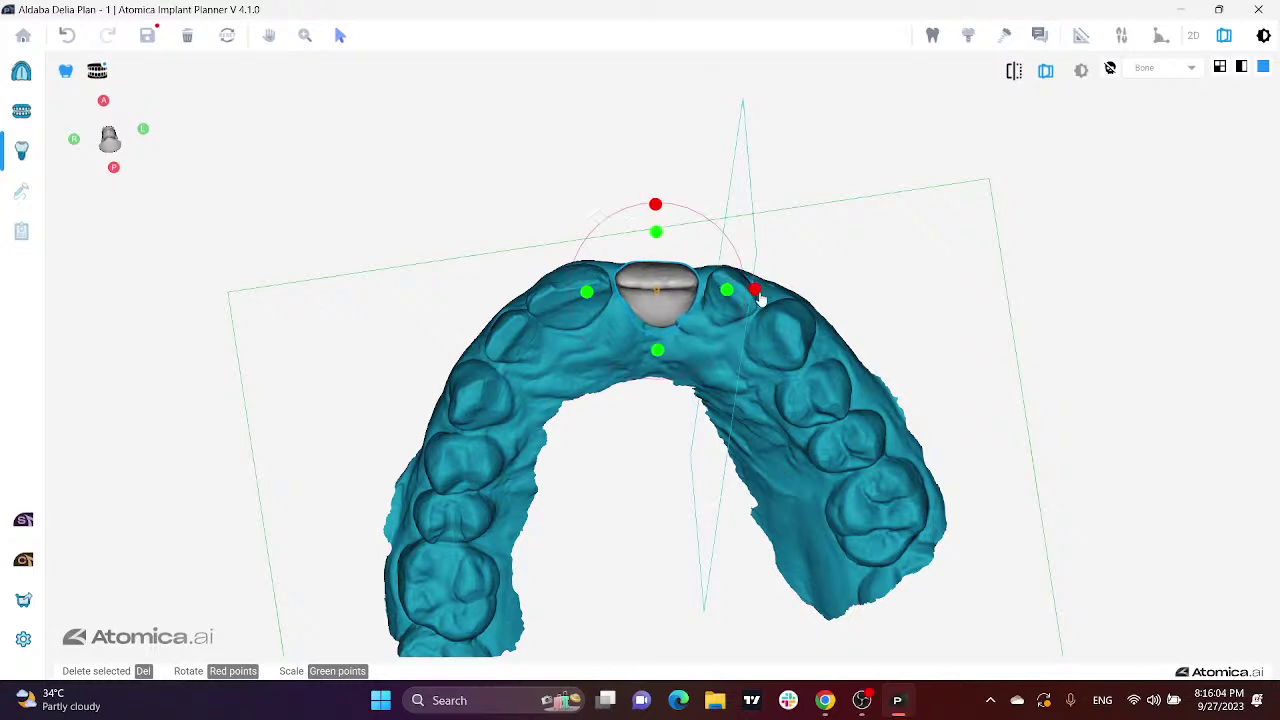
pyautogui.moveTo(726, 297); pyautogui.dragTo(695, 435, button='middle')
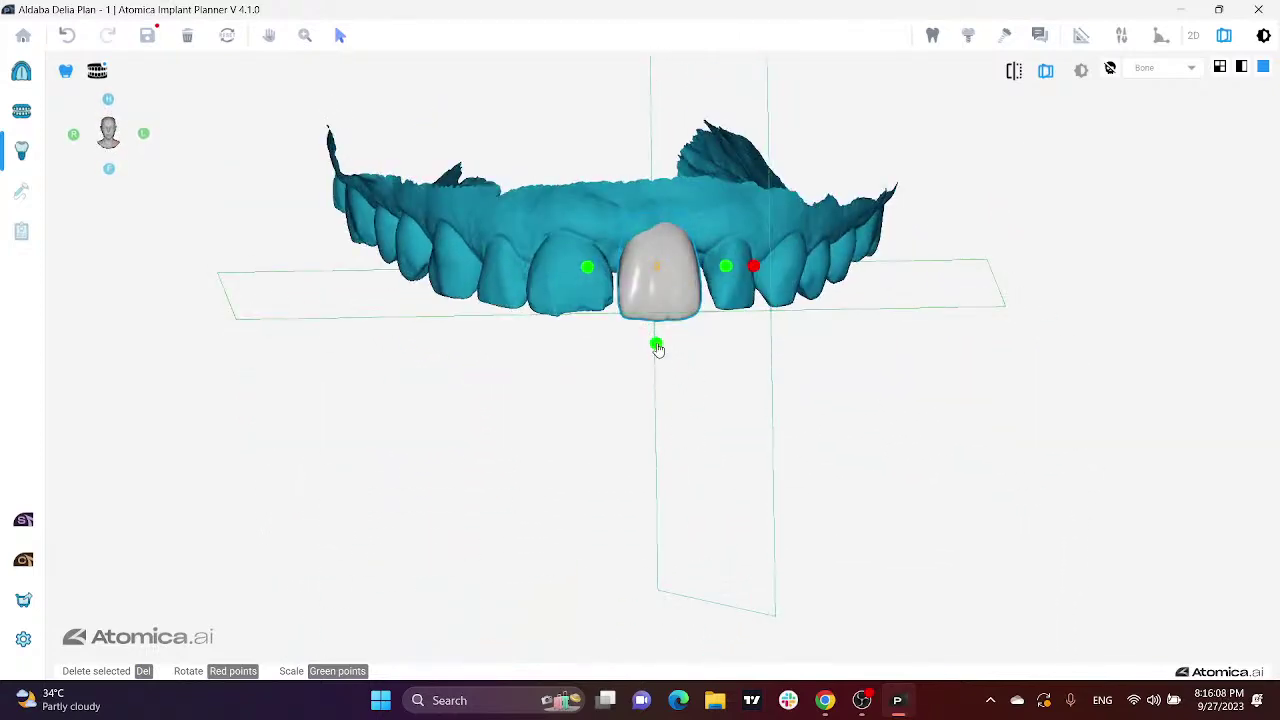
pyautogui.moveTo(658, 348); pyautogui.dragTo(656, 343)
pyautogui.moveTo(614, 390); pyautogui.dragTo(606, 427, button='middle')
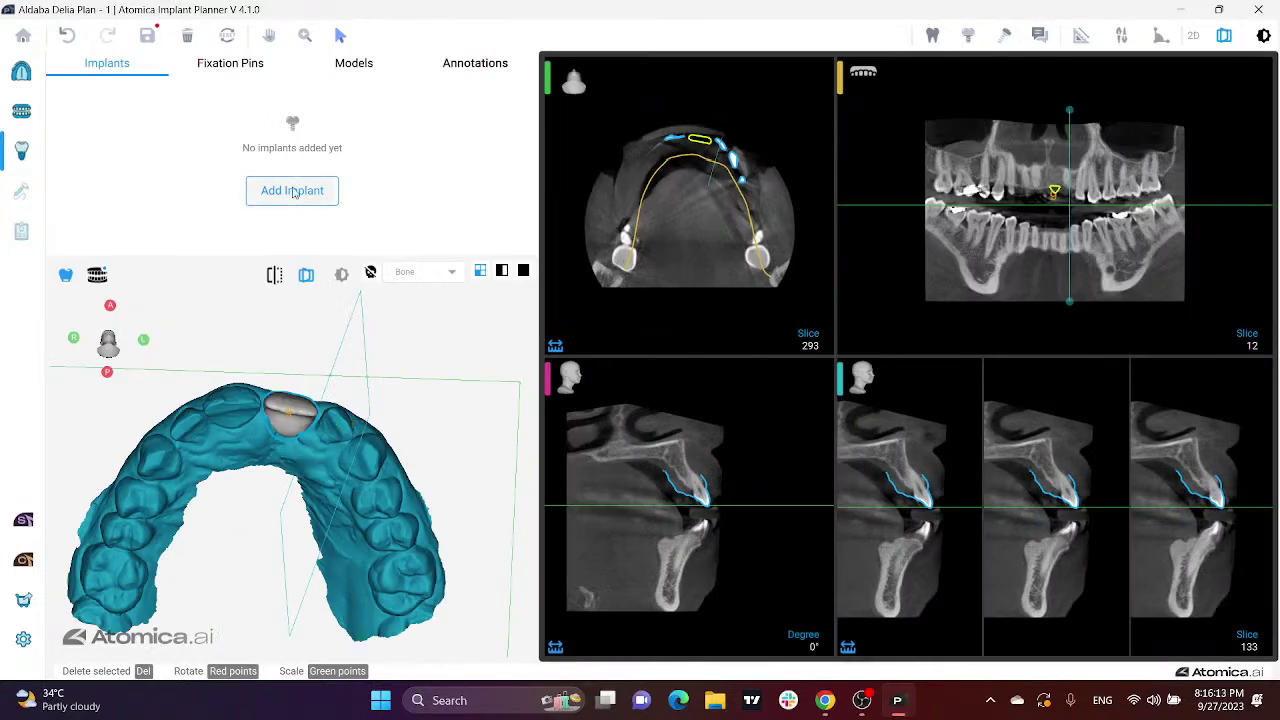
# Pick the Straumann Bone Level Tapered 4.1 (RC) × 10 implant from the Add Implant library.
pyautogui.click(292, 190)
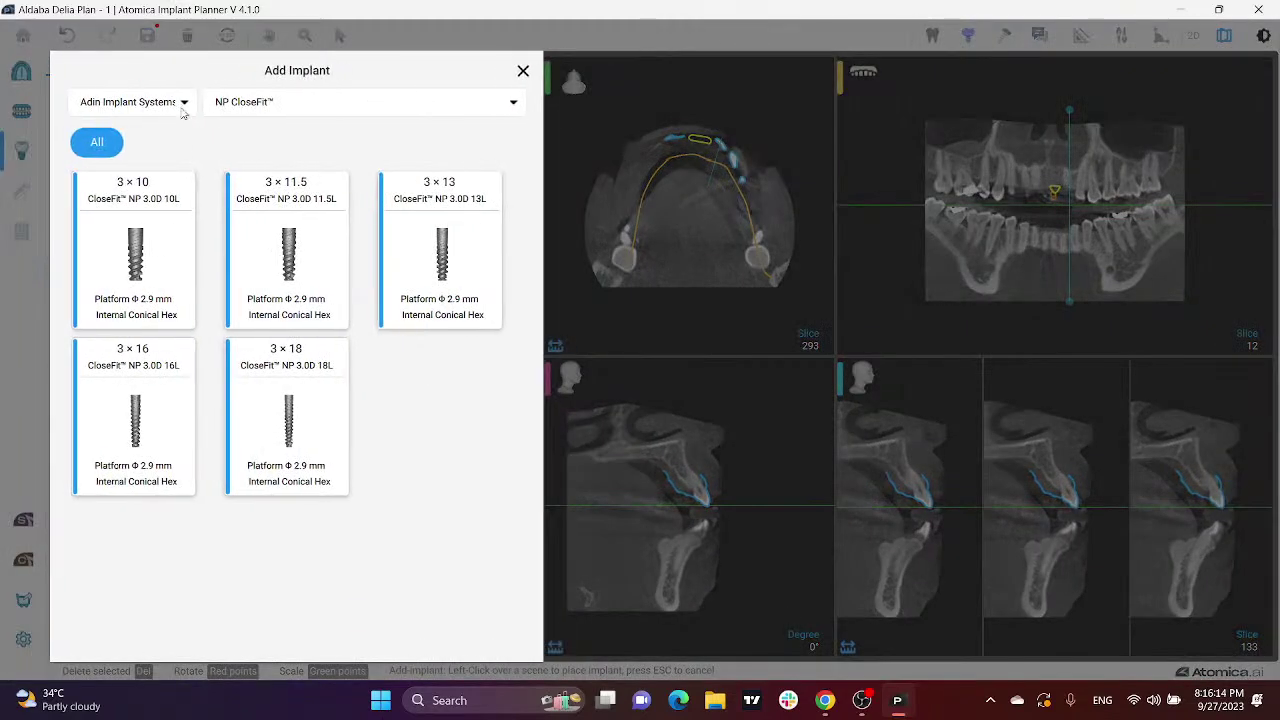
pyautogui.click(178, 101)
pyautogui.scroll(-10, 127, 160)
pyautogui.scroll(-8, 135, 146)
pyautogui.scroll(-5, 135, 148)
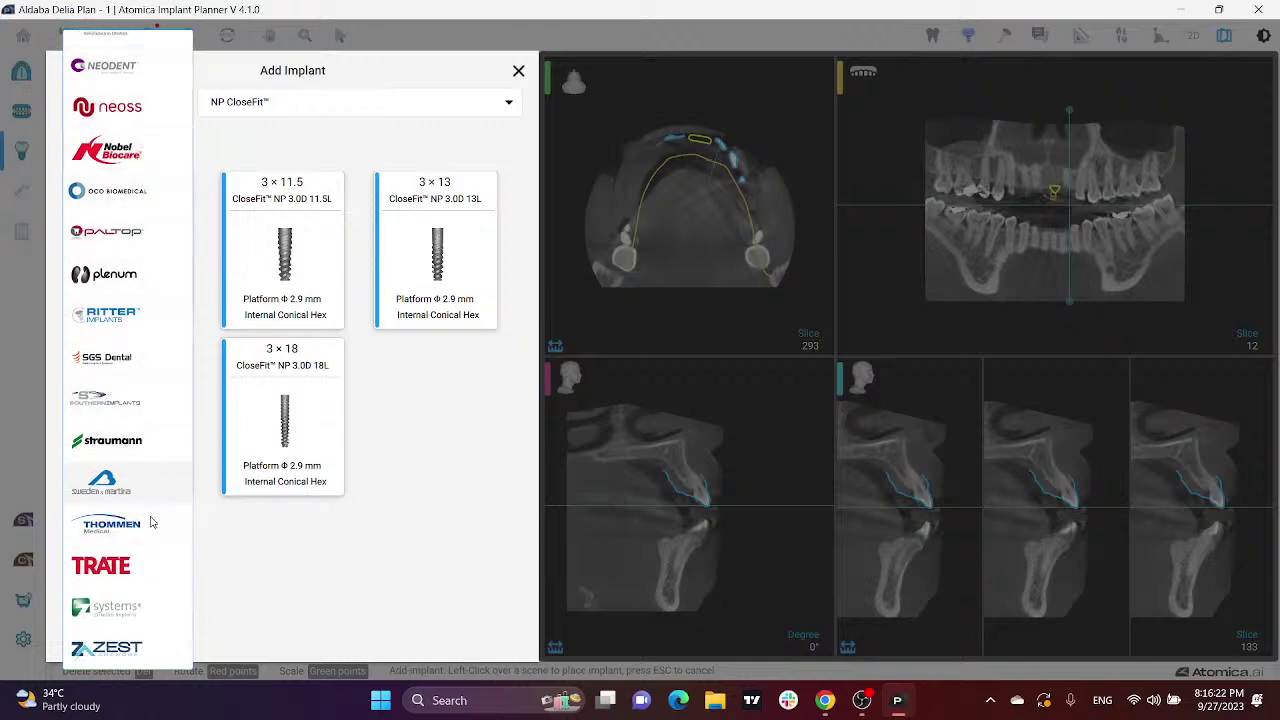
pyautogui.click(137, 444)
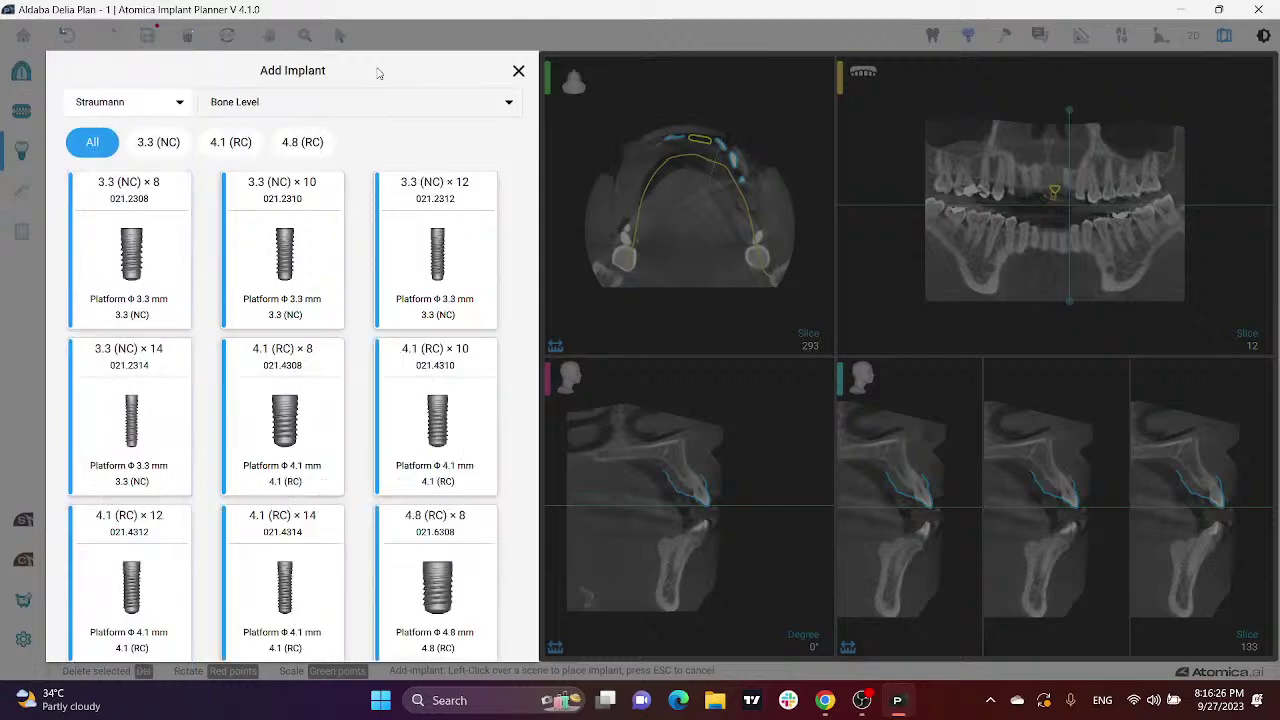
pyautogui.click(418, 104)
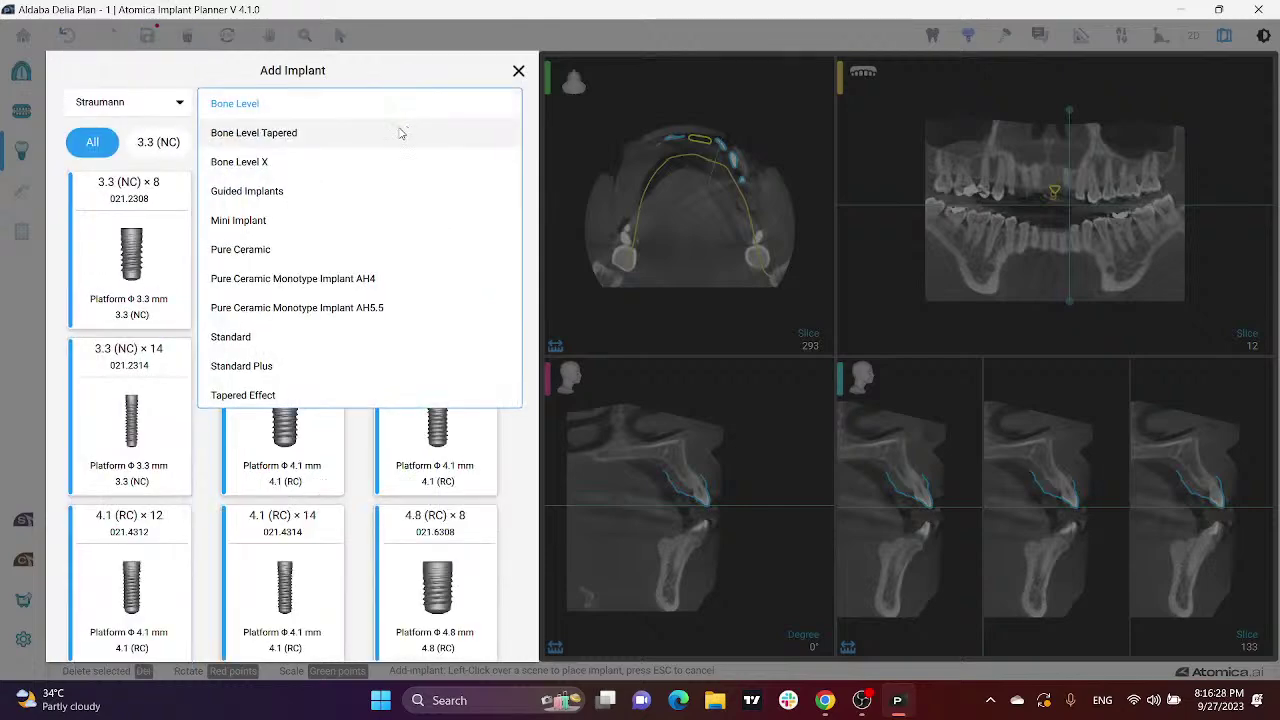
pyautogui.click(398, 134)
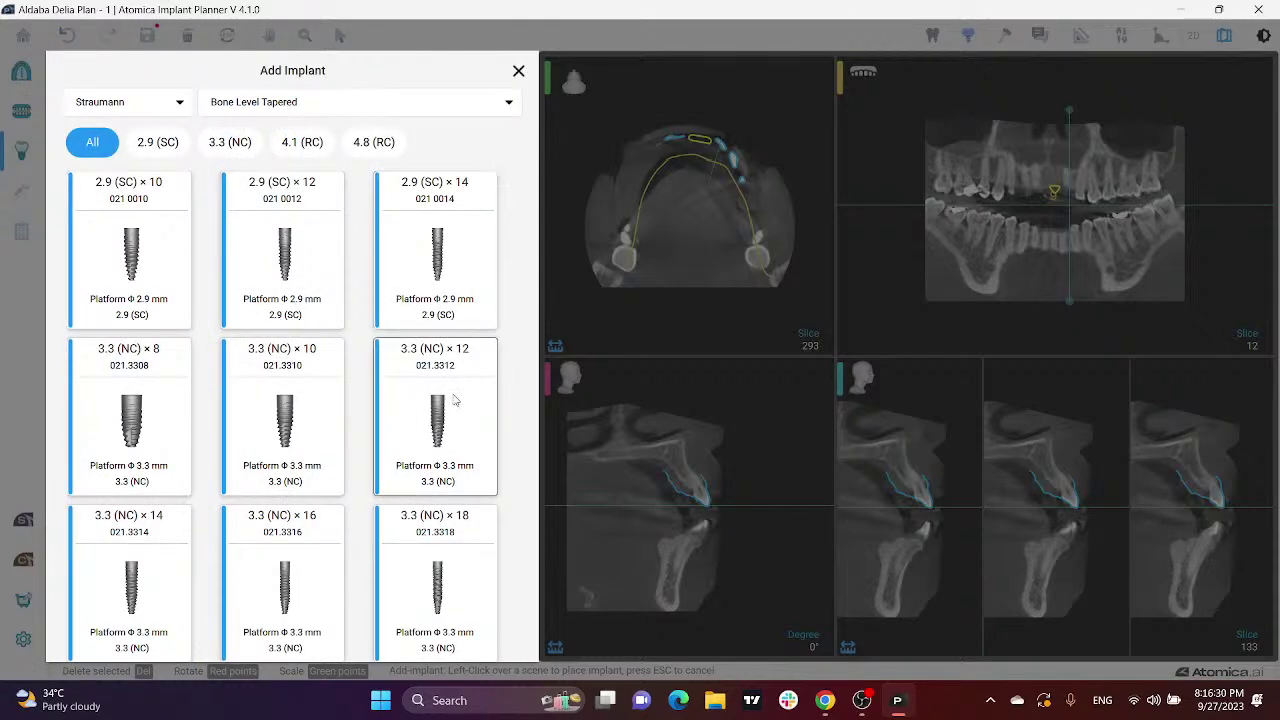
pyautogui.scroll(-3, 290, 430)
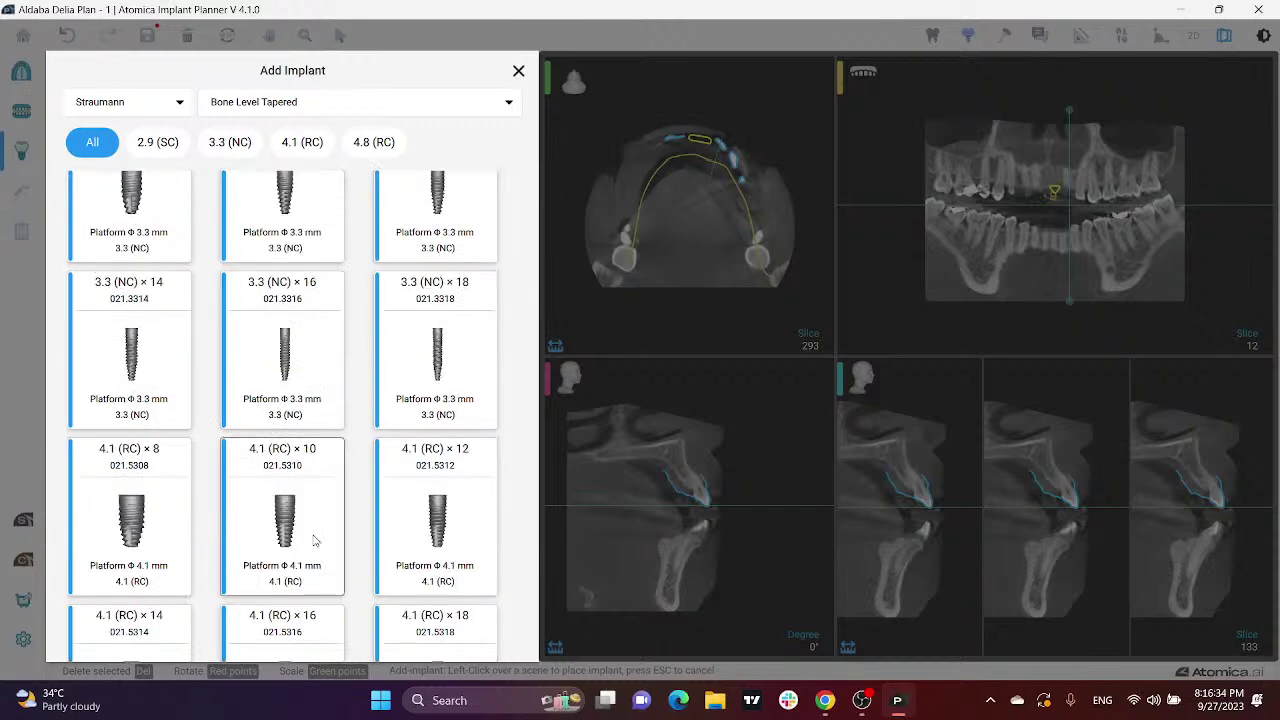
pyautogui.click(313, 540)
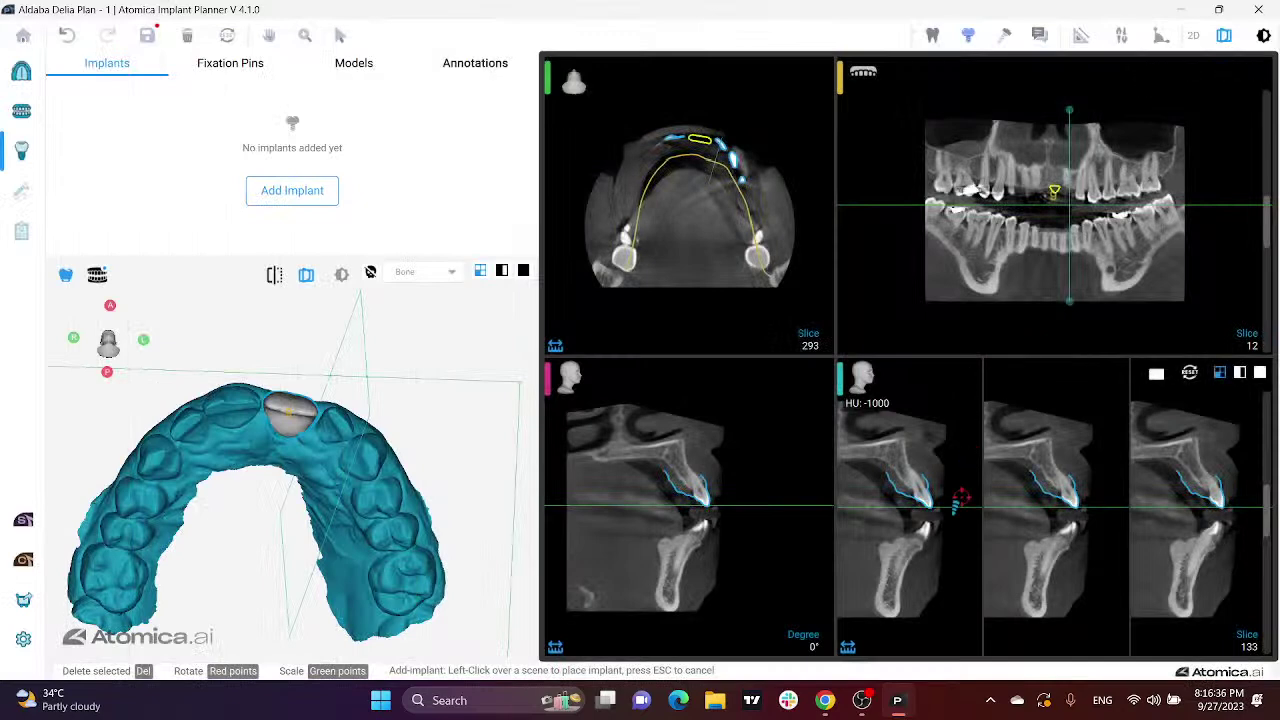
# Place the implant at the tooth 9 site on cross-section slice 116.
pyautogui.scroll(-5, 930, 490)
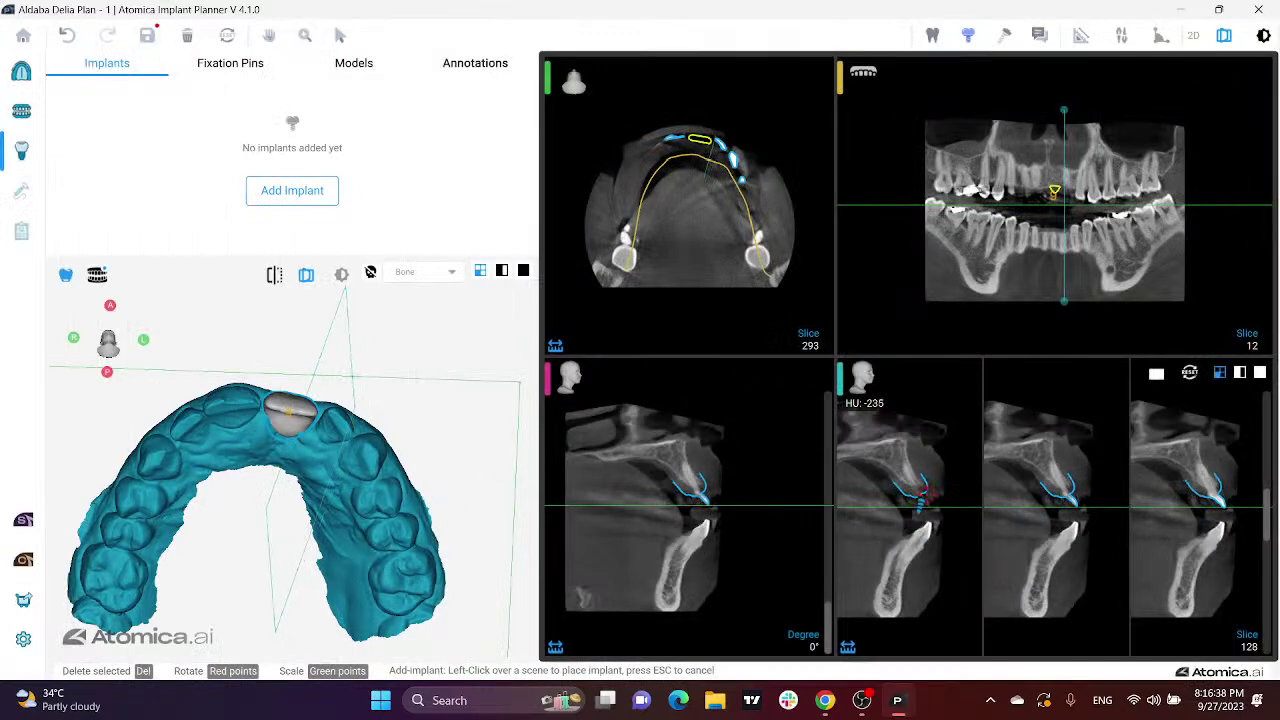
pyautogui.scroll(-13, 930, 492)
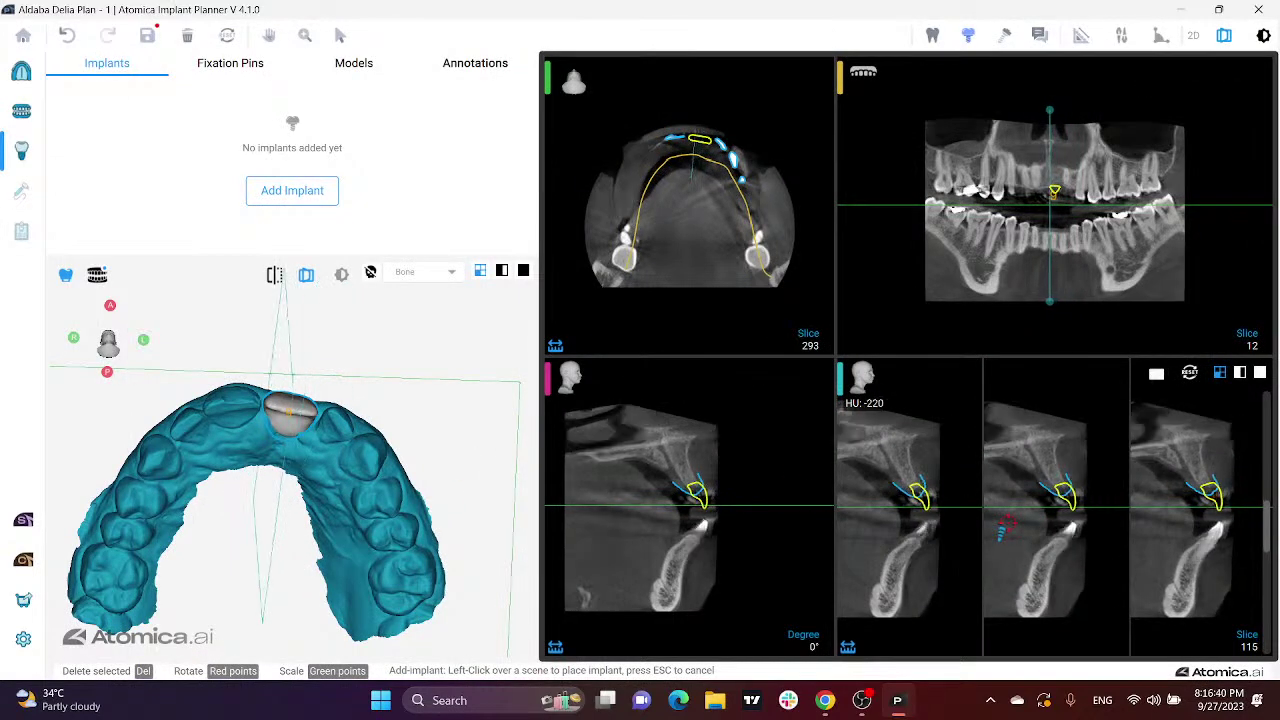
pyautogui.scroll(1, 1000, 525)
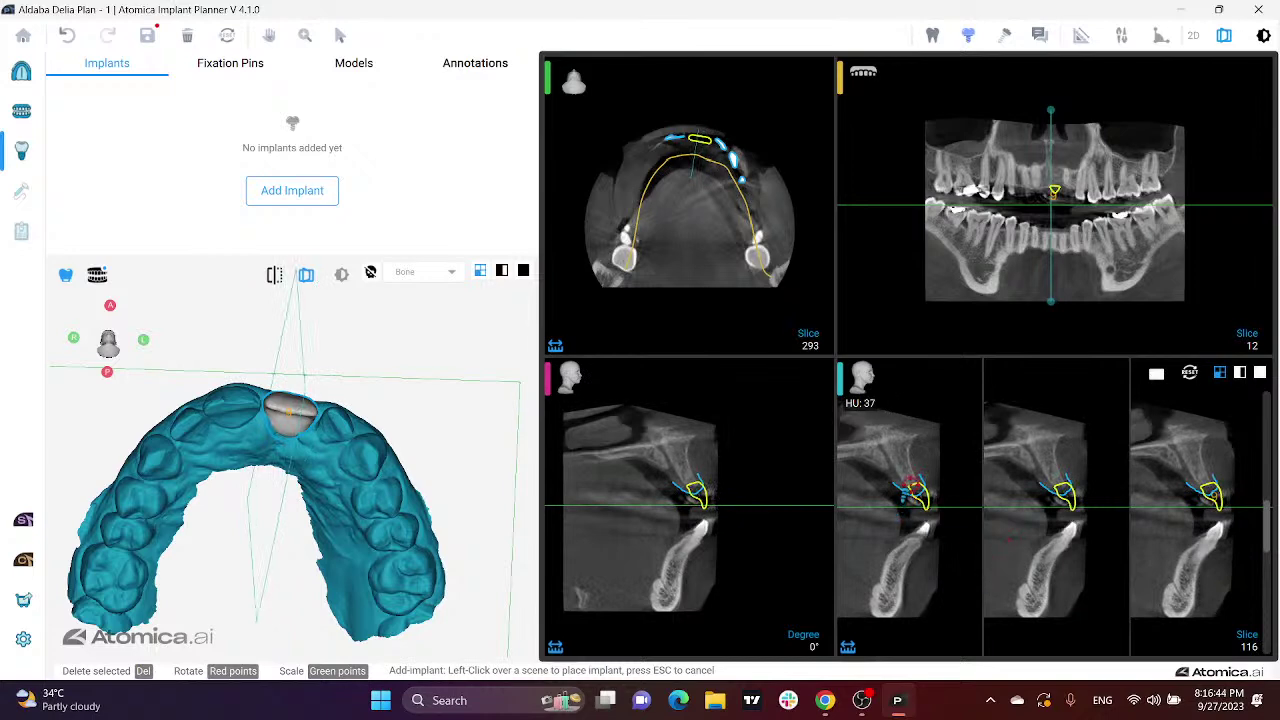
pyautogui.click(912, 486)
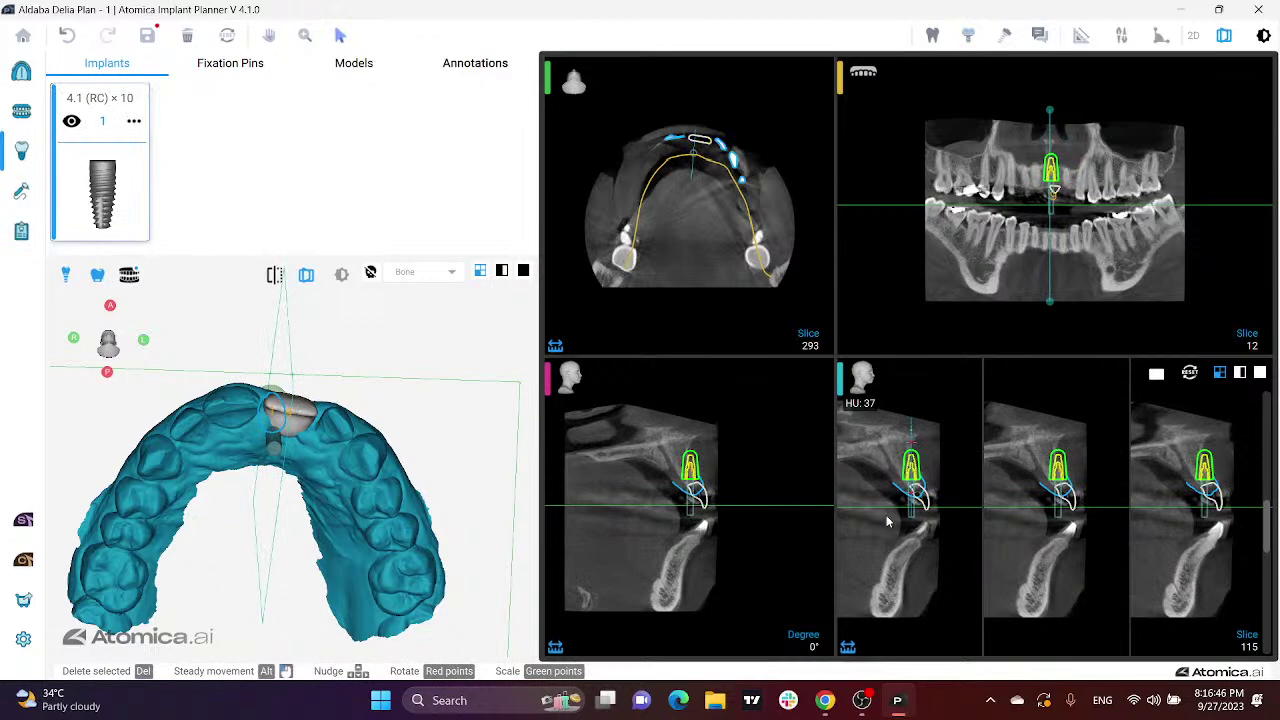
# Tilt the implant to follow the bone in the enlarged cross-section, then restore the split layout.
pyautogui.doubleClick(910, 467)
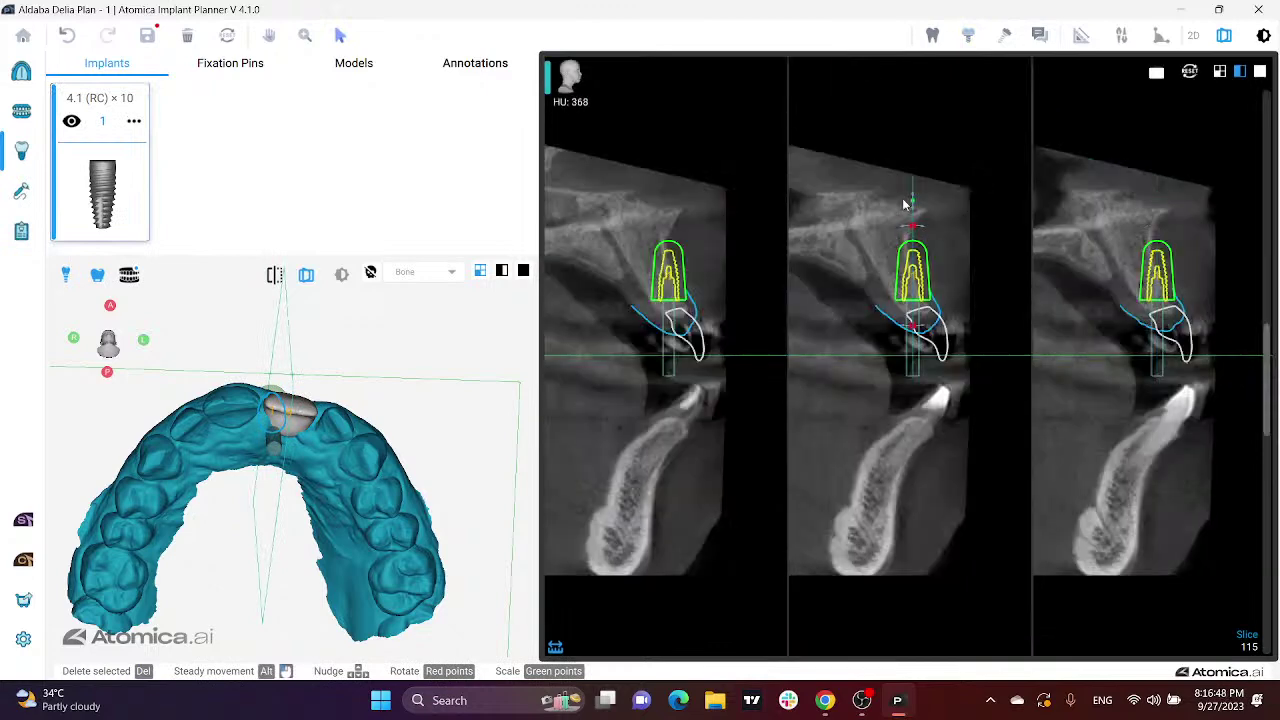
pyautogui.moveTo(914, 230); pyautogui.dragTo(888, 233)
pyautogui.click(906, 289)
pyautogui.moveTo(894, 248)
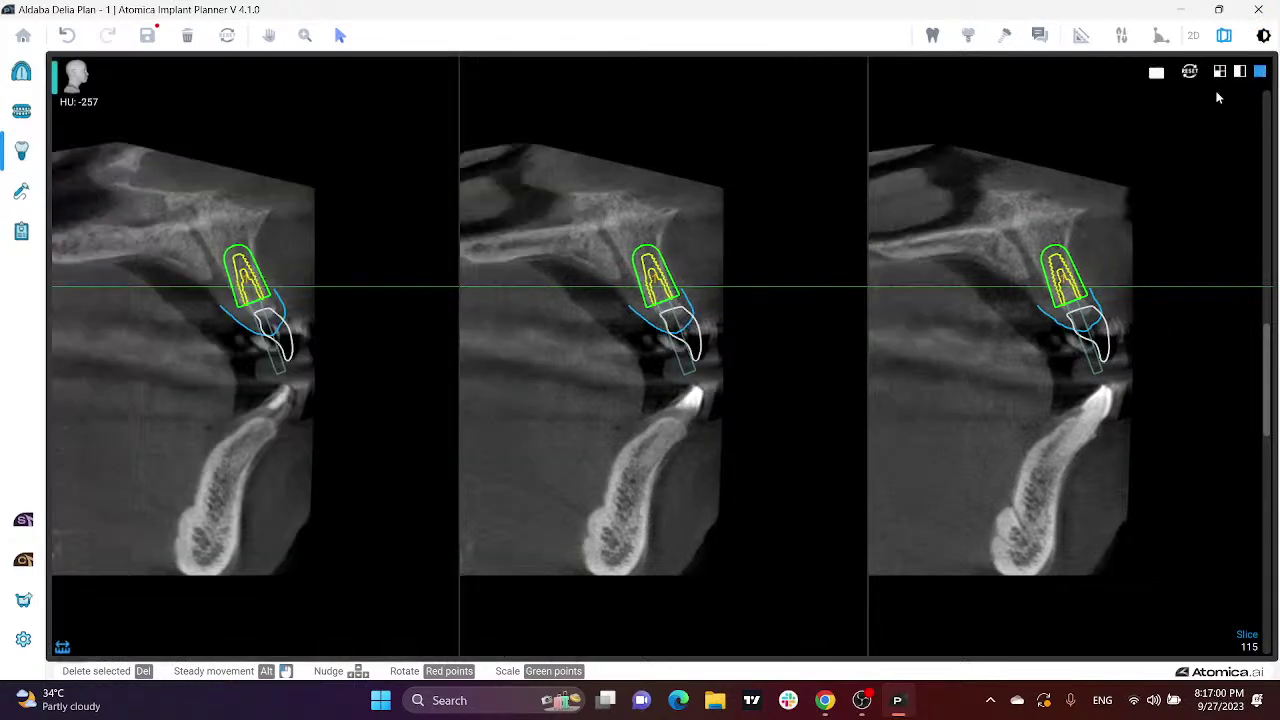
pyautogui.click(1260, 71)
pyautogui.click(681, 277)
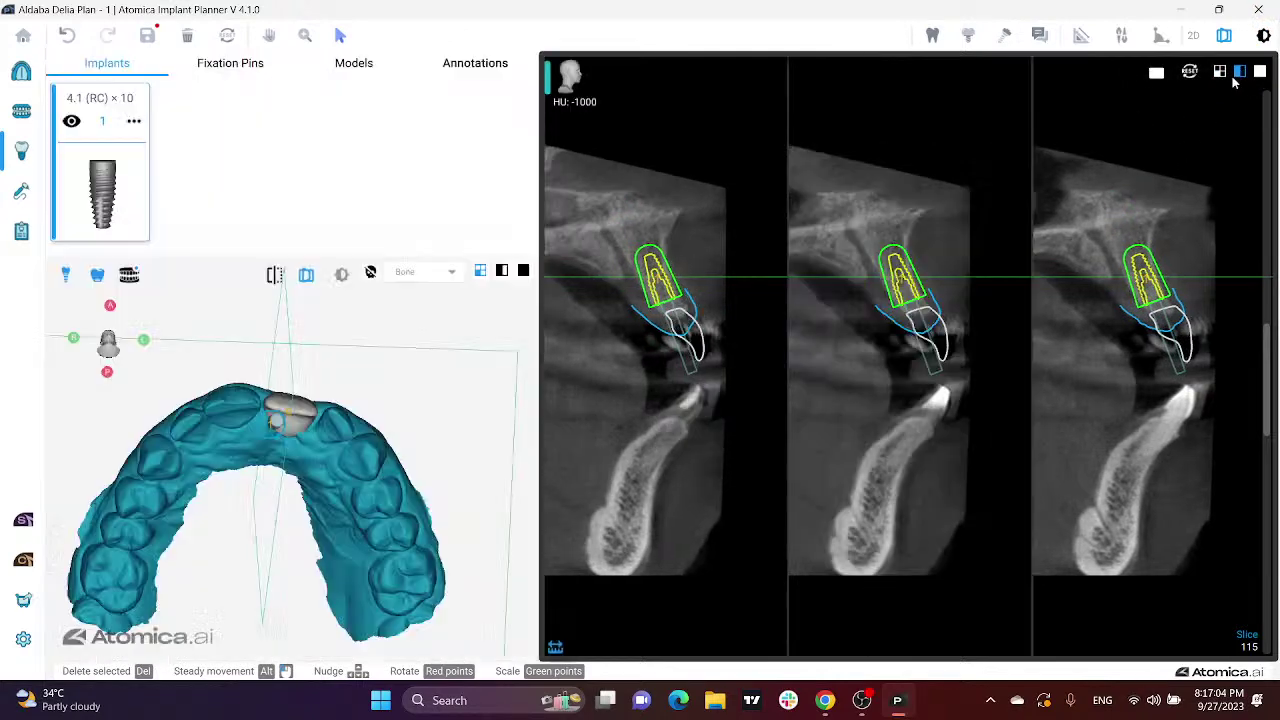
pyautogui.click(1240, 72)
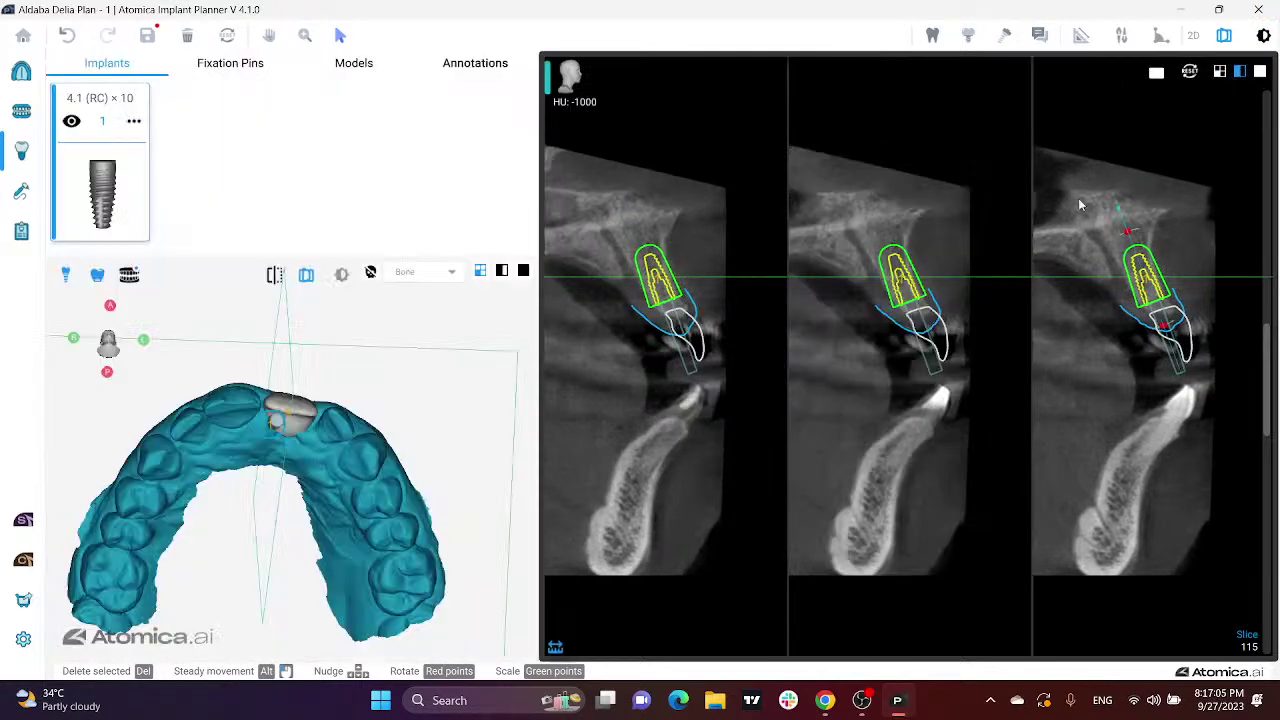
# Show a single enlarged cross-section aligned with the implant axis.
pyautogui.click(1220, 72)
pyautogui.doubleClick(807, 360)
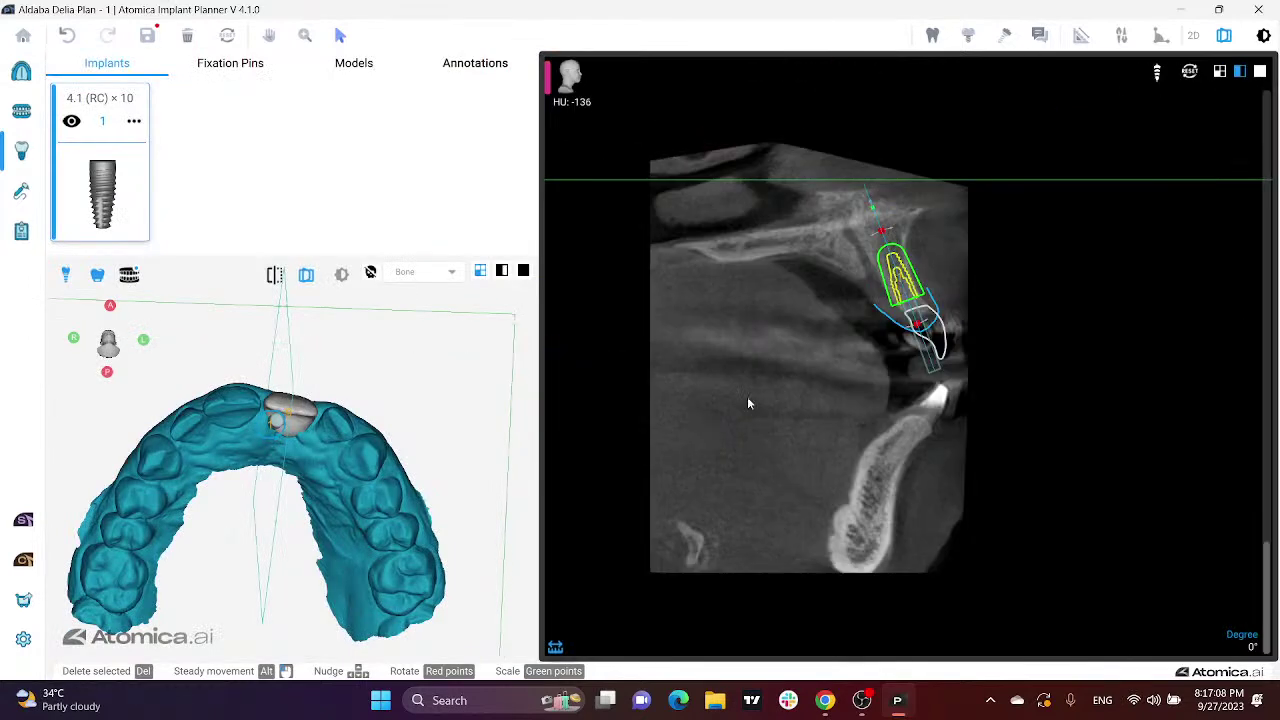
pyautogui.click(1157, 75)
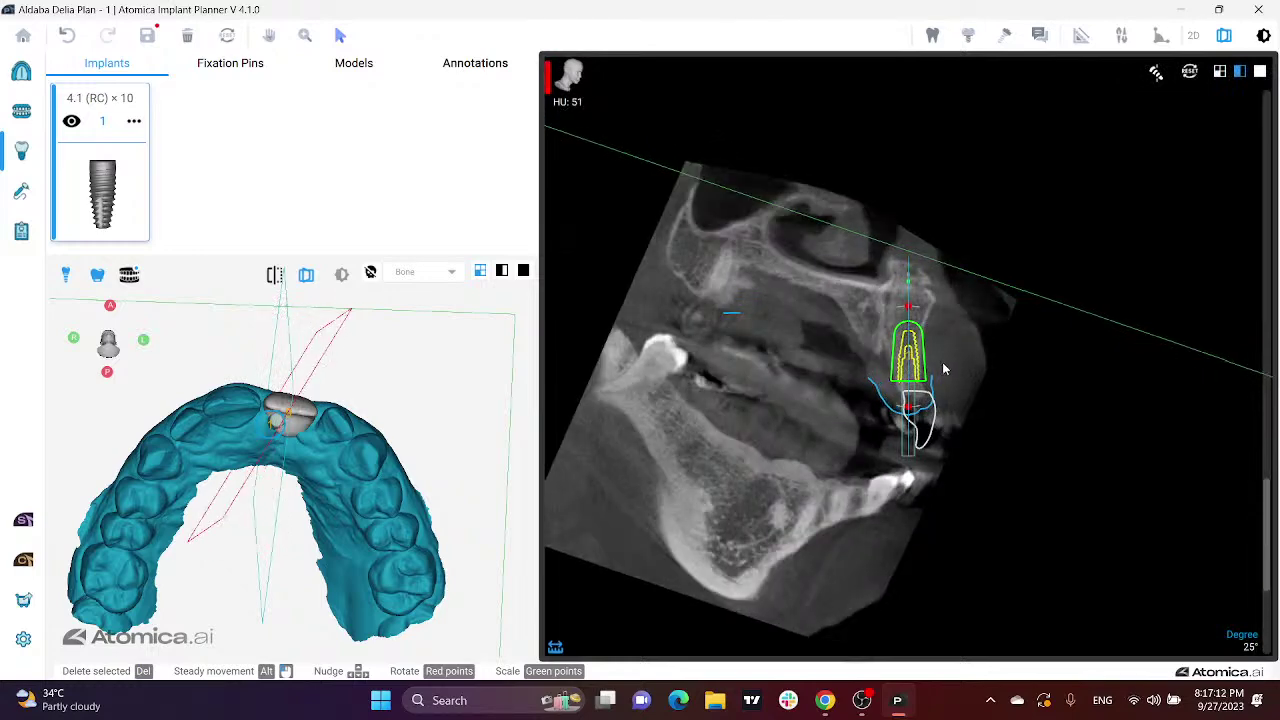
pyautogui.scroll(5, 942, 362)
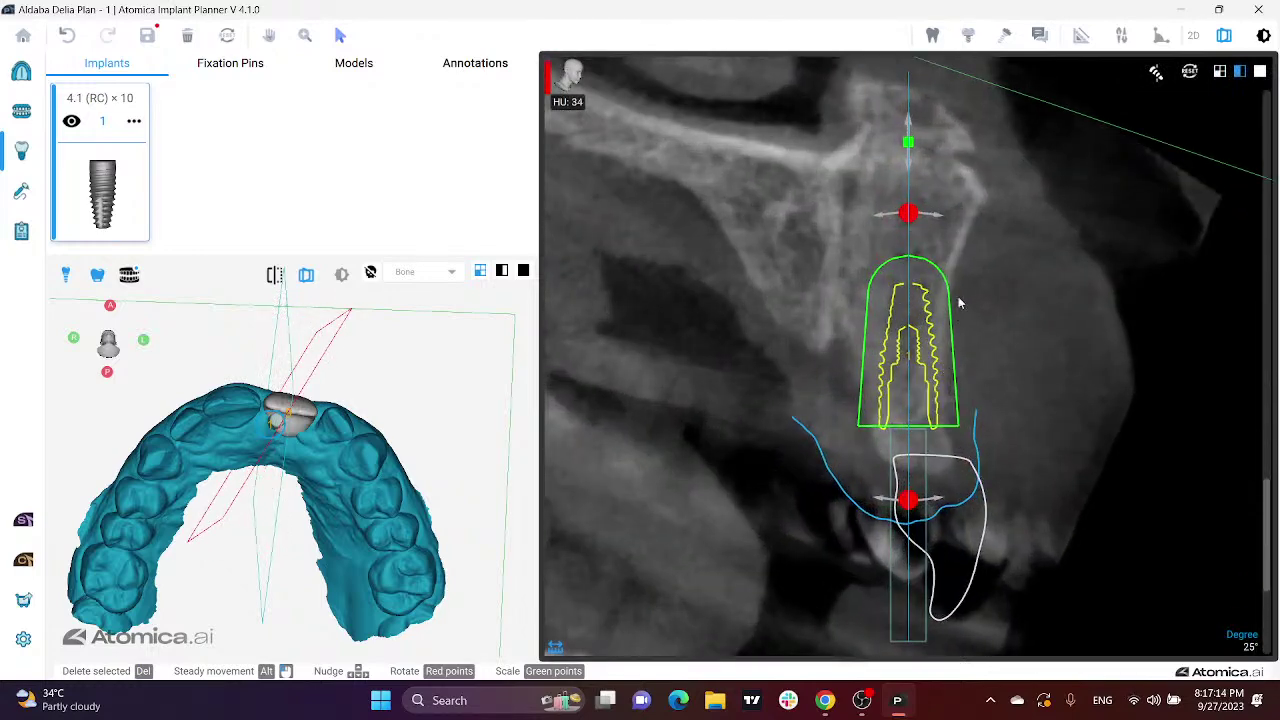
pyautogui.keyDown('ctrl'); pyautogui.scroll(6, 931, 318); pyautogui.keyUp('ctrl')
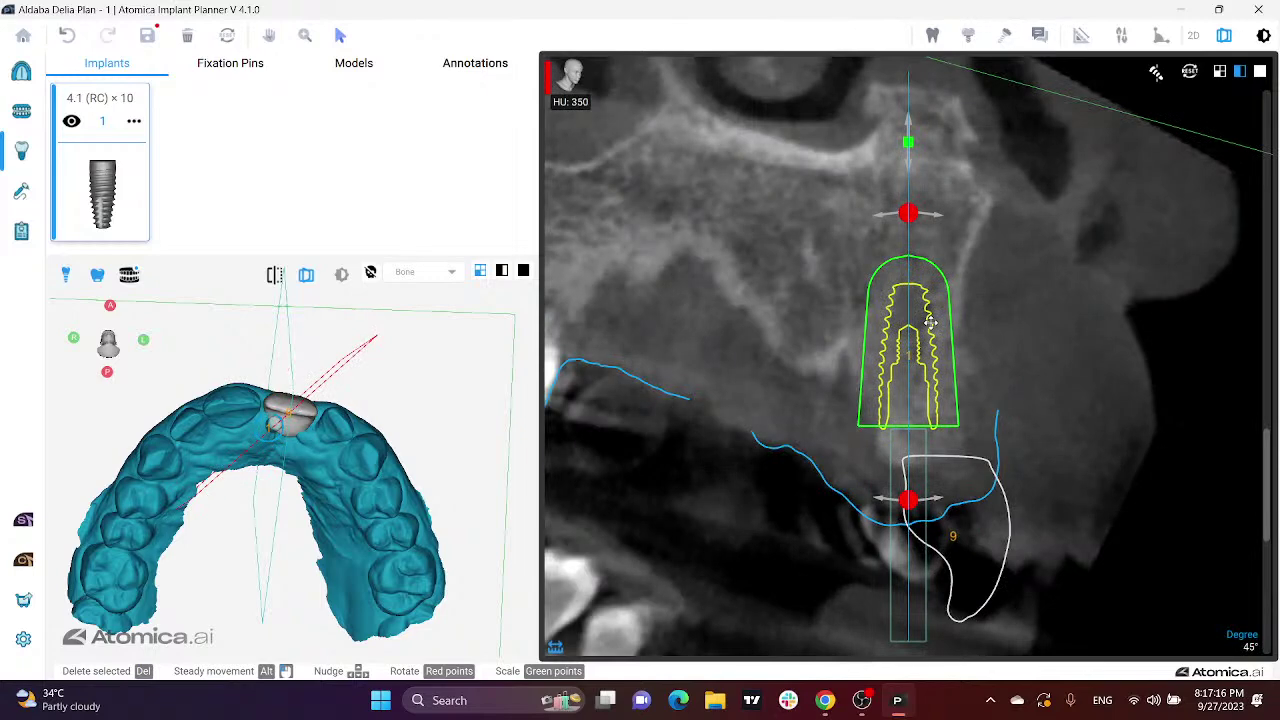
pyautogui.keyDown('ctrl'); pyautogui.scroll(1, 931, 323); pyautogui.keyUp('ctrl')
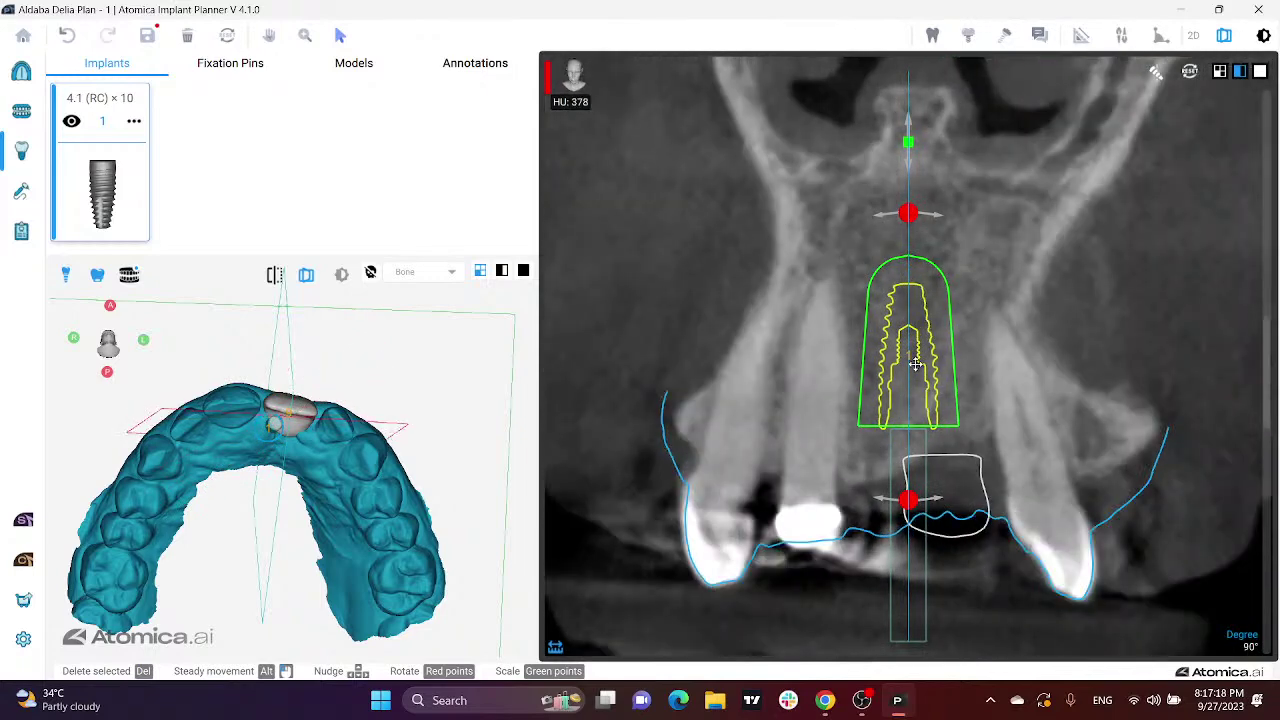
# Shift the implant within the bone and tilt its apical end while rotating the cross-section.
pyautogui.moveTo(916, 364); pyautogui.dragTo(923, 339)
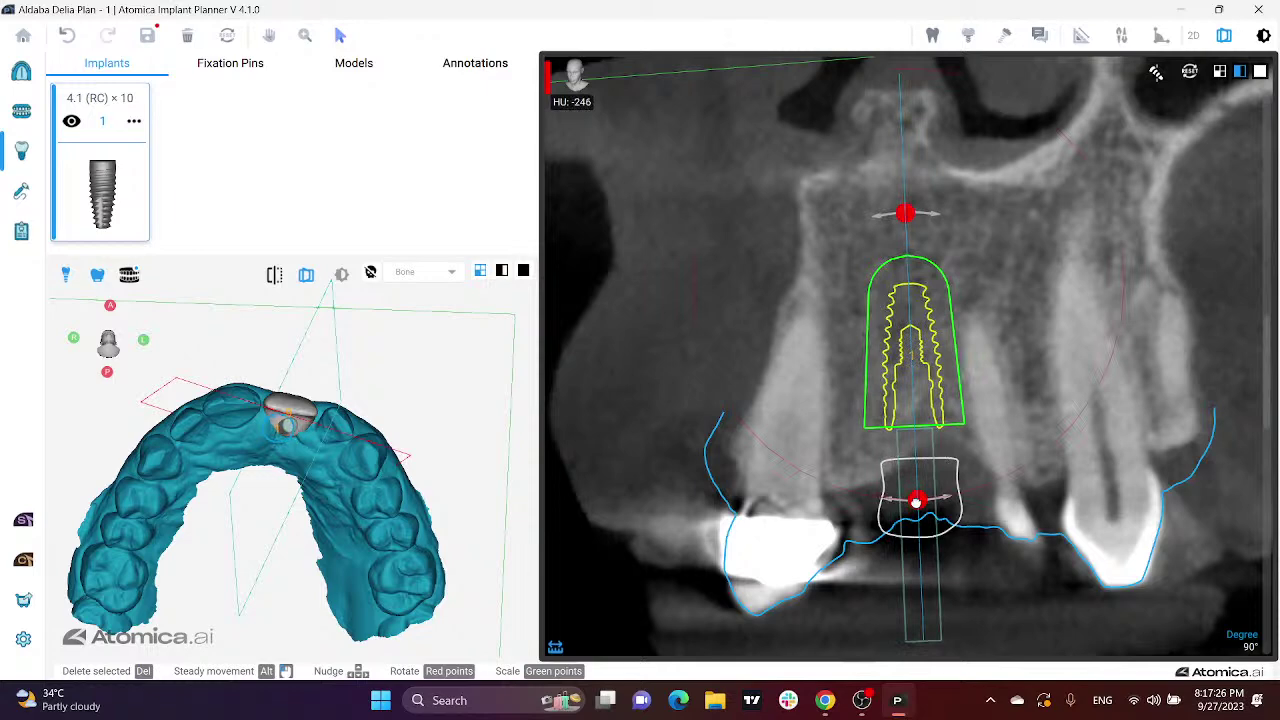
pyautogui.moveTo(908, 503); pyautogui.dragTo(928, 440)
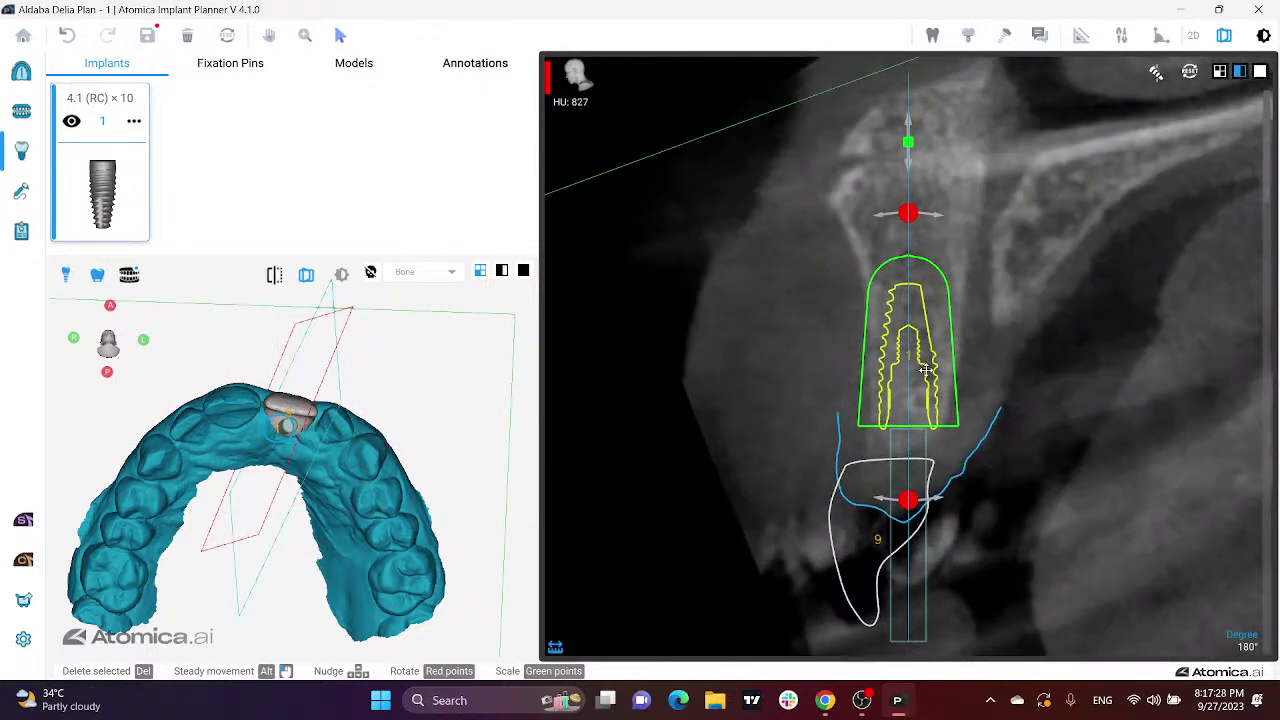
pyautogui.moveTo(913, 341); pyautogui.dragTo(911, 334)
pyautogui.moveTo(922, 511); pyautogui.dragTo(912, 510)
pyautogui.moveTo(909, 219); pyautogui.dragTo(908, 215)
pyautogui.scroll(-12, 913, 320)
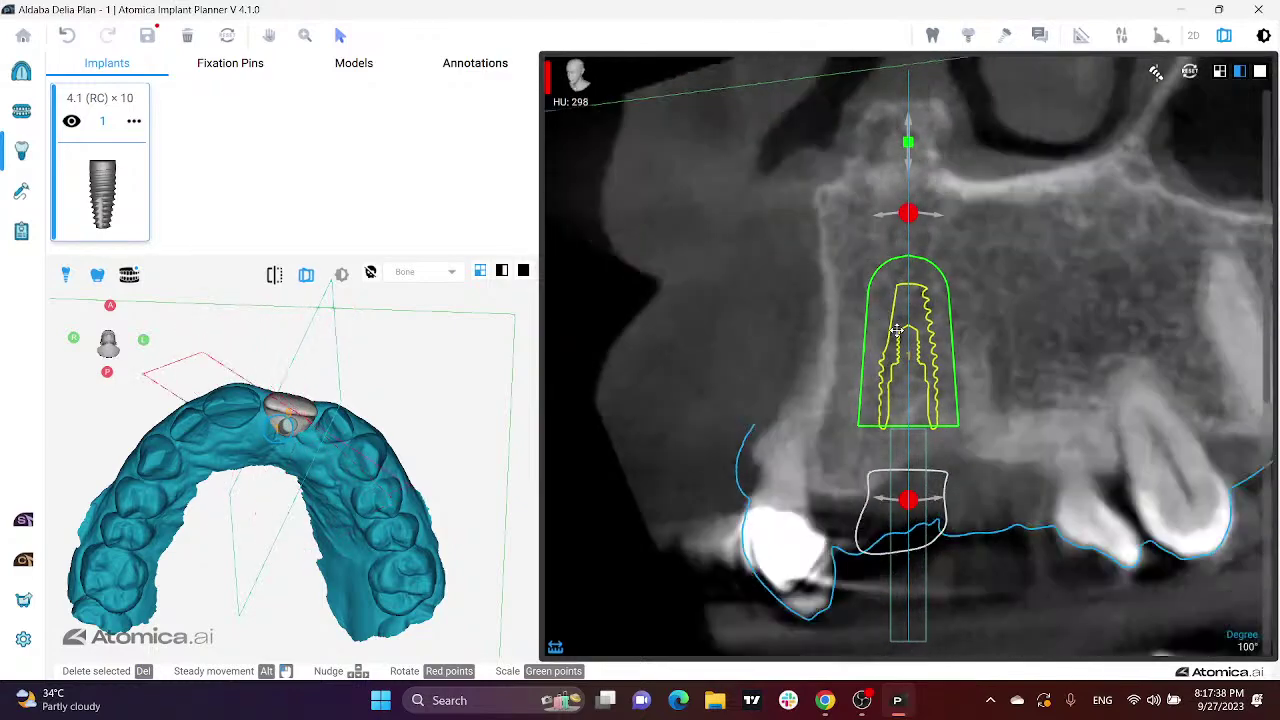
pyautogui.scroll(1, 901, 333)
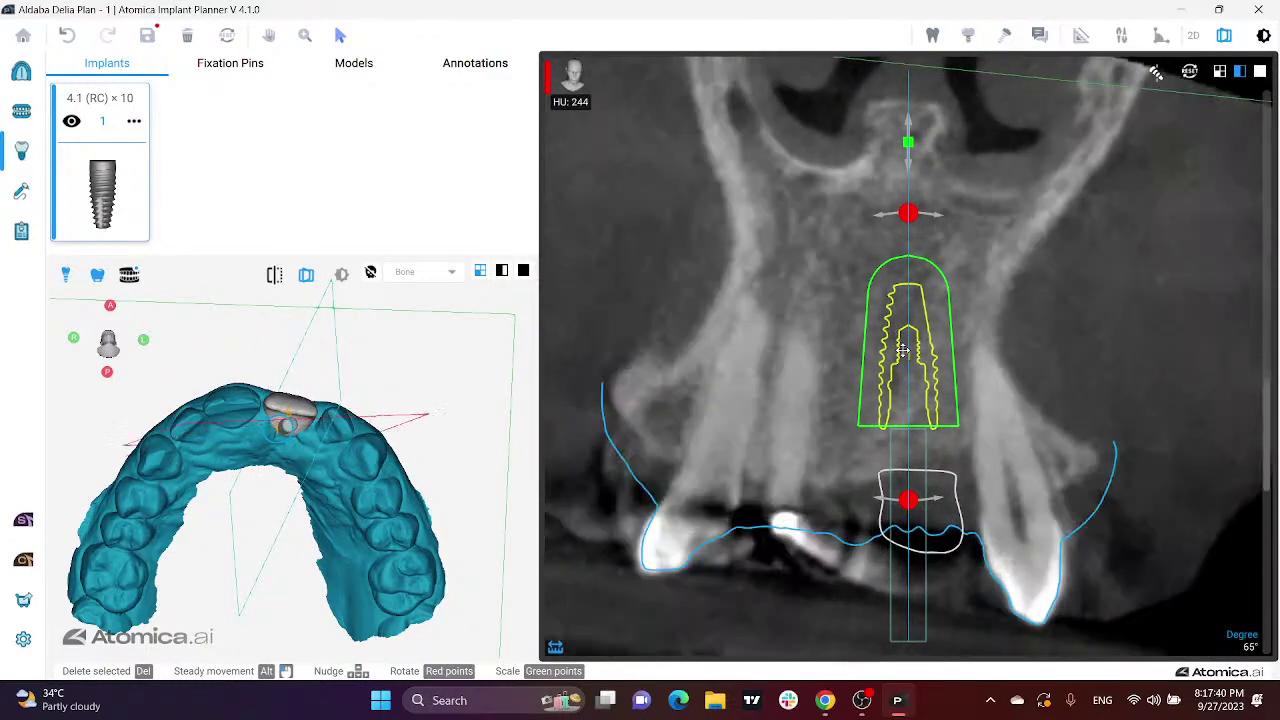
# Refine the implant's tilt from apex and crown end, and move it down slightly.
pyautogui.moveTo(903, 347); pyautogui.dragTo(896, 340)
pyautogui.moveTo(913, 505); pyautogui.dragTo(929, 531)
pyautogui.scroll(11, 876, 500)
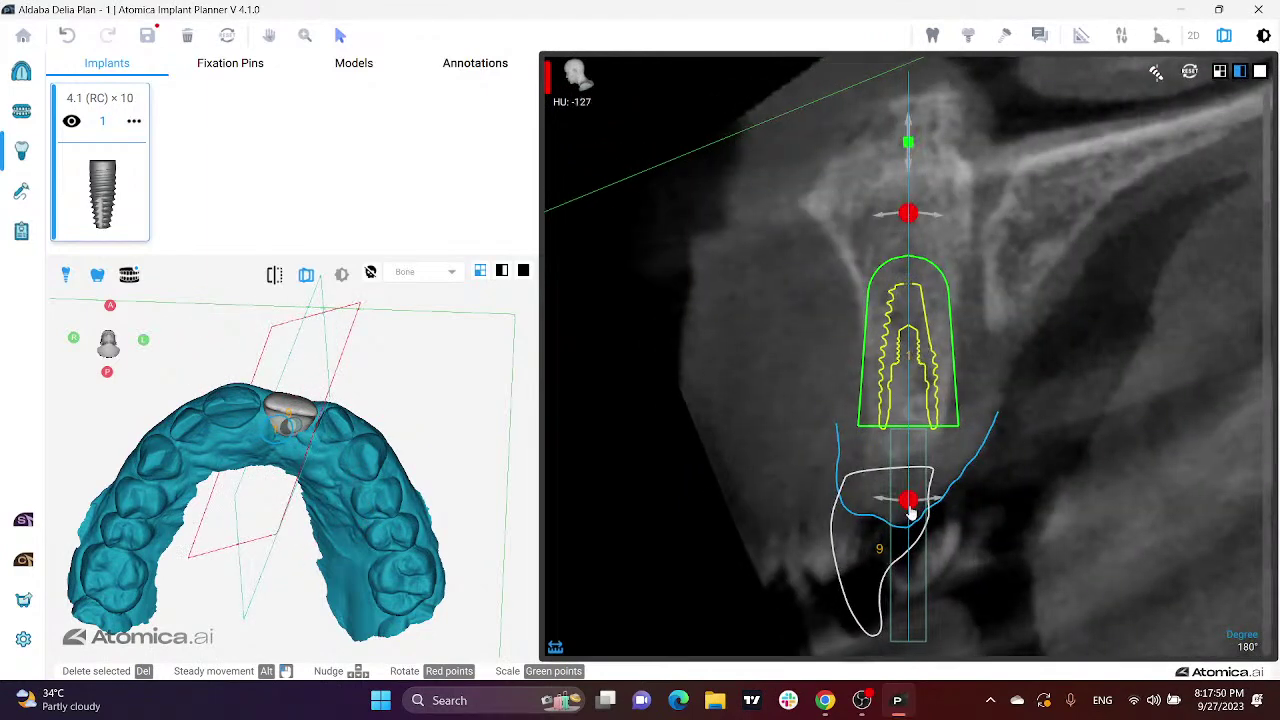
pyautogui.moveTo(907, 215); pyautogui.dragTo(900, 209)
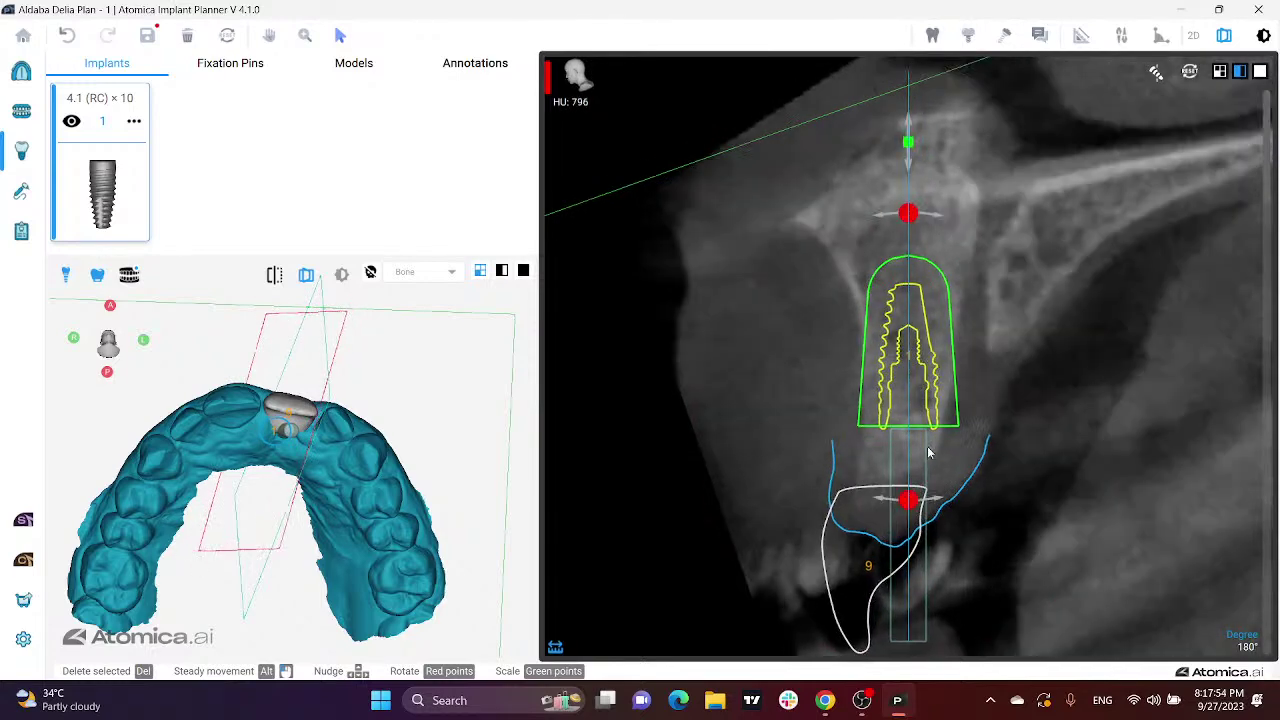
pyautogui.moveTo(913, 508); pyautogui.dragTo(918, 506)
pyautogui.moveTo(920, 368); pyautogui.dragTo(920, 369)
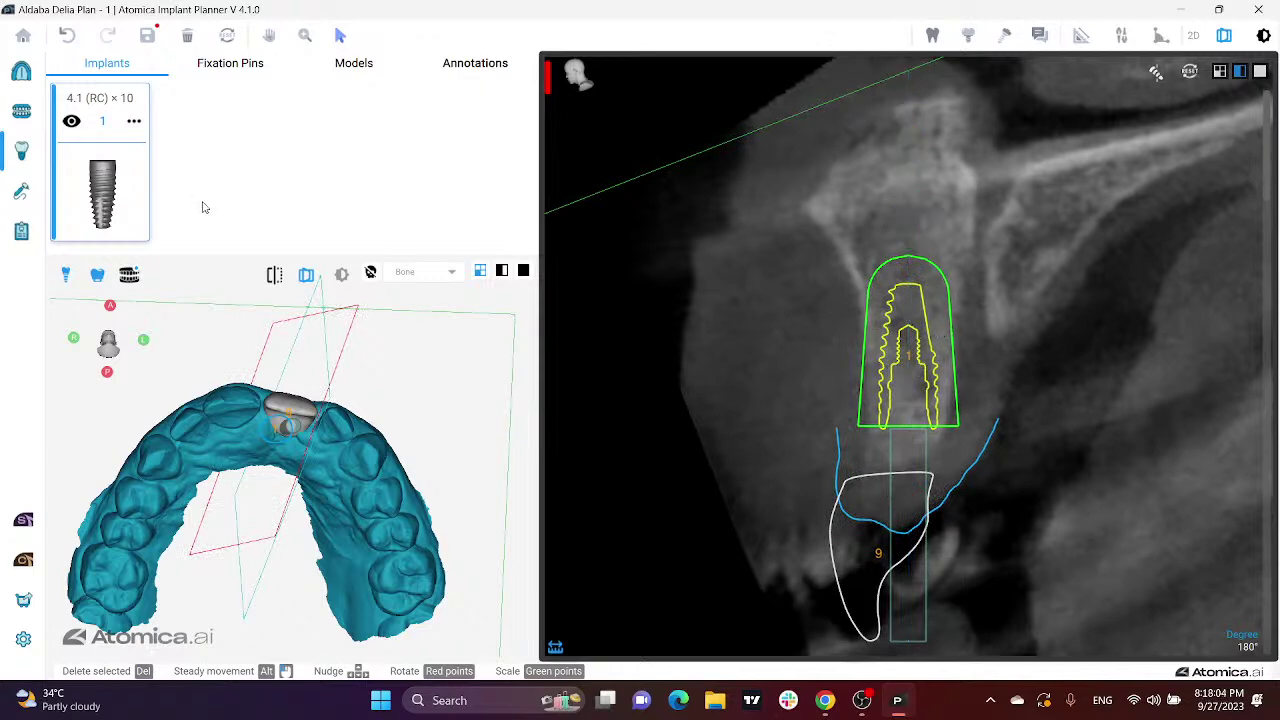
# From the placed implant's card, choose the 3.3 (NC) × 10 size in the Bone Level Tapered list.
pyautogui.click(134, 121)
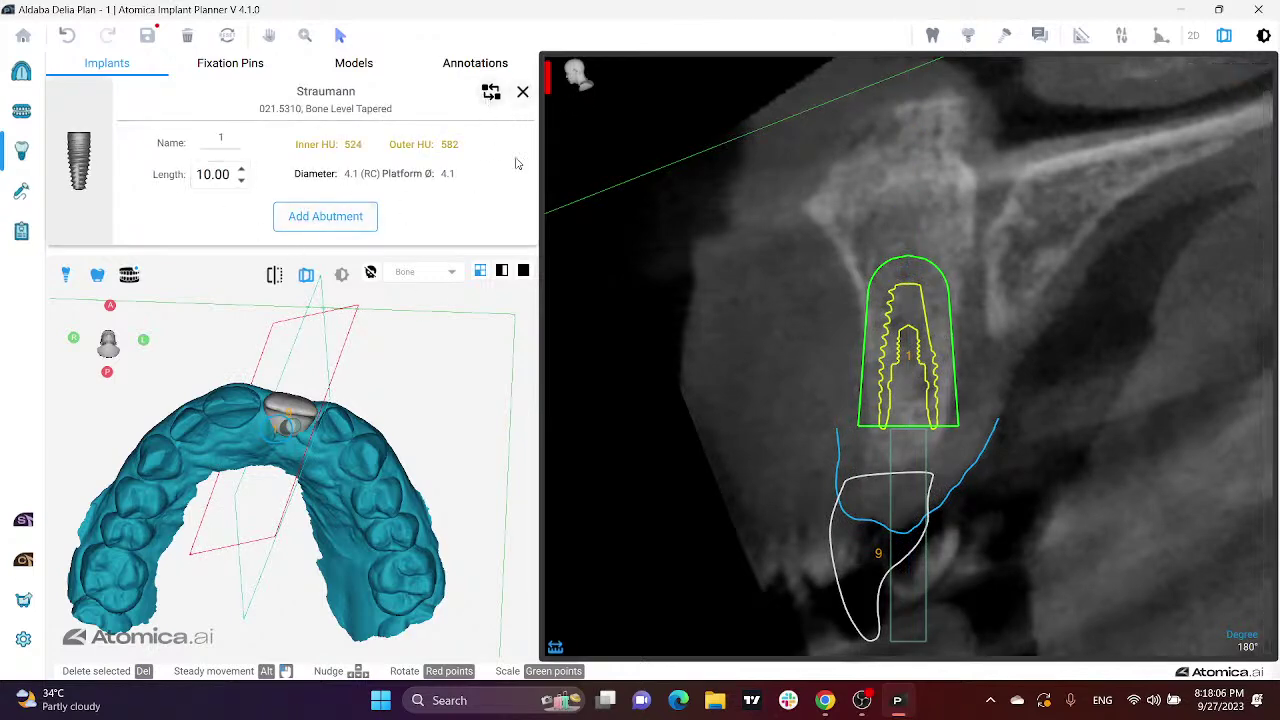
pyautogui.scroll(-3, 320, 330)
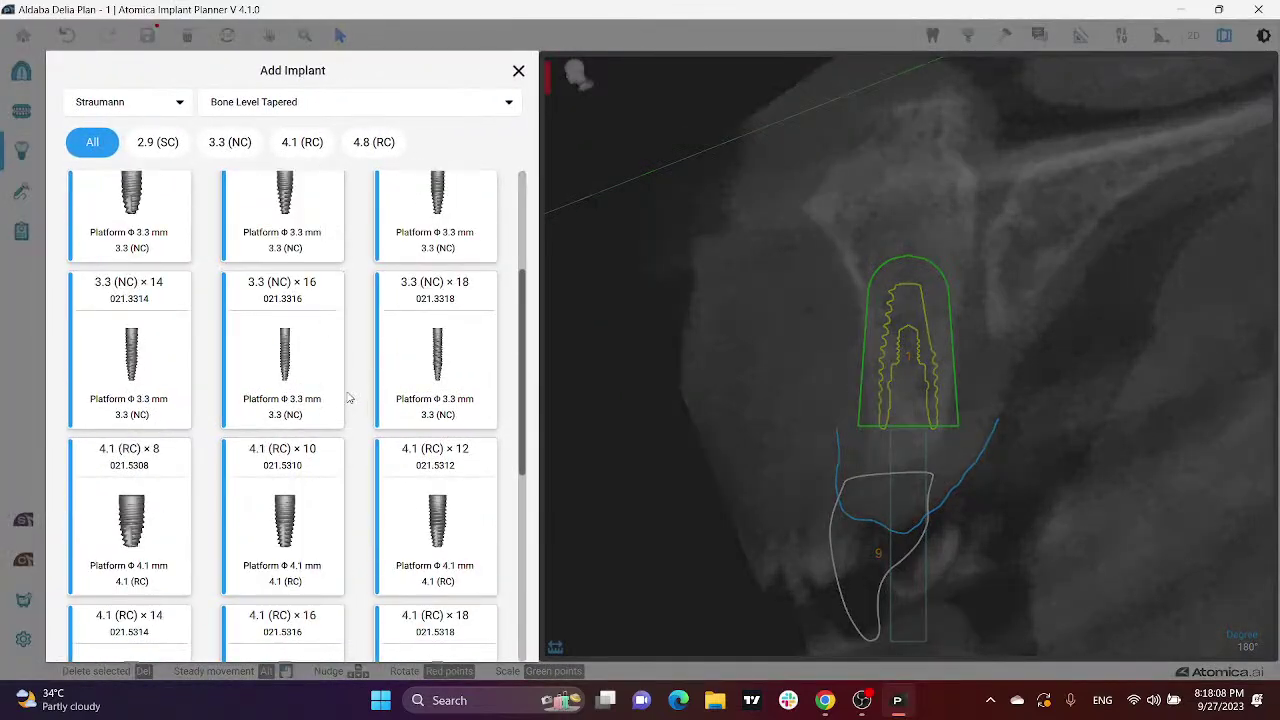
pyautogui.scroll(2, 332, 384)
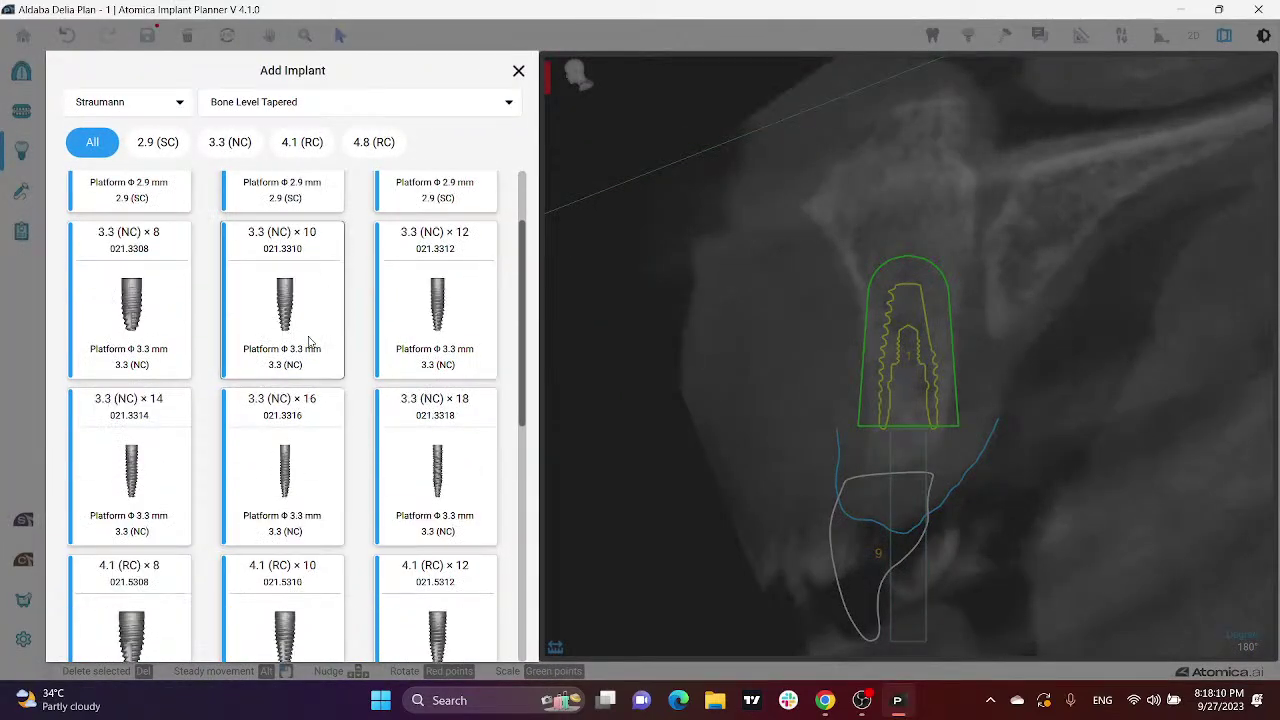
pyautogui.click(309, 342)
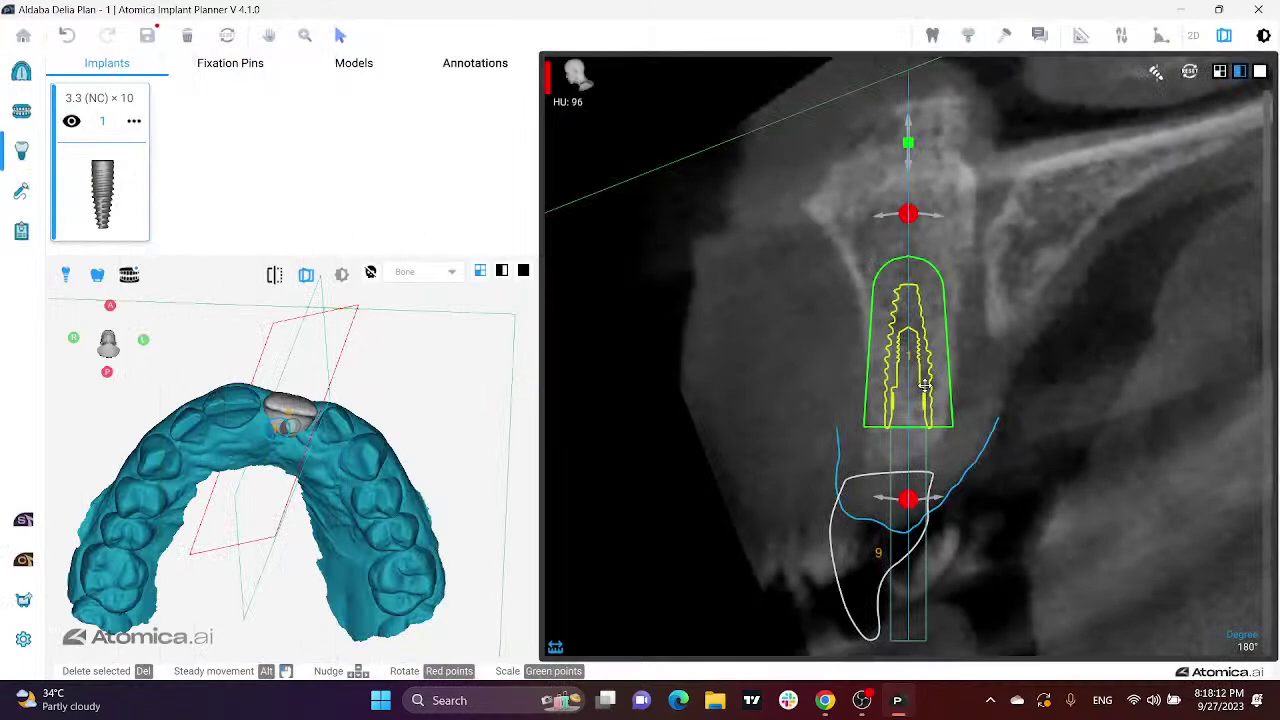
# Slightly adjust the 3.3 (NC) × 10 implant's angle and review it across rotated cross-sections.
pyautogui.moveTo(907, 503); pyautogui.dragTo(915, 496)
pyautogui.scroll(-6, 921, 398)
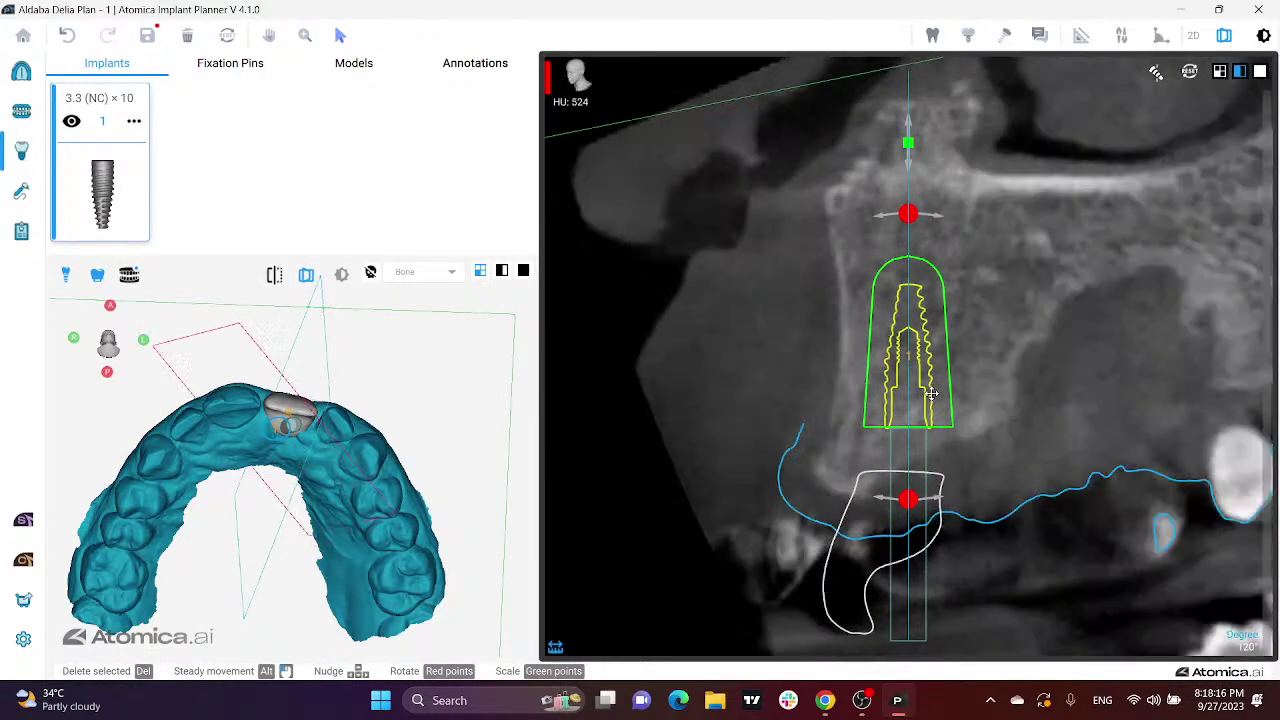
pyautogui.scroll(-1, 931, 394)
pyautogui.scroll(-1, 931, 414)
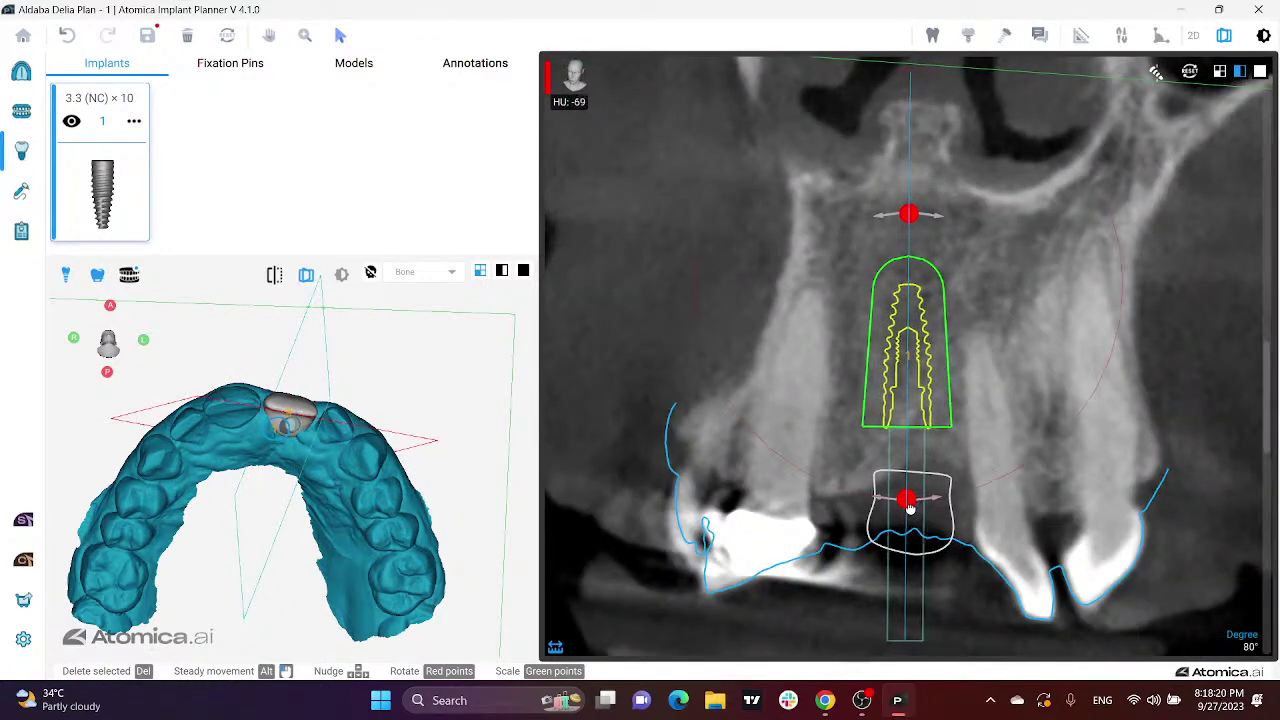
pyautogui.scroll(-7, 900, 407)
pyautogui.scroll(-13, 900, 407)
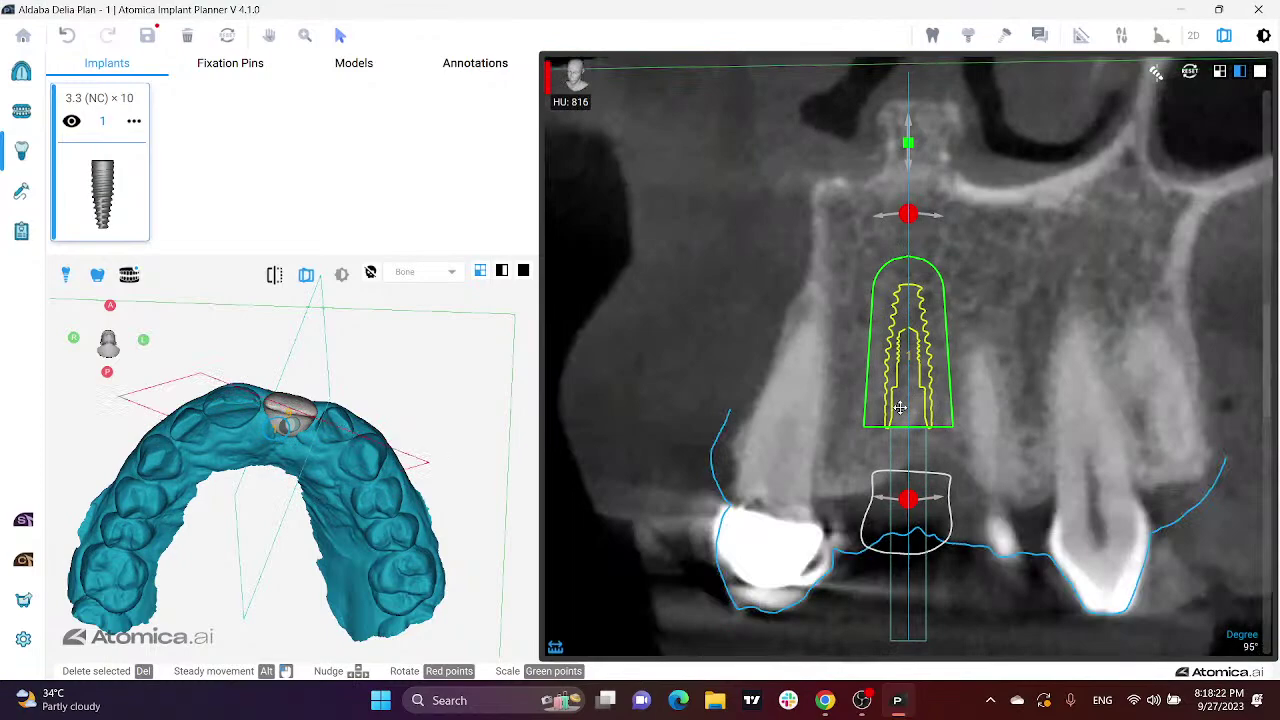
pyautogui.scroll(-10, 900, 413)
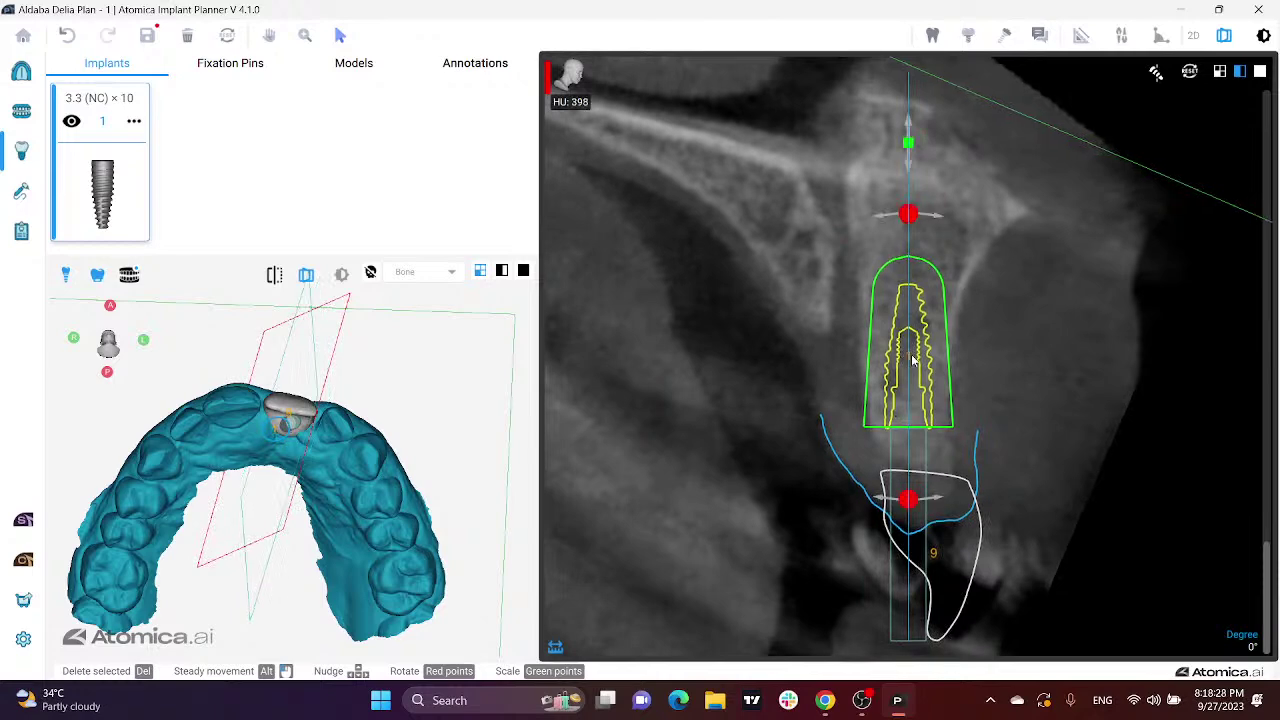
# Nudge the implant sideways and tilt its apex slightly left, then check more slice angles.
pyautogui.moveTo(908, 352); pyautogui.dragTo(906, 352)
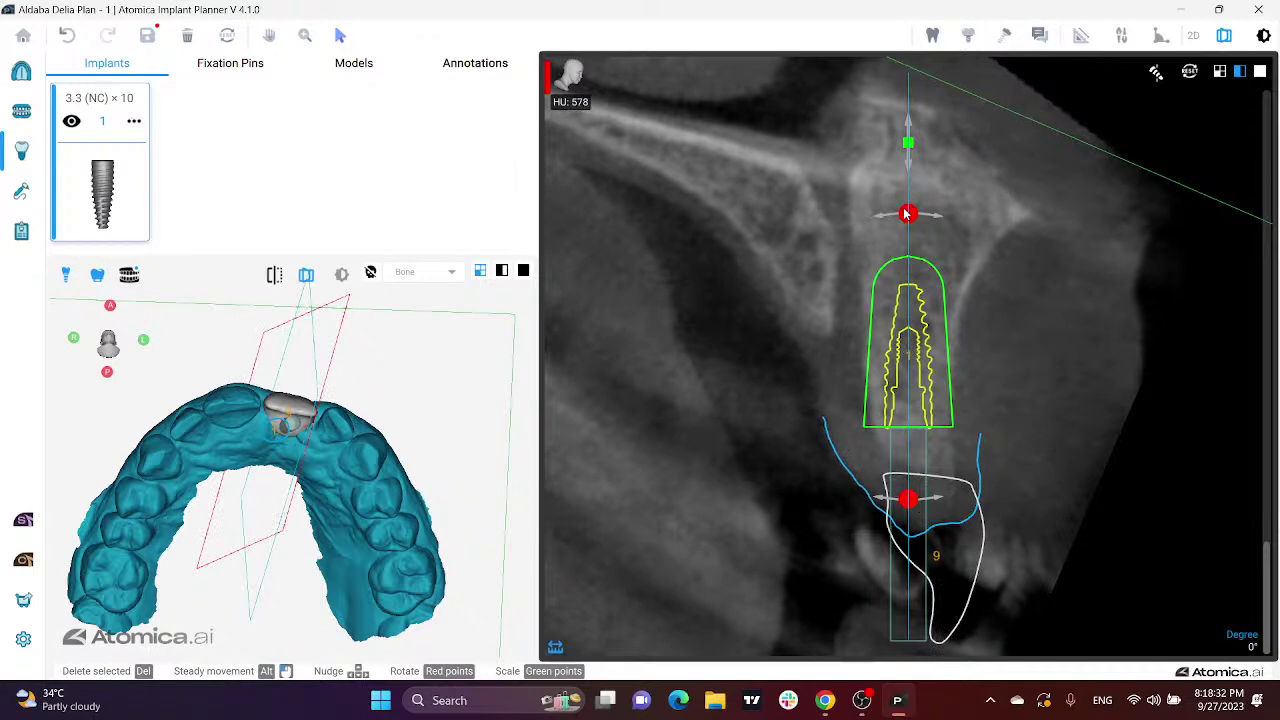
pyautogui.moveTo(906, 218); pyautogui.dragTo(904, 219)
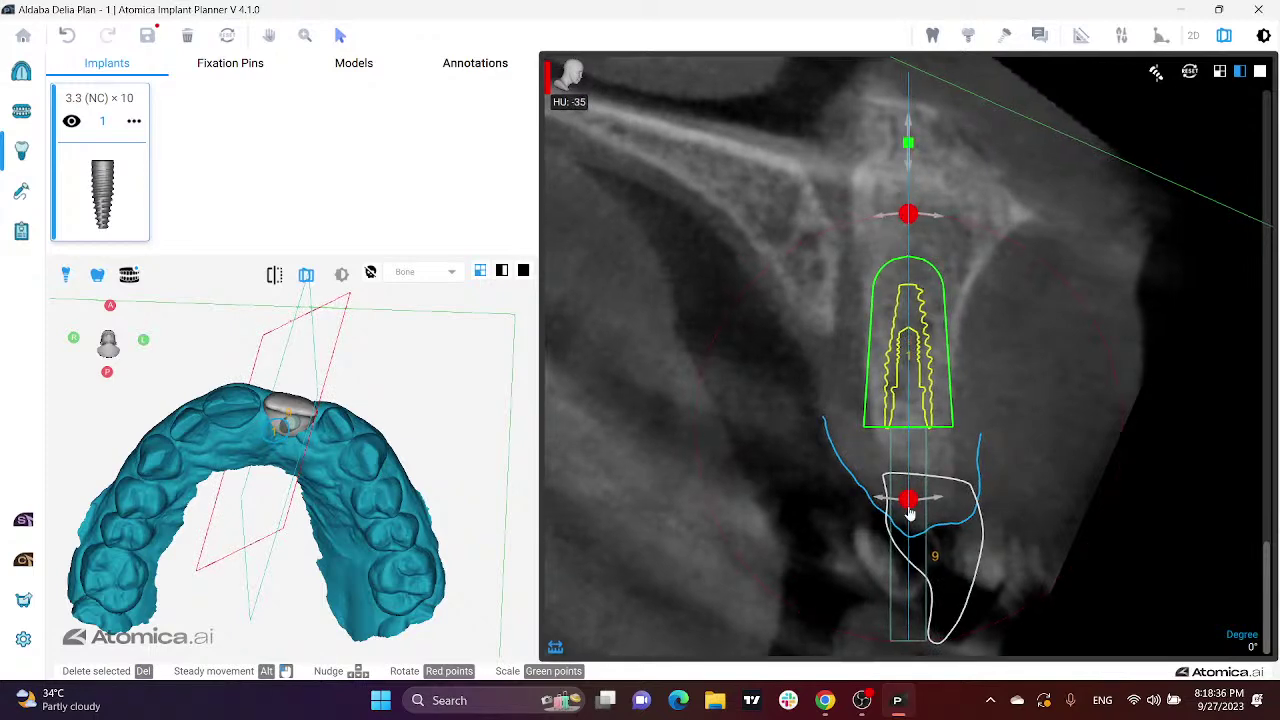
pyautogui.moveTo(909, 512); pyautogui.dragTo(902, 480)
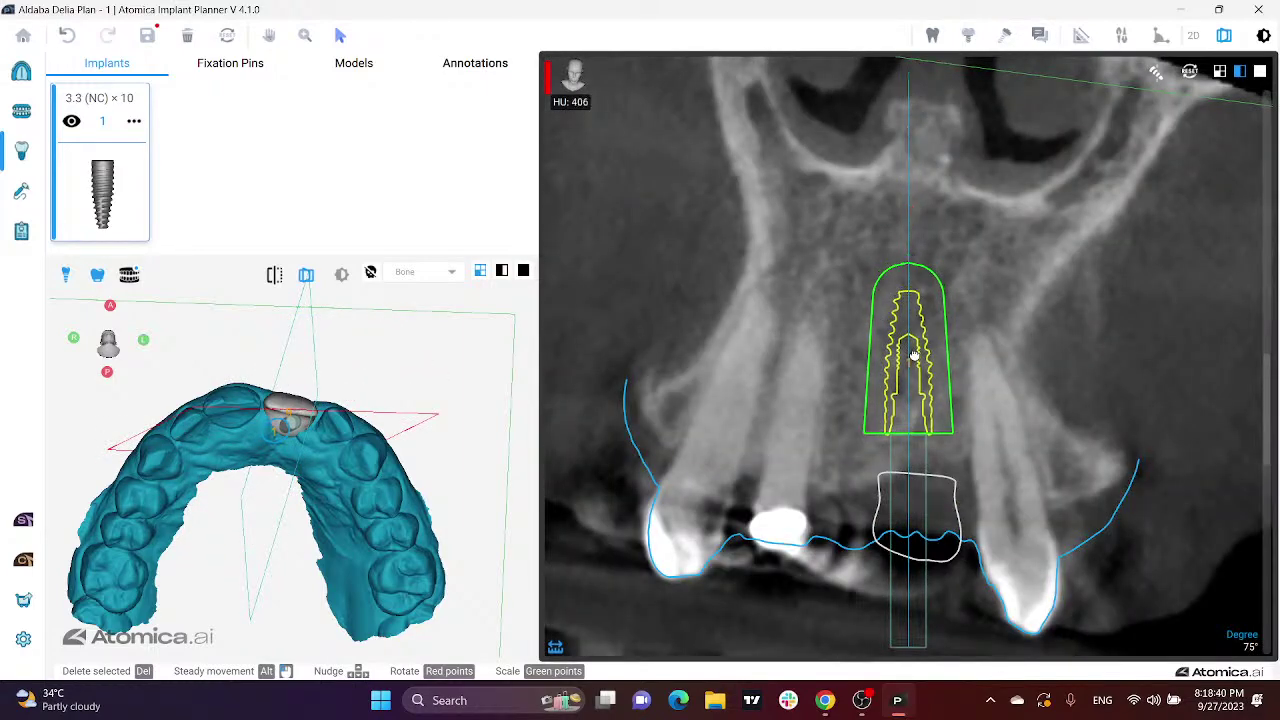
pyautogui.scroll(-4, 914, 352)
pyautogui.scroll(-4, 914, 358)
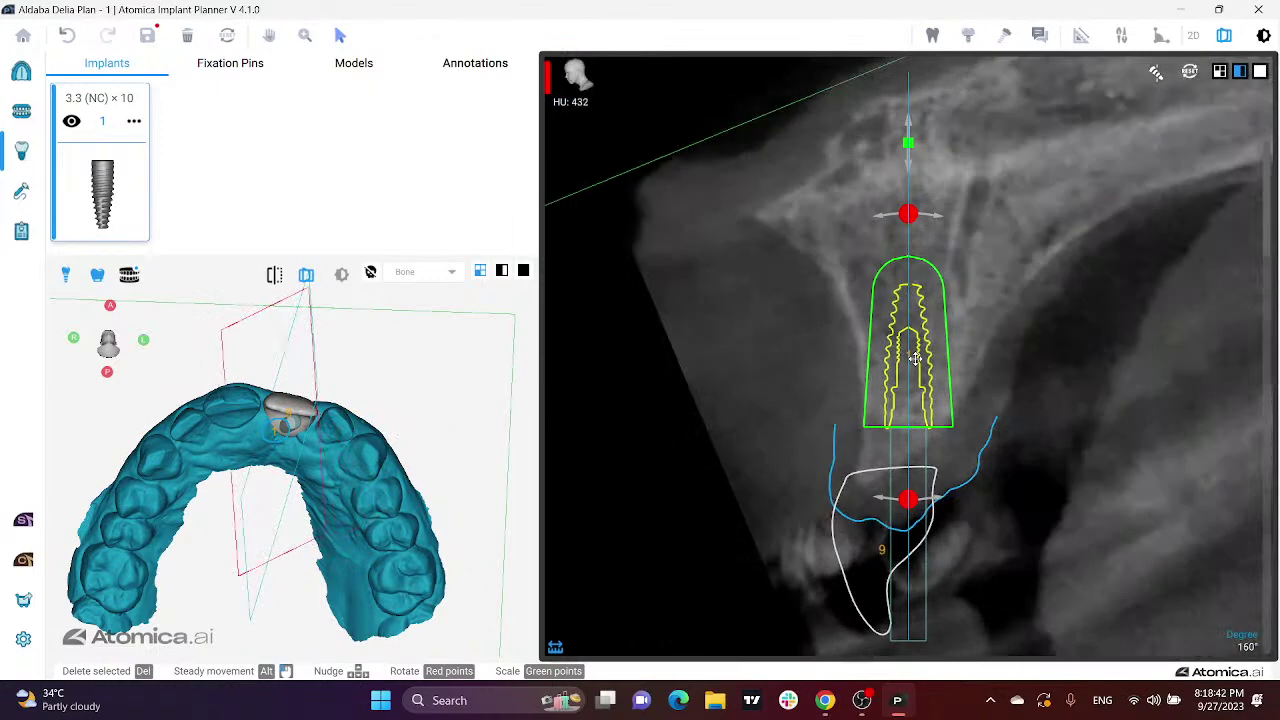
pyautogui.moveTo(913, 503); pyautogui.dragTo(913, 503)
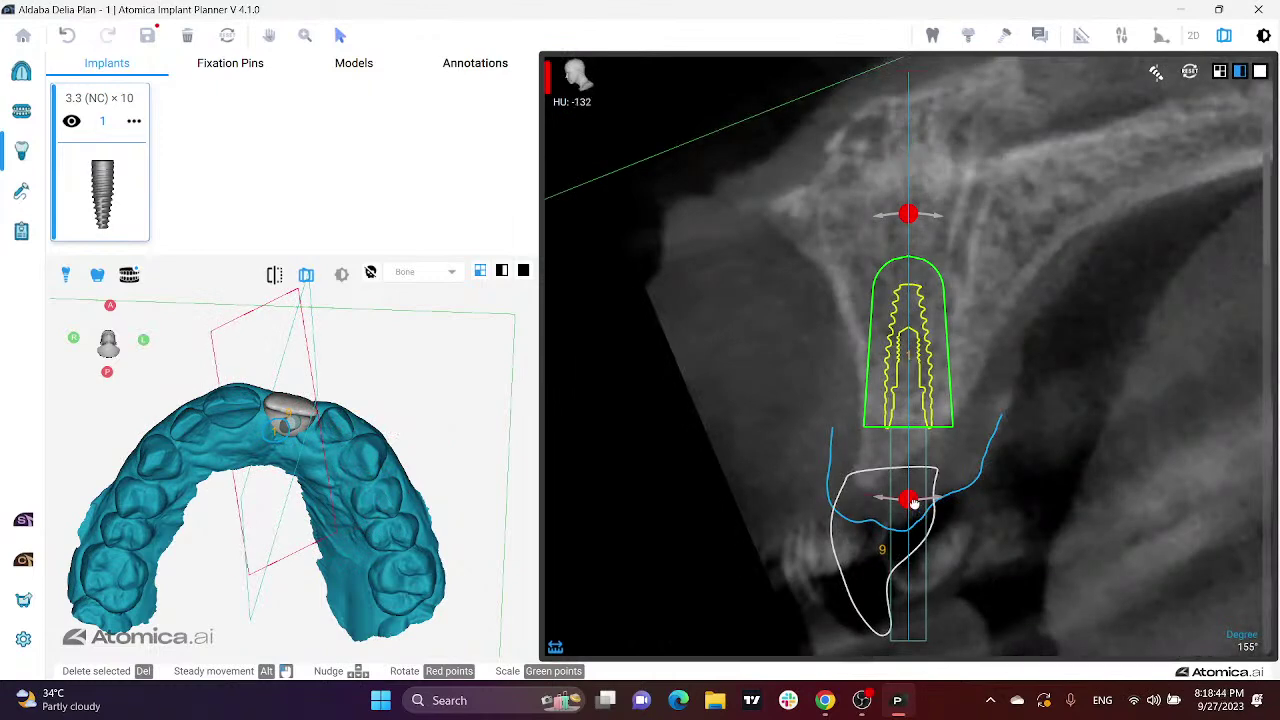
pyautogui.moveTo(927, 316)
pyautogui.scroll(-3, 918, 320)
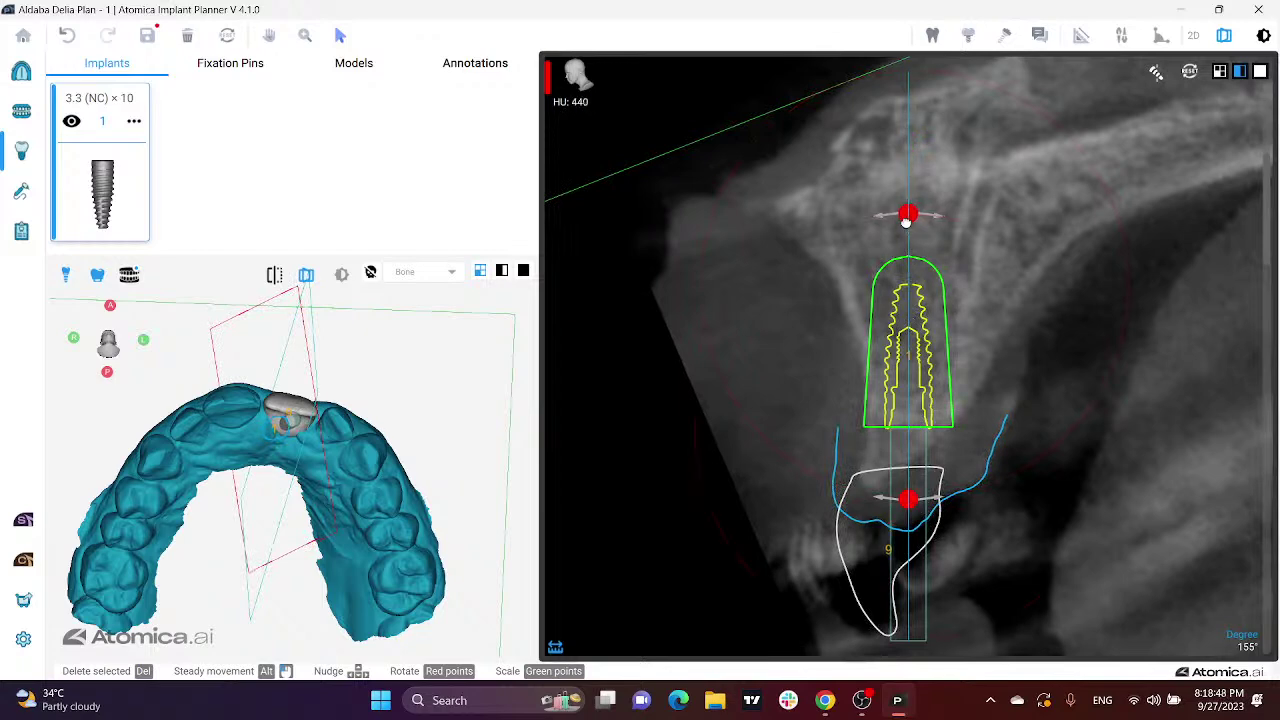
pyautogui.scroll(-2, 926, 323)
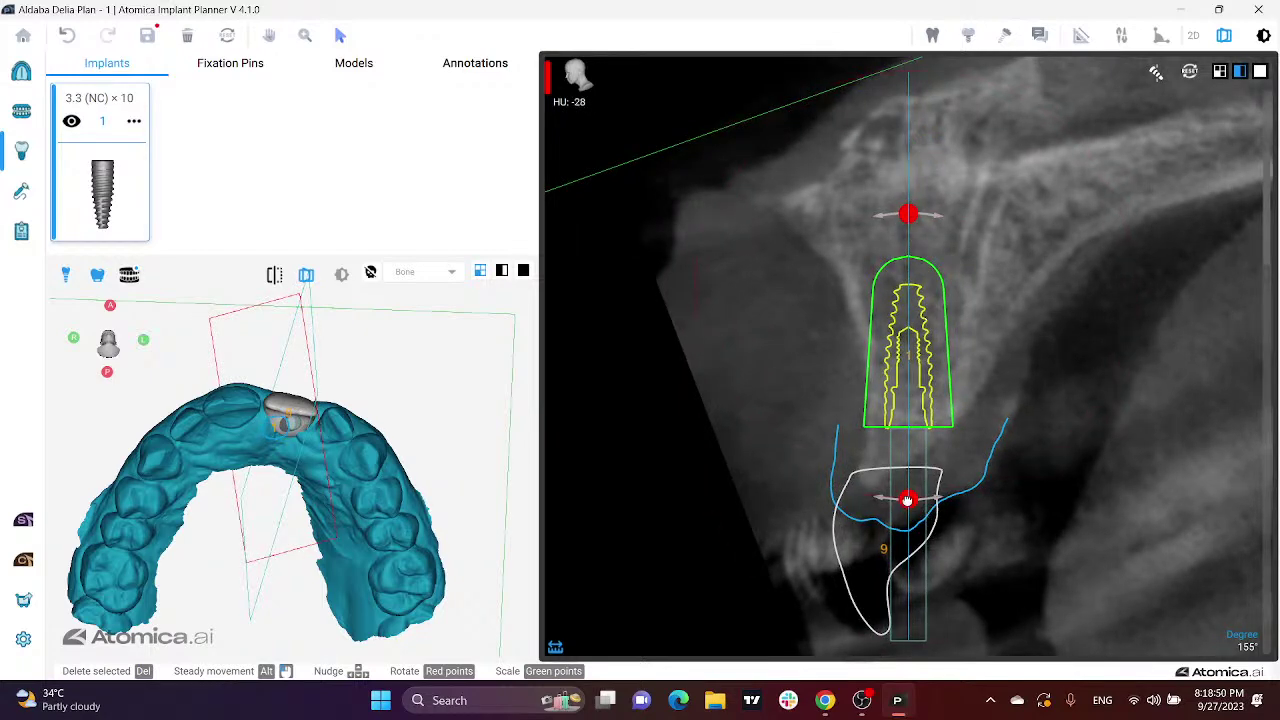
pyautogui.scroll(-5, 906, 456)
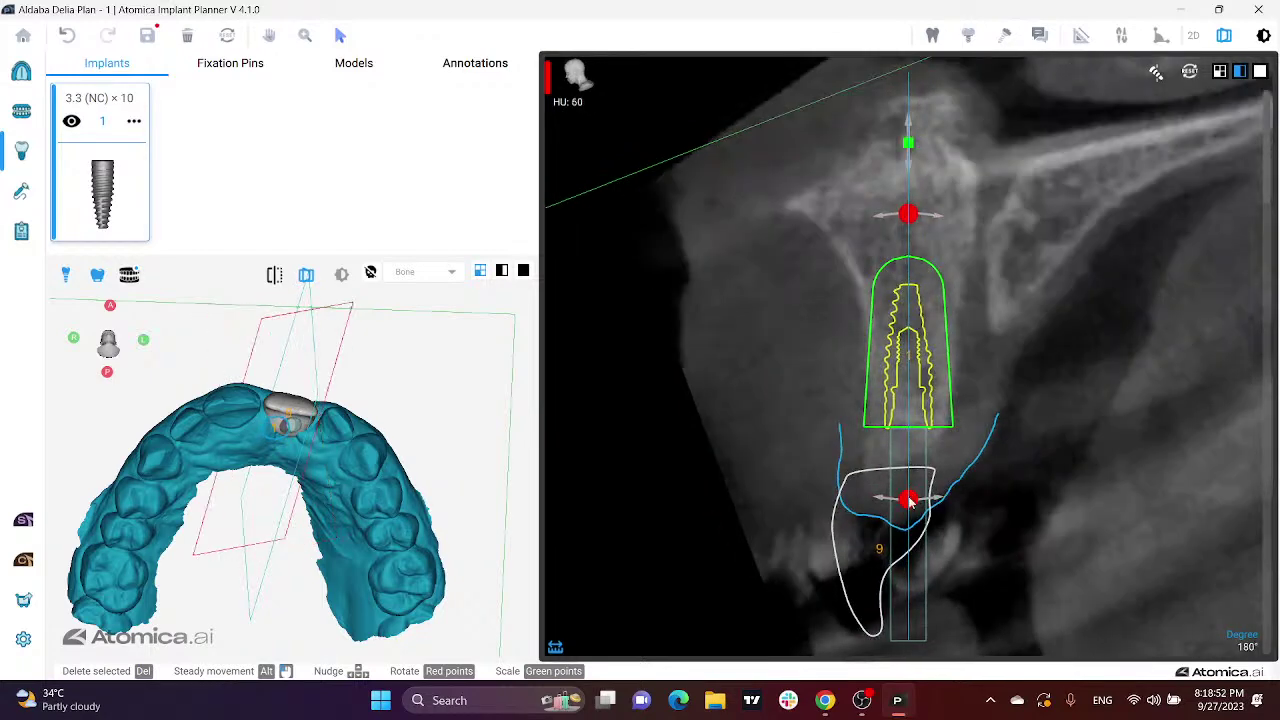
pyautogui.scroll(-20, 908, 490)
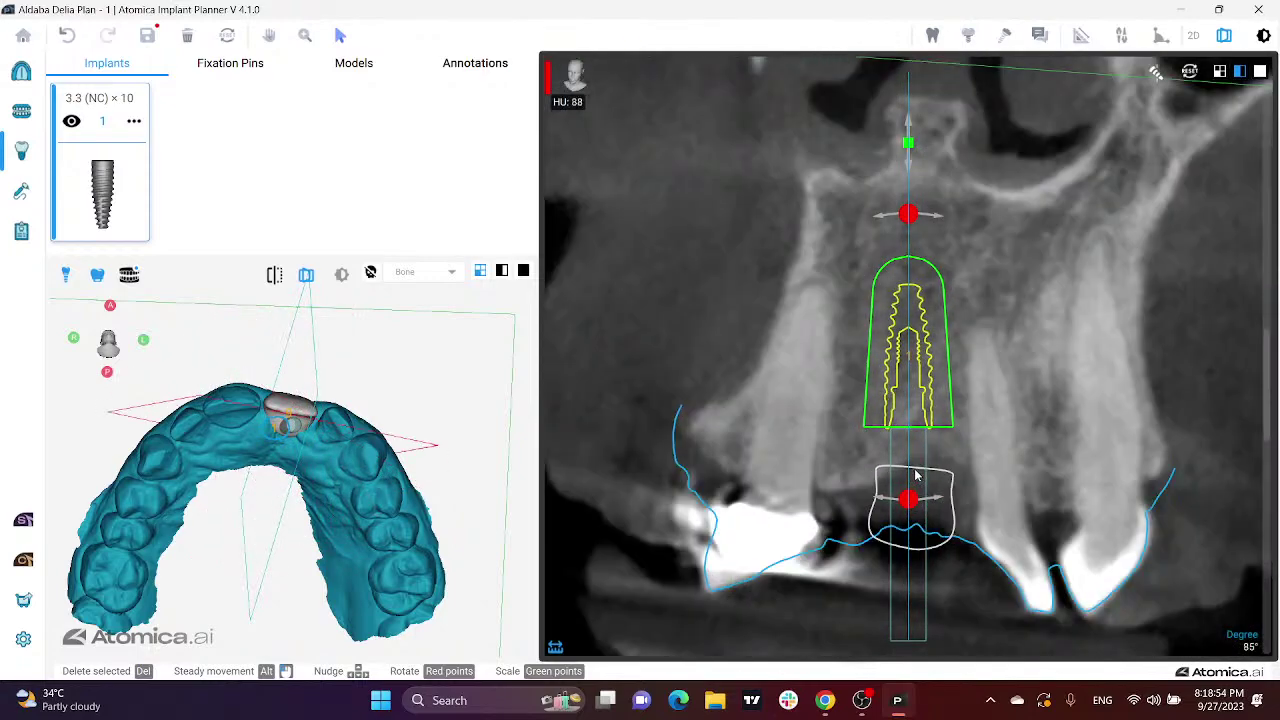
pyautogui.scroll(-7, 917, 470)
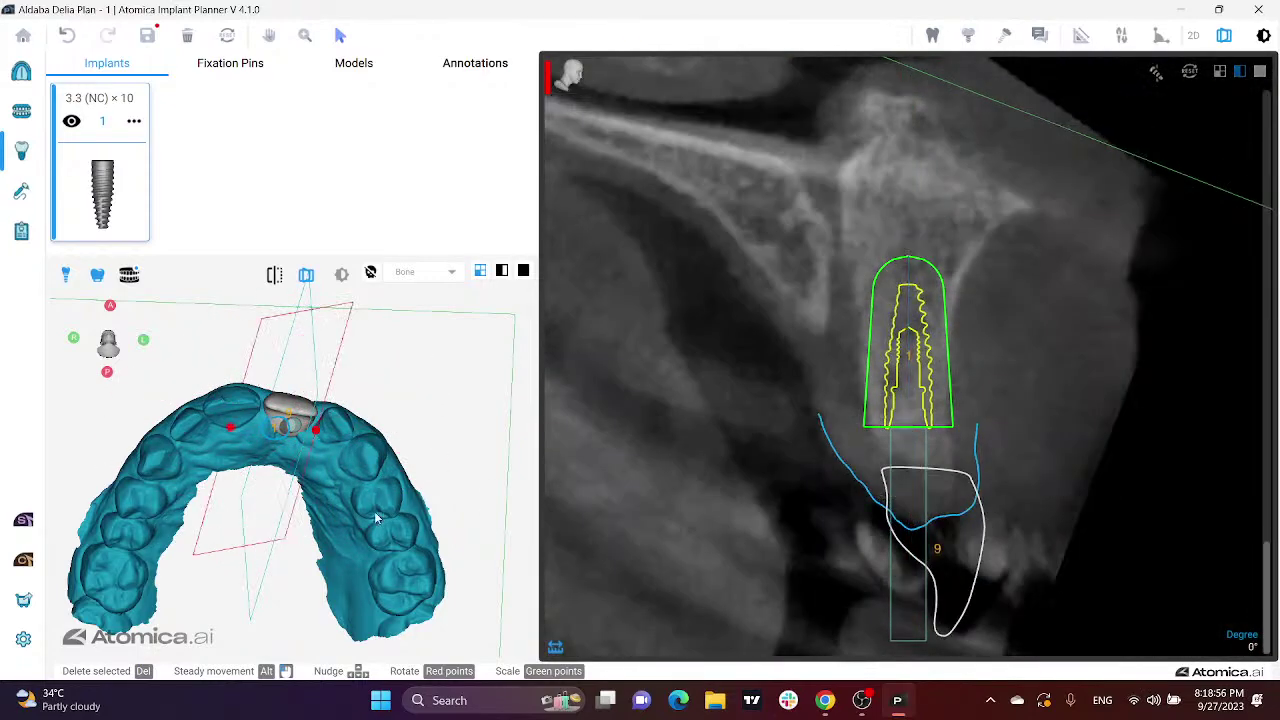
# Review the jaw and neighbouring roots, then tilt the implant by shifting its crown end left.
pyautogui.moveTo(290, 480); pyautogui.dragTo(215, 537)
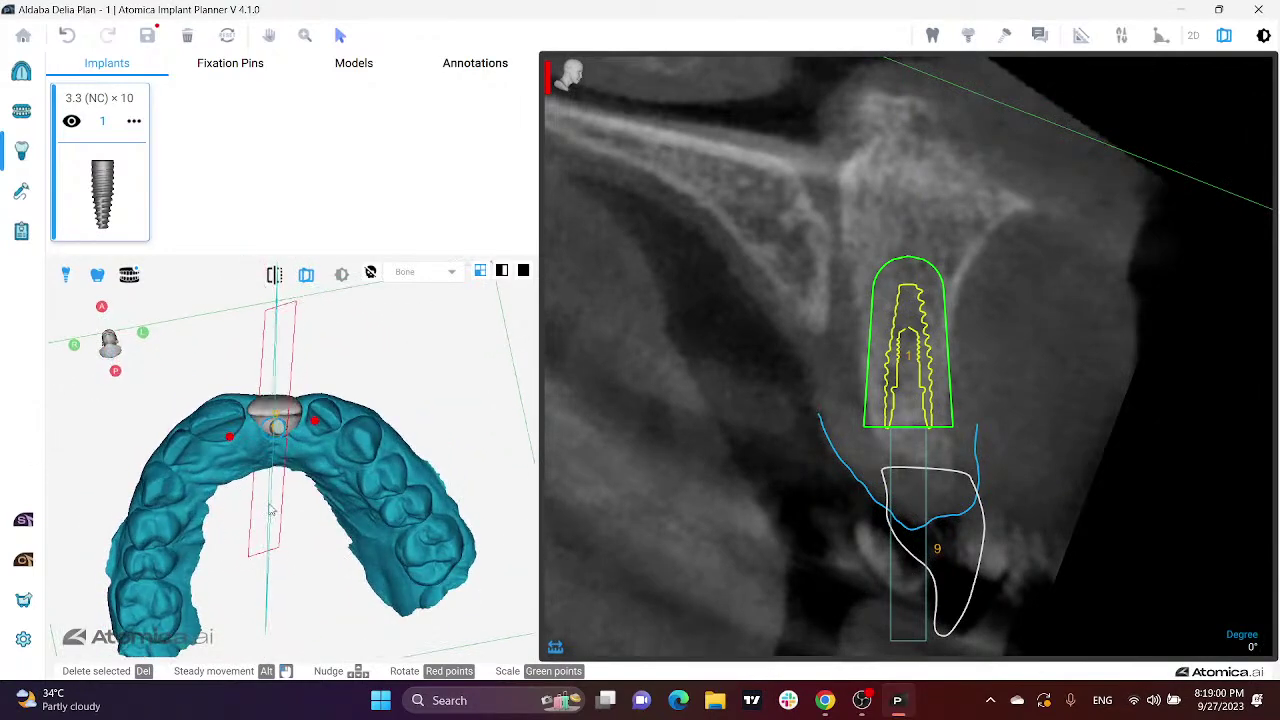
pyautogui.scroll(5, 878, 438)
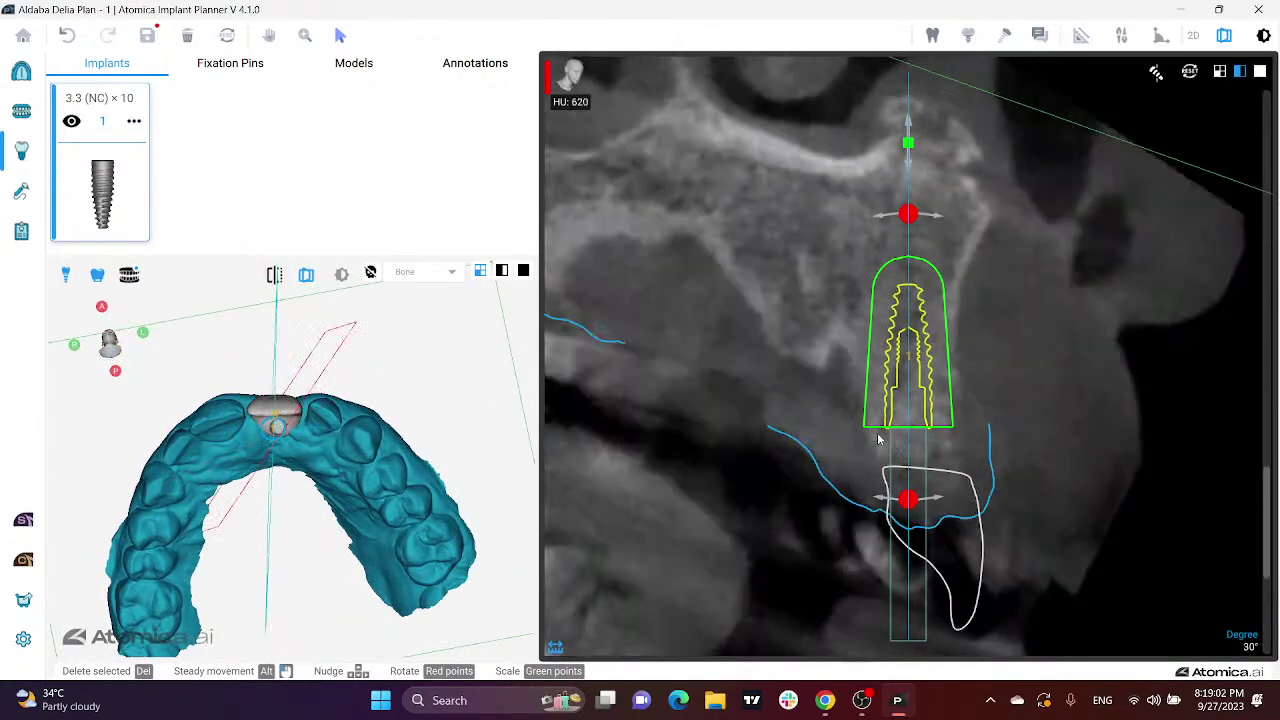
pyautogui.scroll(12, 878, 438)
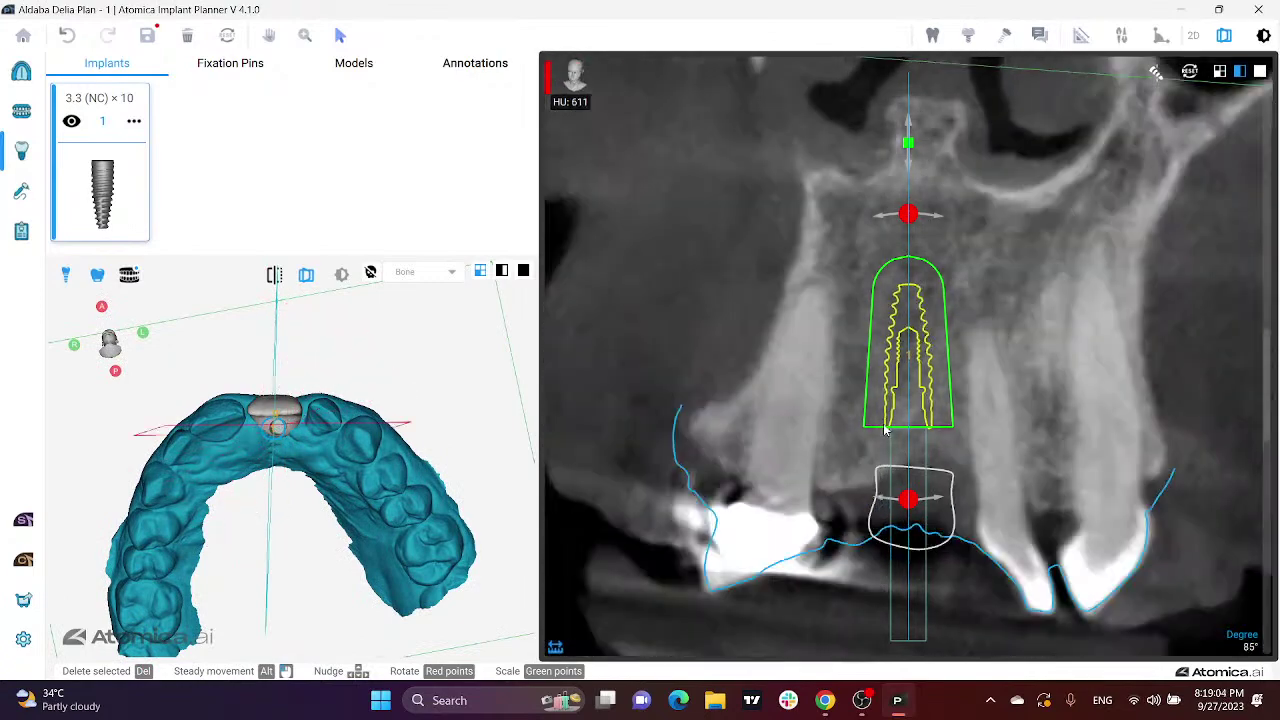
pyautogui.scroll(2, 884, 430)
pyautogui.scroll(-1, 906, 506)
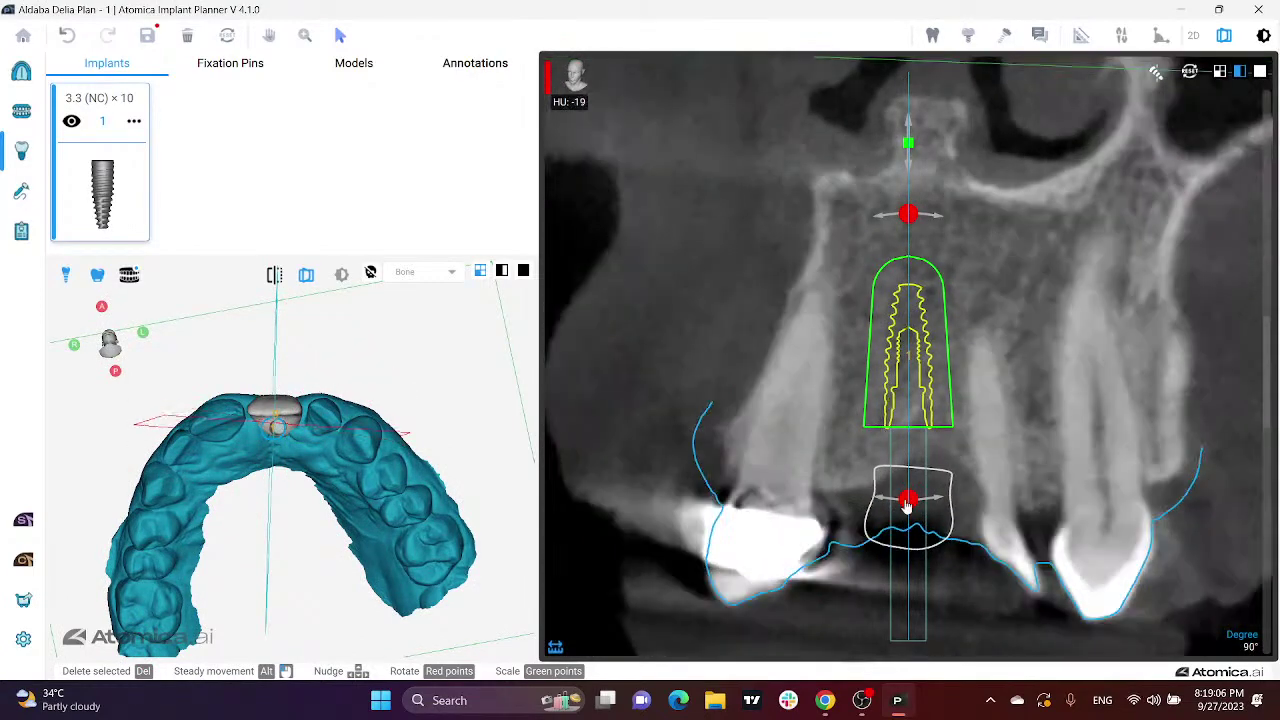
pyautogui.moveTo(907, 506); pyautogui.dragTo(899, 515)
pyautogui.scroll(18, 899, 515)
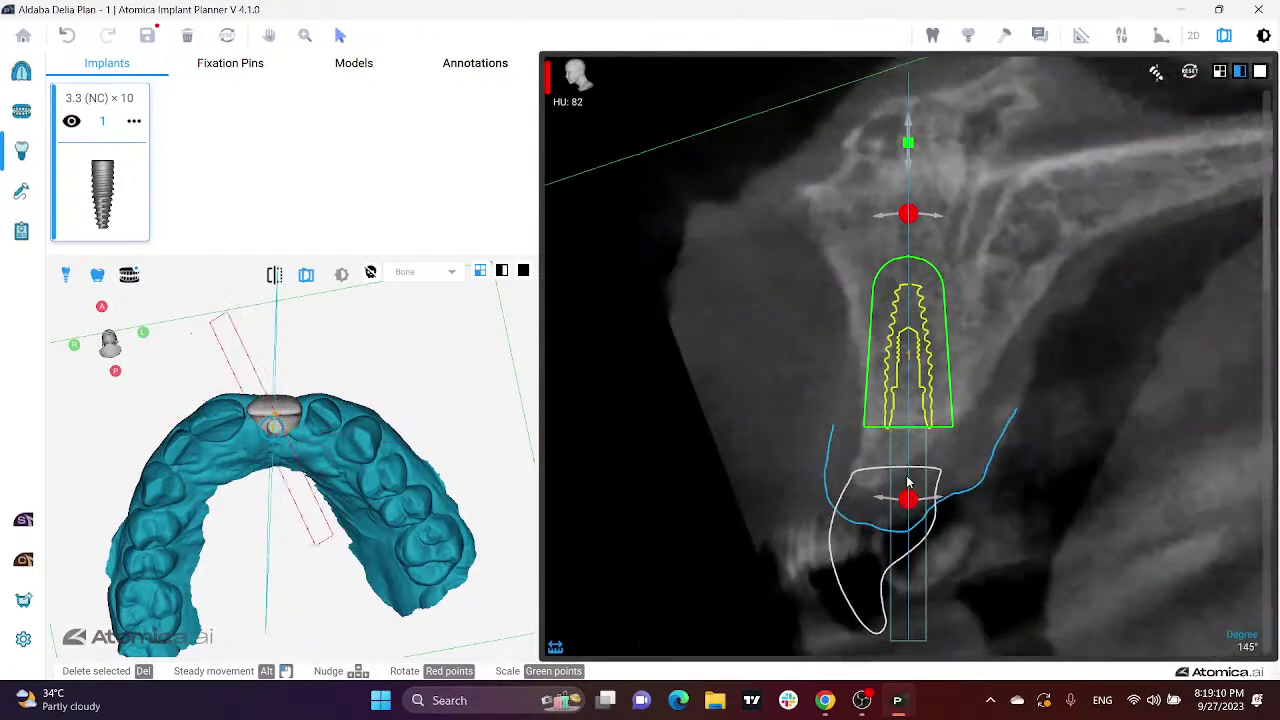
pyautogui.scroll(-14, 909, 482)
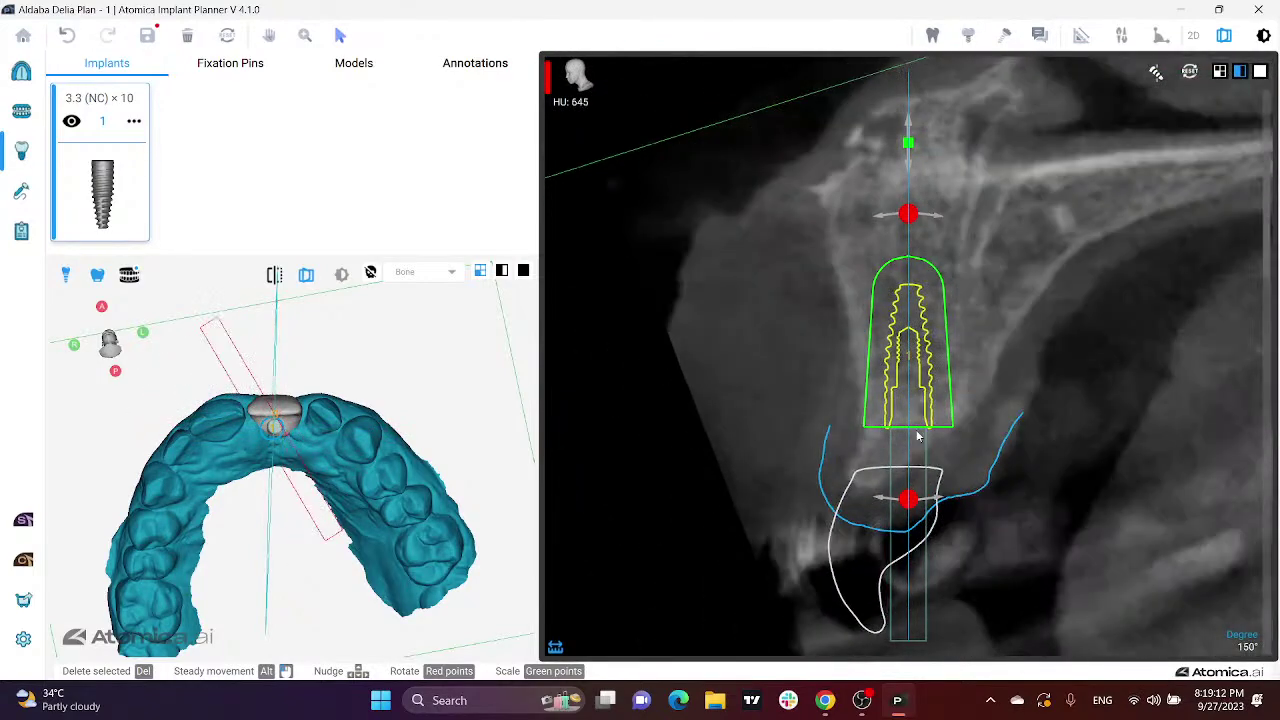
pyautogui.scroll(-7, 912, 418)
pyautogui.scroll(2, 889, 298)
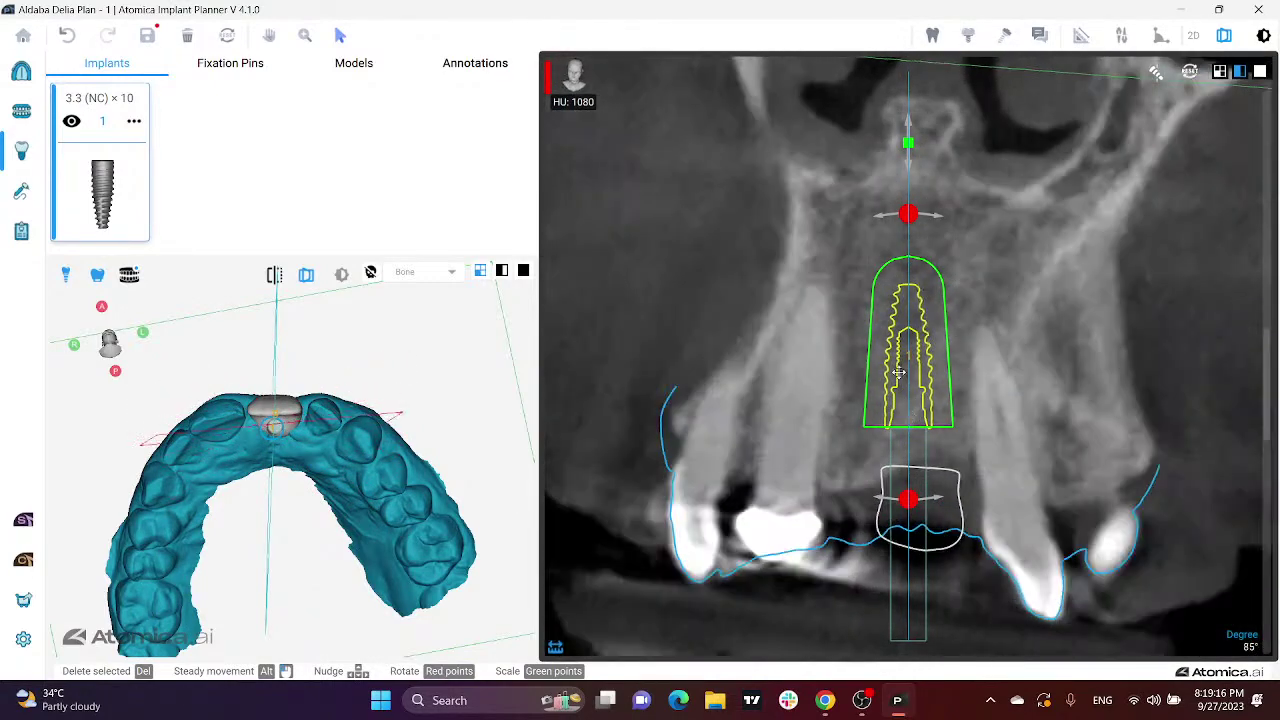
# Set the implant length to 3.3 × 12 mm, check rotated slices, and restore the four-panel layout.
pyautogui.moveTo(912, 150); pyautogui.dragTo(908, 120)
pyautogui.scroll(13, 907, 365)
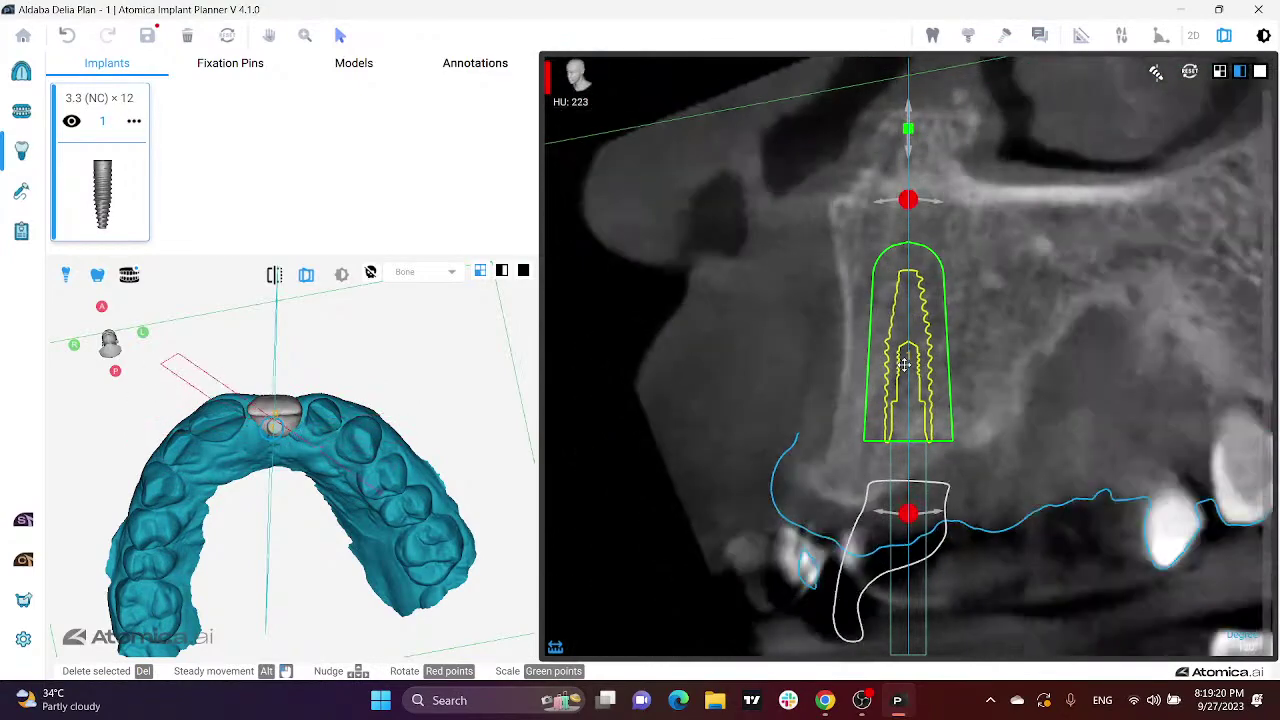
pyautogui.scroll(5, 907, 365)
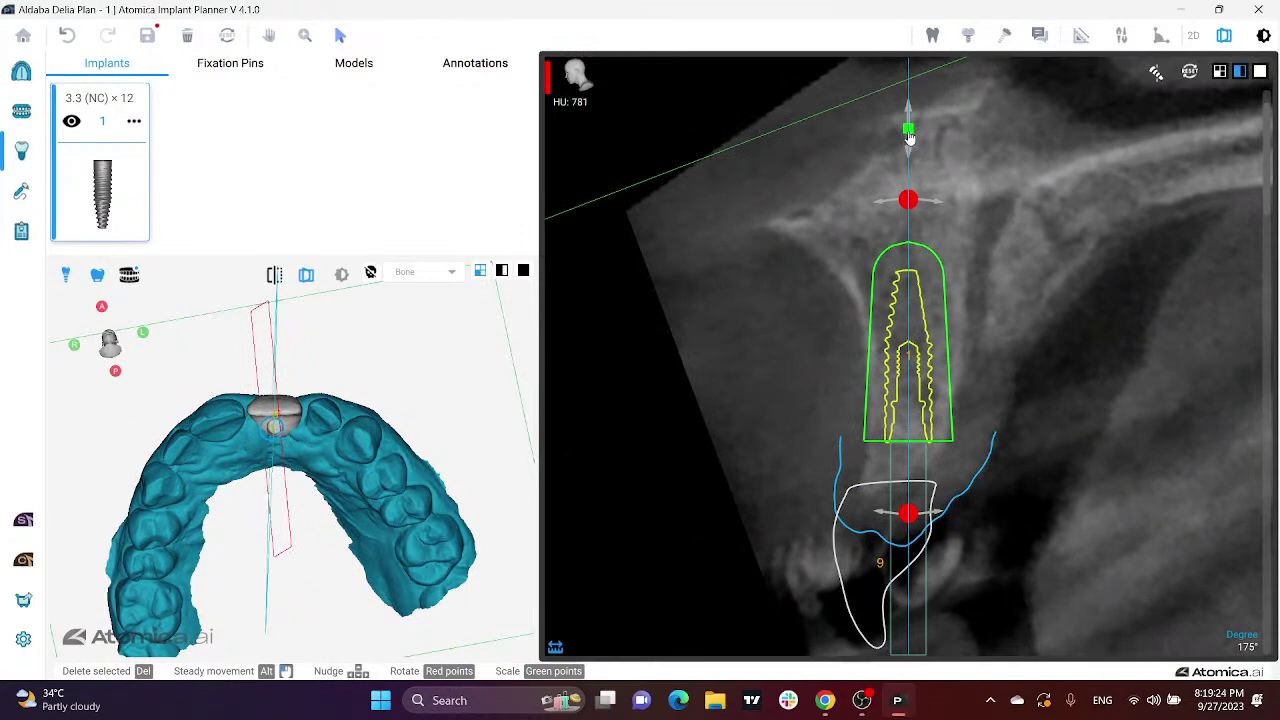
pyautogui.moveTo(908, 137)
pyautogui.mouseDown()
pyautogui.moveTo(913, 195)
pyautogui.moveTo(922, 118)
pyautogui.mouseUp()
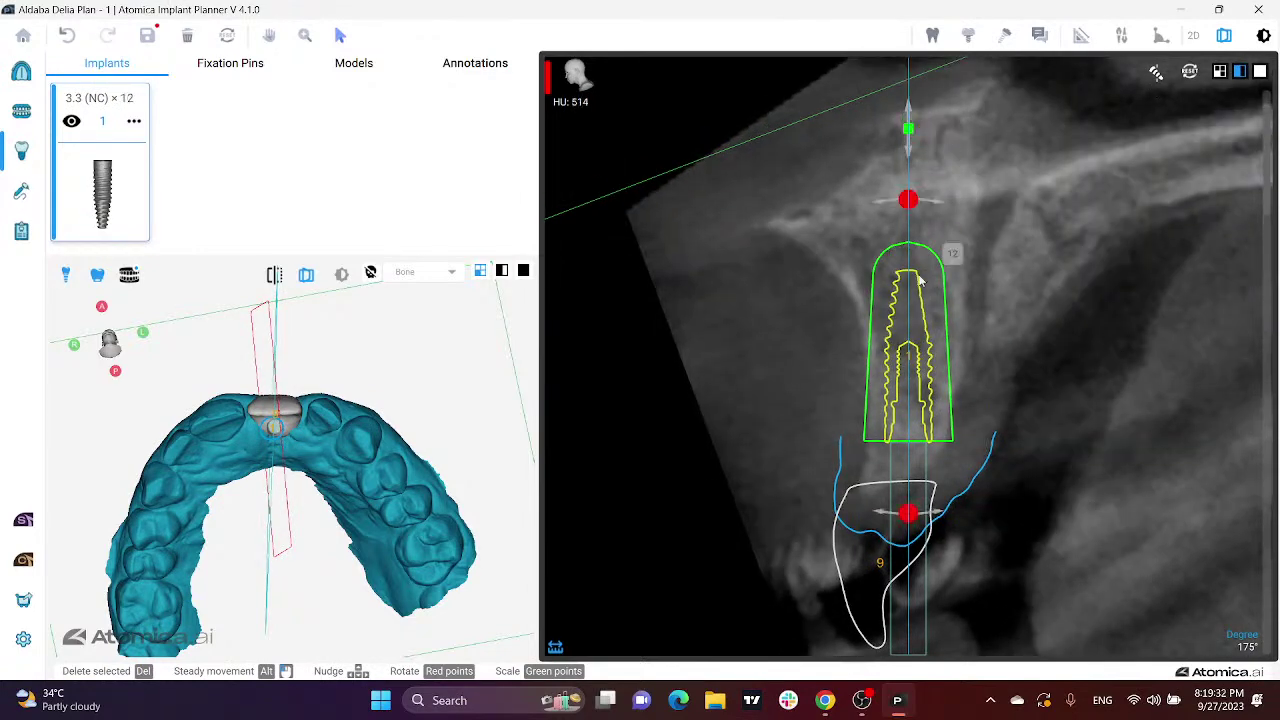
pyautogui.scroll(-5, 918, 288)
pyautogui.scroll(-10, 922, 290)
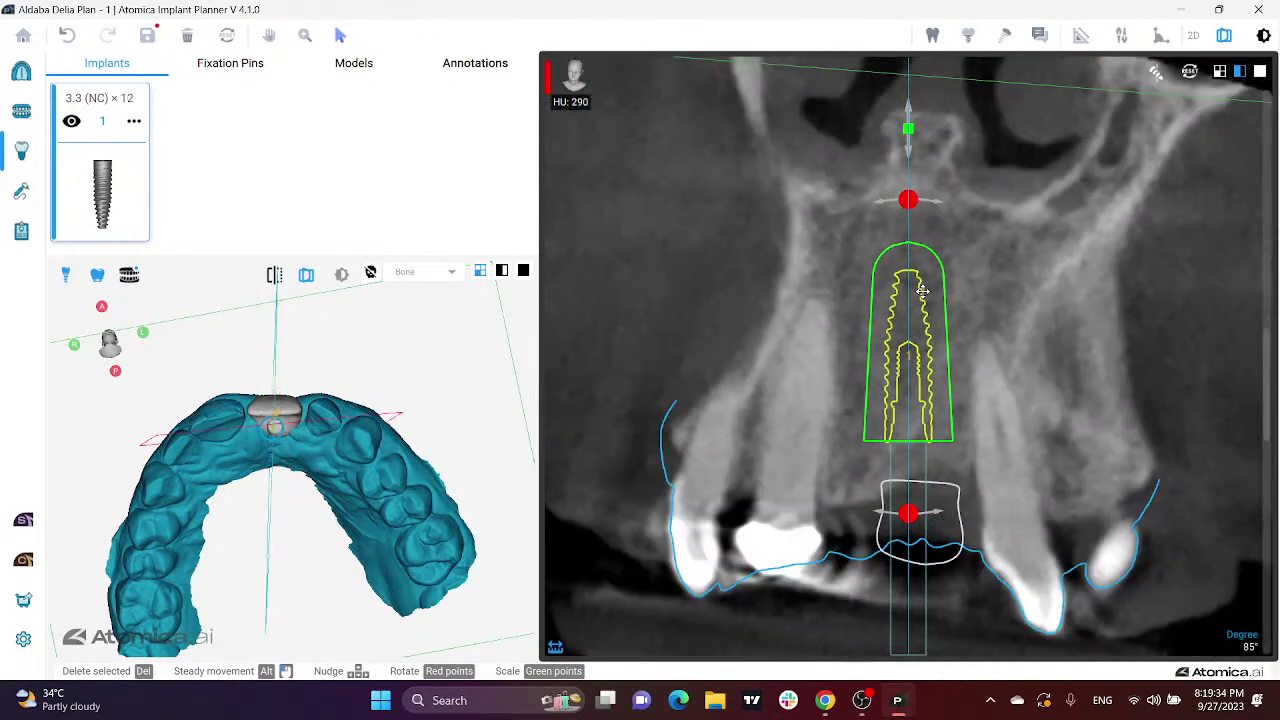
pyautogui.scroll(-8, 922, 290)
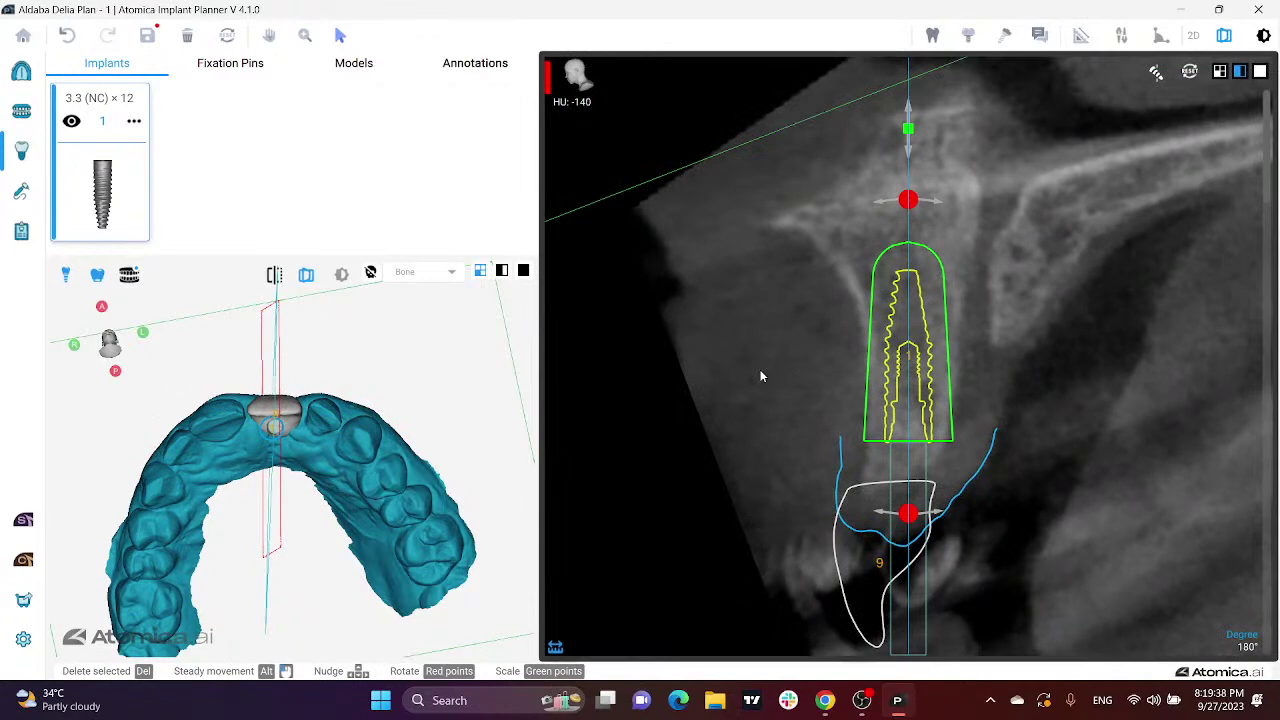
pyautogui.doubleClick(760, 370)
pyautogui.moveTo(370, 521); pyautogui.dragTo(312, 410)
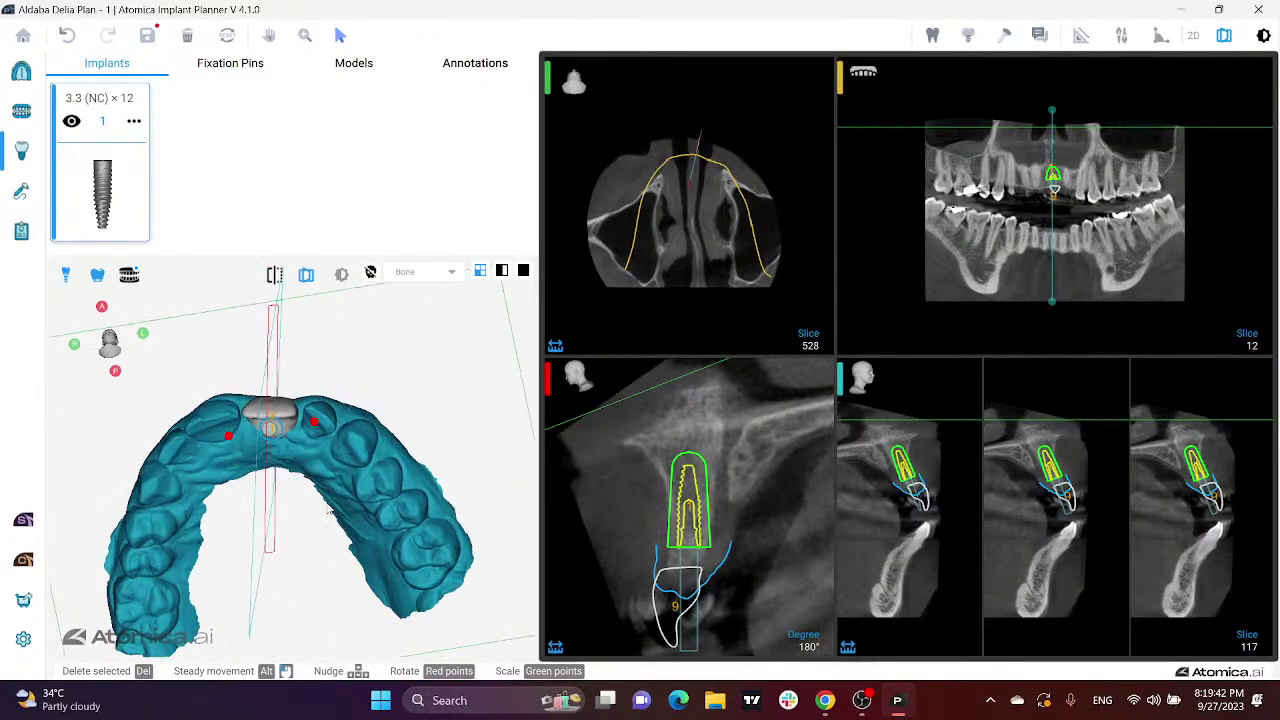
# Review the 3.3 (NC) × 12 implant's details, then enter the drilling-guide stage.
pyautogui.click(22, 190)
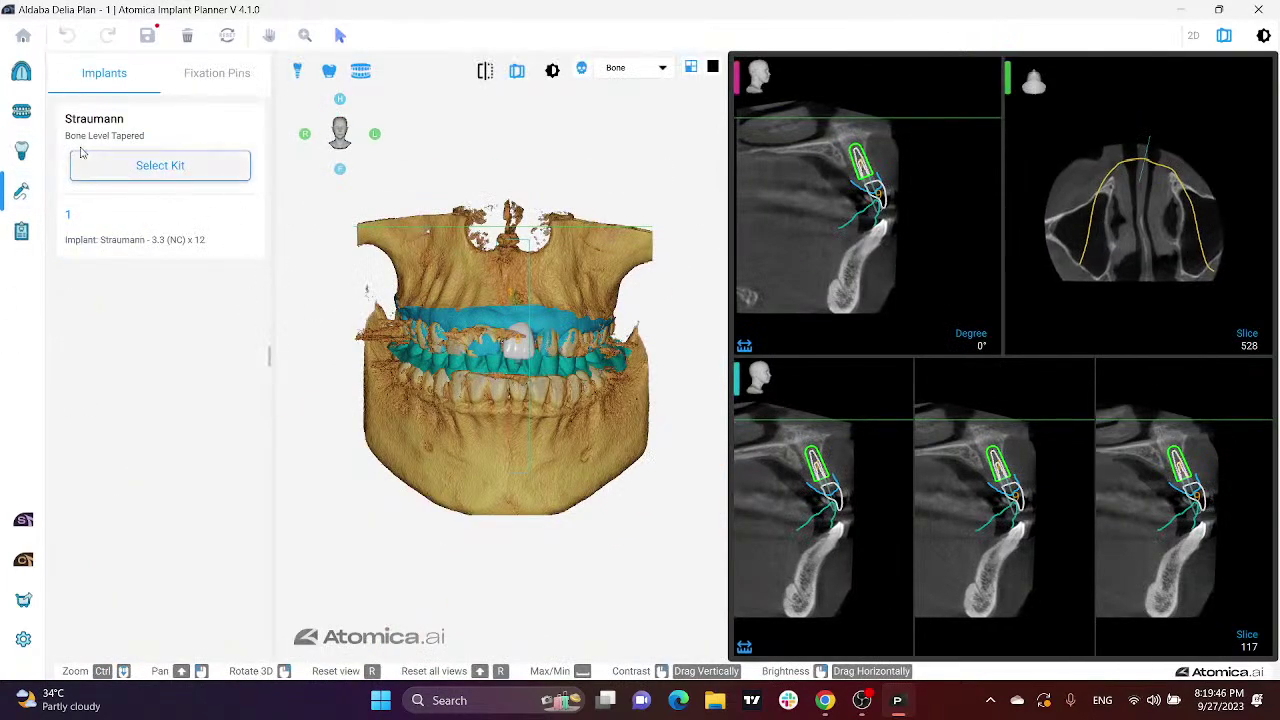
pyautogui.click(21, 150)
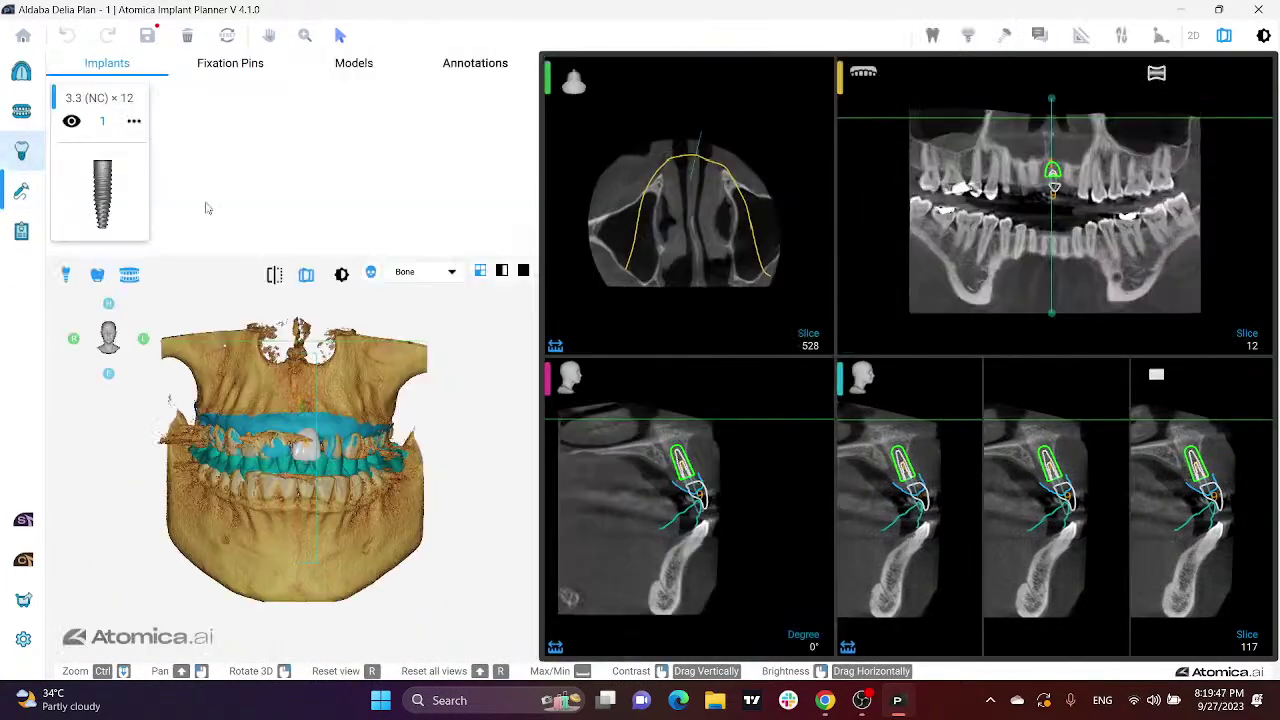
pyautogui.click(136, 136)
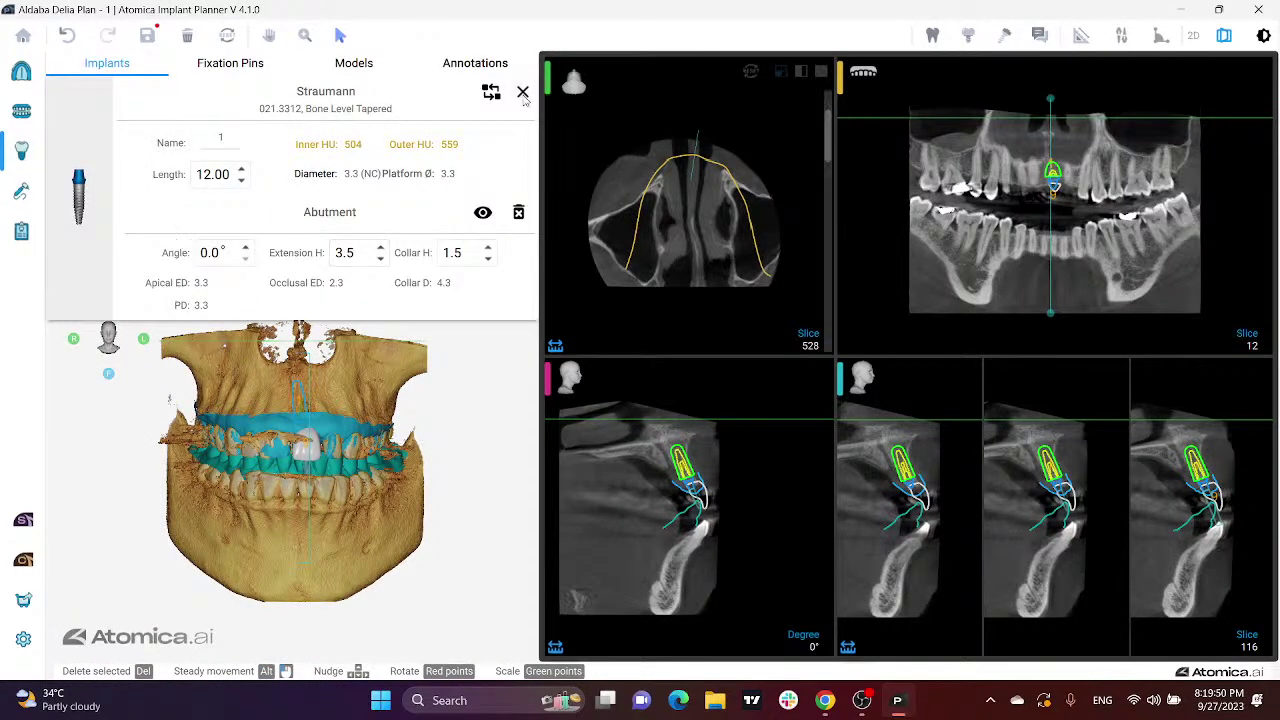
pyautogui.press('Escape')
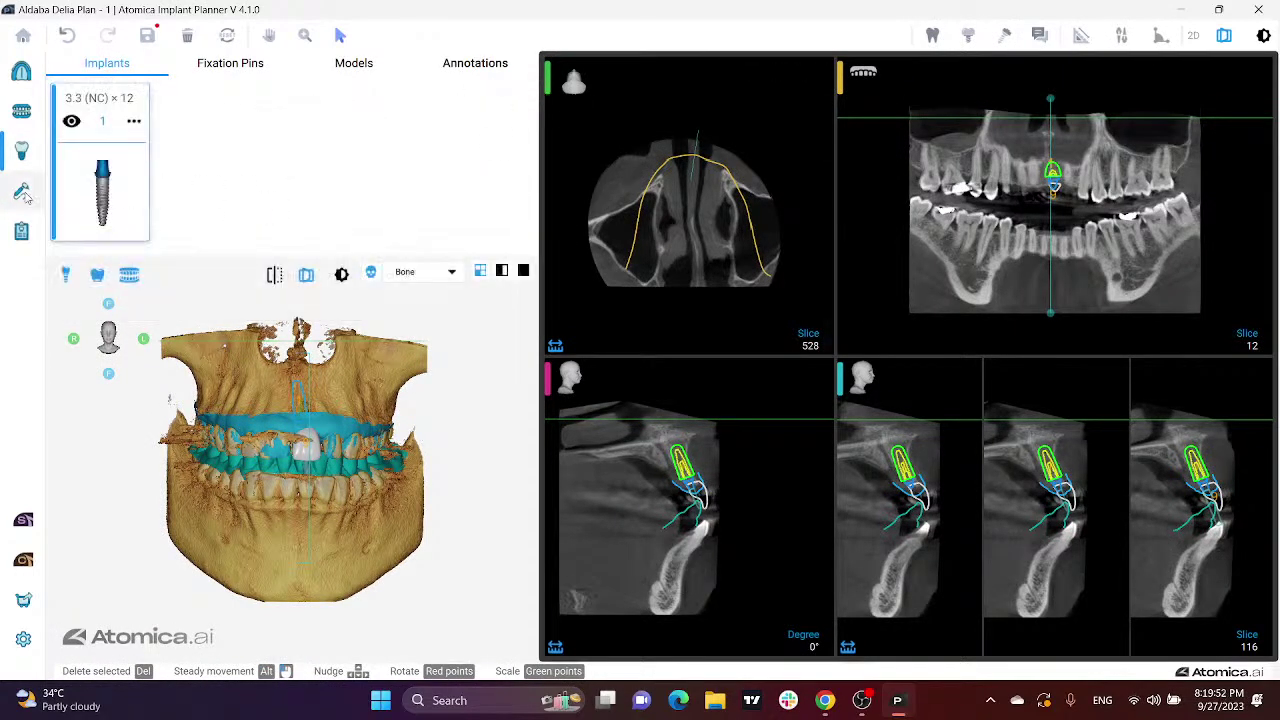
pyautogui.click(21, 190)
# Apply a Straumann GS depth-control sleeve (BSB 5.02 - 5.0, 2.00 mm offset) to implant 1.
pyautogui.click(160, 163)
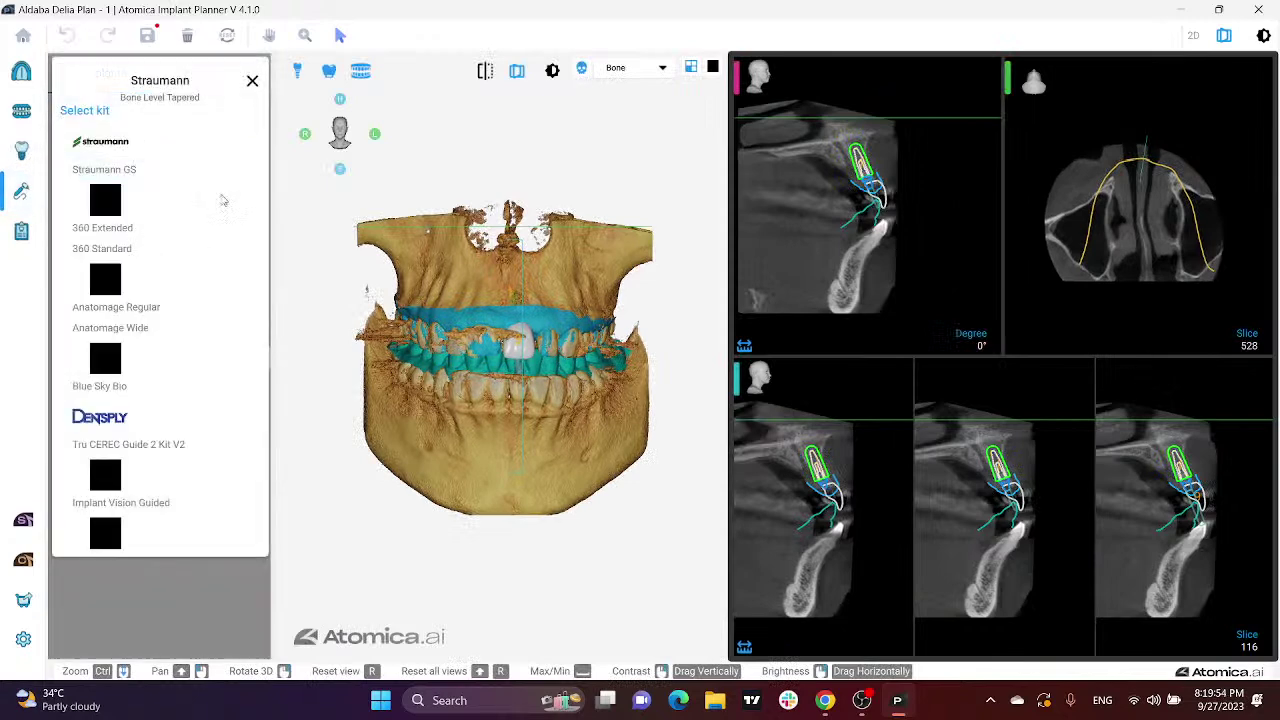
pyautogui.click(157, 184)
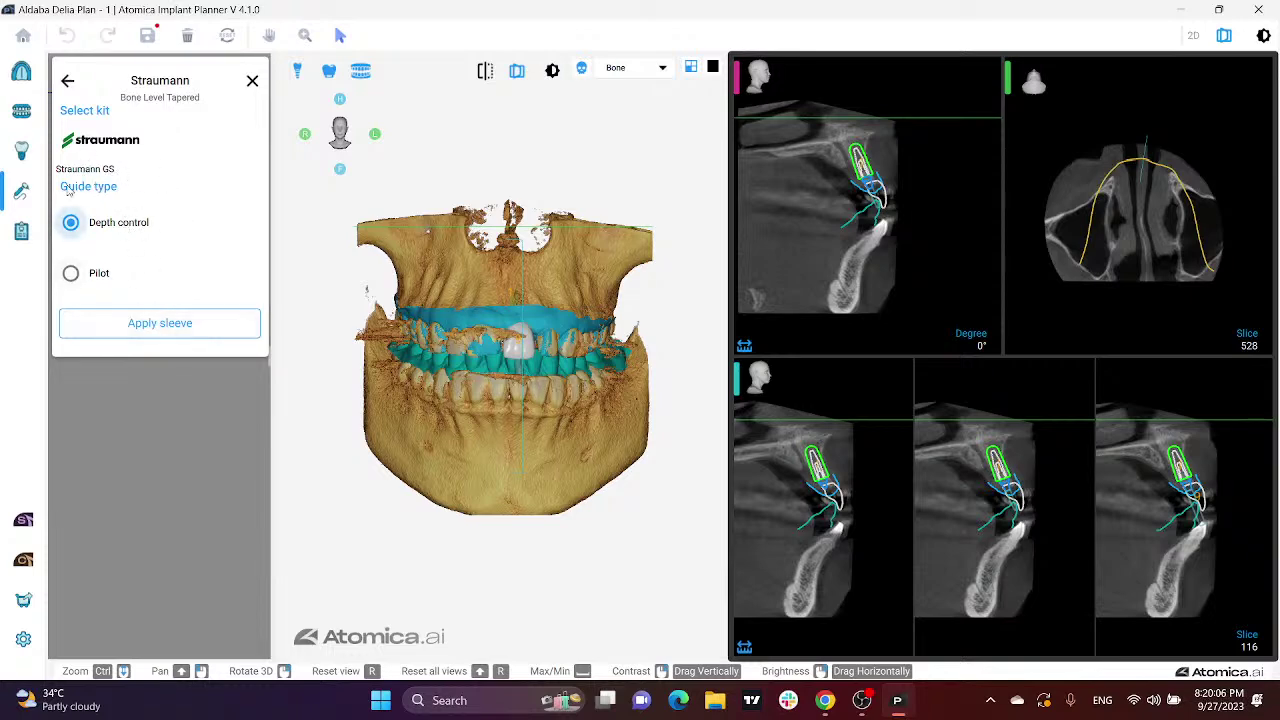
pyautogui.click(194, 335)
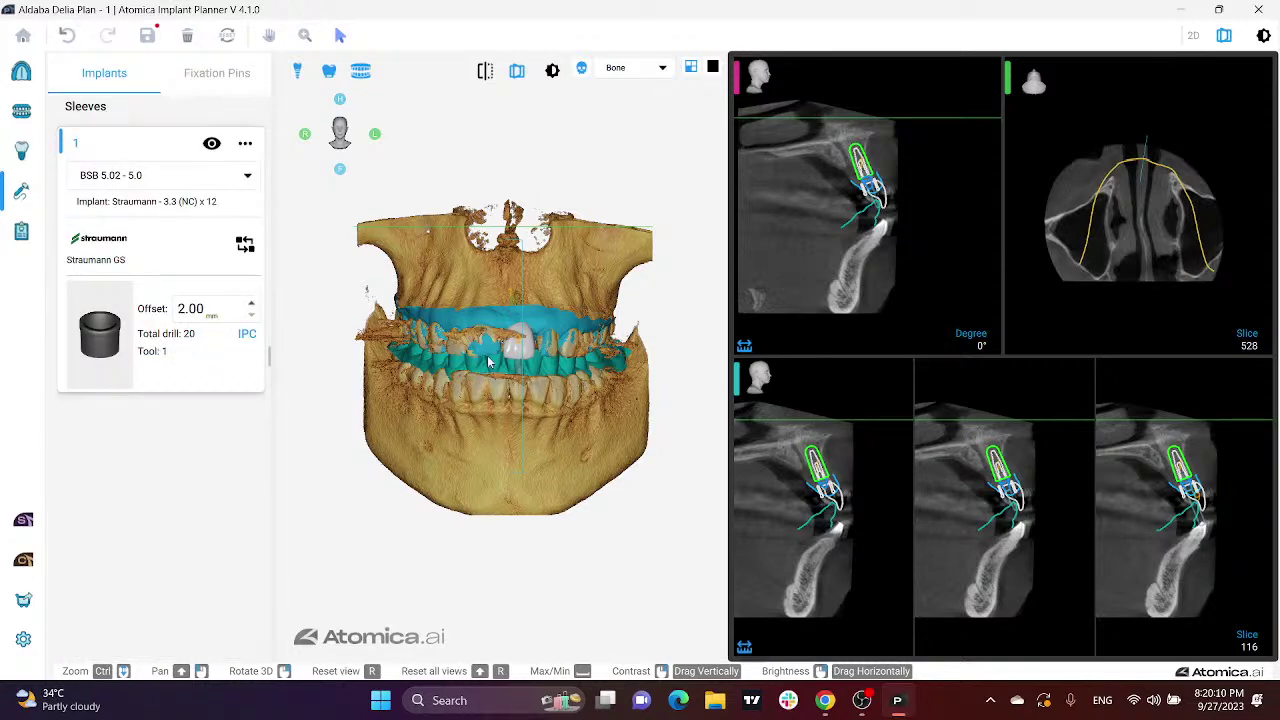
# Hide the bone and the mandibular model, then orient the maxillary arch to an occlusal view.
pyautogui.click(581, 67)
pyautogui.moveTo(530, 210); pyautogui.dragTo(464, 273)
pyautogui.rightClick(528, 274)
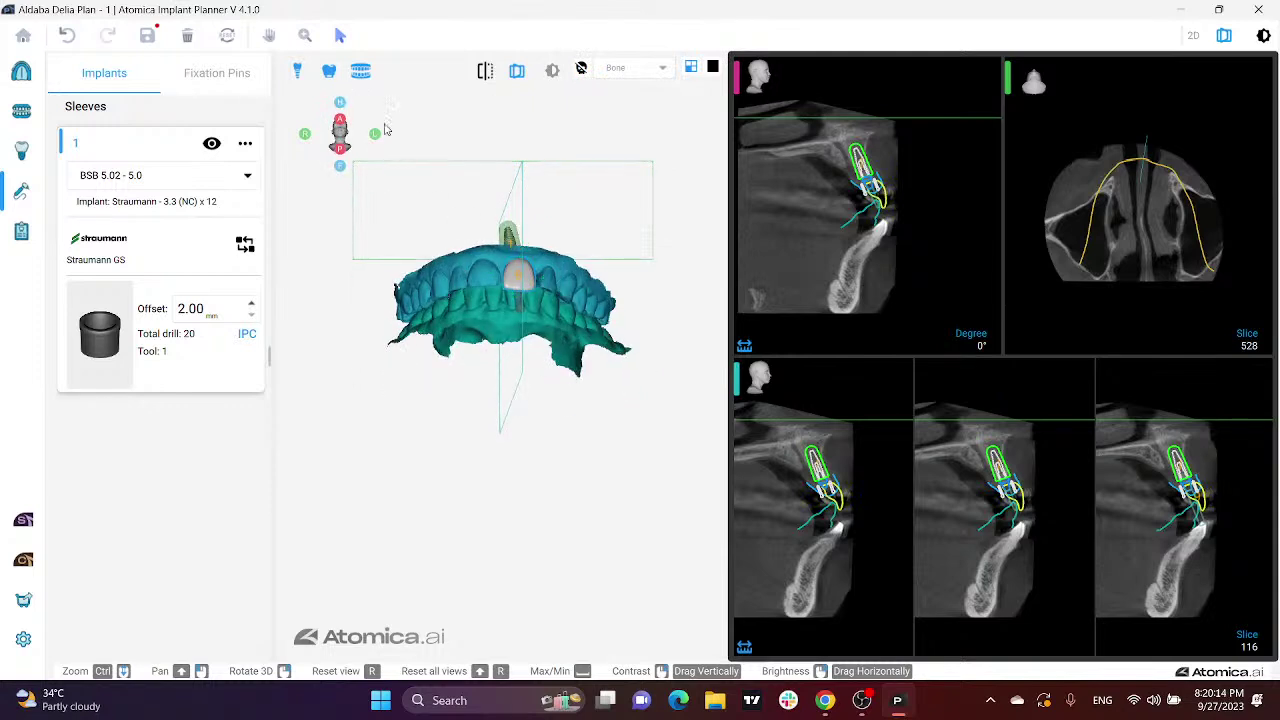
pyautogui.click(363, 72)
pyautogui.click(496, 180)
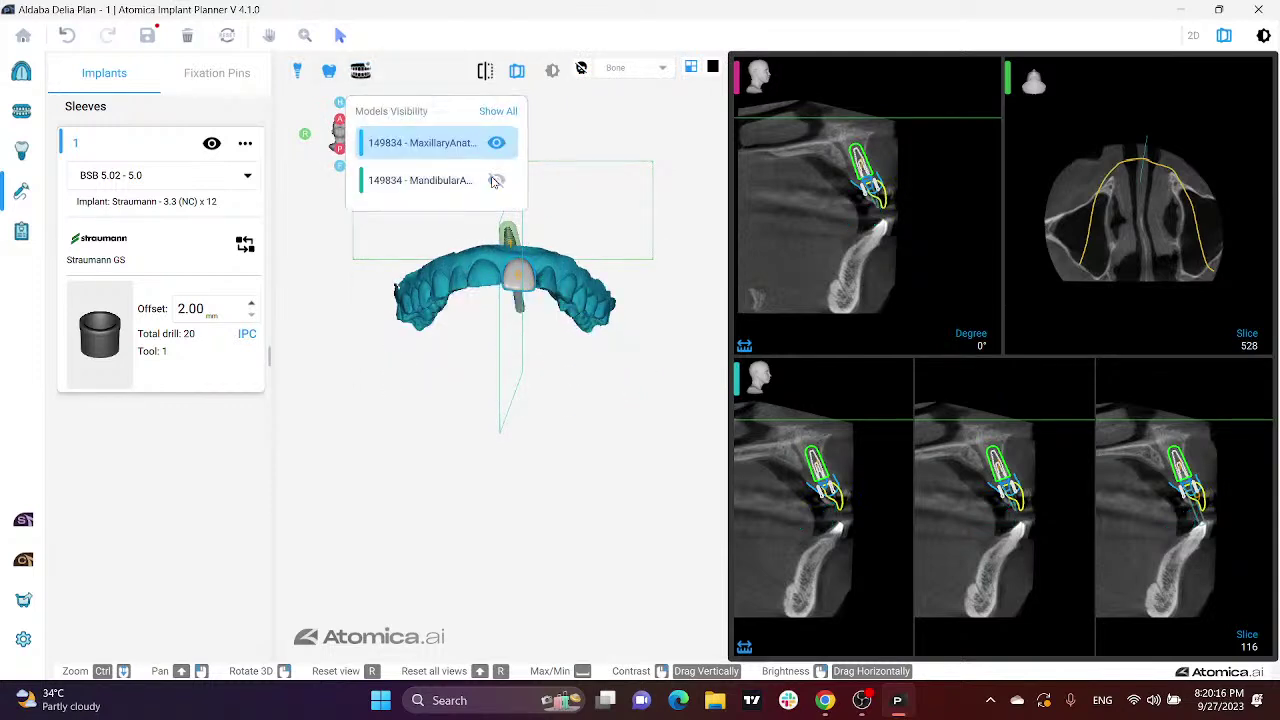
pyautogui.moveTo(494, 186); pyautogui.dragTo(532, 284)
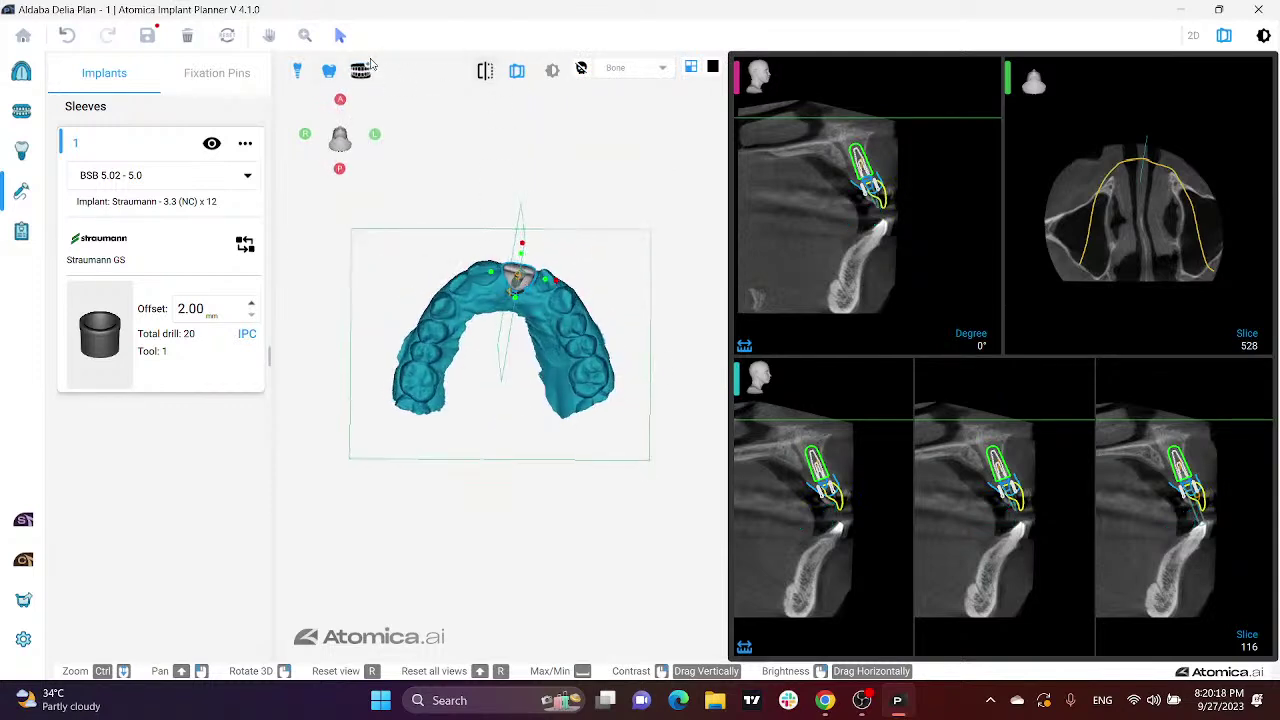
pyautogui.keyDown('ctrl'); pyautogui.scroll(5, 512, 243); pyautogui.keyUp('ctrl')
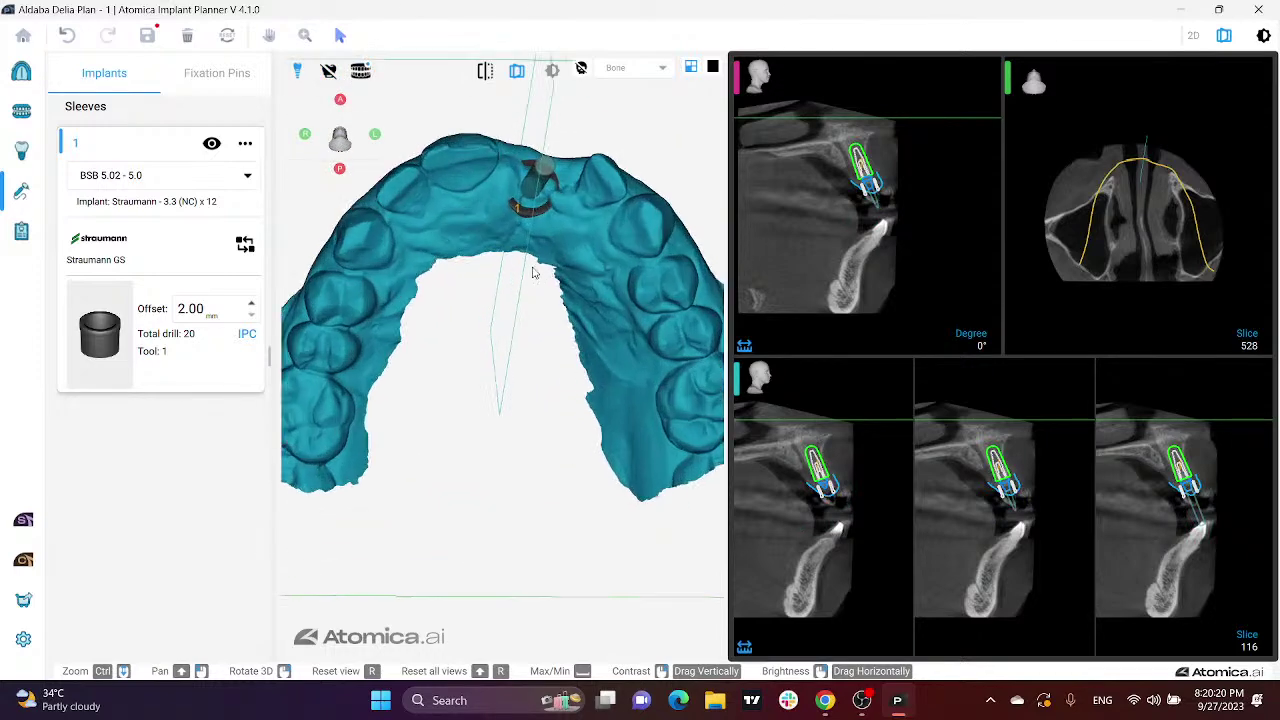
pyautogui.moveTo(512, 243); pyautogui.dragTo(512, 255)
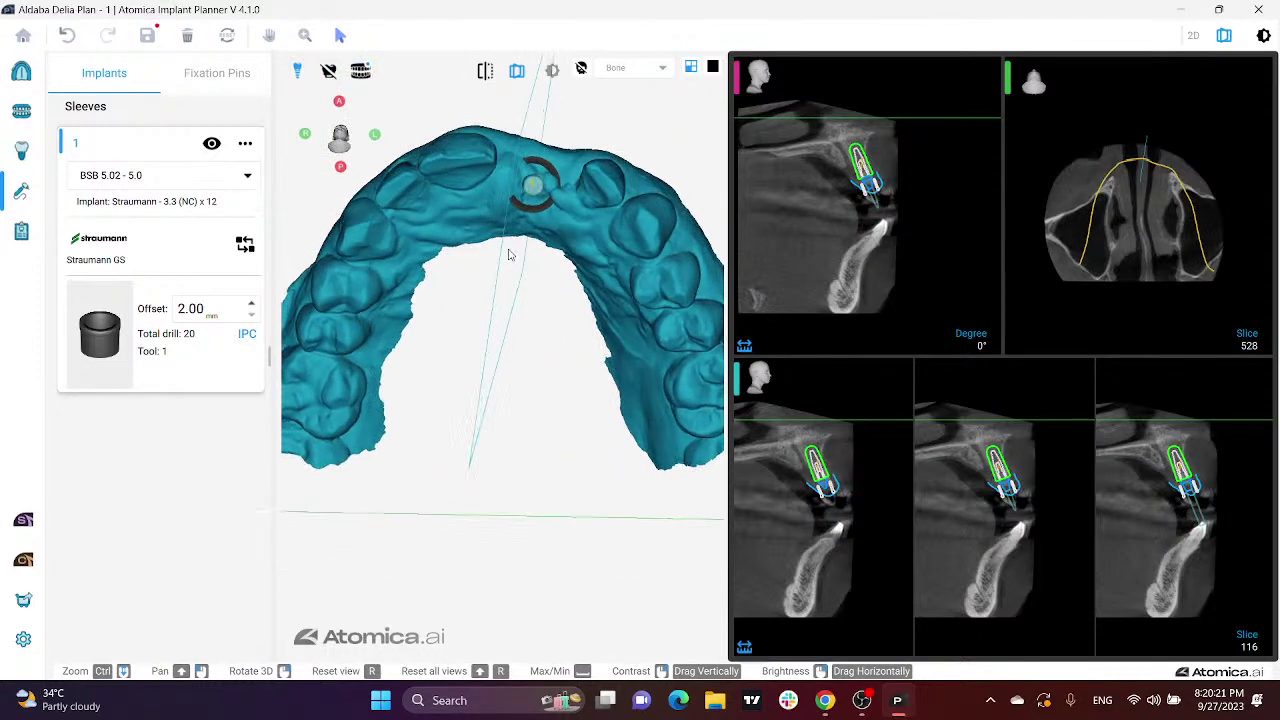
# Raise the sleeve offset to 6.00 mm so total drill depth becomes 24.
pyautogui.click(253, 307)
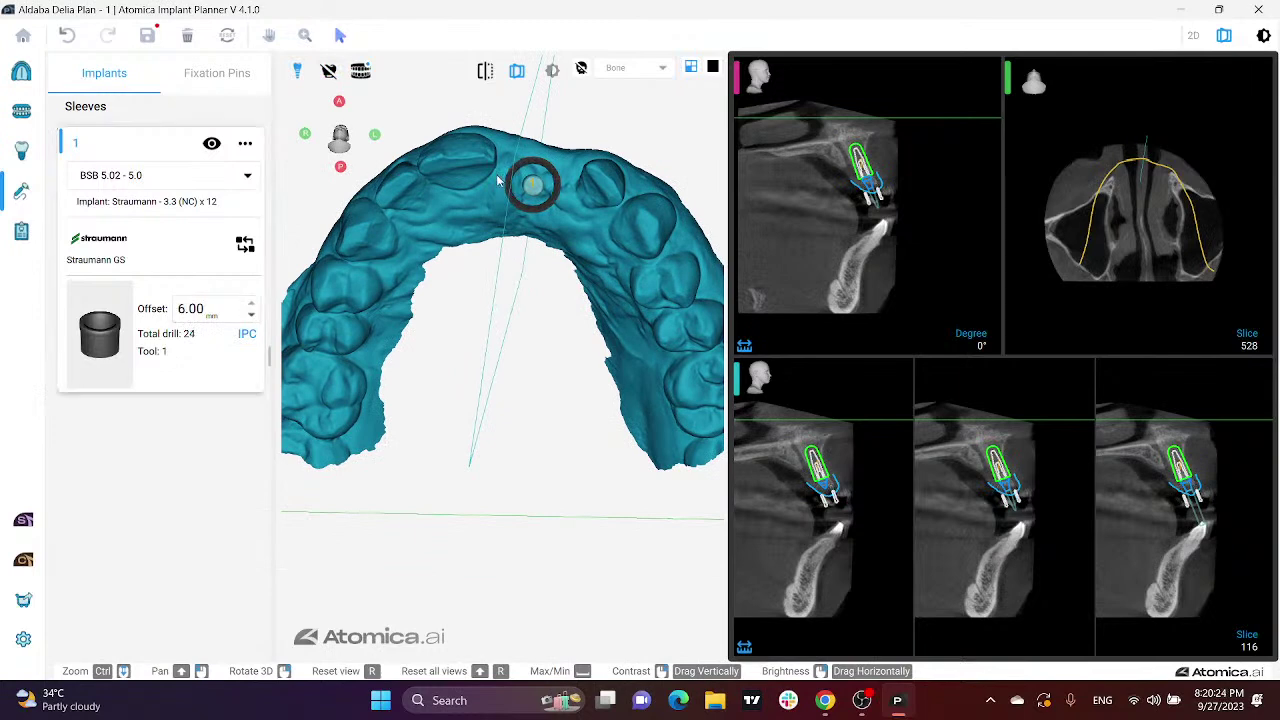
pyautogui.moveTo(470, 330); pyautogui.dragTo(485, 165)
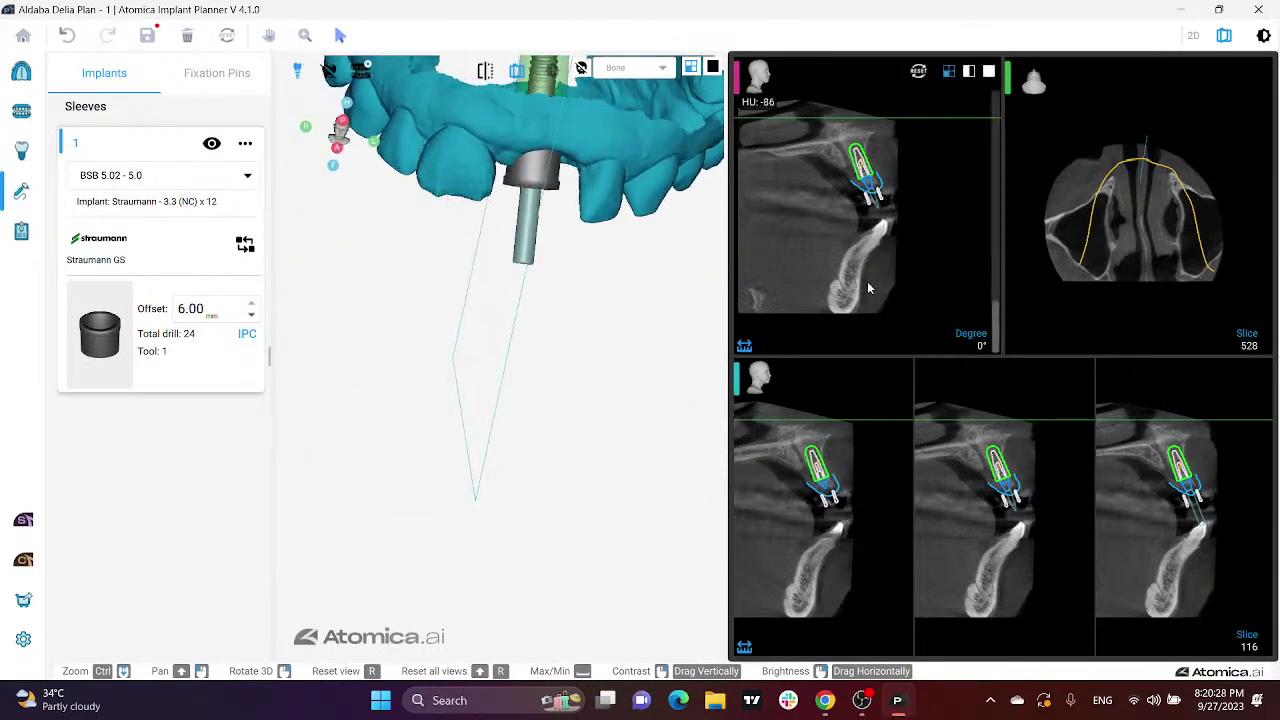
pyautogui.scroll(-1, 812, 380)
# Review the enlarged cross-sections of sleeve and drill, then switch to the report stage.
pyautogui.press('space')
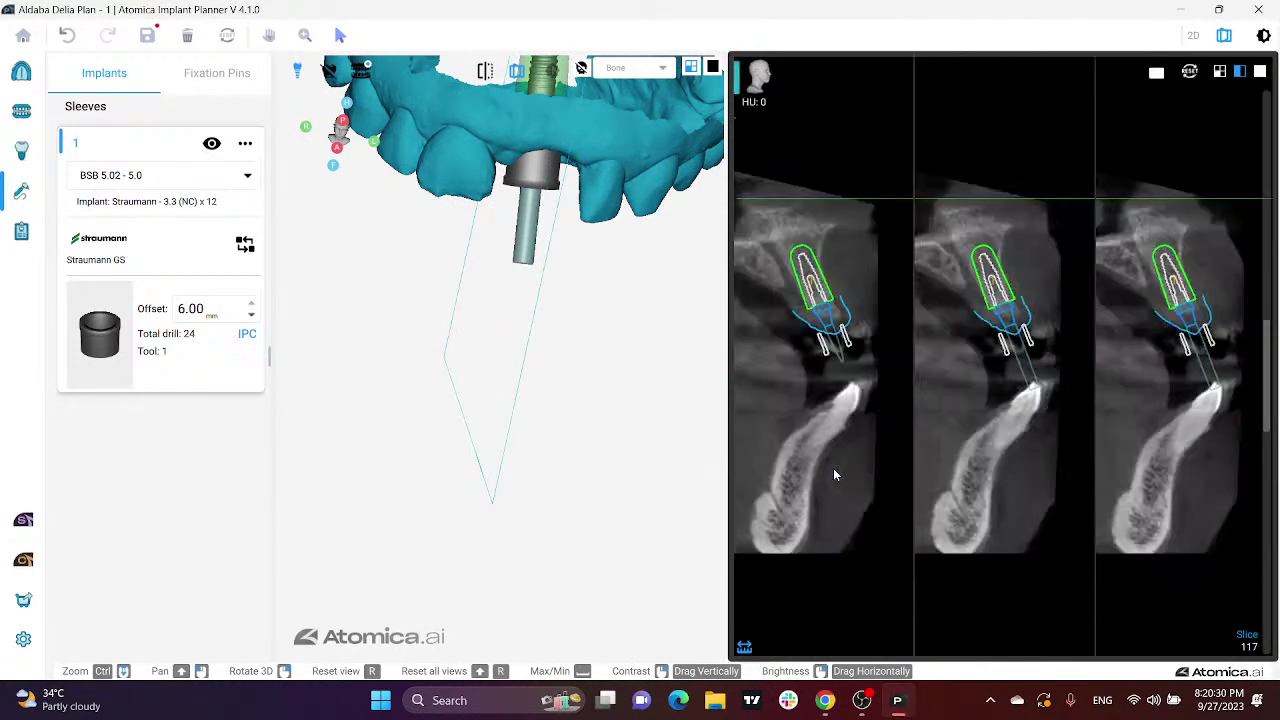
pyautogui.scroll(4, 875, 330)
pyautogui.scroll(-4, 865, 335)
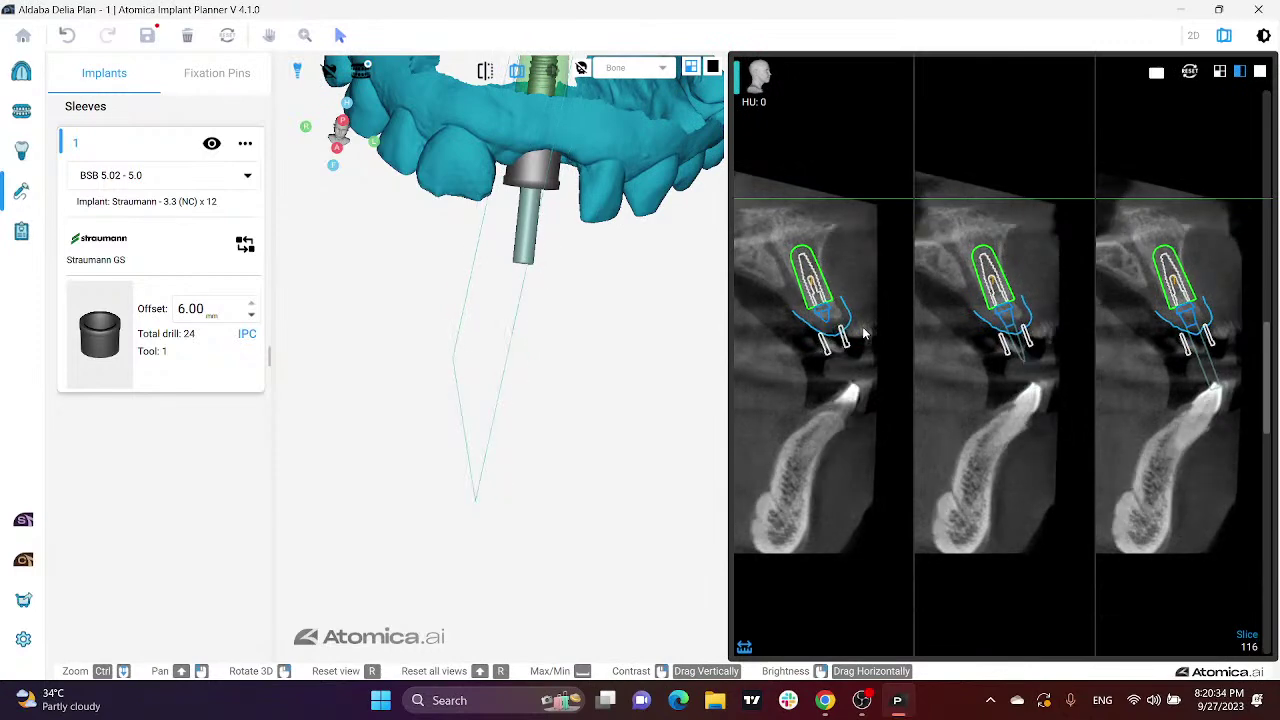
pyautogui.scroll(-1, 865, 335)
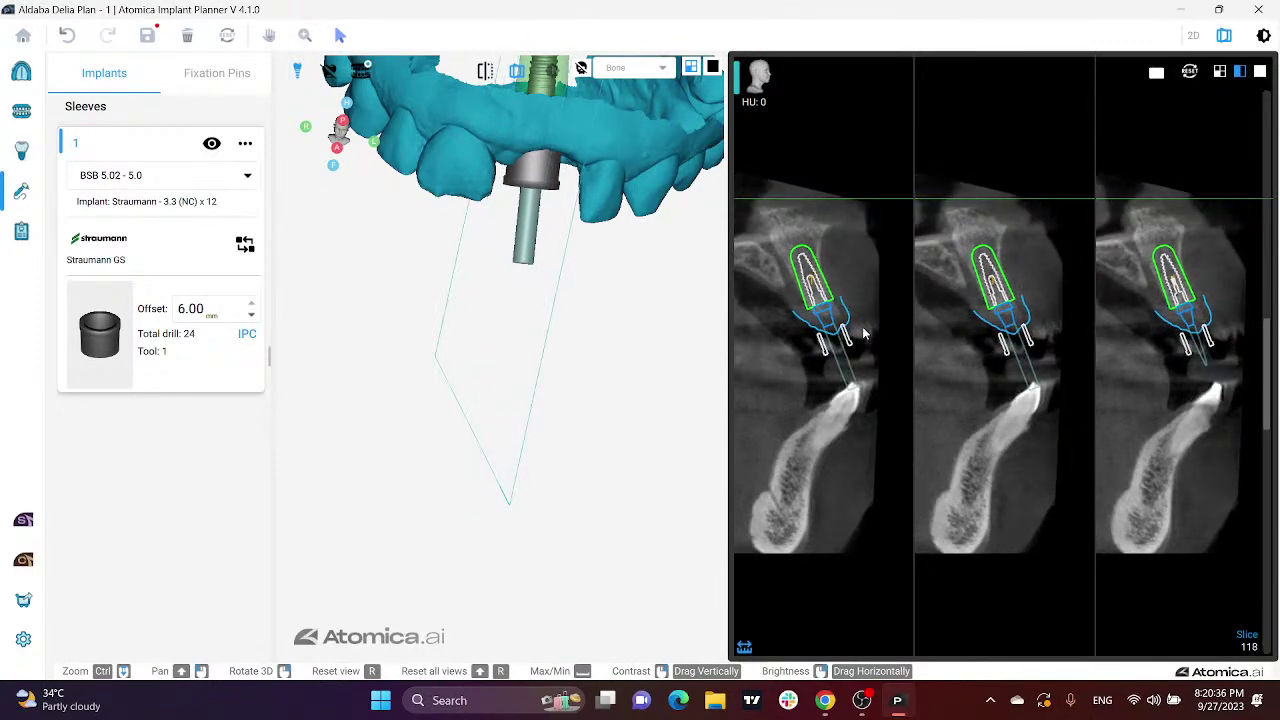
pyautogui.scroll(-2, 840, 350)
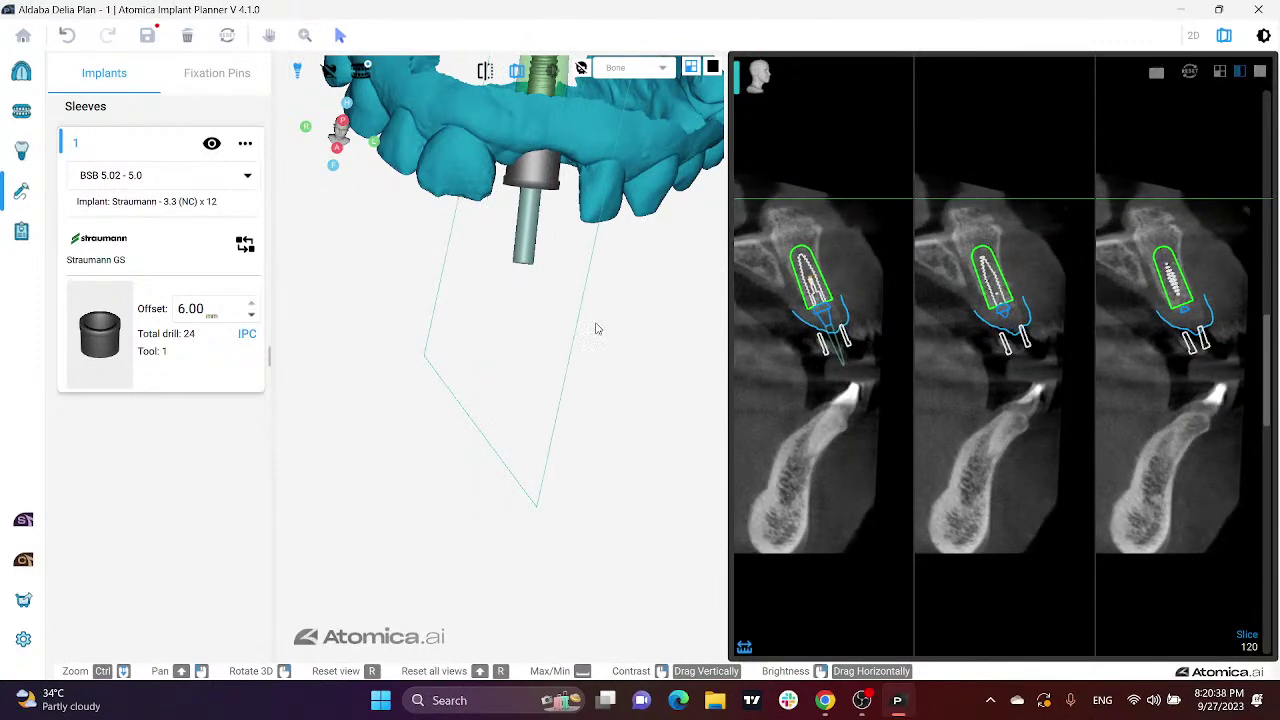
pyautogui.moveTo(594, 312); pyautogui.dragTo(586, 286)
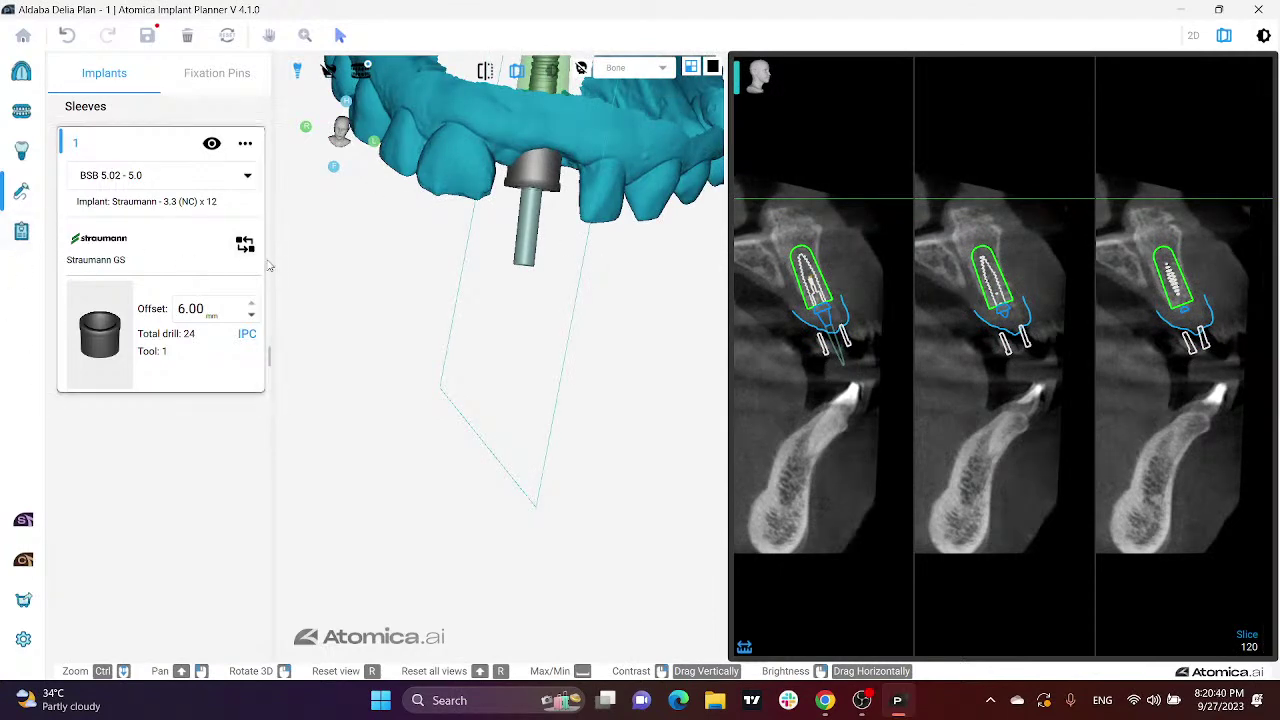
pyautogui.rightClick(552, 210)
pyautogui.click(632, 478)
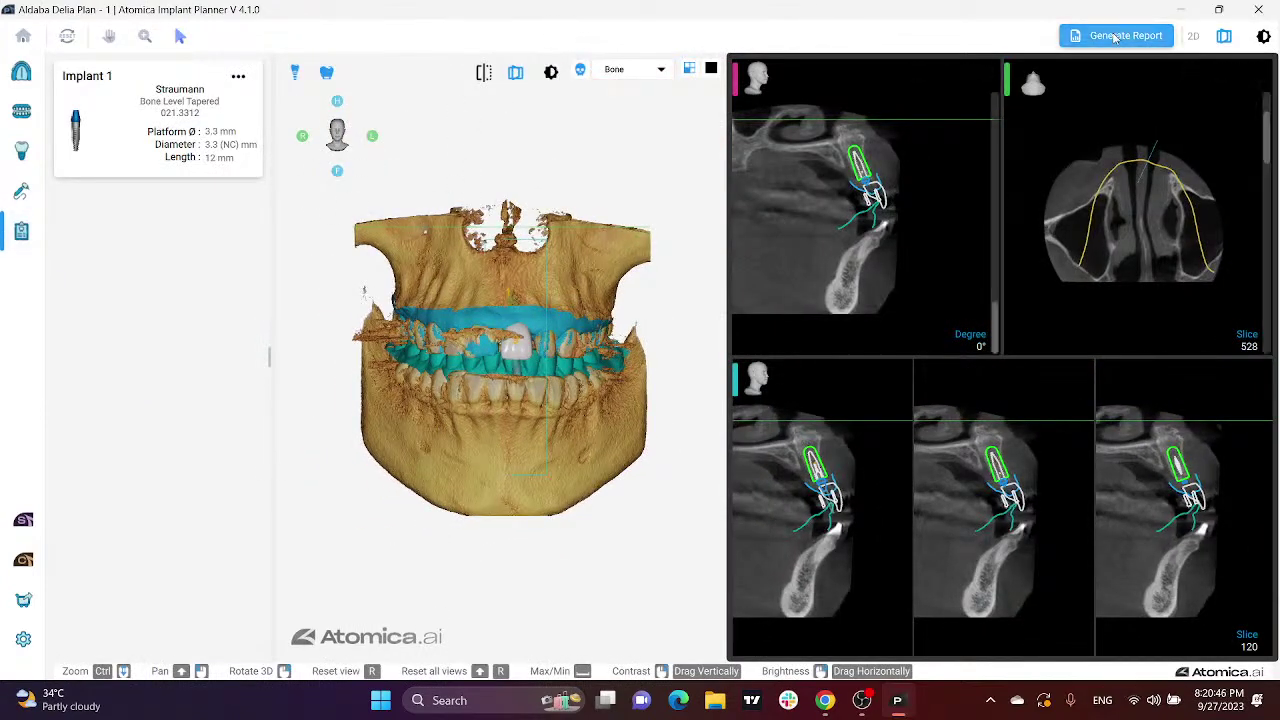
# Generate the 8-page landscape A4 report, scroll through the preview, and start its PDF export.
pyautogui.click(1116, 35)
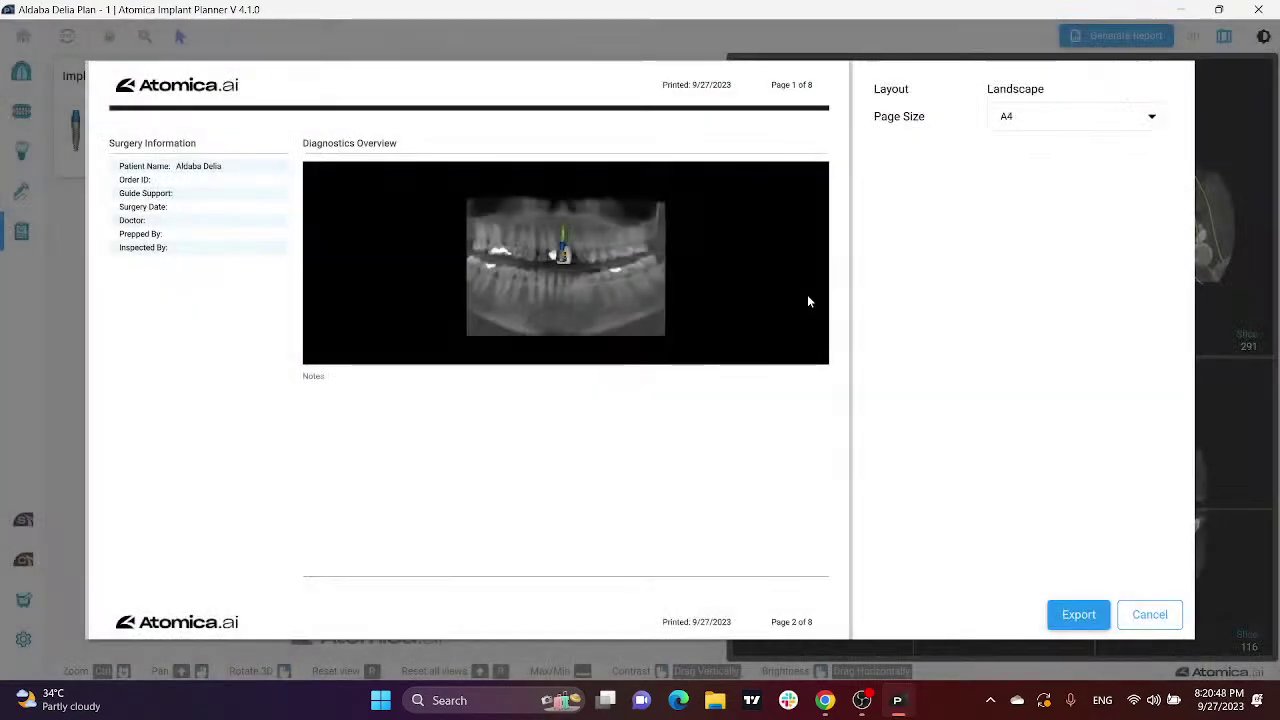
pyautogui.scroll(-1, 735, 284)
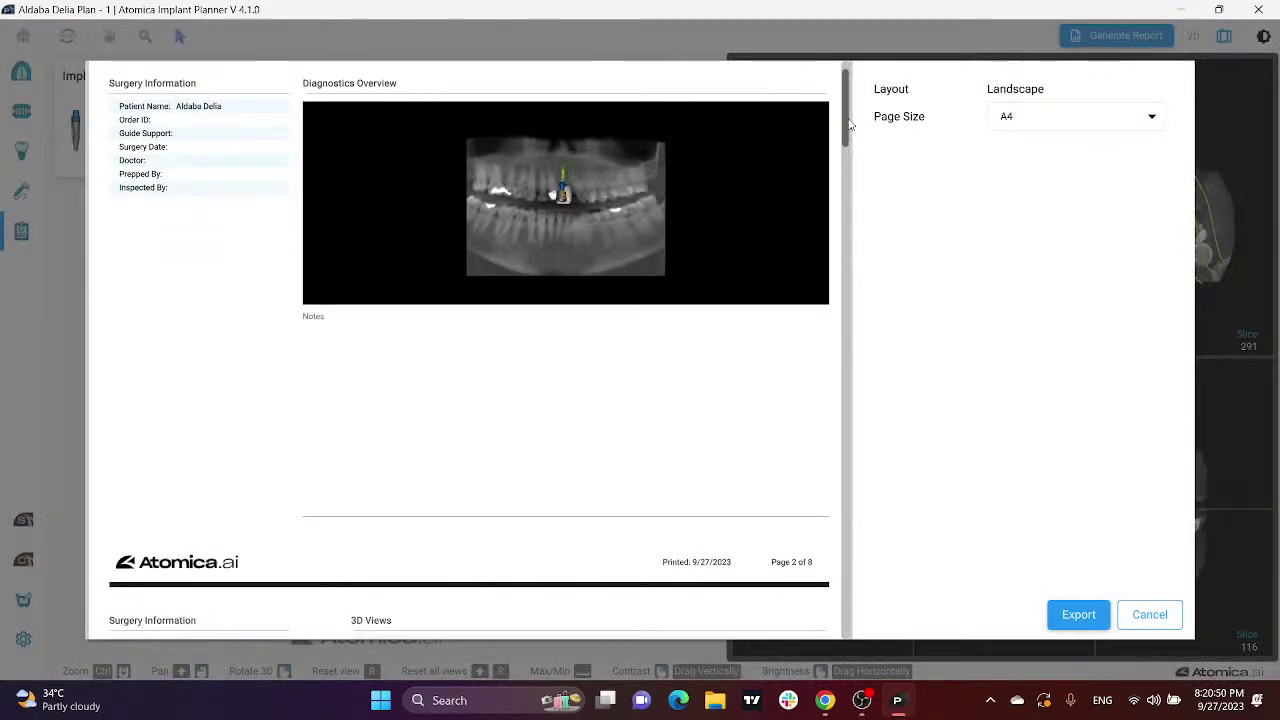
pyautogui.moveTo(847, 124); pyautogui.dragTo(848, 452)
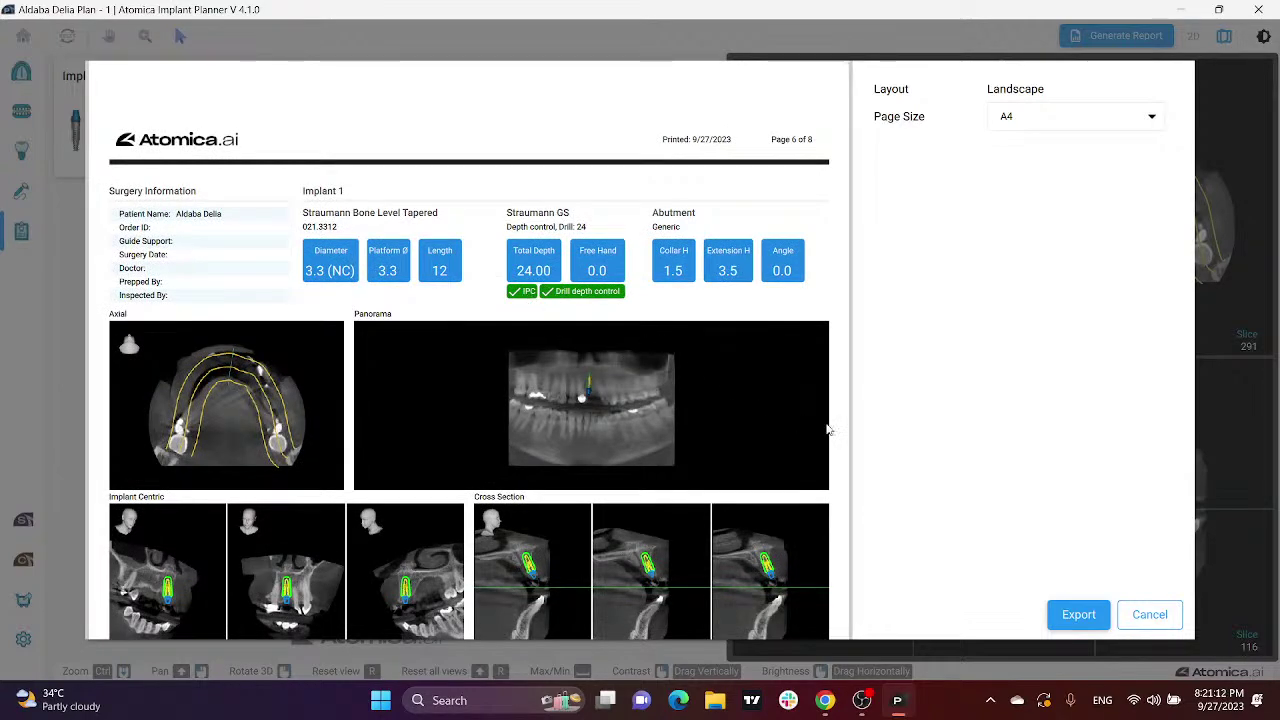
pyautogui.scroll(-10, 831, 431)
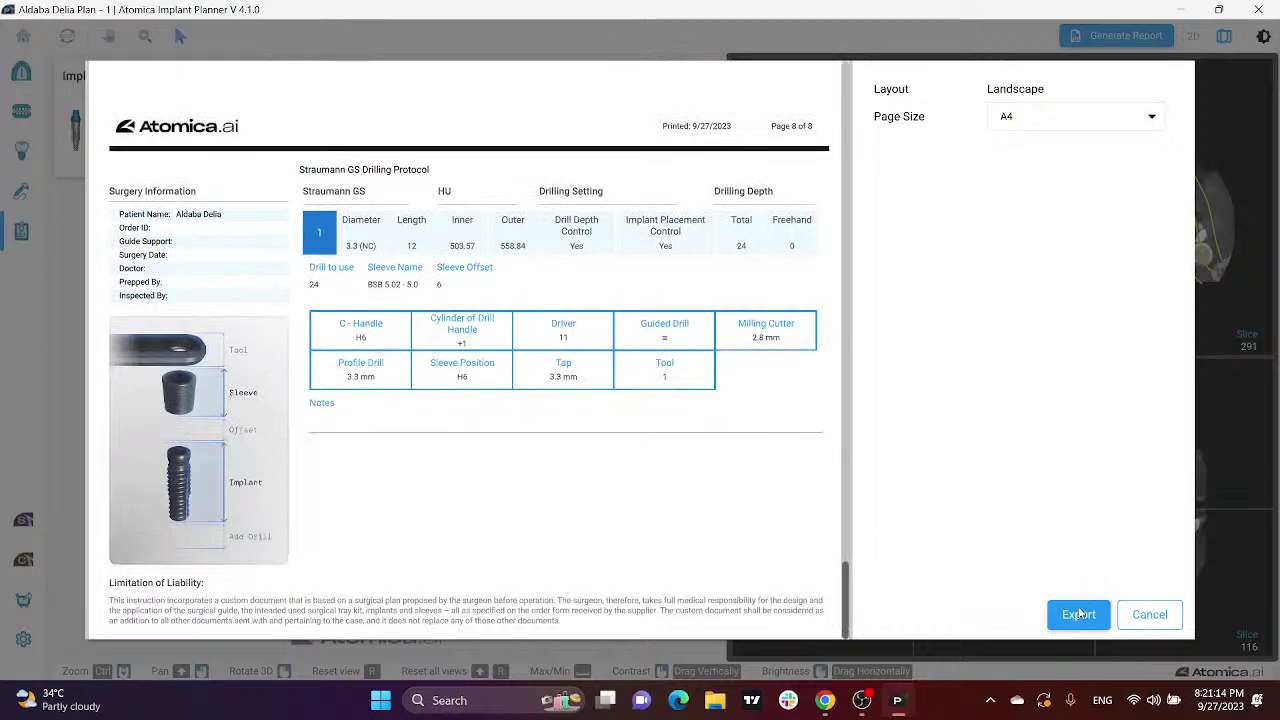
pyautogui.click(1078, 614)
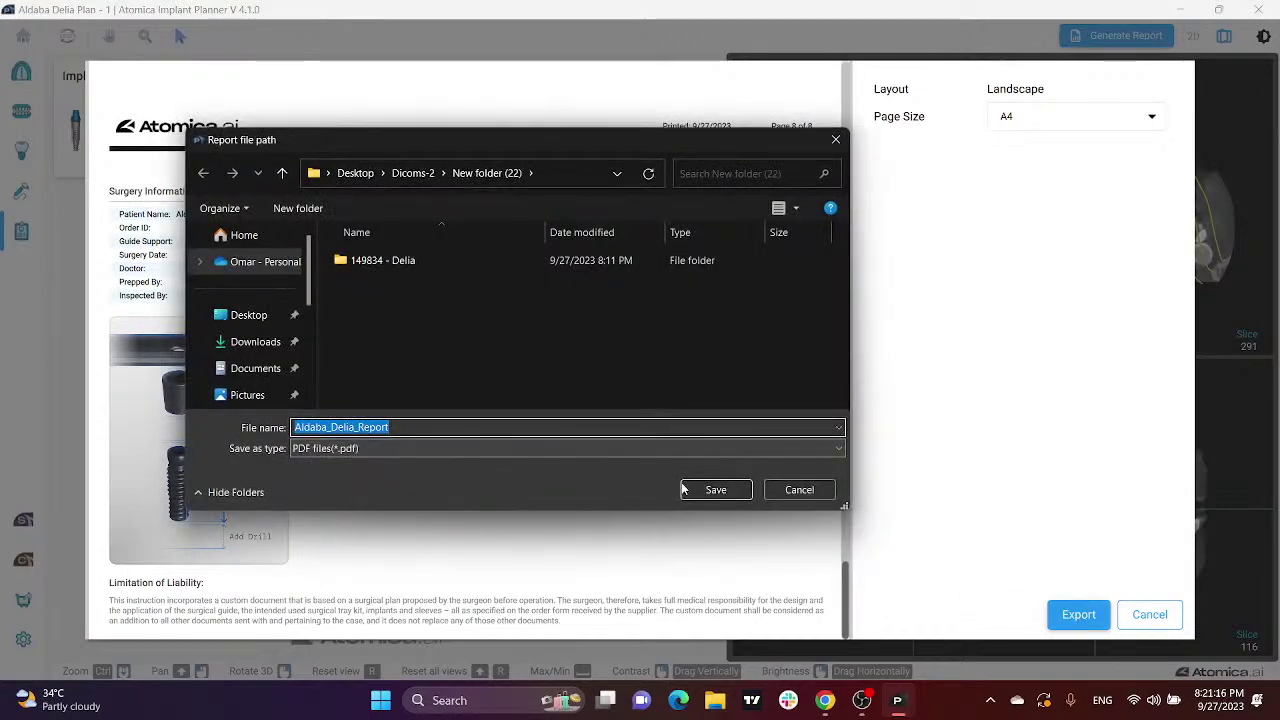
# Save the report as a PDF, then launch Atomica Design, saving the plan changes.
pyautogui.click(716, 490)
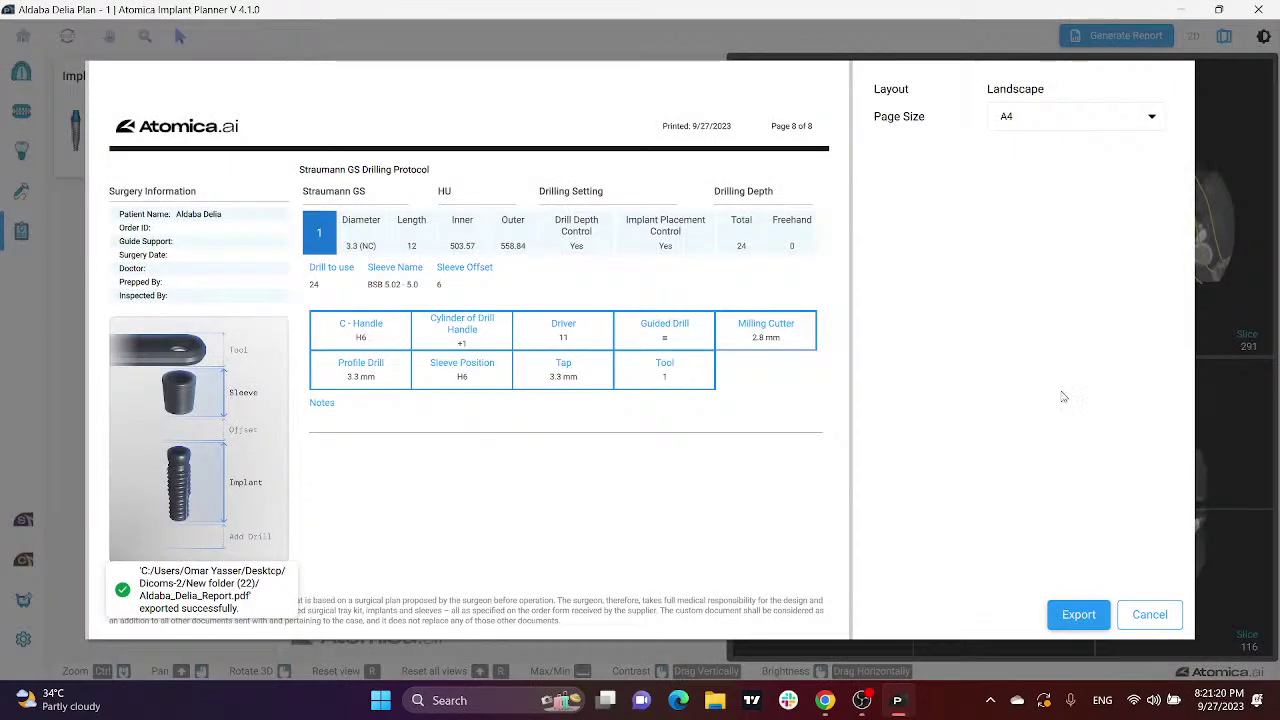
pyautogui.click(1149, 613)
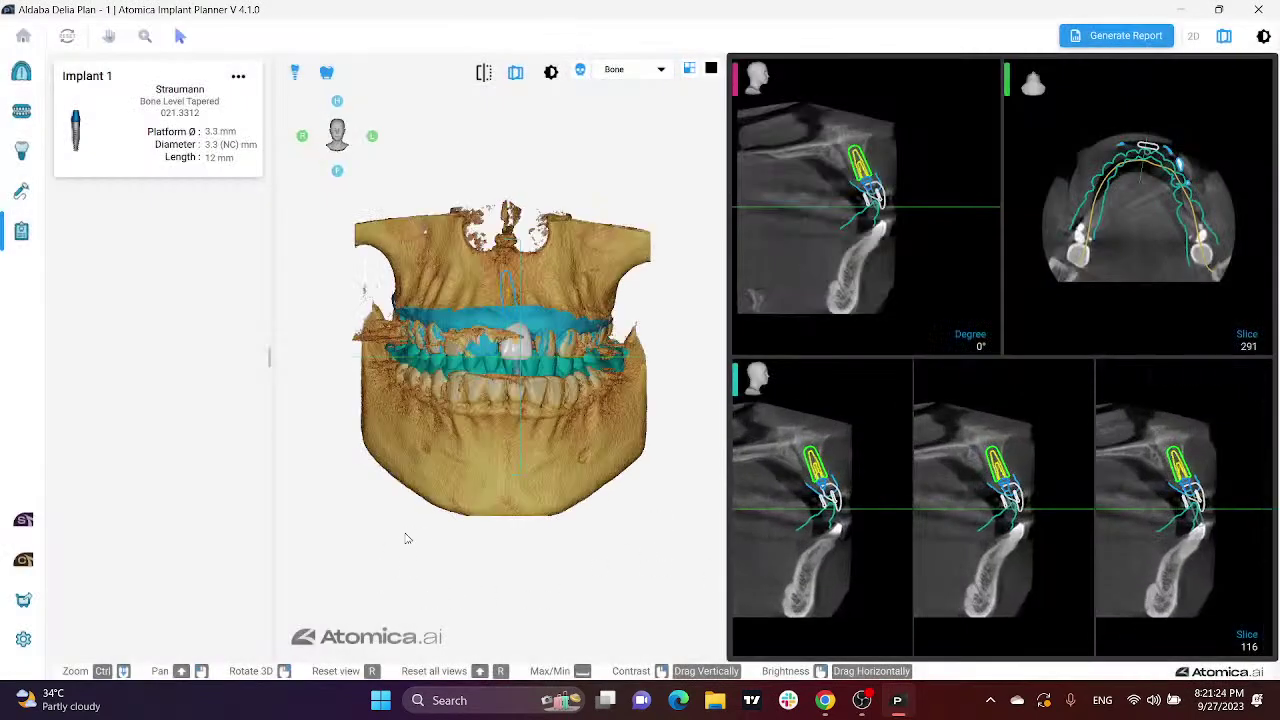
pyautogui.moveTo(481, 463); pyautogui.dragTo(398, 539)
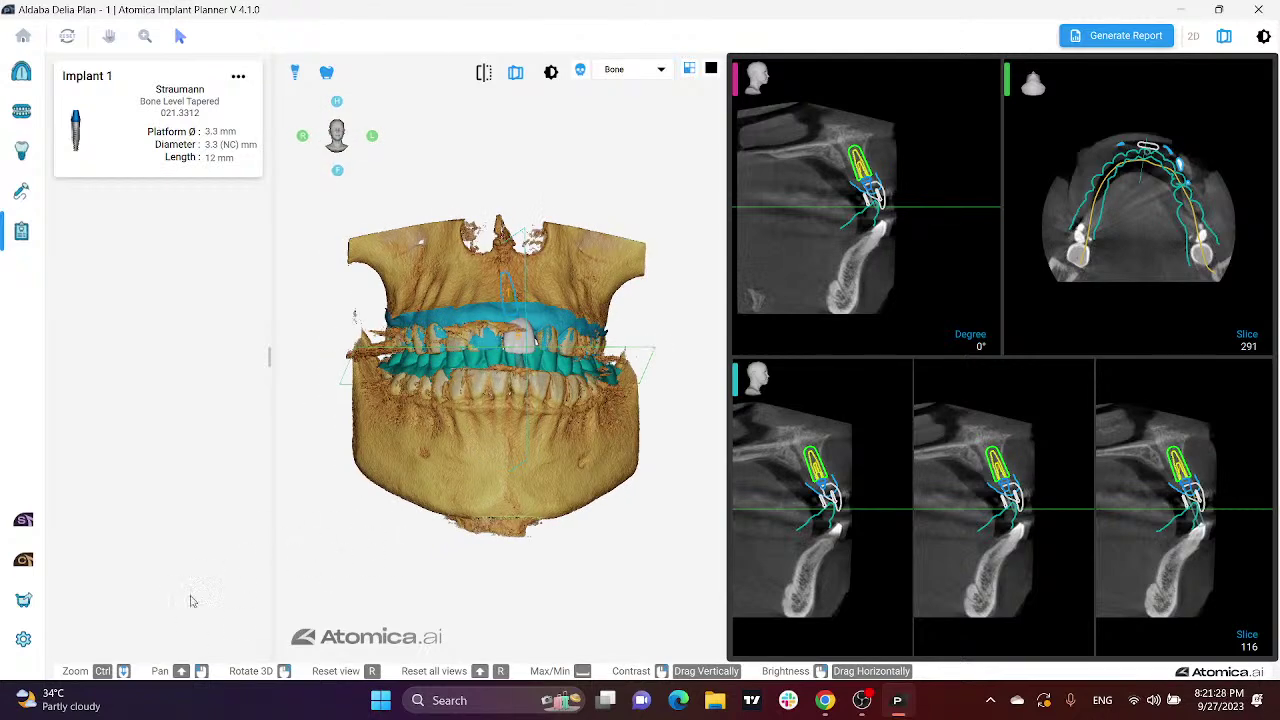
pyautogui.click(24, 563)
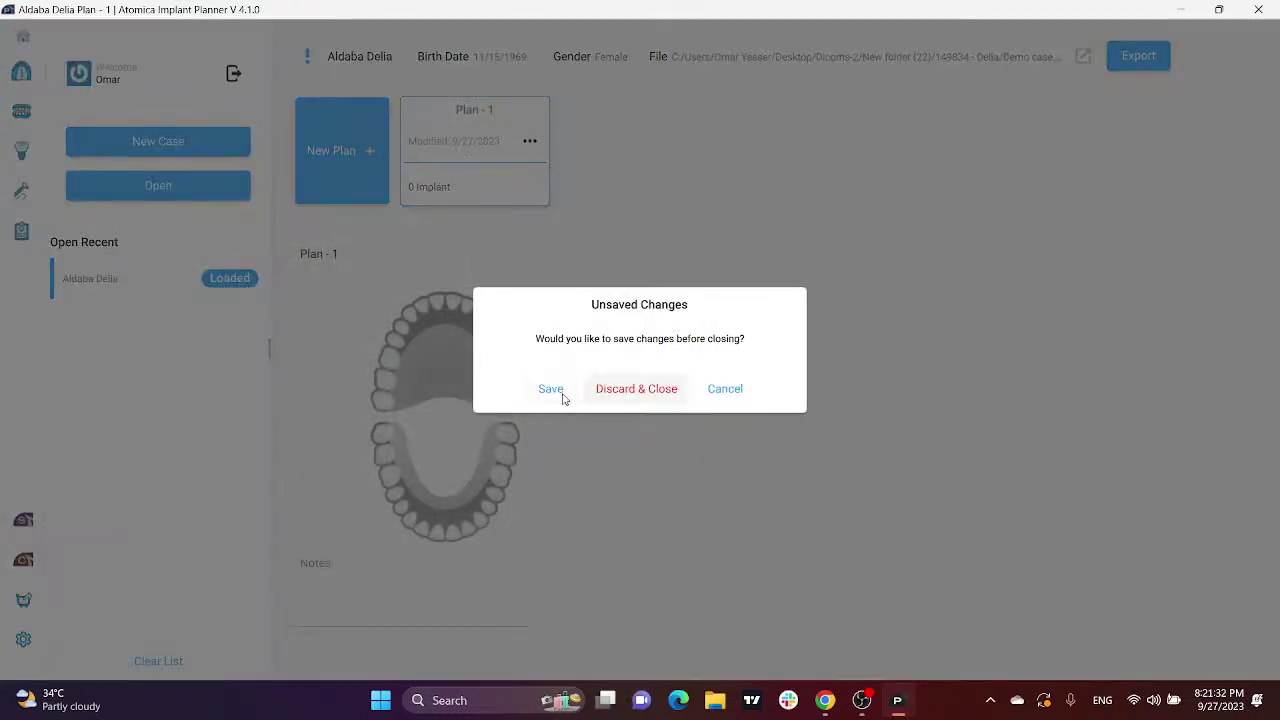
pyautogui.click(560, 394)
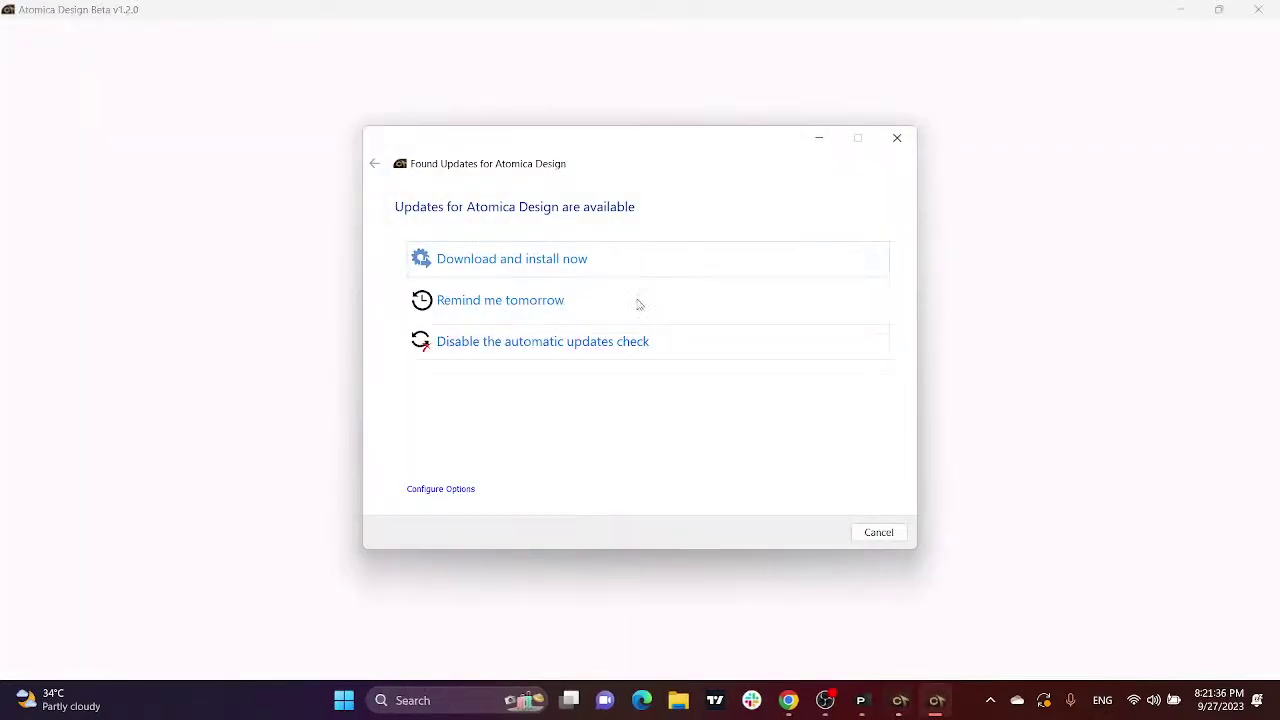
# Dismiss the update notice, open the case without migrating the file, and hide MandibularAnatomy.
pyautogui.click(897, 137)
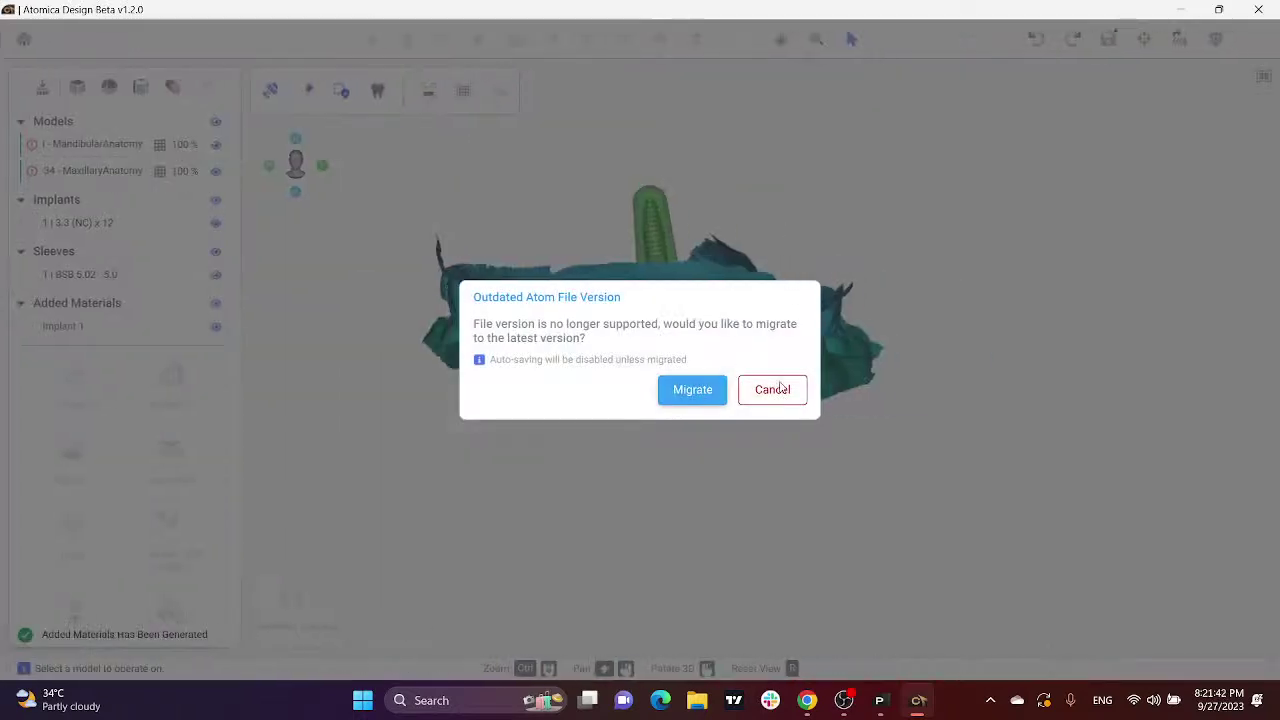
pyautogui.click(777, 392)
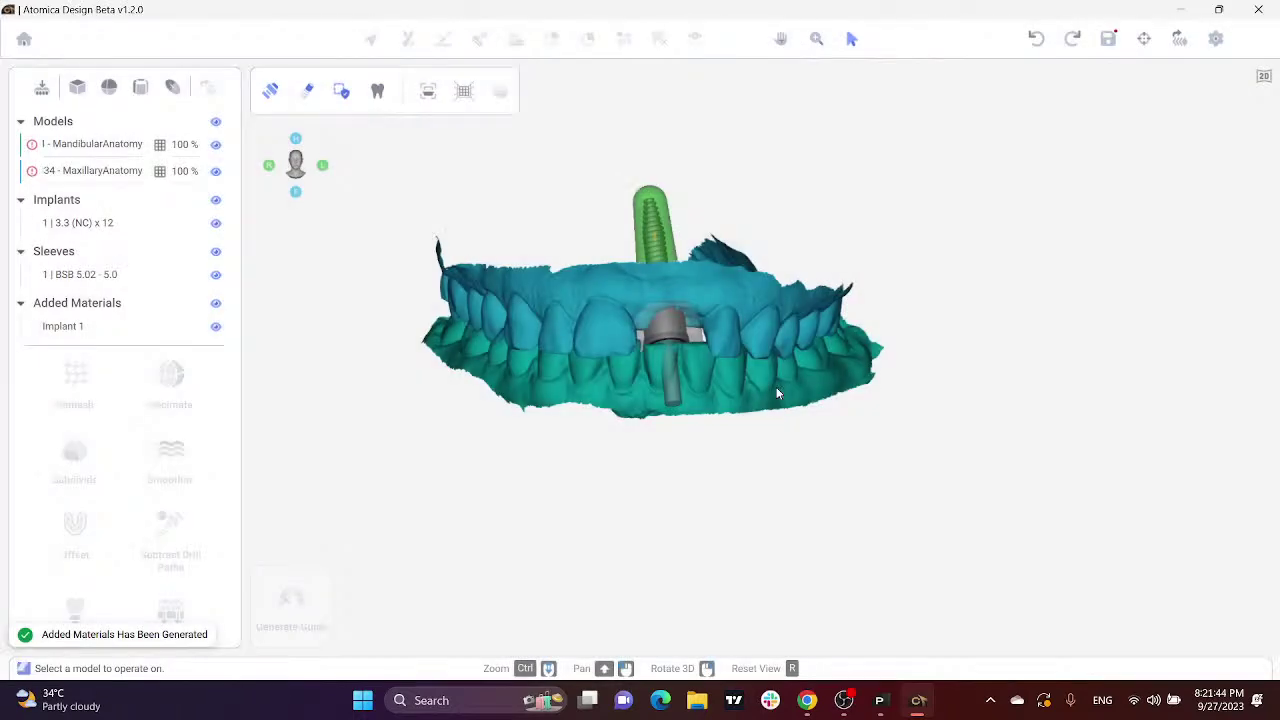
pyautogui.moveTo(664, 380); pyautogui.dragTo(626, 416, button='middle')
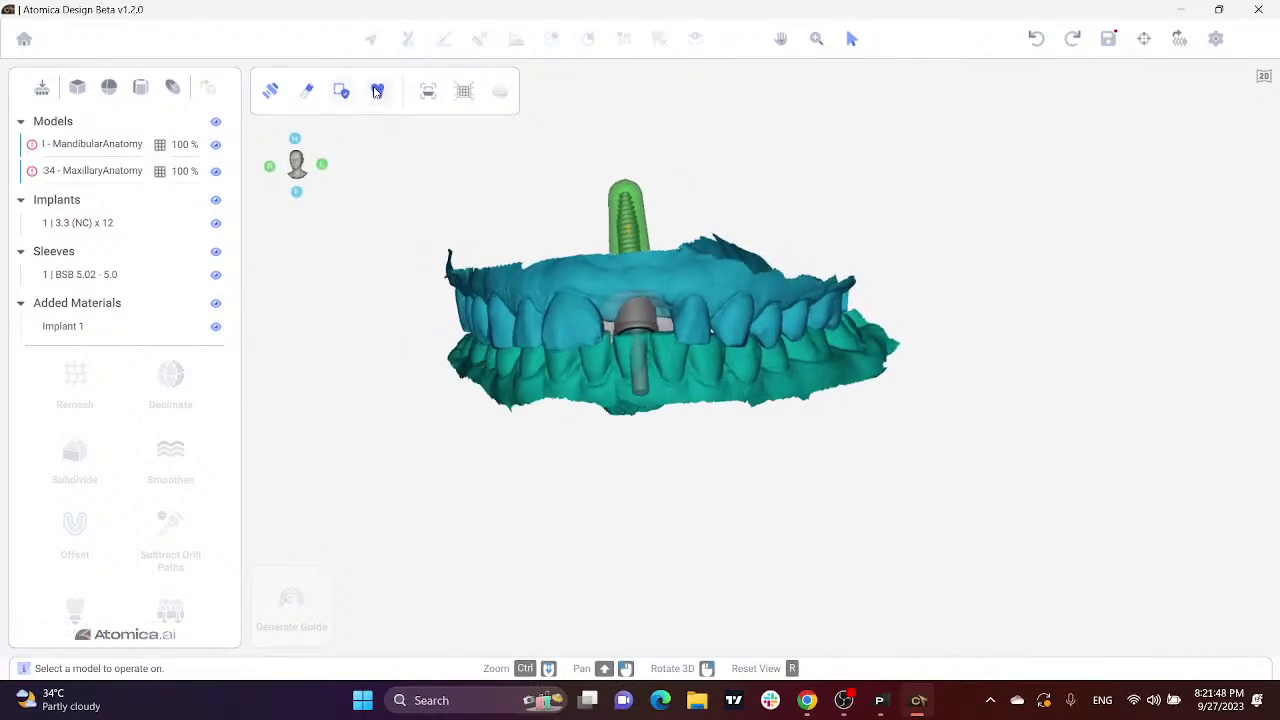
pyautogui.moveTo(575, 280); pyautogui.dragTo(540, 310, button='middle')
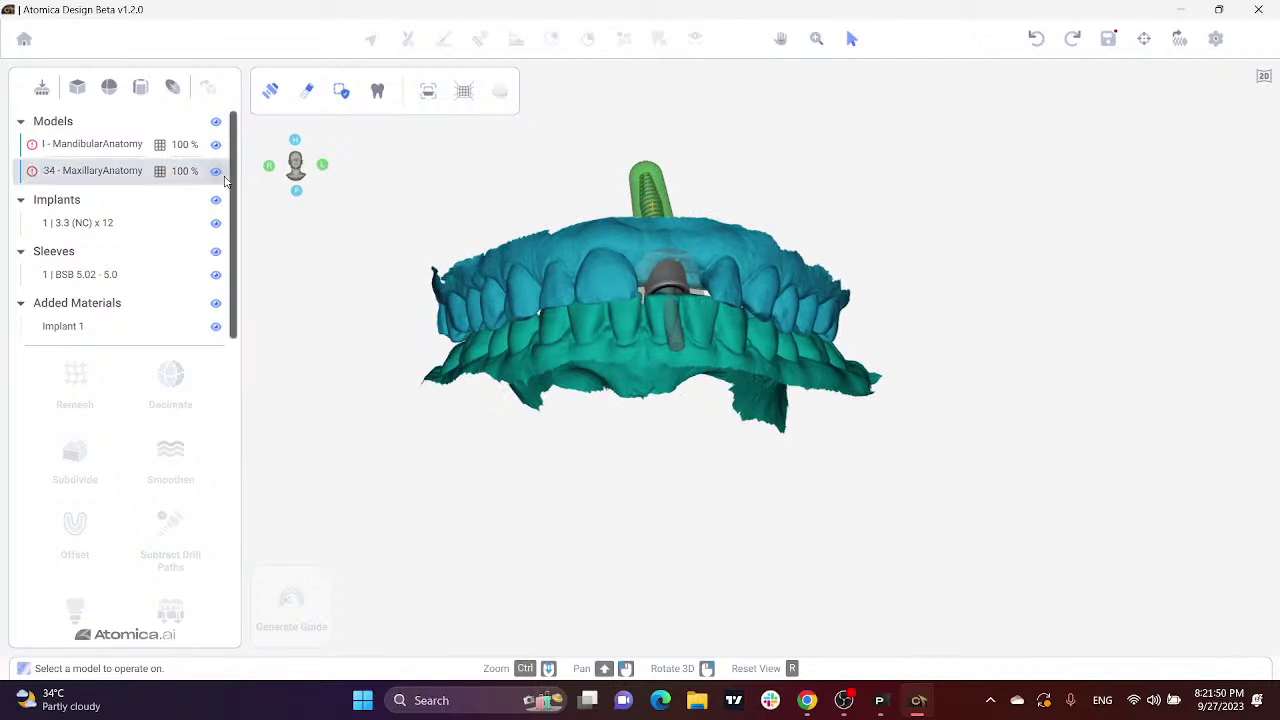
pyautogui.click(215, 144)
pyautogui.moveTo(553, 363); pyautogui.dragTo(532, 330, button='middle')
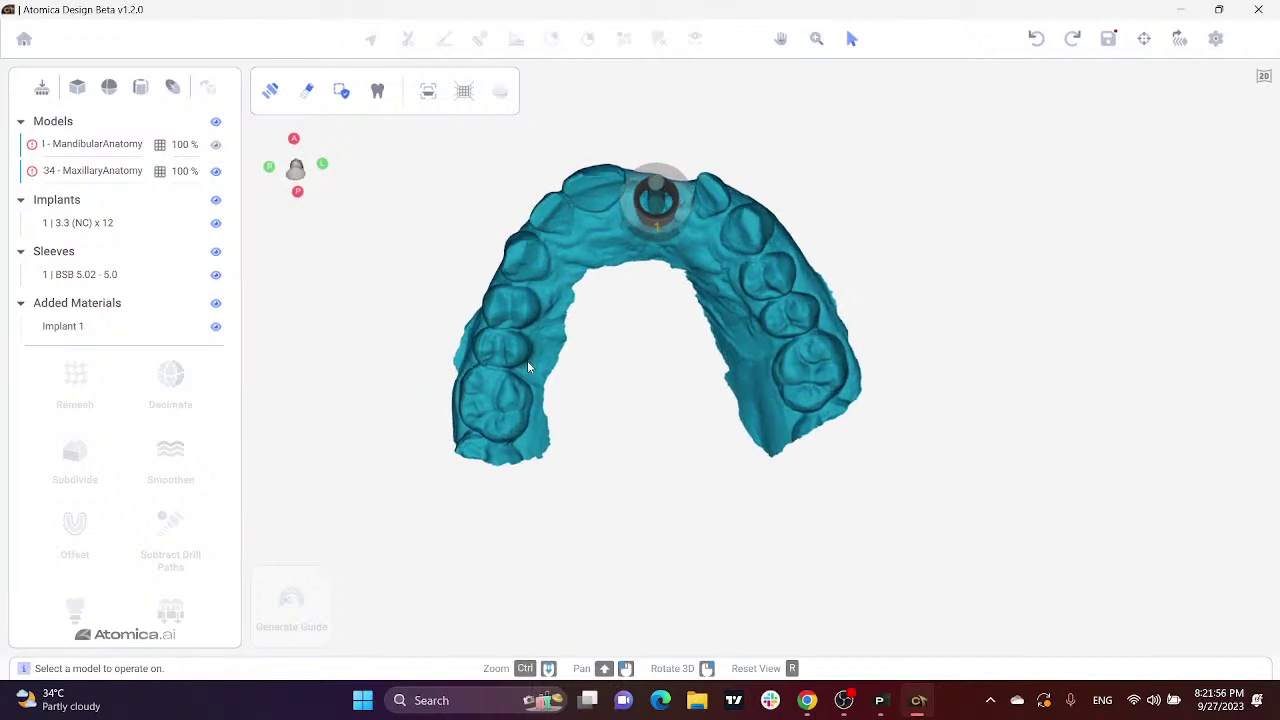
pyautogui.moveTo(674, 340); pyautogui.dragTo(537, 308, button='middle')
# Start a Teeth-Bone guide on MaxillaryAnatomy with the undercut direction set to Manual.
pyautogui.click(540, 303)
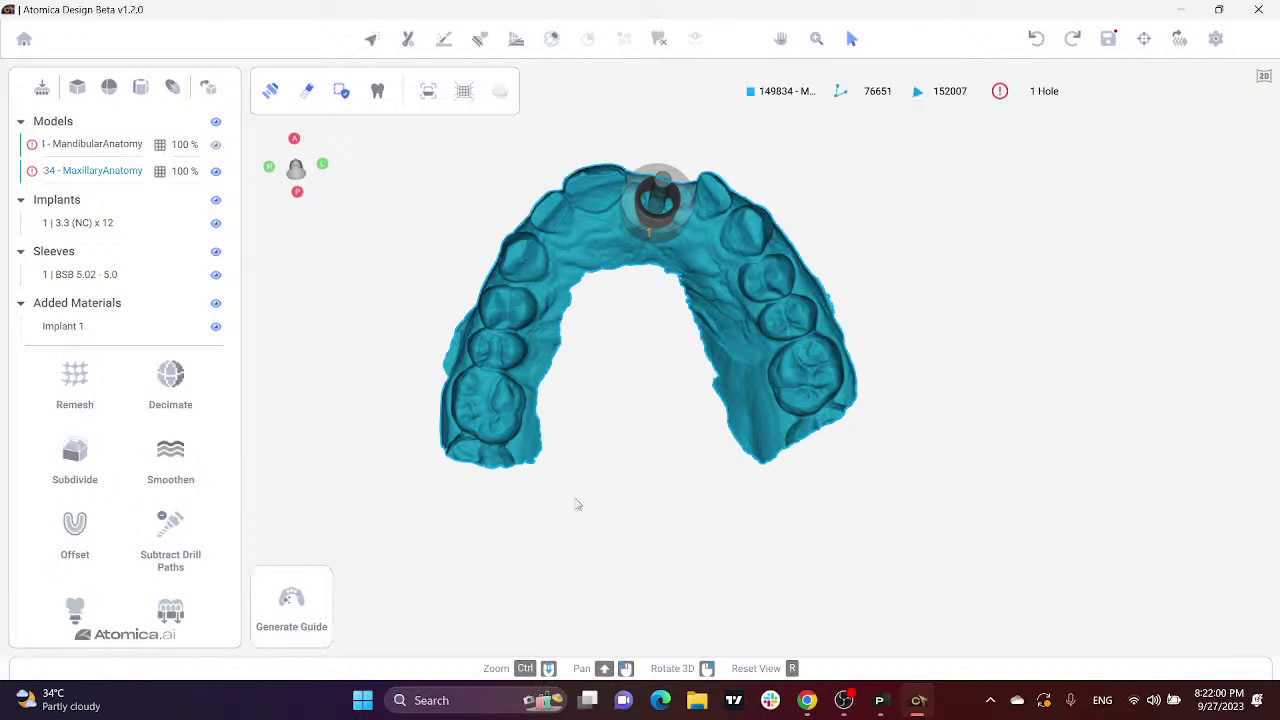
pyautogui.click(291, 605)
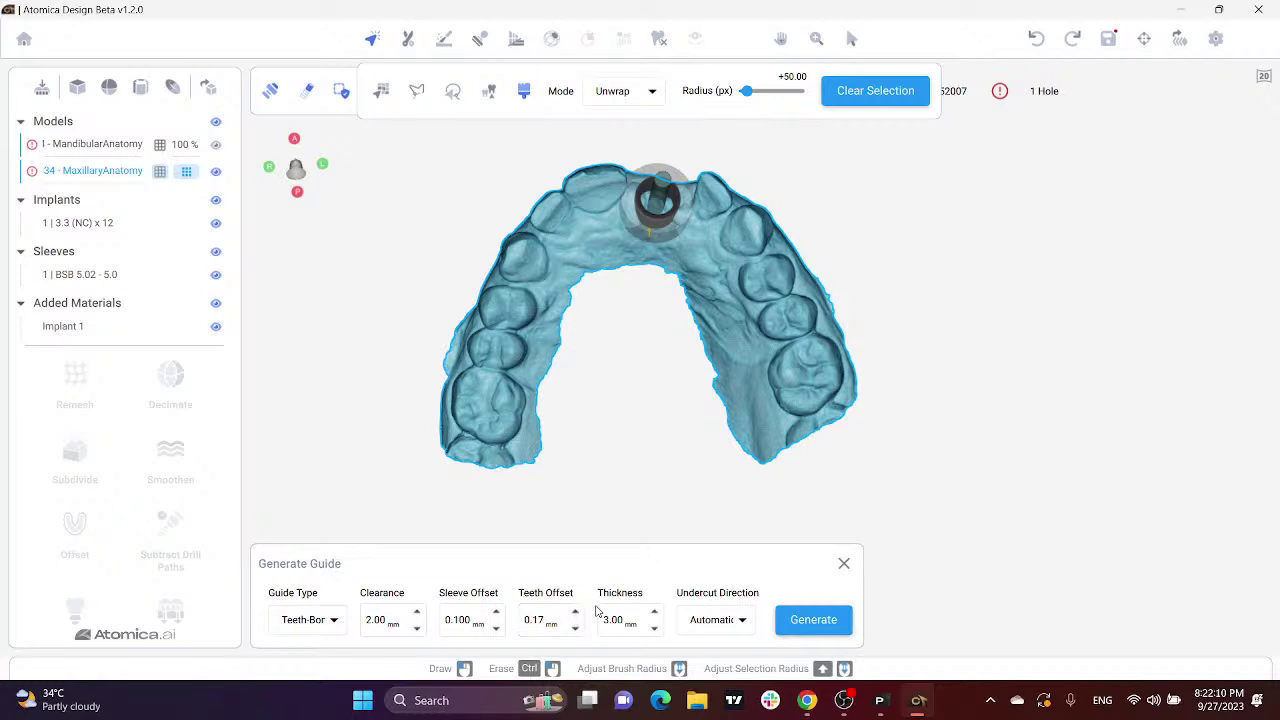
pyautogui.click(337, 620)
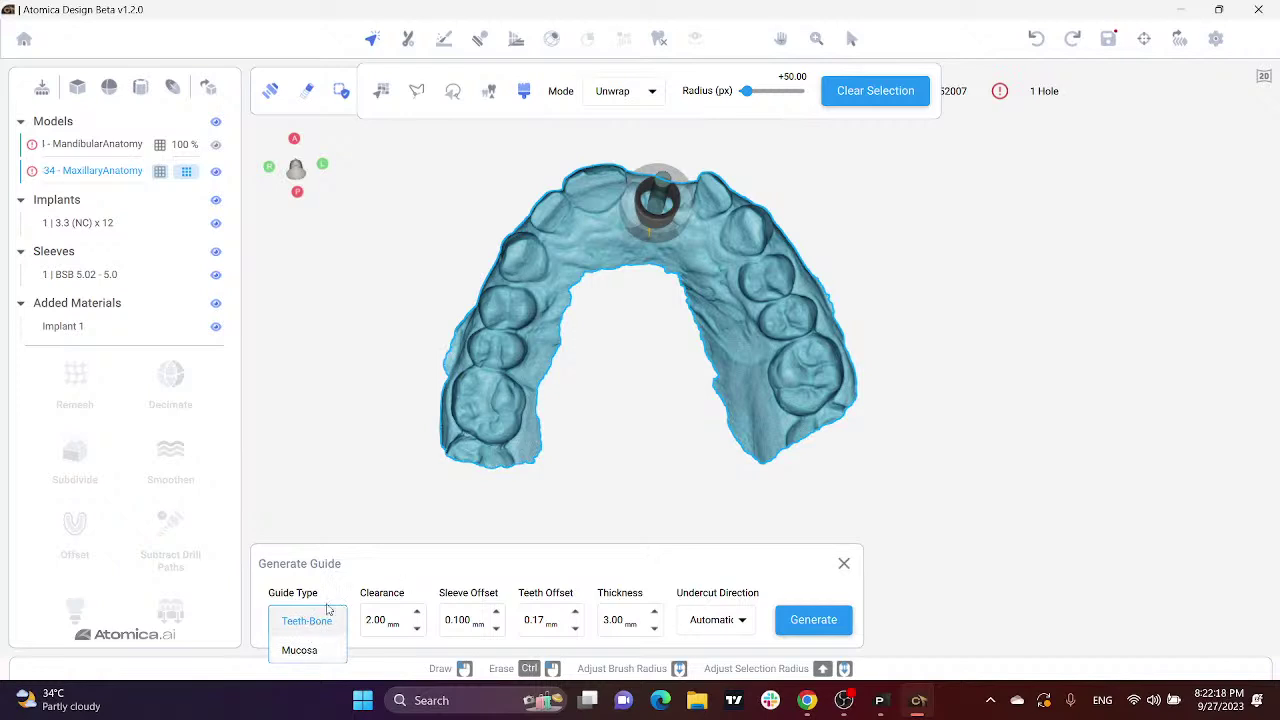
pyautogui.click(397, 578)
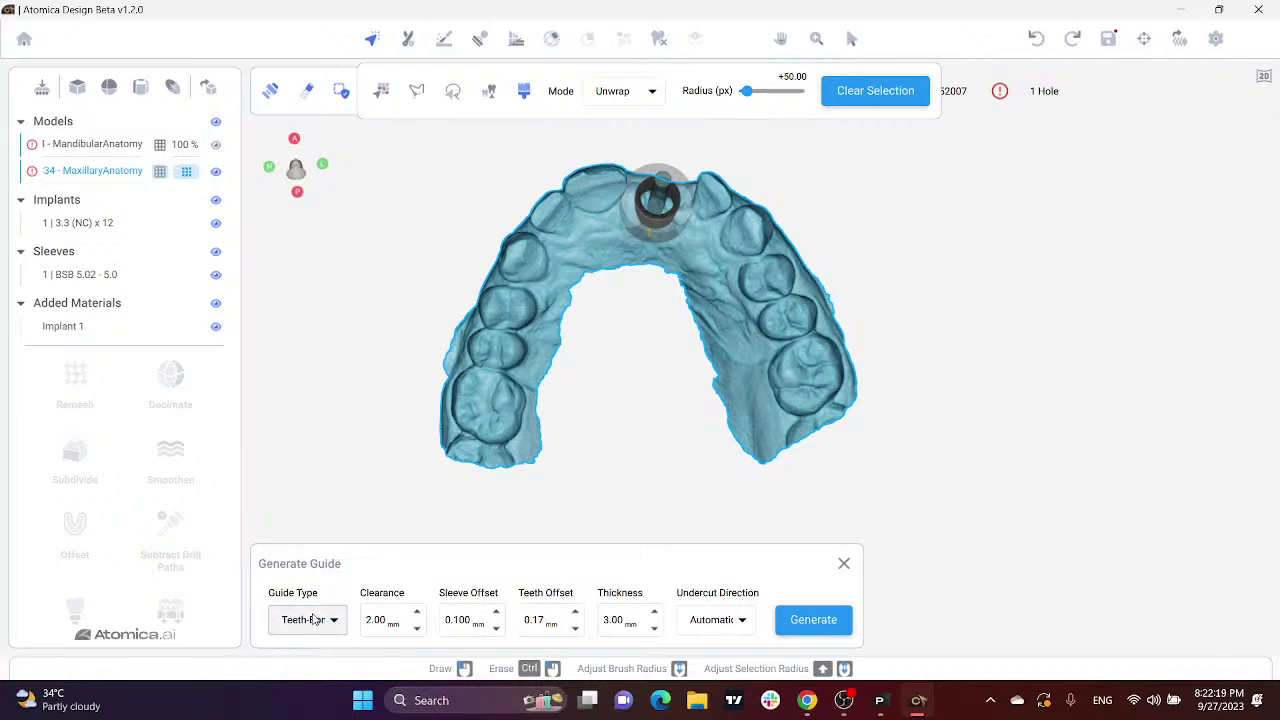
pyautogui.click(727, 631)
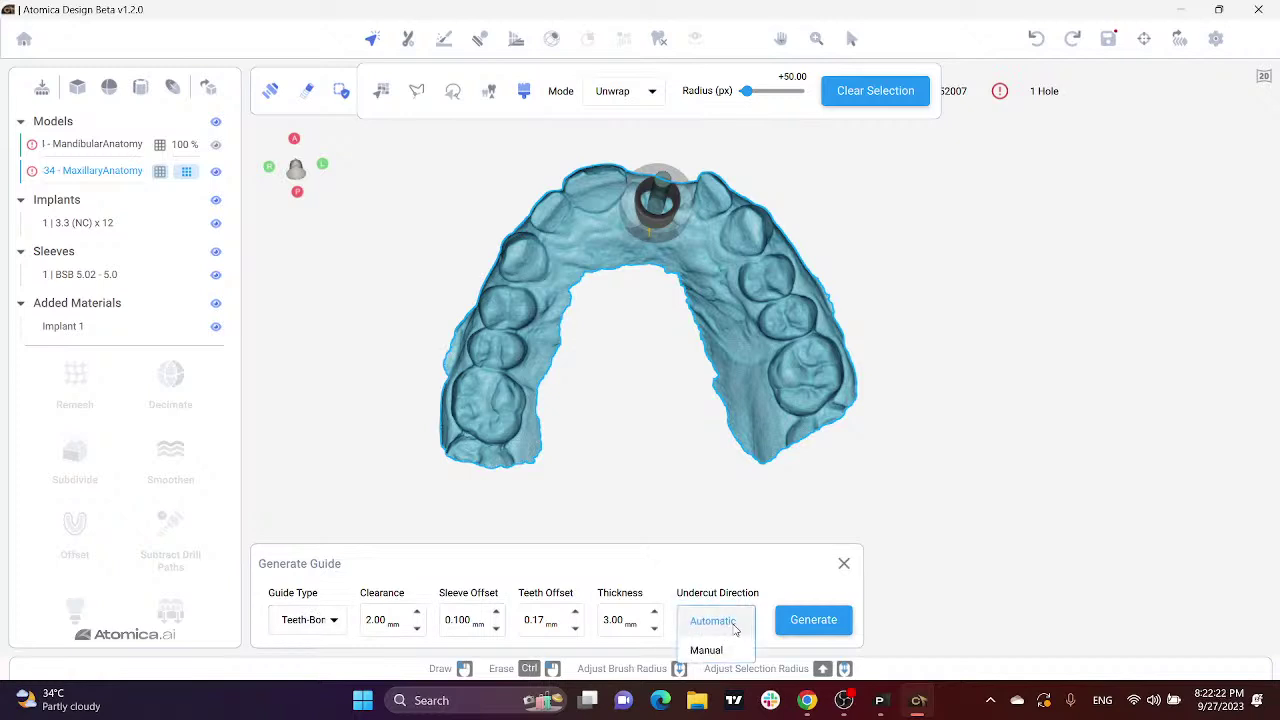
pyautogui.click(712, 650)
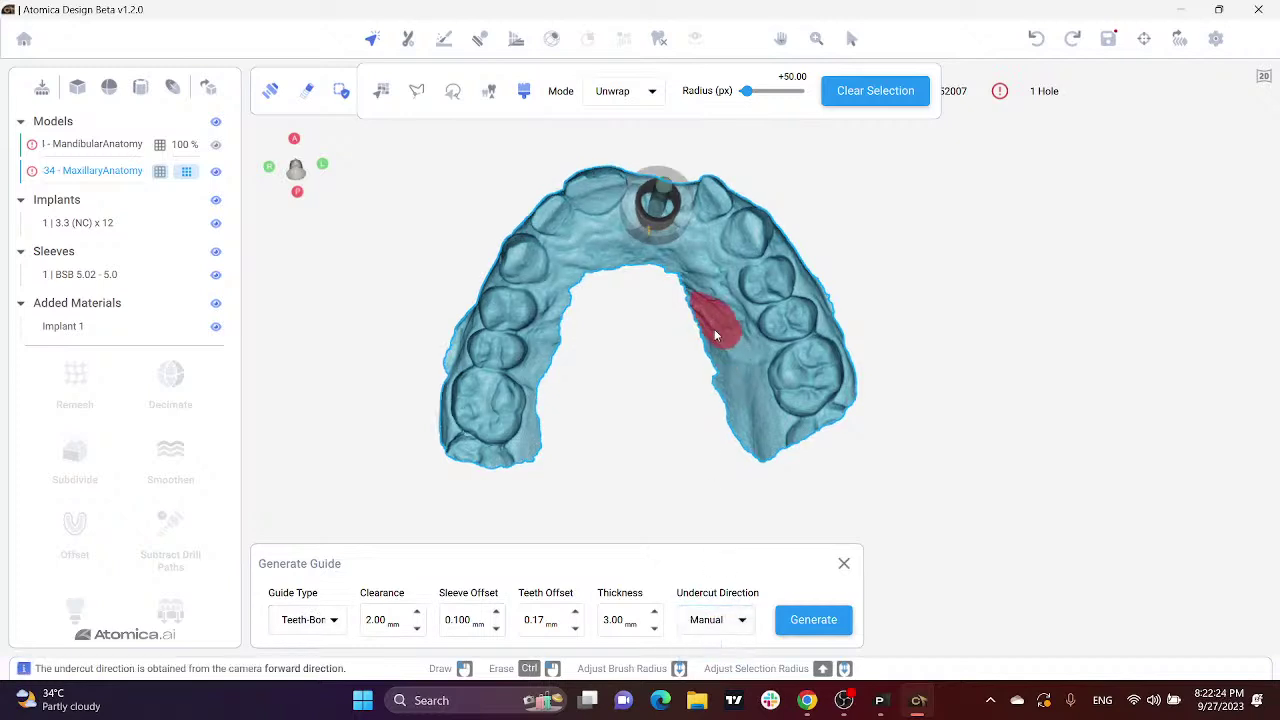
pyautogui.moveTo(714, 341); pyautogui.dragTo(712, 348, button='right')
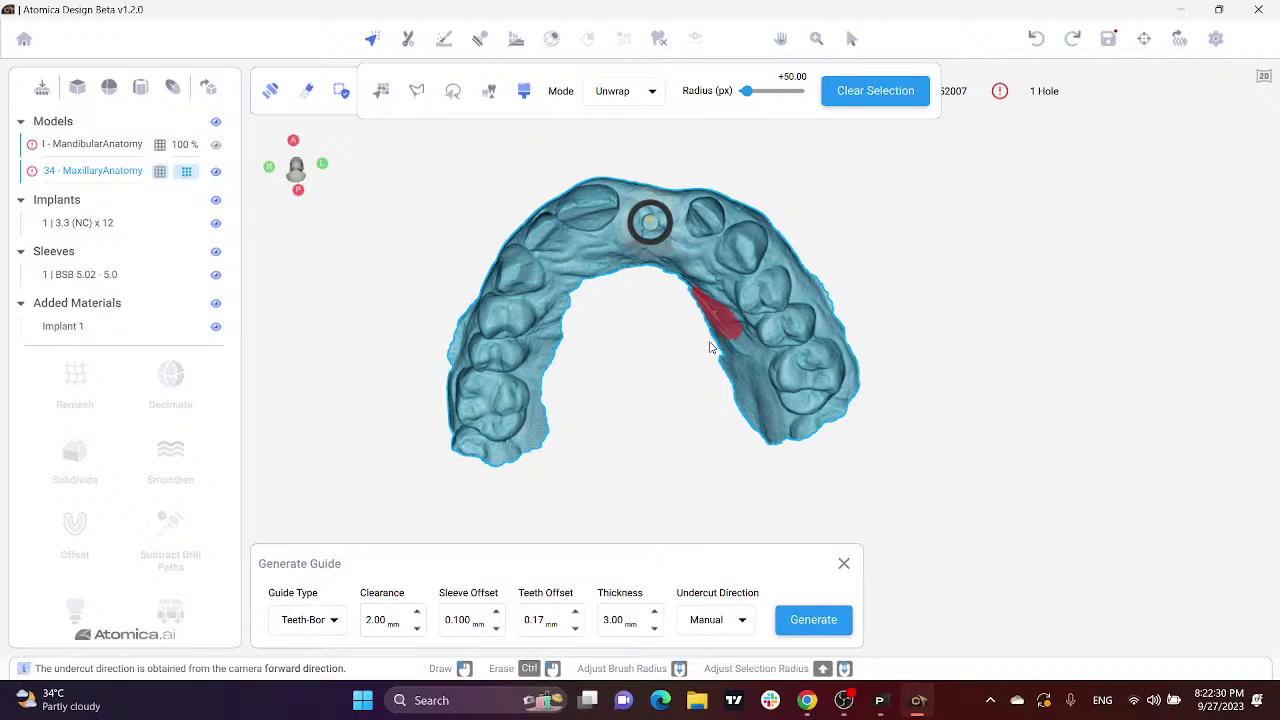
pyautogui.moveTo(710, 347); pyautogui.dragTo(708, 347, button='right')
# Set the guide's undercut direction back to Automatic.
pyautogui.click(715, 610)
pyautogui.click(714, 621)
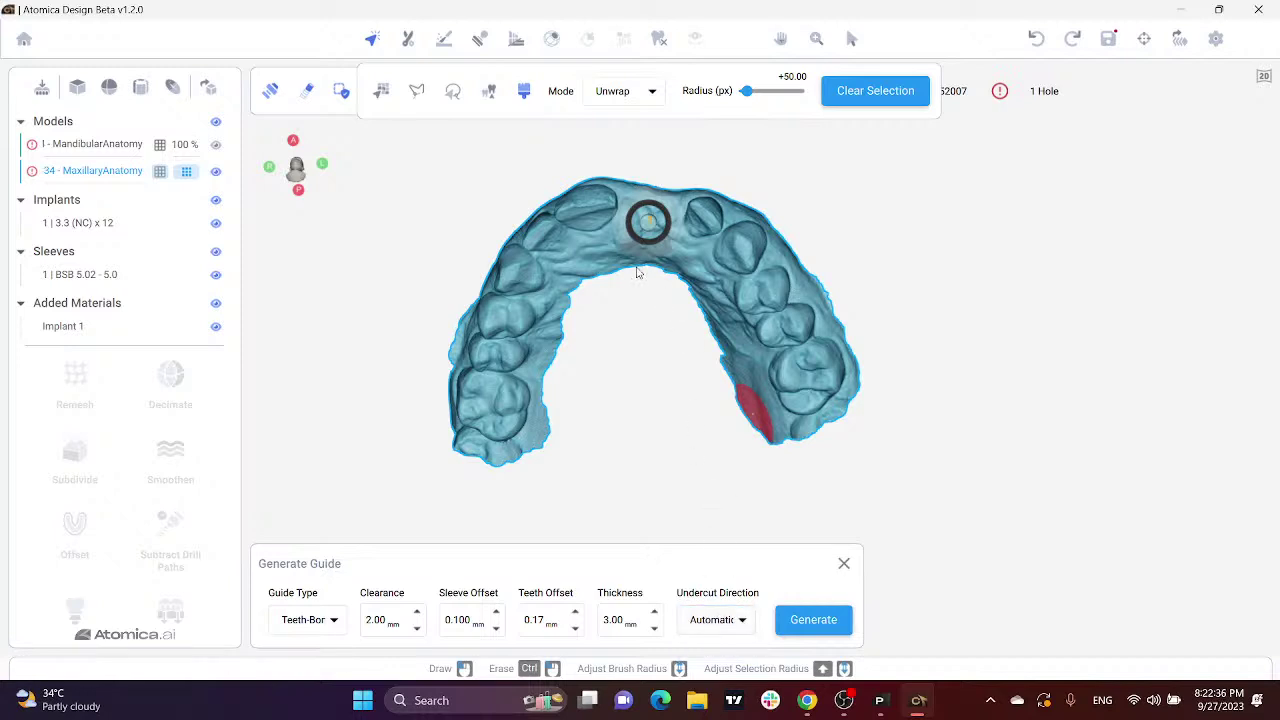
pyautogui.moveTo(637, 272)
pyautogui.mouseDown(button='right')
pyautogui.moveTo(649, 269)
pyautogui.moveTo(591, 357)
pyautogui.moveTo(550, 356)
pyautogui.moveTo(634, 360)
pyautogui.moveTo(592, 399)
pyautogui.mouseUp(button='right')
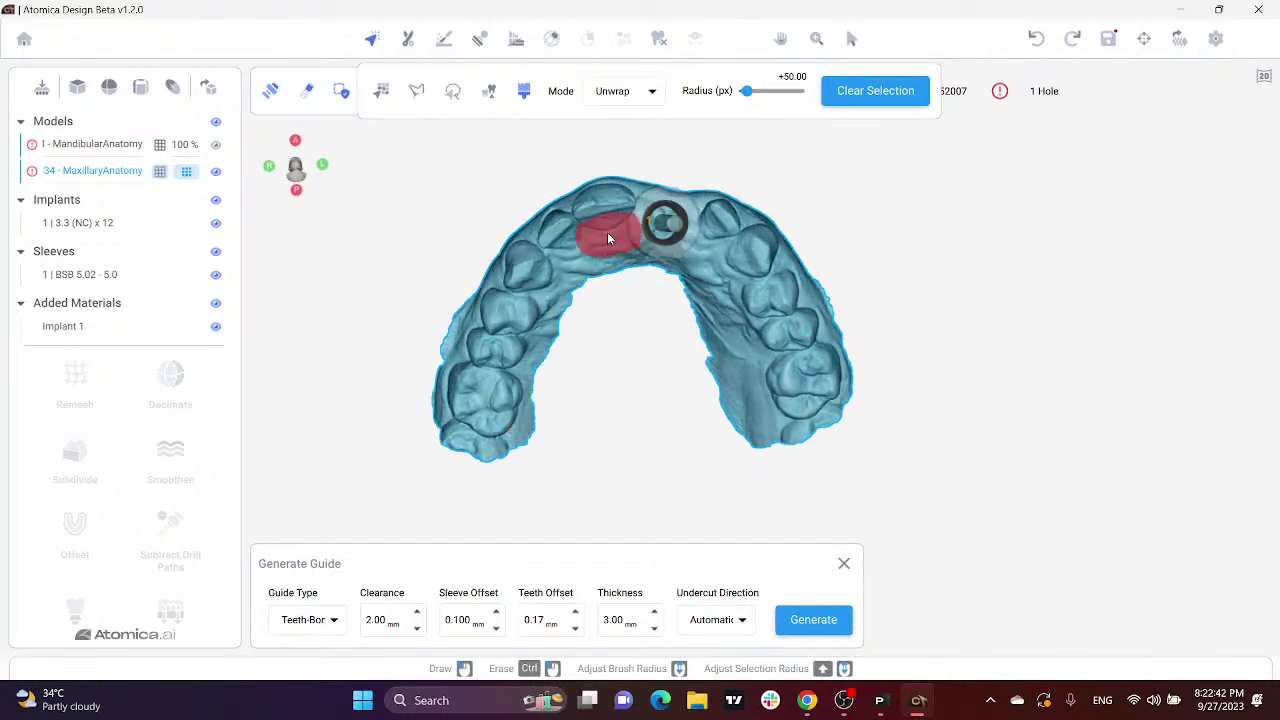
pyautogui.scroll(-4, 607, 238)
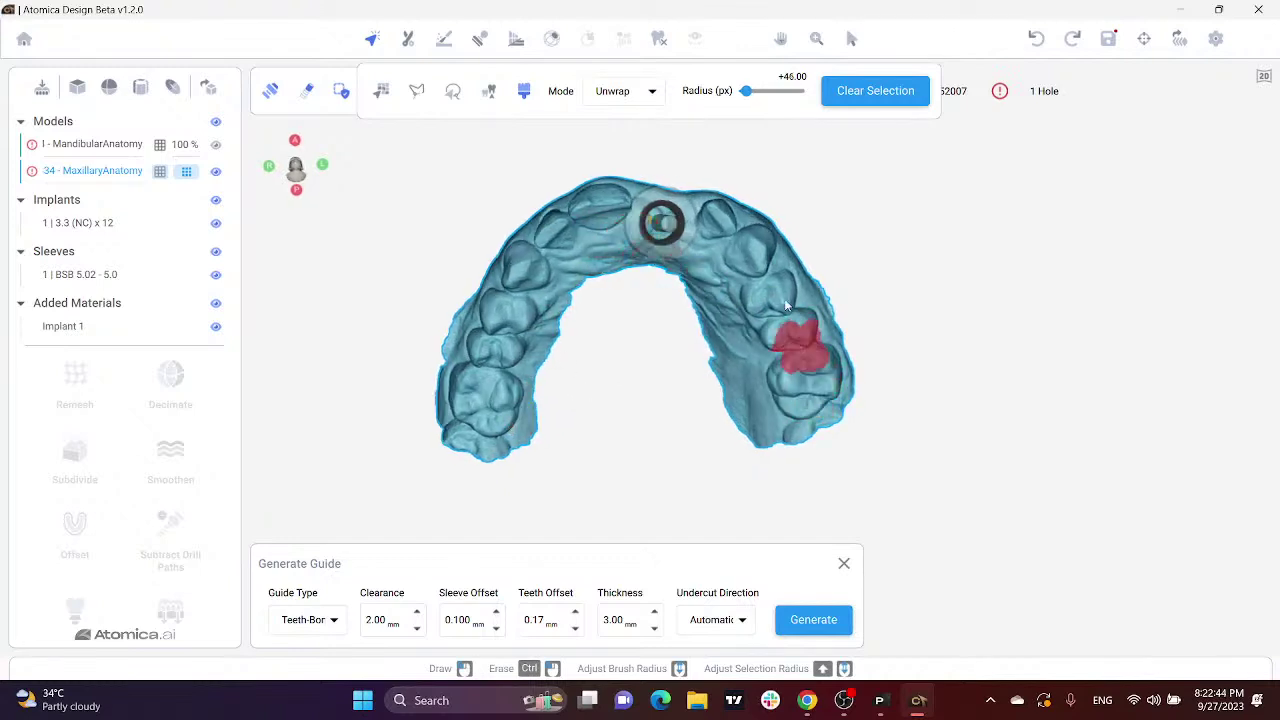
pyautogui.moveTo(772, 281); pyautogui.dragTo(757, 274, button='right')
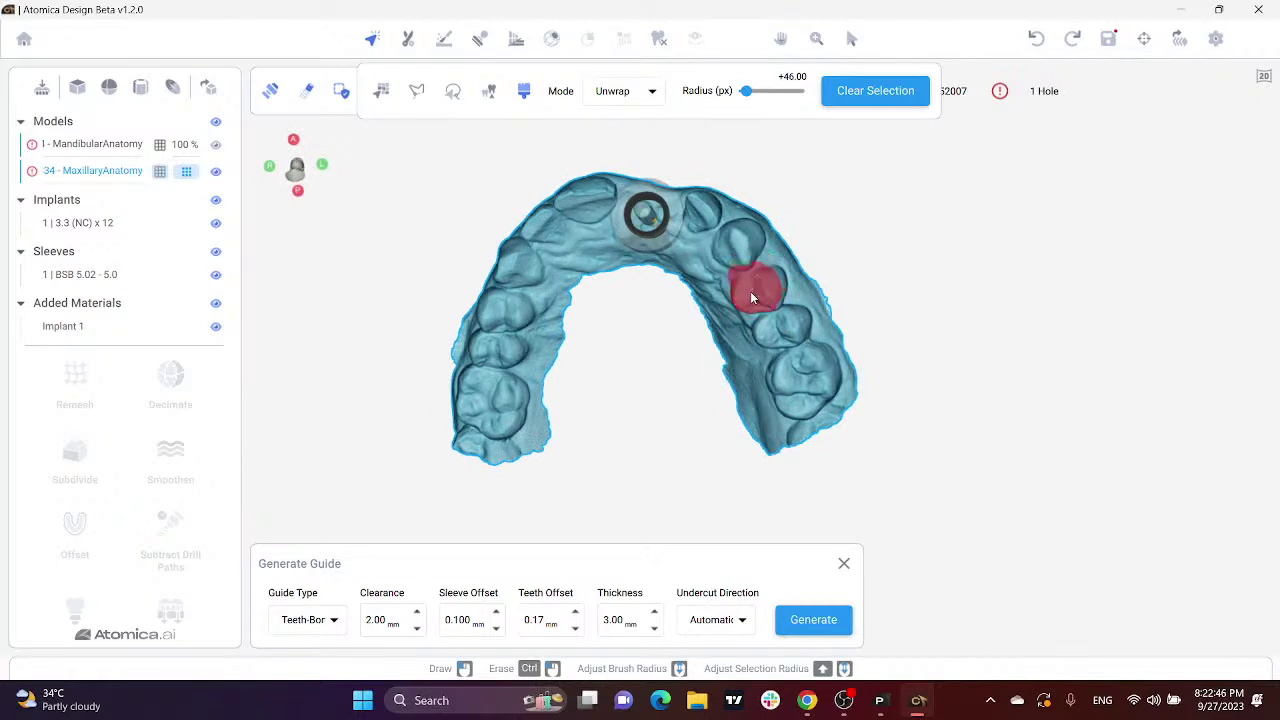
# Brush-paint guide coverage across the front teeth and the teeth beside the implant.
pyautogui.moveTo(752, 297); pyautogui.dragTo(724, 245)
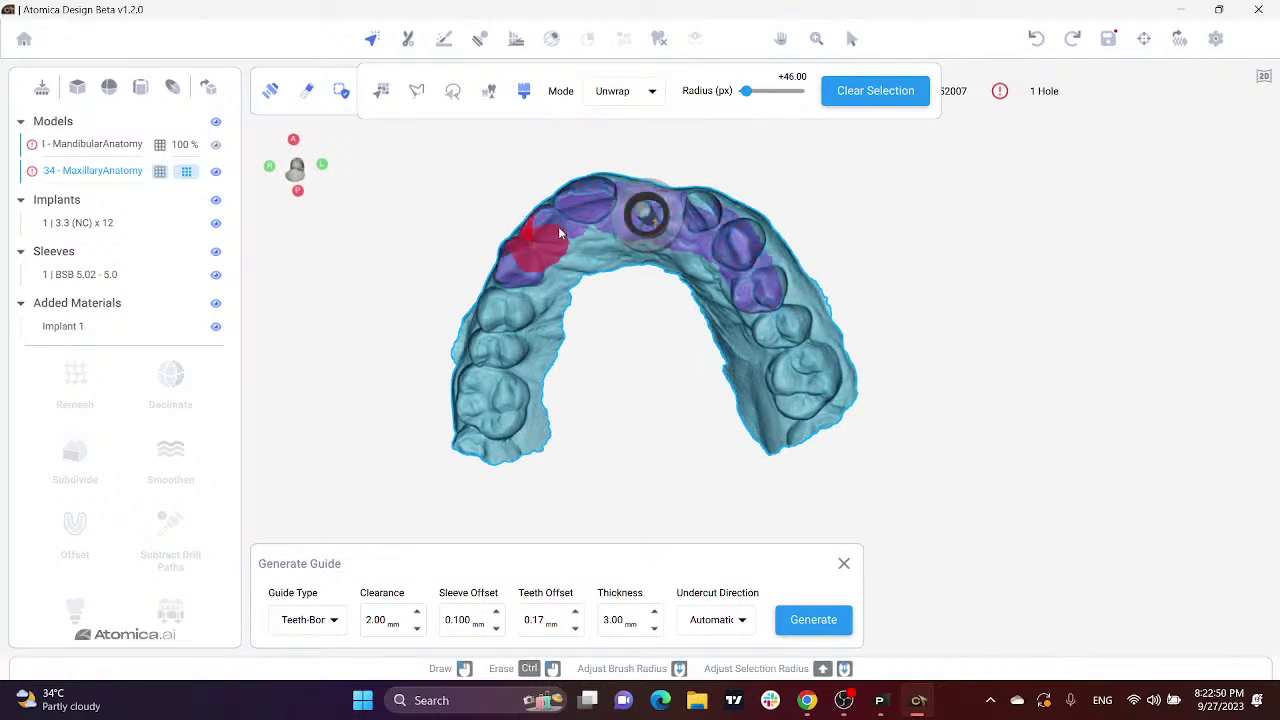
pyautogui.moveTo(562, 230)
pyautogui.mouseDown()
pyautogui.moveTo(639, 214)
pyautogui.moveTo(700, 237)
pyautogui.mouseUp()
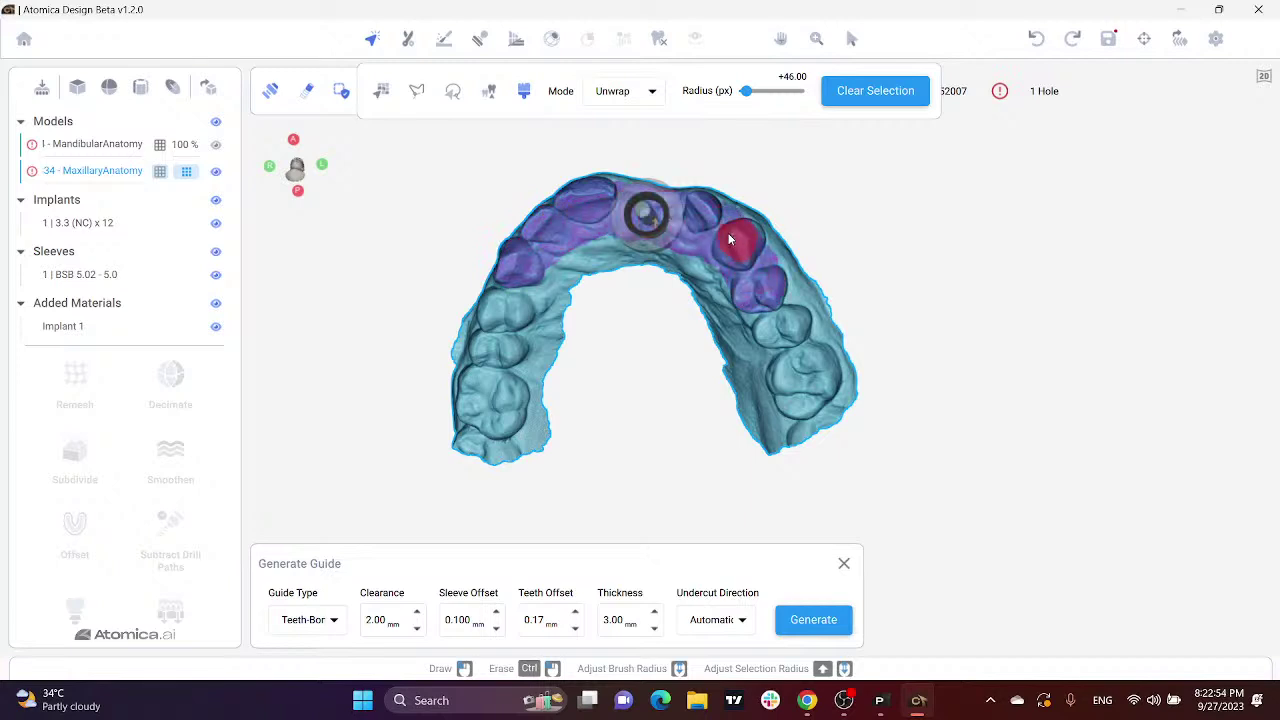
pyautogui.moveTo(722, 238); pyautogui.dragTo(588, 236, button='right')
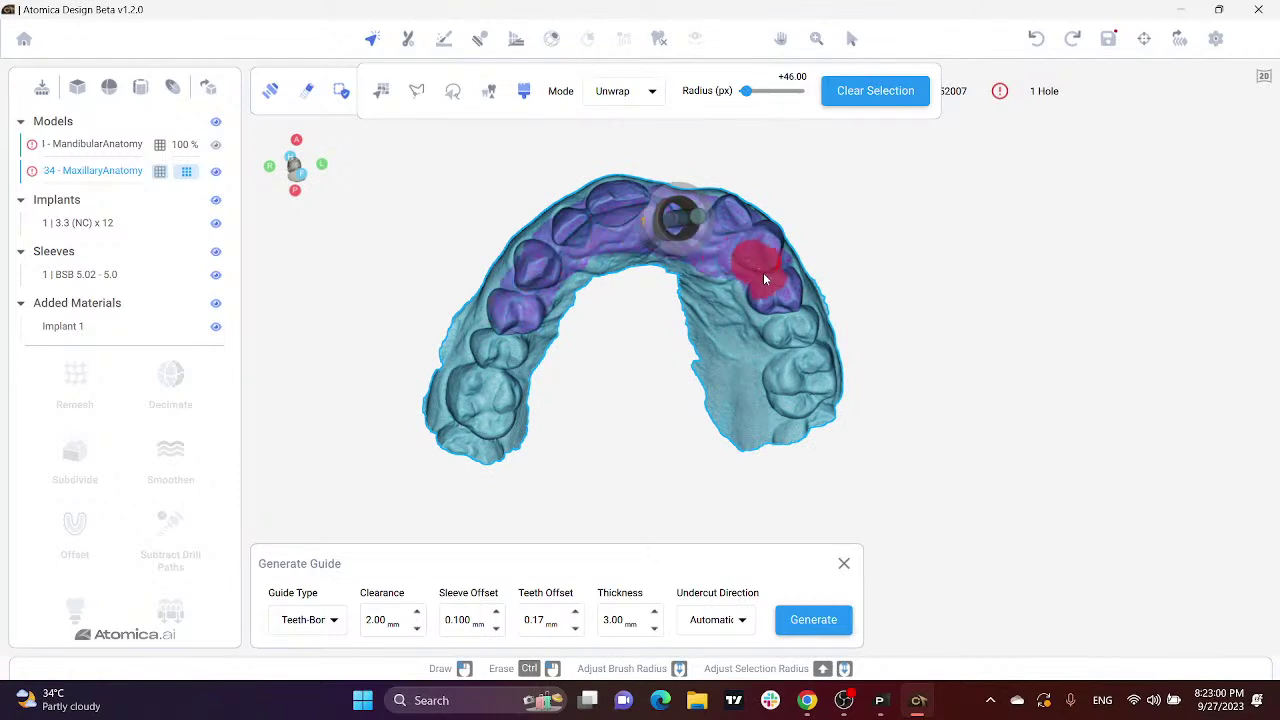
pyautogui.moveTo(763, 279); pyautogui.dragTo(728, 243)
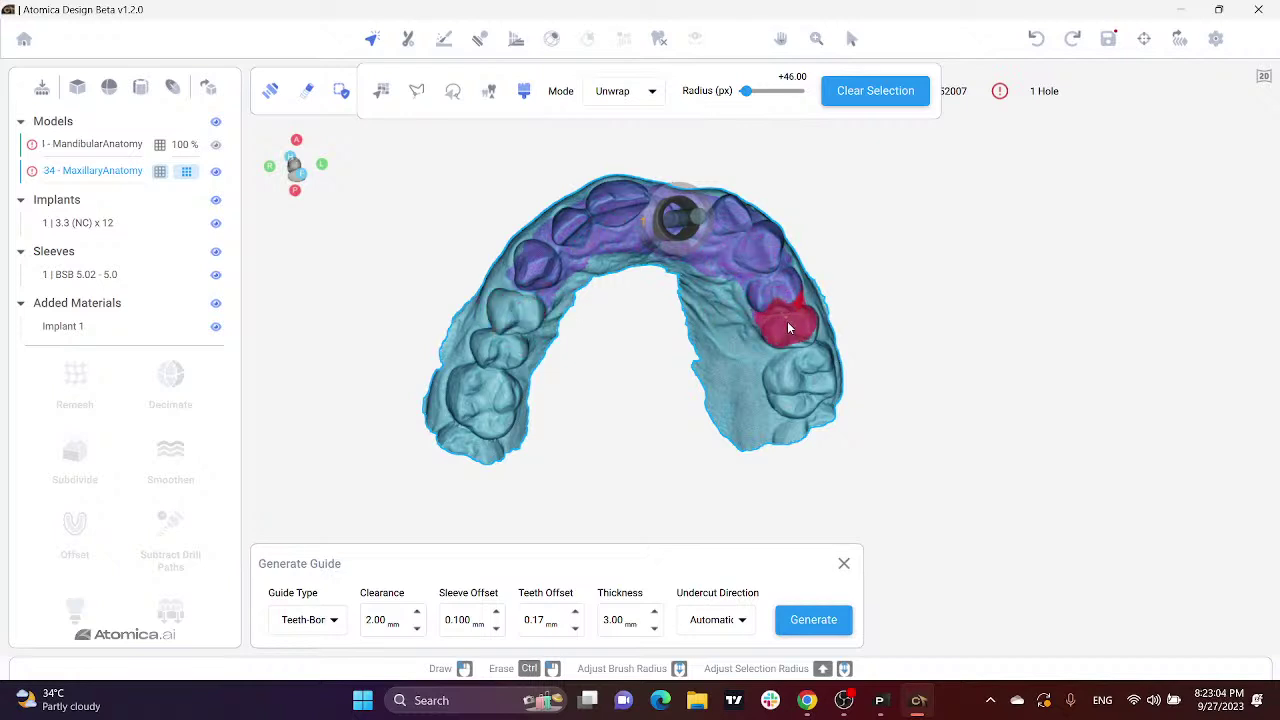
pyautogui.moveTo(795, 322)
pyautogui.mouseDown(button='right')
pyautogui.moveTo(533, 375)
pyautogui.moveTo(675, 349)
pyautogui.mouseUp(button='right')
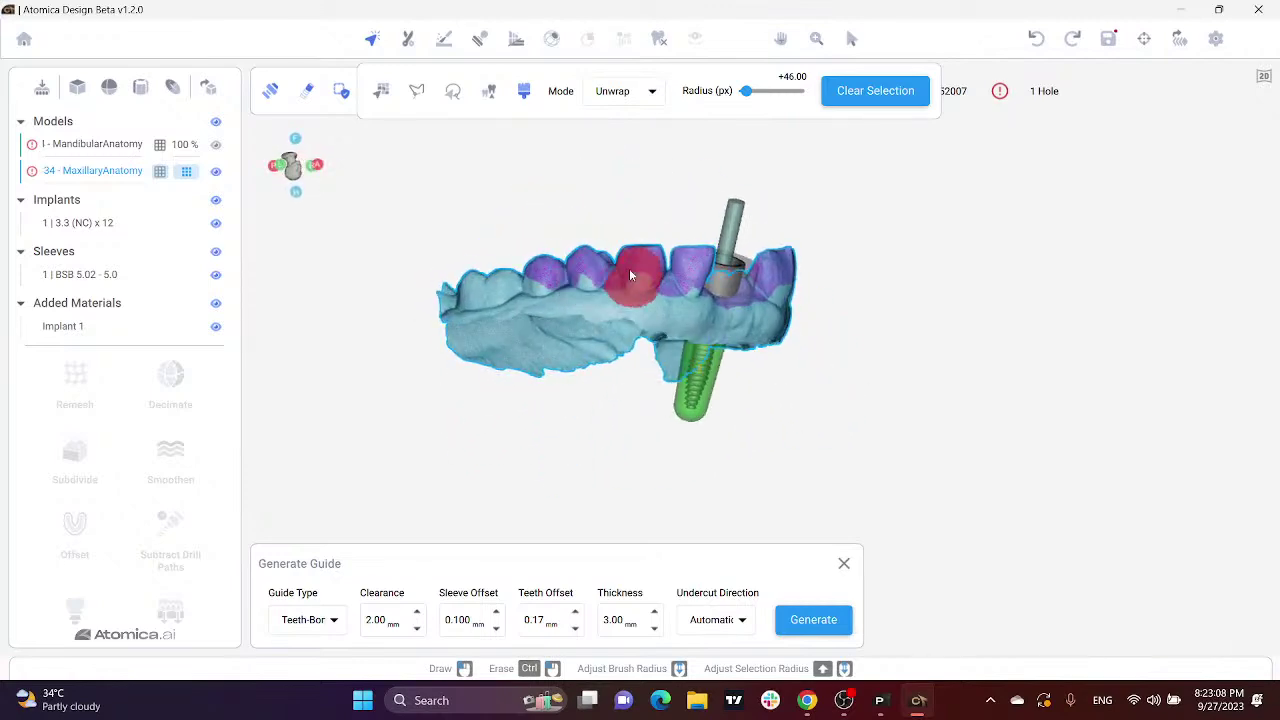
pyautogui.scroll(-6, 629, 274)
pyautogui.moveTo(666, 294); pyautogui.dragTo(579, 298, button='right')
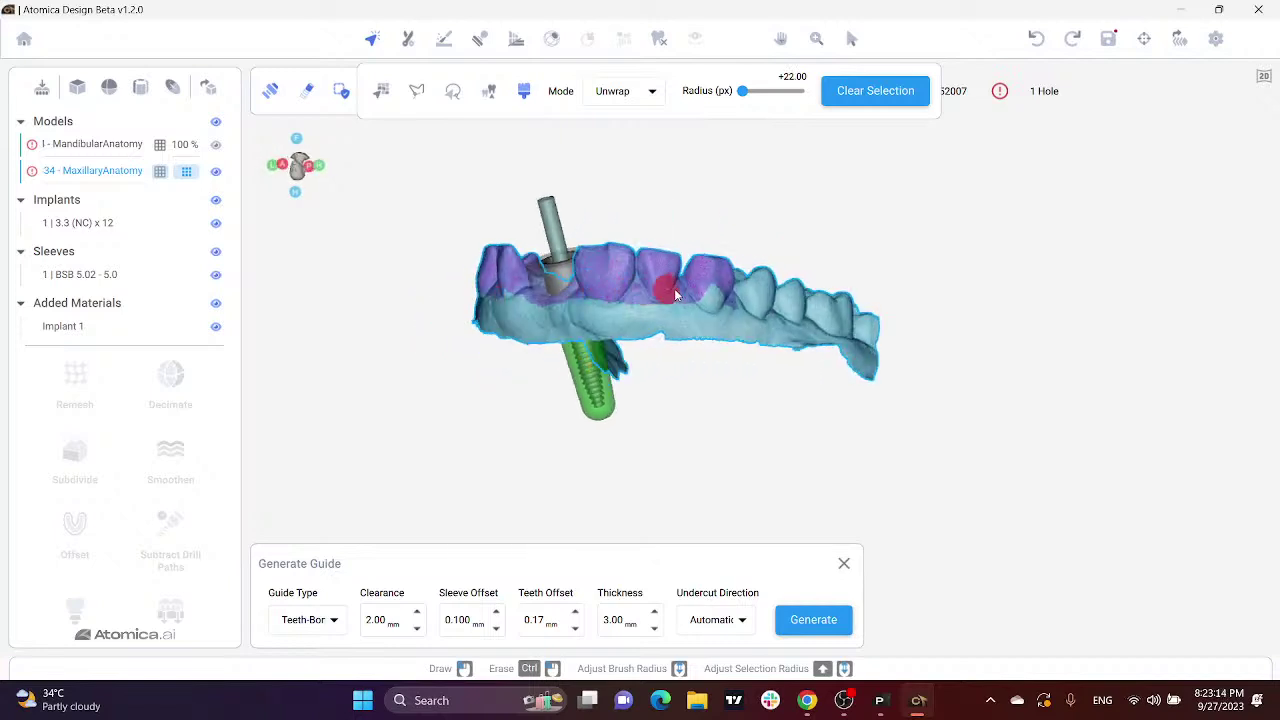
# Orbit and zoom around the arch to check the painted teeth on both sides of the sleeve.
pyautogui.moveTo(652, 303); pyautogui.dragTo(759, 327, button='right')
pyautogui.scroll(-2, 762, 323)
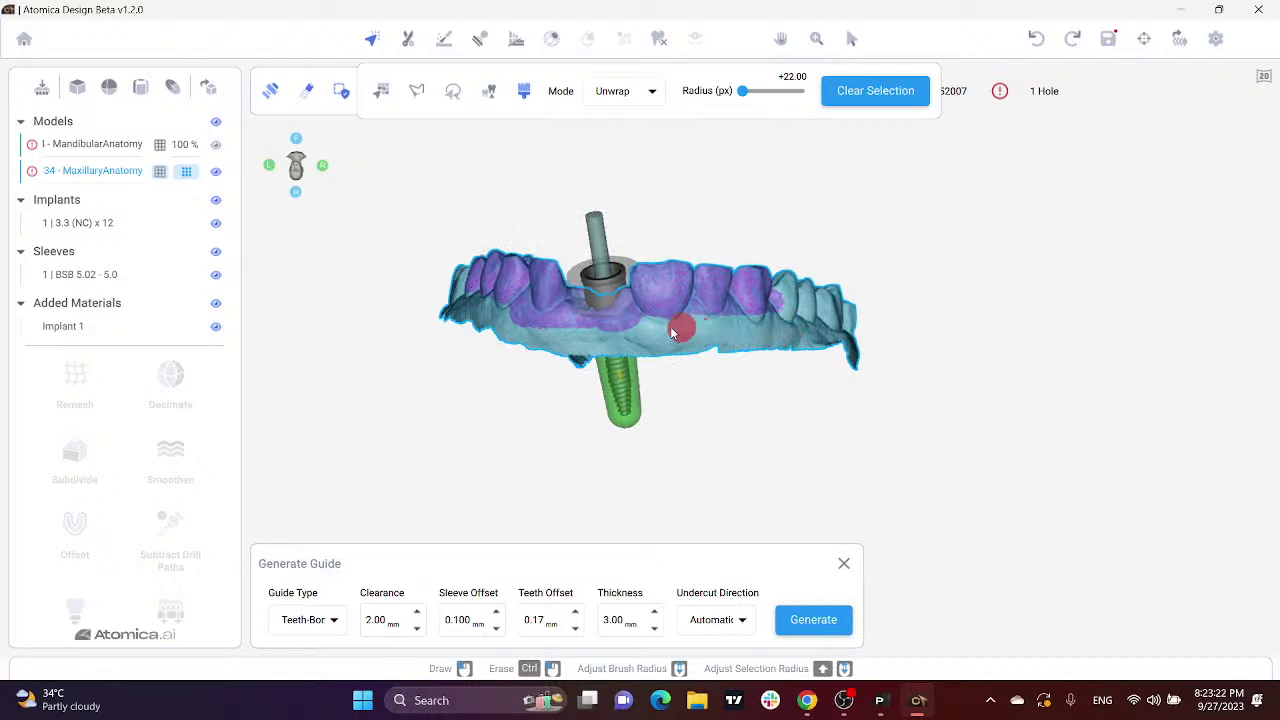
pyautogui.moveTo(498, 324); pyautogui.dragTo(596, 322, button='right')
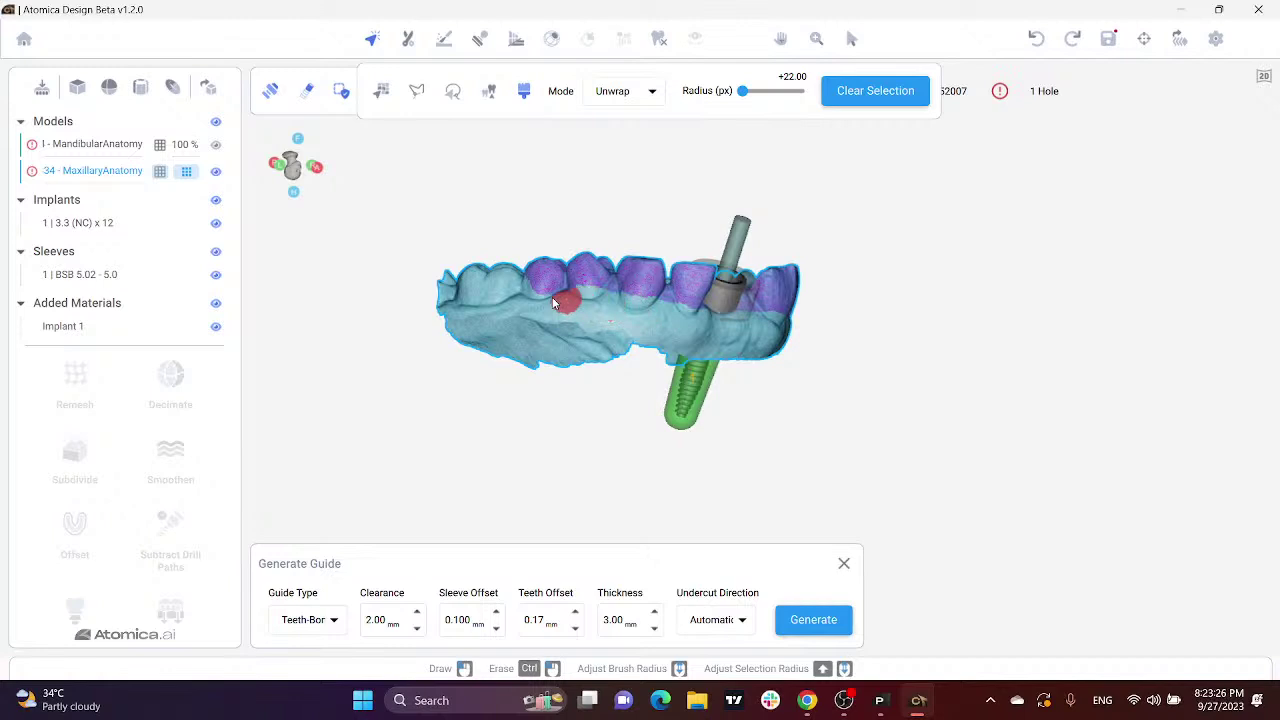
pyautogui.moveTo(509, 301)
pyautogui.mouseDown(button='right')
pyautogui.moveTo(640, 322)
pyautogui.moveTo(586, 320)
pyautogui.mouseUp(button='right')
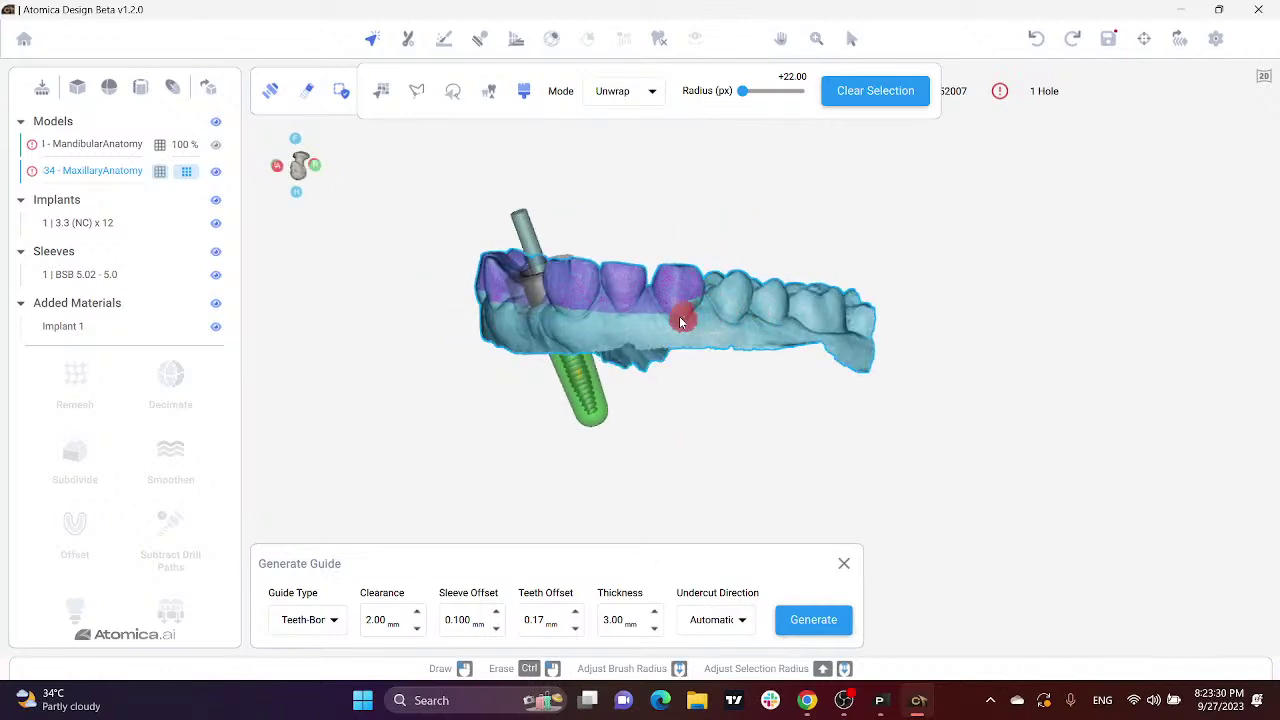
pyautogui.moveTo(500, 308)
pyautogui.mouseDown(button='right')
pyautogui.moveTo(527, 370)
pyautogui.moveTo(500, 391)
pyautogui.moveTo(593, 409)
pyautogui.moveTo(643, 377)
pyautogui.moveTo(514, 369)
pyautogui.moveTo(541, 388)
pyautogui.mouseUp(button='right')
pyautogui.scroll(3, 523, 366)
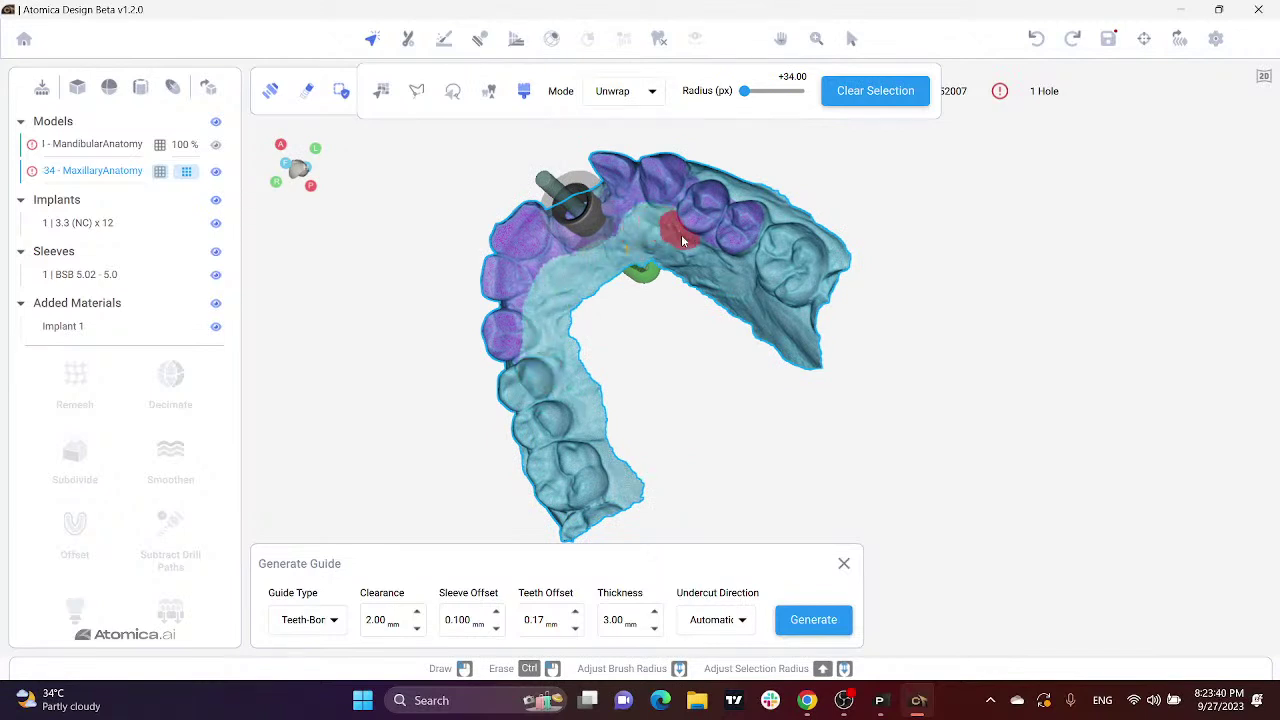
pyautogui.moveTo(717, 252); pyautogui.dragTo(750, 261, button='right')
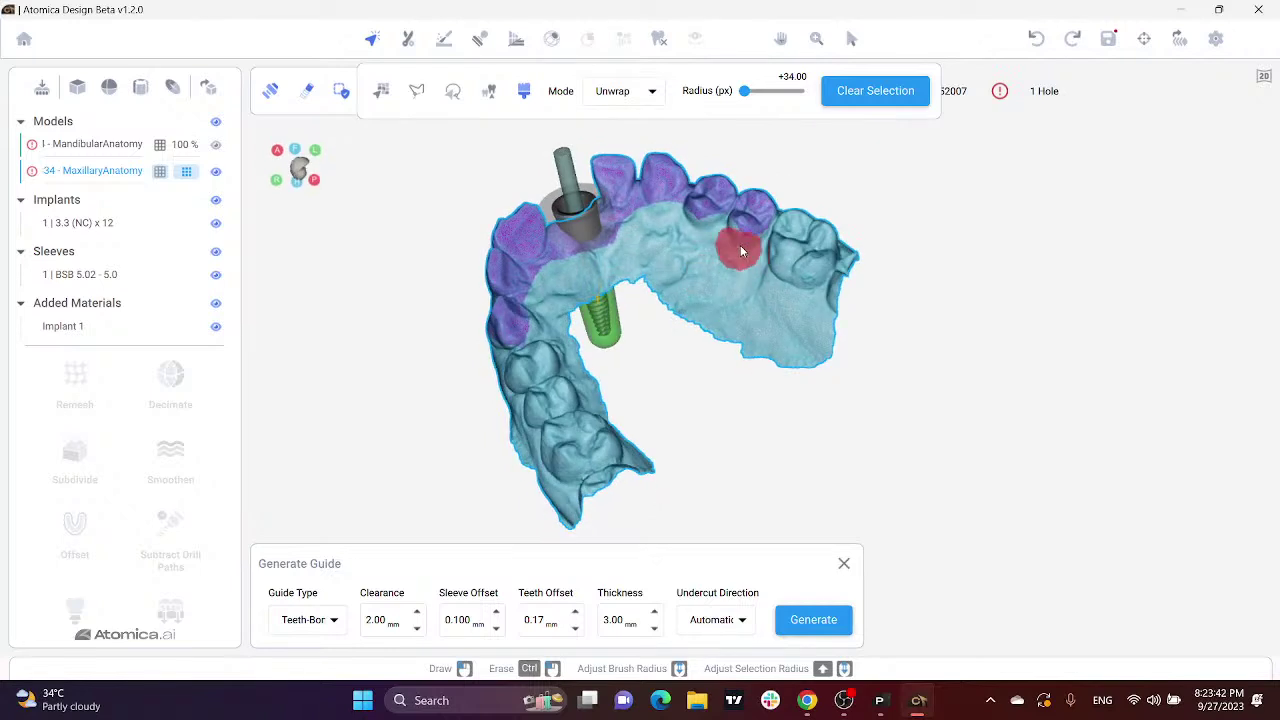
pyautogui.scroll(-2, 741, 248)
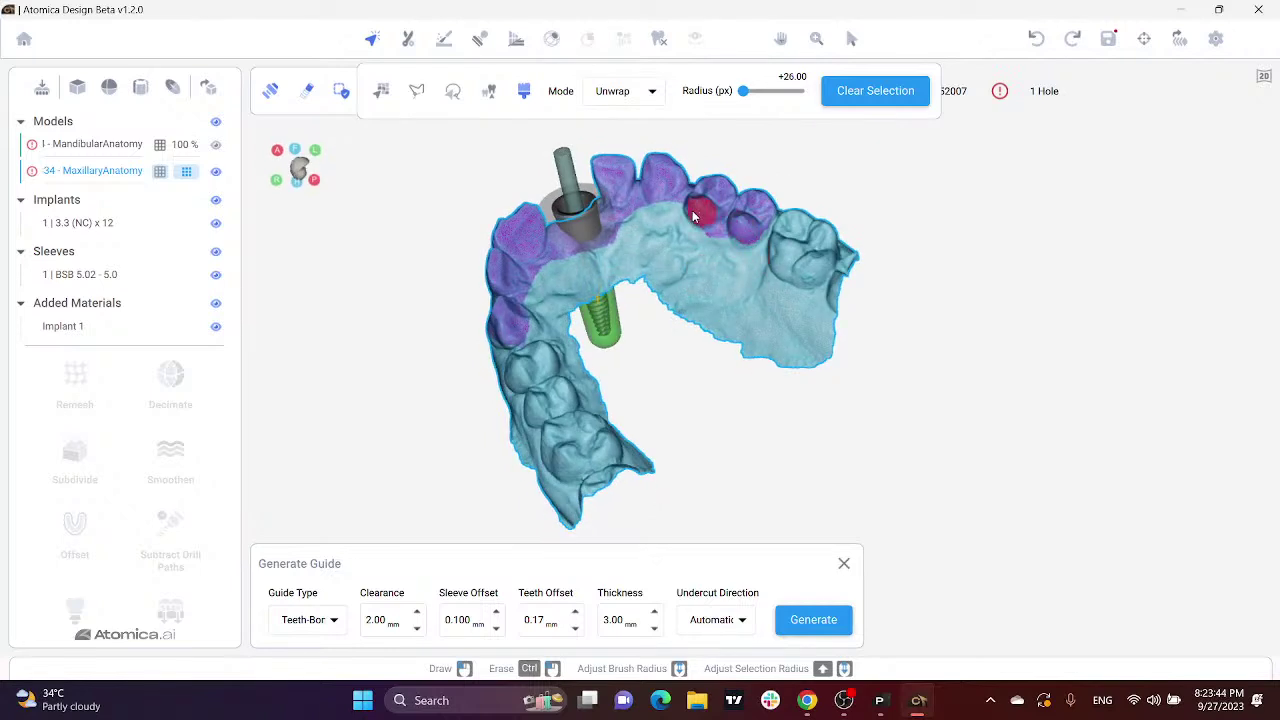
pyautogui.scroll(-1, 714, 257)
pyautogui.moveTo(669, 220); pyautogui.dragTo(590, 258, button='right')
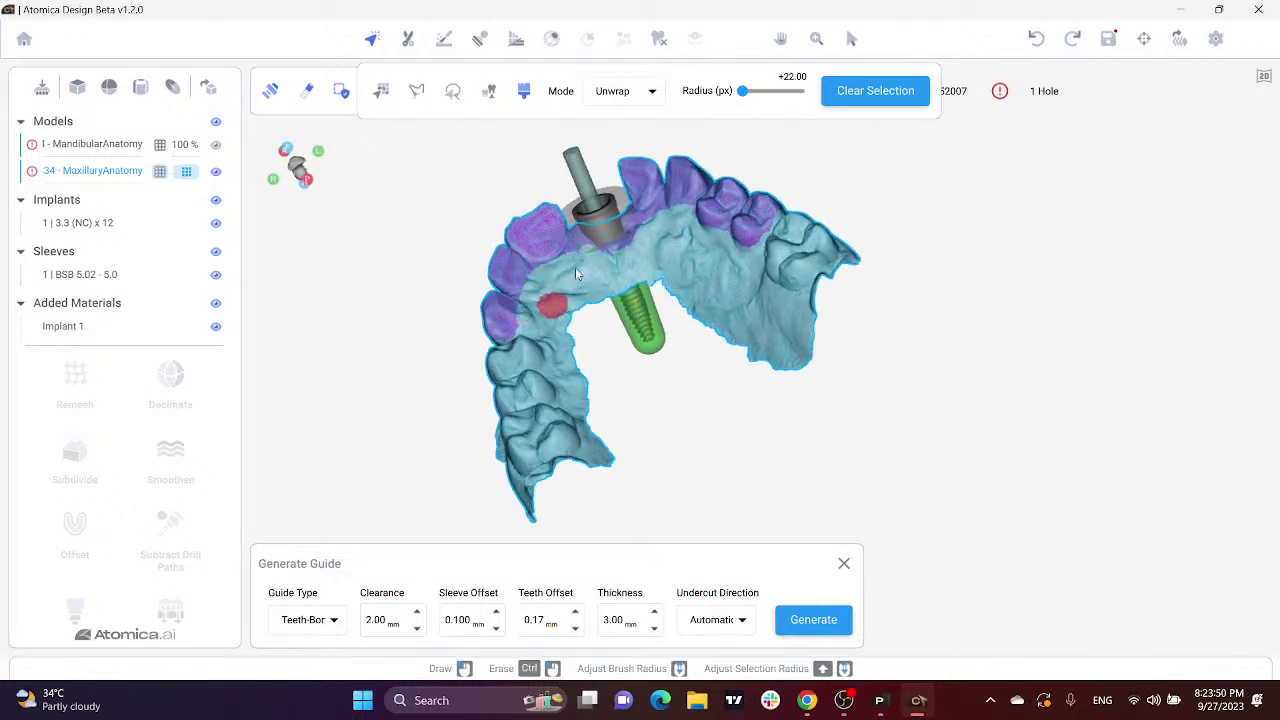
pyautogui.moveTo(592, 241)
pyautogui.mouseDown(button='right')
pyautogui.moveTo(609, 243)
pyautogui.moveTo(663, 400)
pyautogui.moveTo(838, 333)
pyautogui.moveTo(688, 408)
pyautogui.moveTo(724, 354)
pyautogui.moveTo(710, 354)
pyautogui.moveTo(713, 372)
pyautogui.moveTo(645, 385)
pyautogui.mouseUp(button='right')
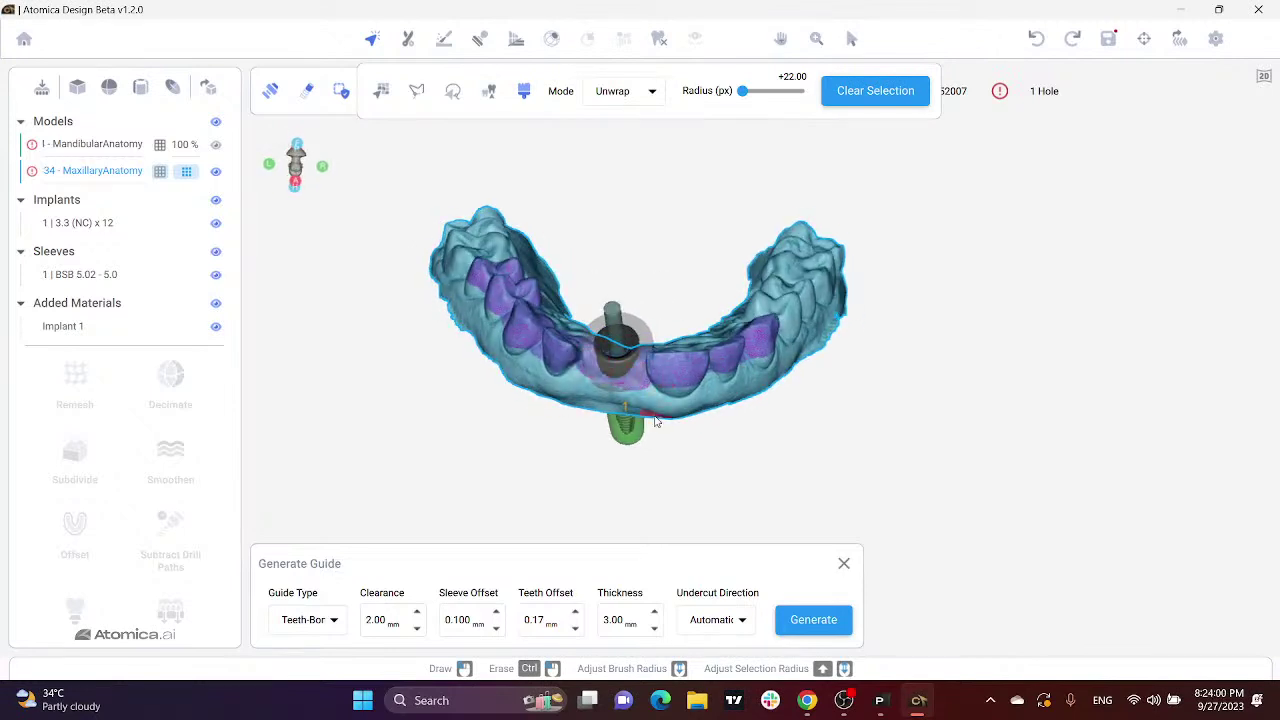
pyautogui.moveTo(589, 361); pyautogui.dragTo(760, 577, button='right')
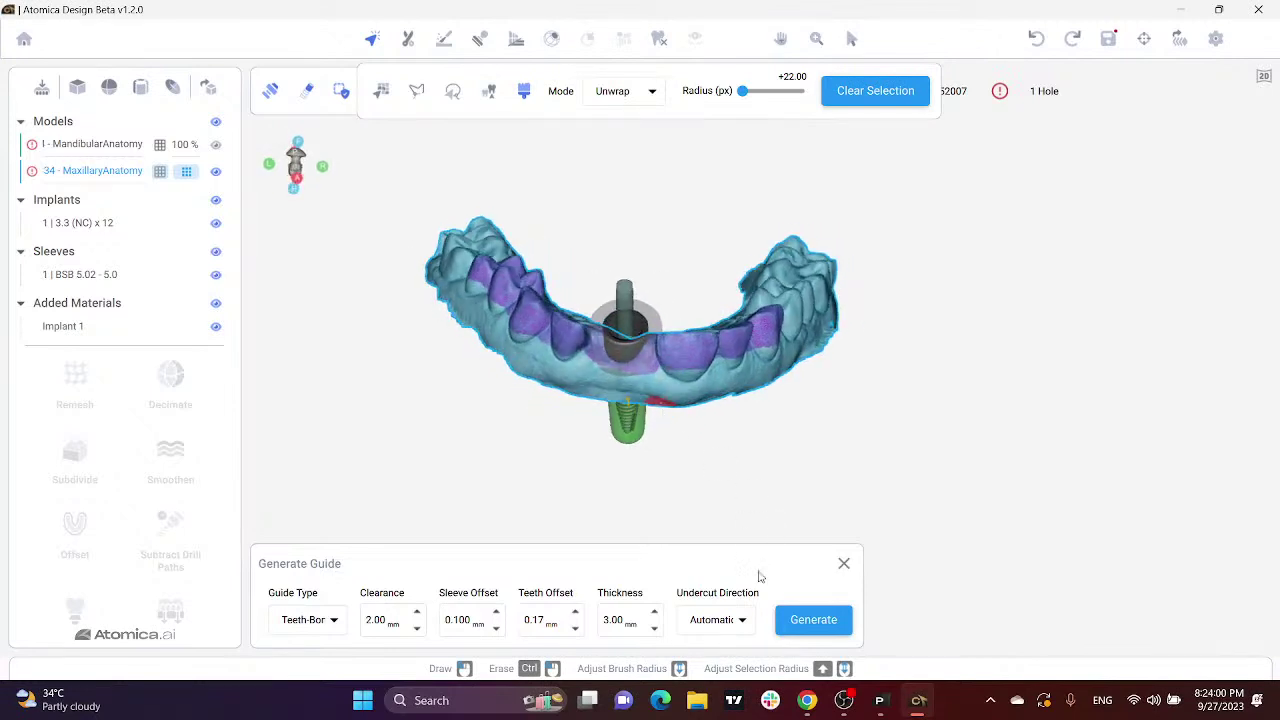
# Generate Guide Teeth and the undercut-blocked maxillary model, then rotate to inspect the guide on its base.
pyautogui.click(812, 620)
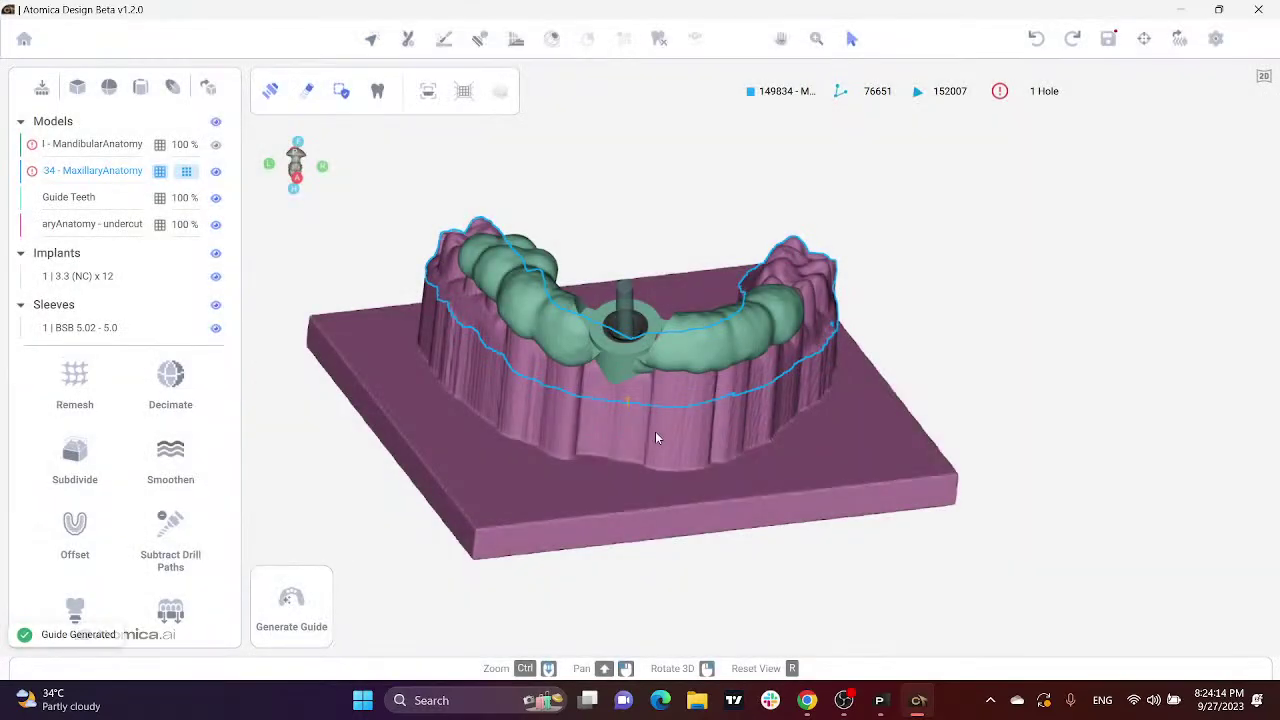
pyautogui.moveTo(657, 437); pyautogui.dragTo(426, 440)
pyautogui.moveTo(580, 387); pyautogui.dragTo(333, 402)
pyautogui.moveTo(617, 548); pyautogui.dragTo(527, 505)
pyautogui.moveTo(458, 420); pyautogui.dragTo(449, 433)
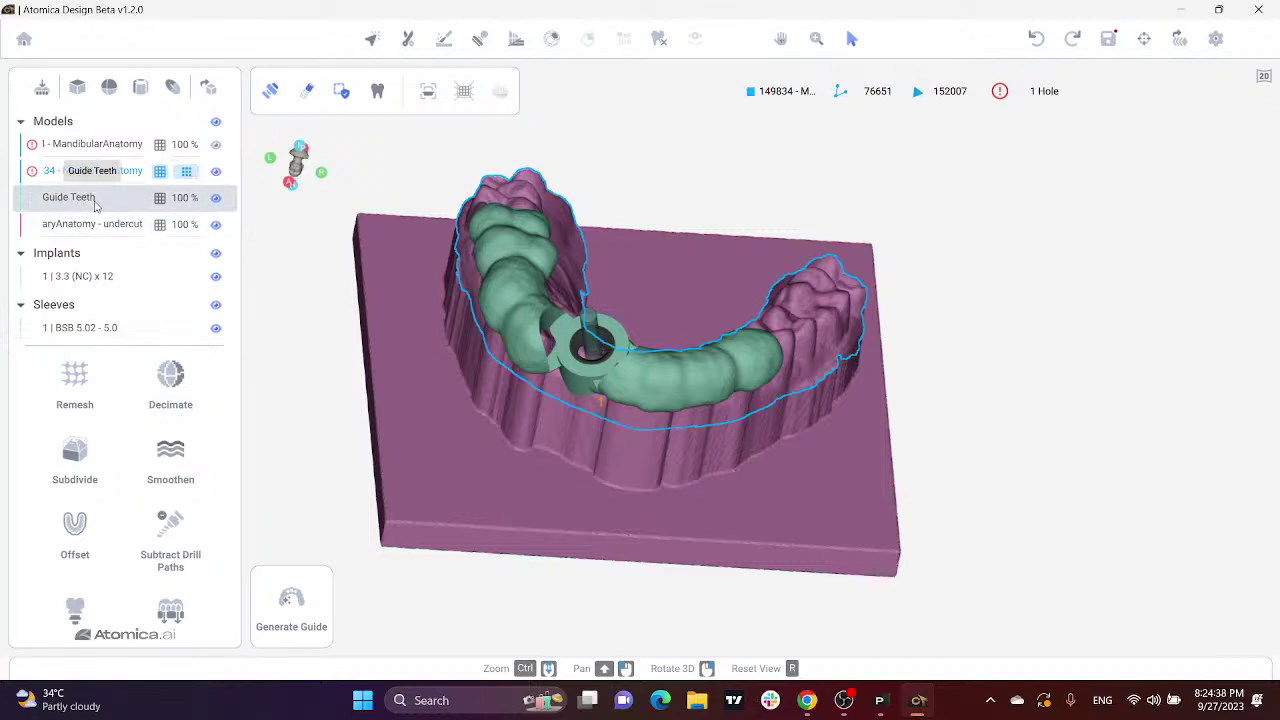
# Open the Guide Teeth export dialog, check the STL, PLY, OBJ file type, and cancel.
pyautogui.rightClick(97, 210)
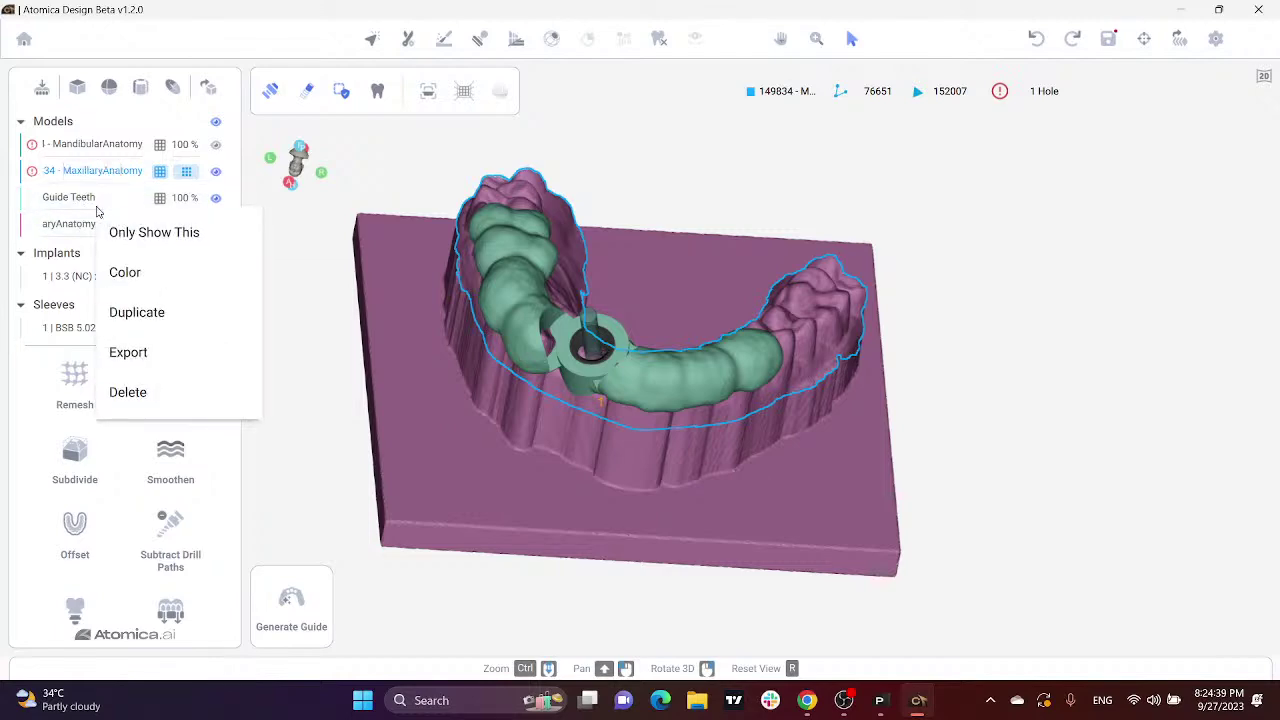
pyautogui.click(160, 349)
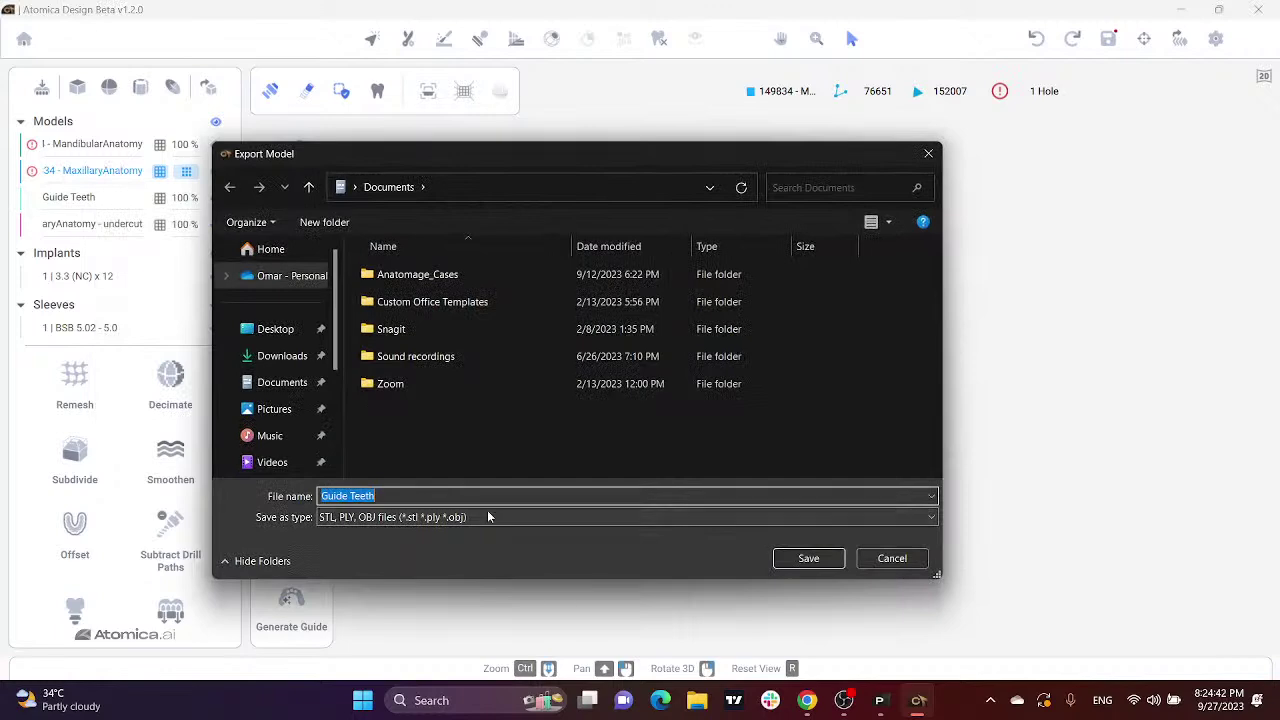
pyautogui.click(487, 512)
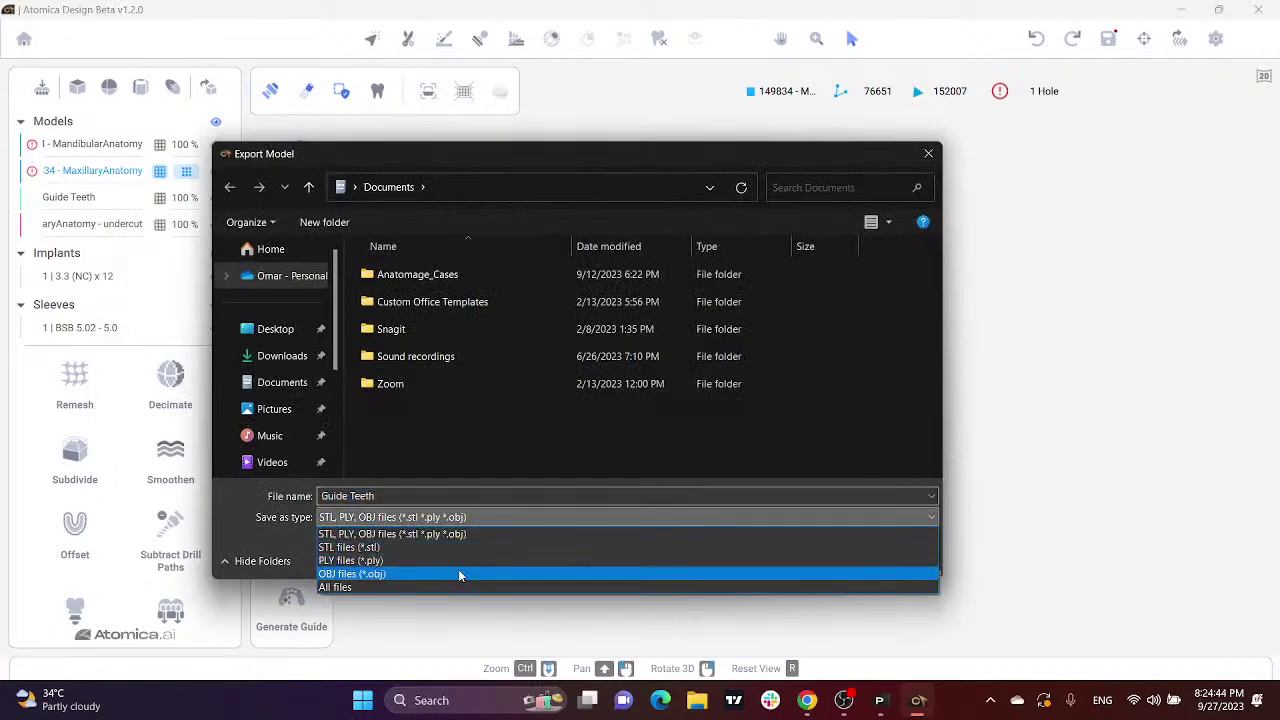
pyautogui.click(400, 534)
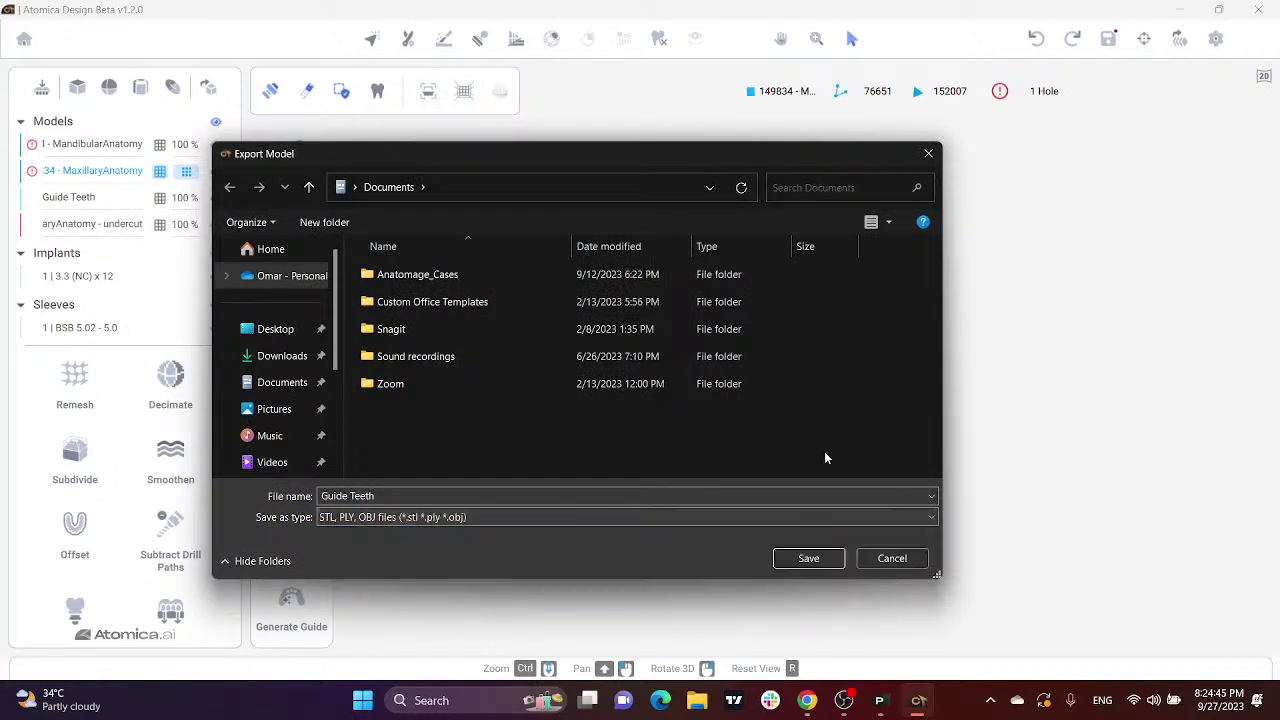
pyautogui.click(893, 559)
# Hide the undercut base model and Guide Teeth, leaving the maxillary arch visible.
pyautogui.moveTo(857, 534); pyautogui.dragTo(546, 257)
pyautogui.moveTo(576, 357); pyautogui.dragTo(506, 471)
pyautogui.click(506, 471)
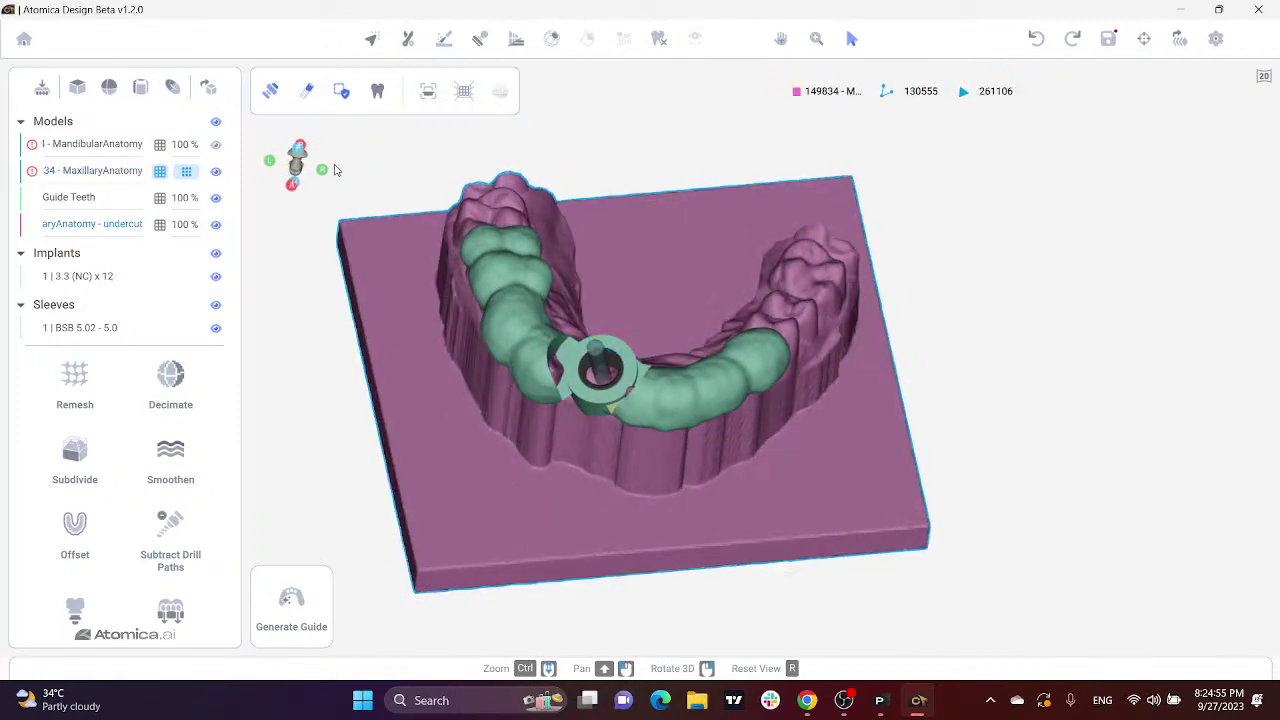
pyautogui.click(216, 224)
pyautogui.click(216, 198)
# Select the maxillary model in an occlusal view and start the Tooth Removal tool.
pyautogui.moveTo(594, 379); pyautogui.dragTo(595, 419)
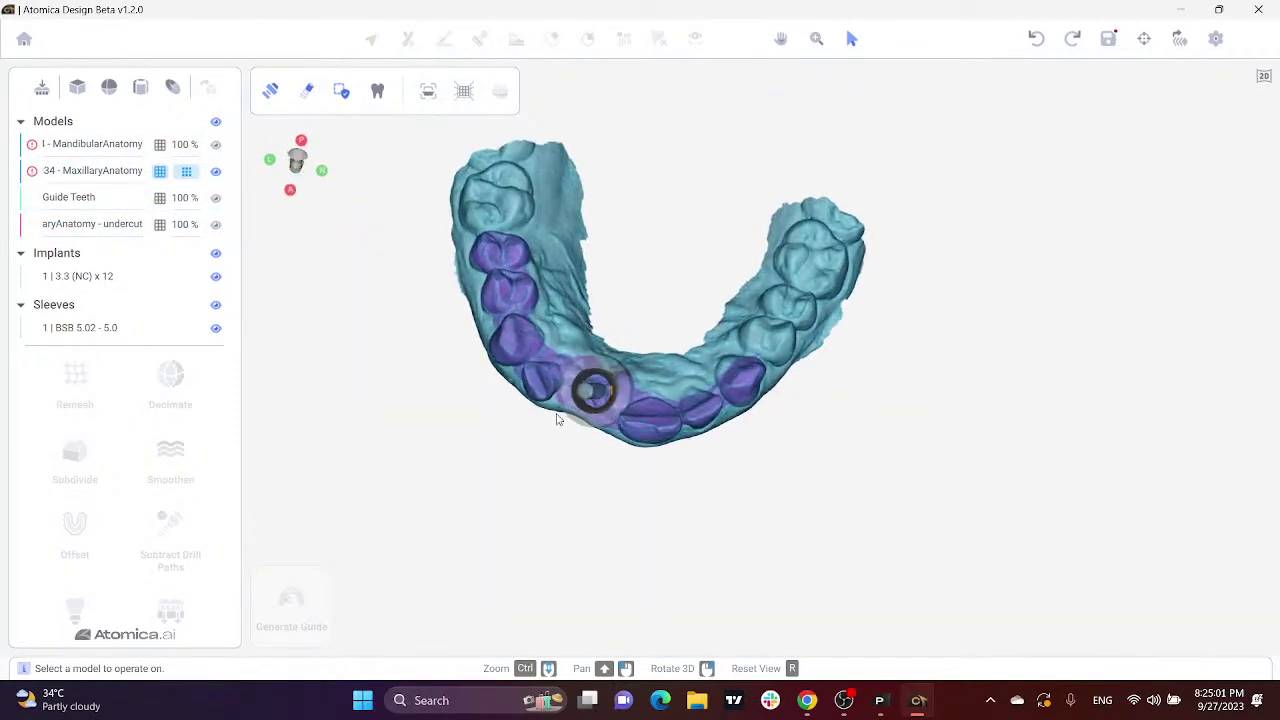
pyautogui.moveTo(549, 318); pyautogui.dragTo(554, 351)
pyautogui.click(531, 322)
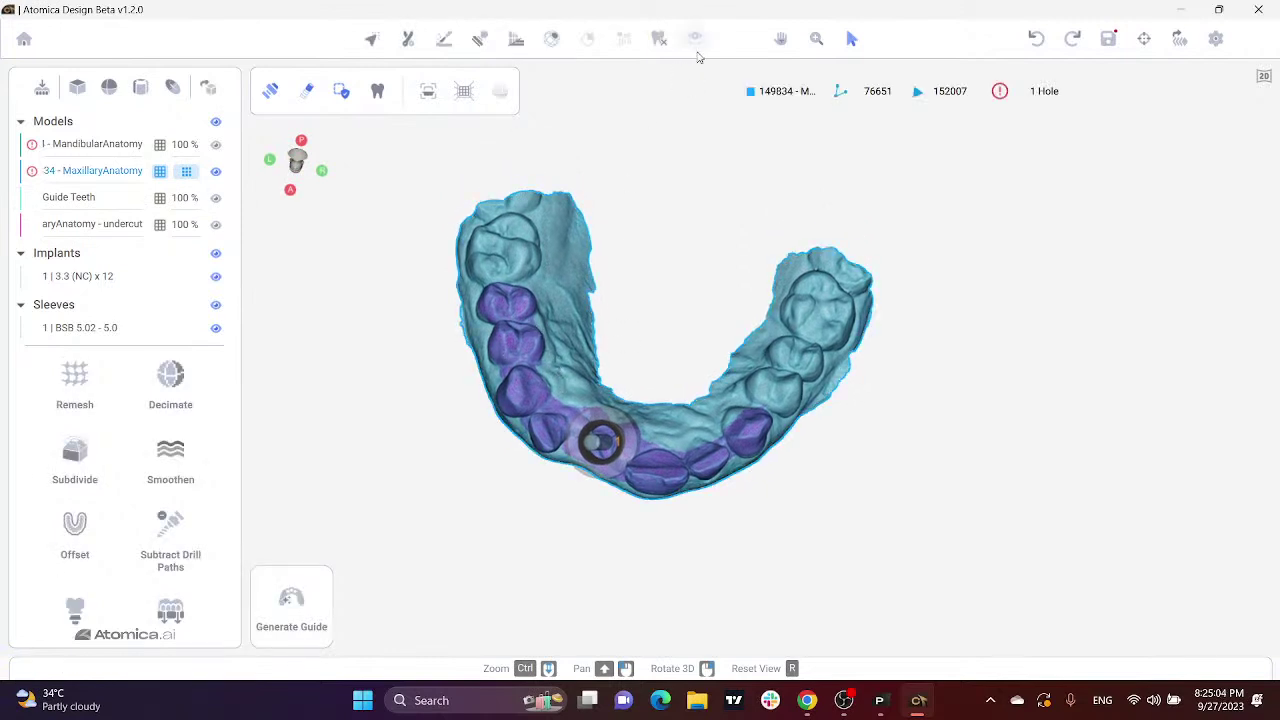
pyautogui.click(662, 40)
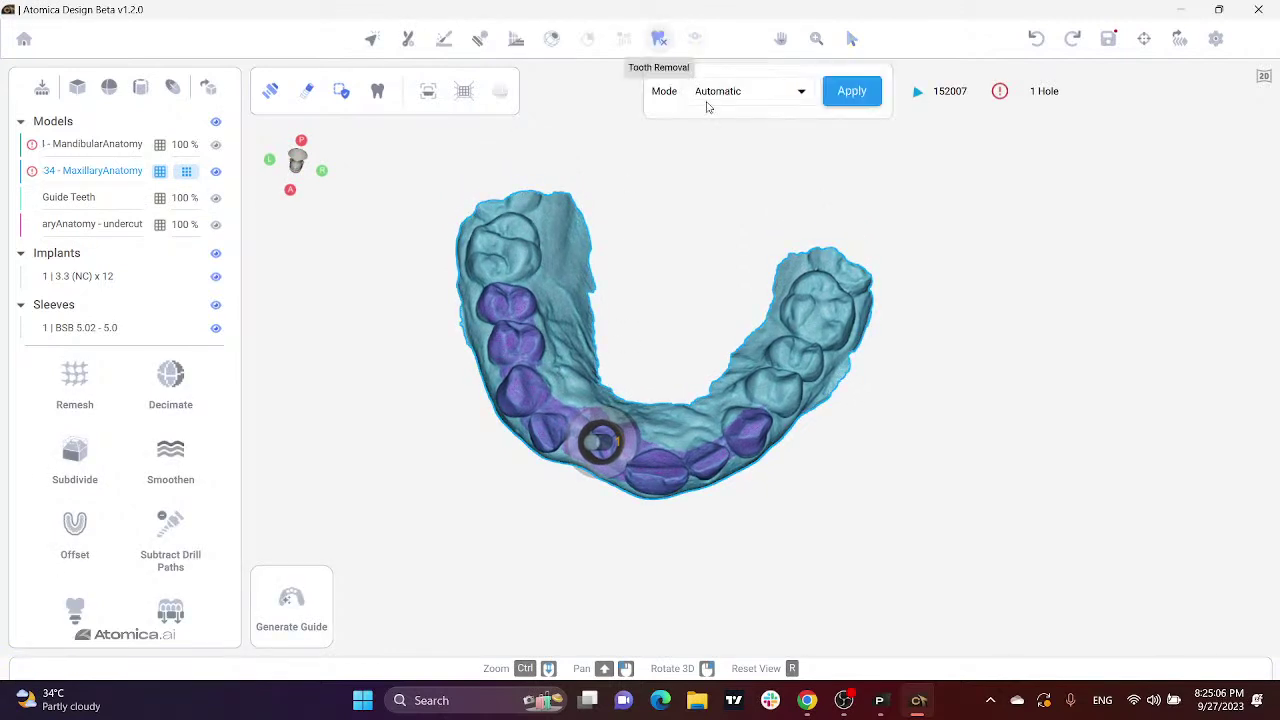
# Try Manual Insertion, then set the tooth removal Mode back to Automatic.
pyautogui.click(743, 100)
pyautogui.click(745, 100)
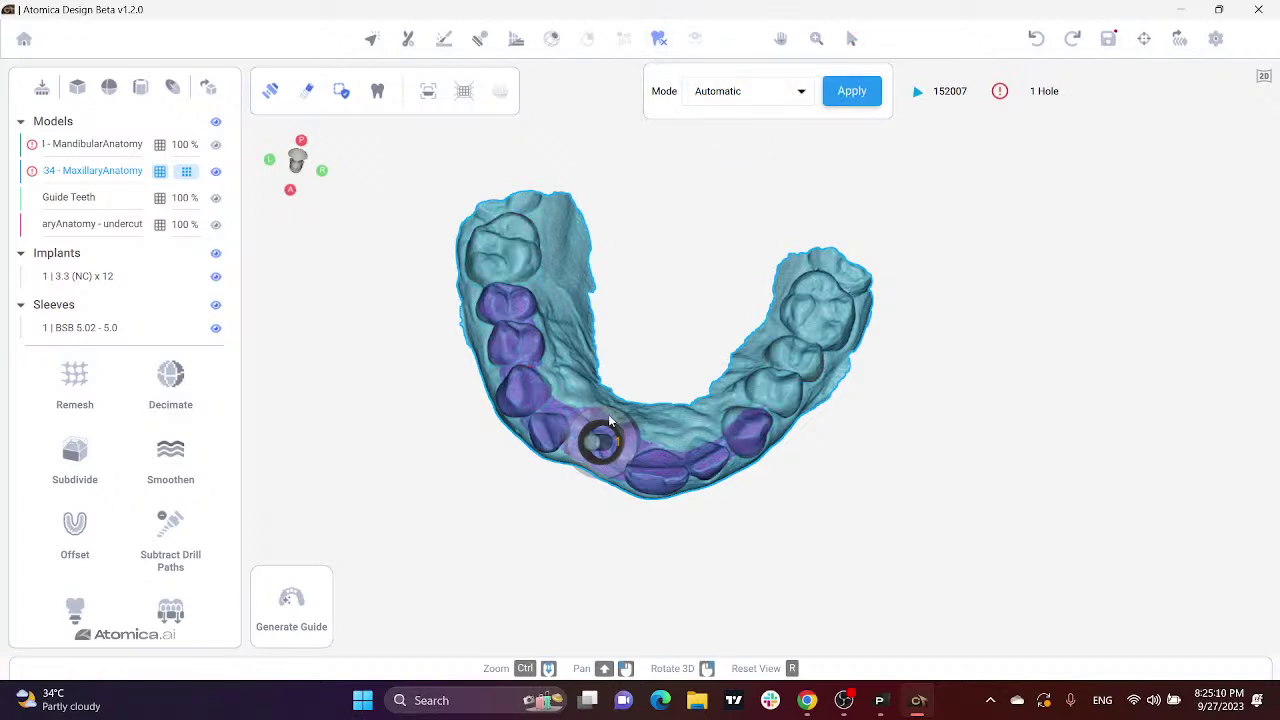
pyautogui.click(770, 95)
pyautogui.click(760, 128)
pyautogui.moveTo(692, 472)
pyautogui.mouseDown()
pyautogui.moveTo(602, 435)
pyautogui.moveTo(771, 358)
pyautogui.moveTo(756, 395)
pyautogui.moveTo(671, 476)
pyautogui.moveTo(680, 460)
pyautogui.mouseUp()
pyautogui.click(769, 94)
pyautogui.click(762, 102)
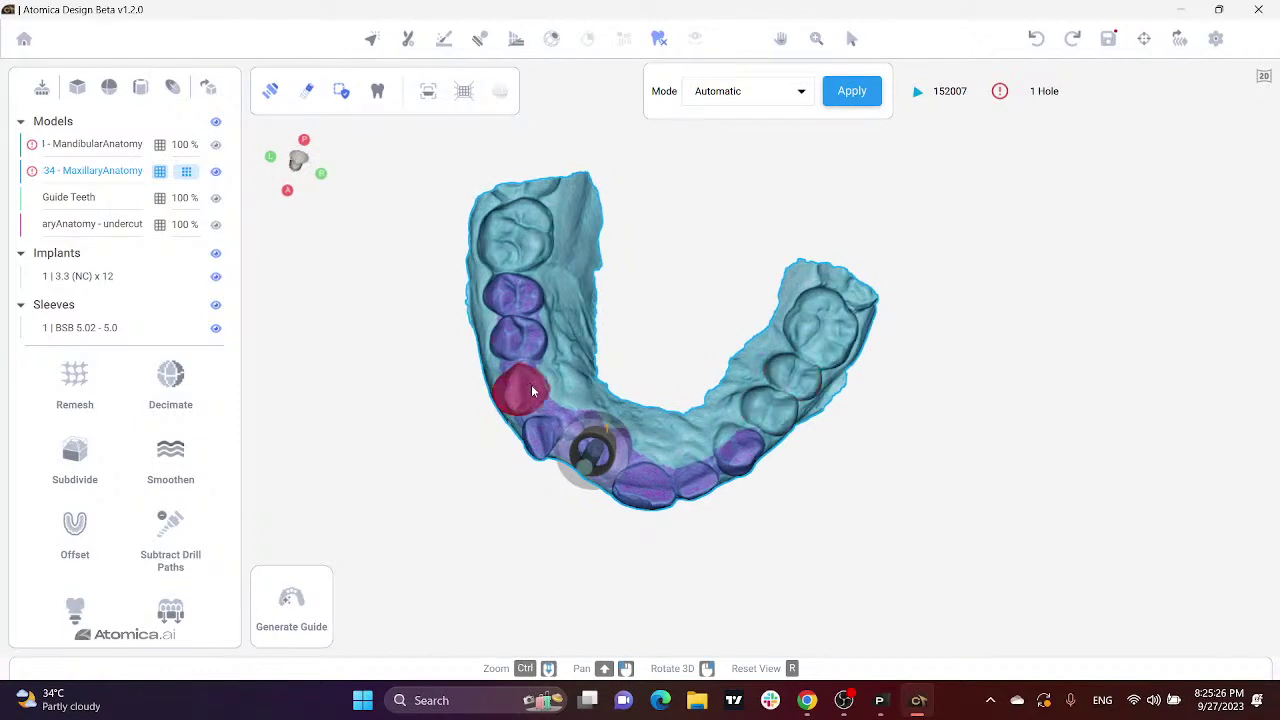
# Apply automatic tooth removal, reducing the maxillary mesh count from 152007 to 147861.
pyautogui.moveTo(646, 473); pyautogui.dragTo(740, 211)
pyautogui.click(852, 91)
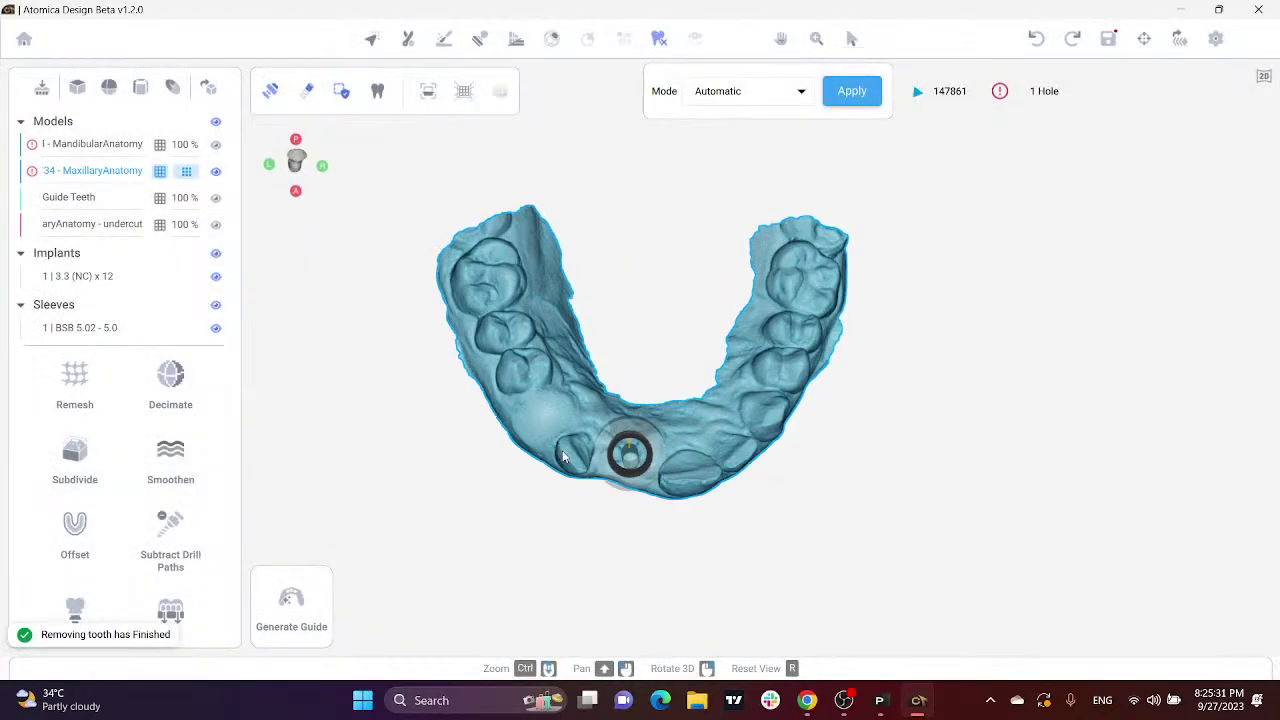
pyautogui.moveTo(563, 457); pyautogui.dragTo(613, 472)
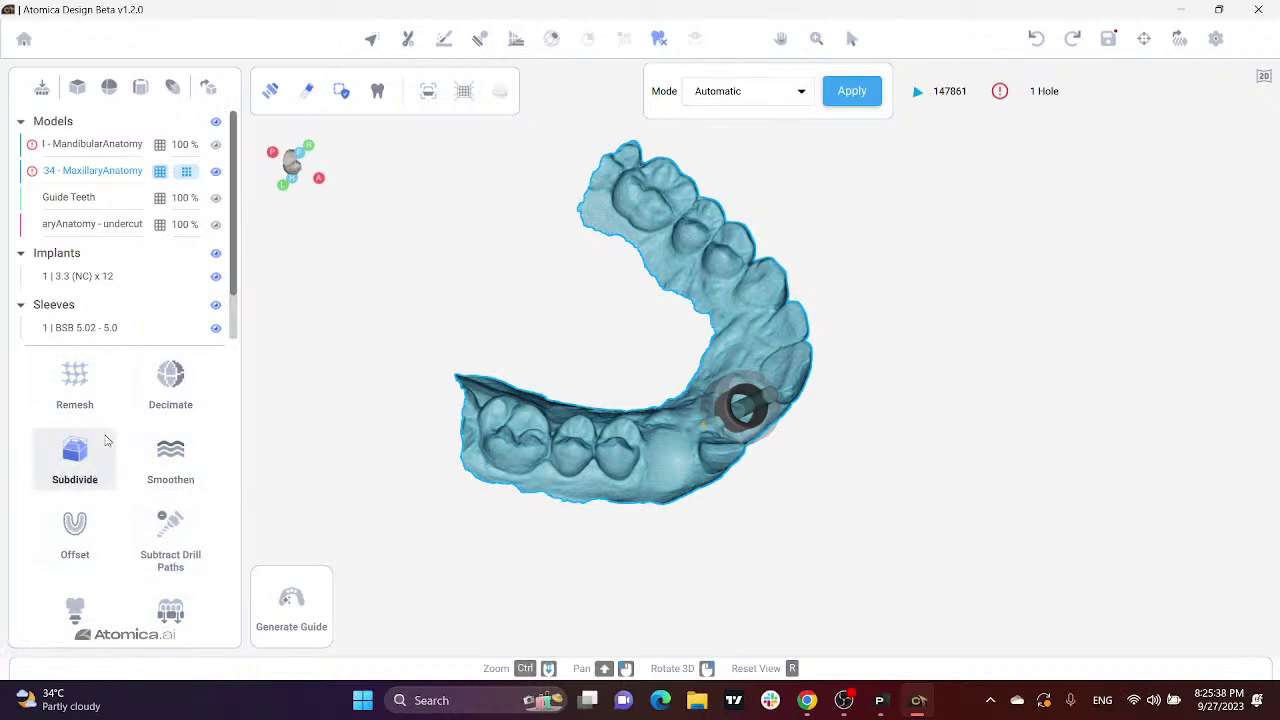
pyautogui.scroll(-3, 157, 449)
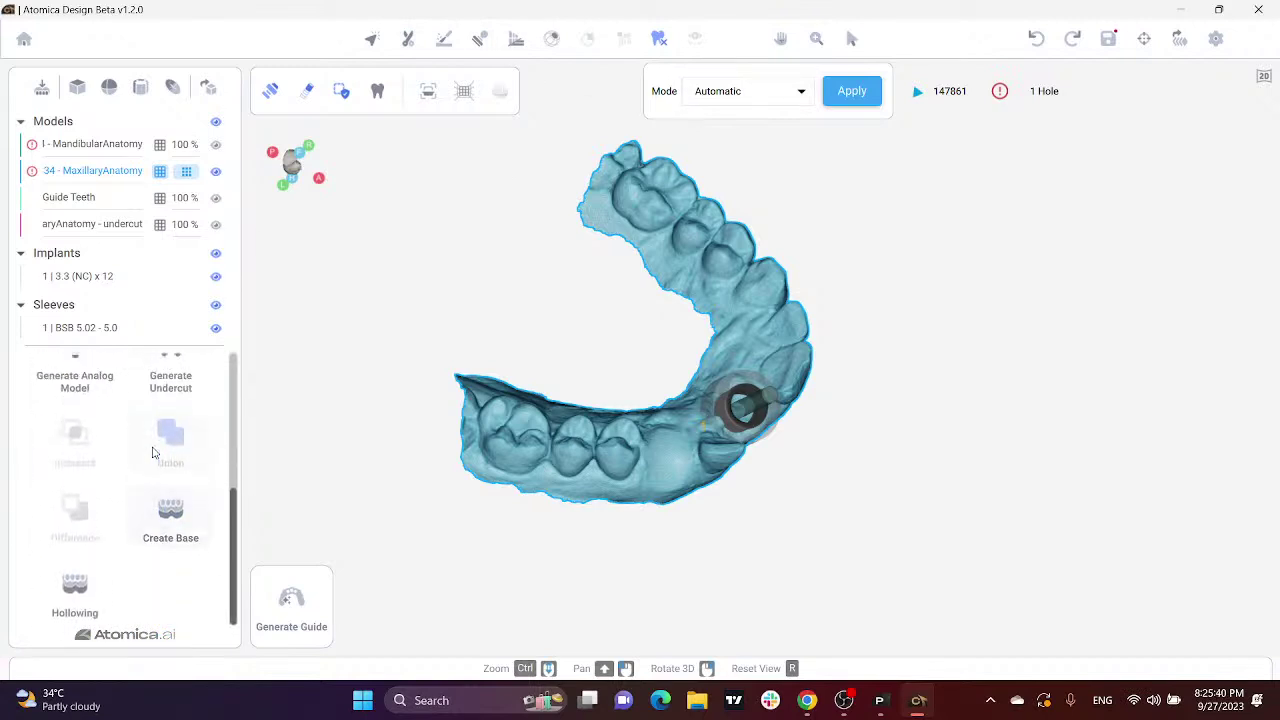
pyautogui.scroll(2, 152, 453)
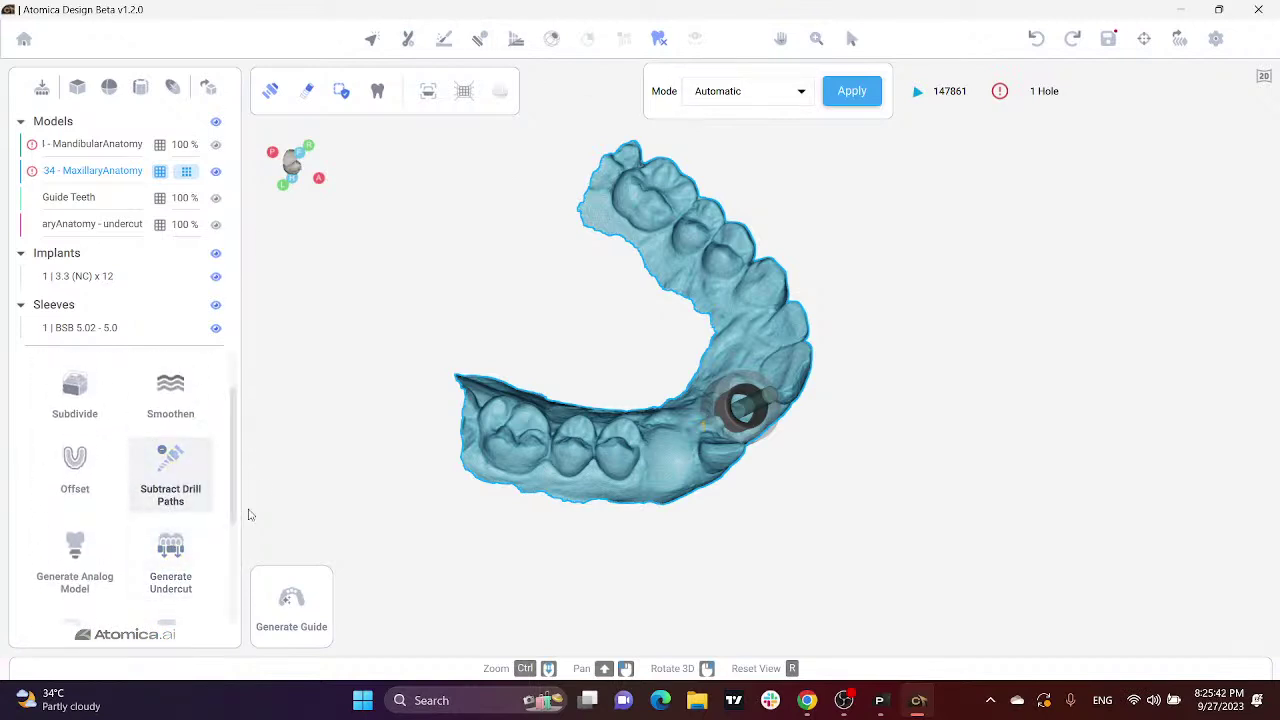
pyautogui.moveTo(516, 470); pyautogui.dragTo(480, 420)
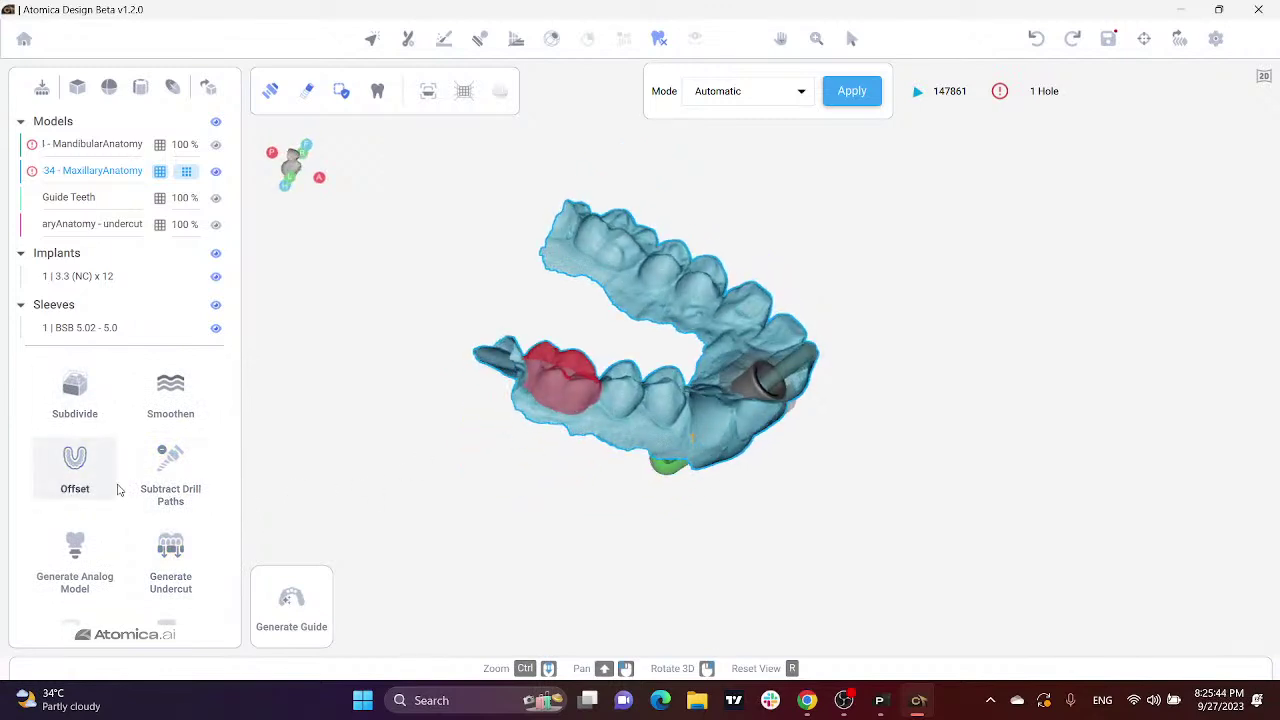
pyautogui.moveTo(590, 440); pyautogui.dragTo(606, 426)
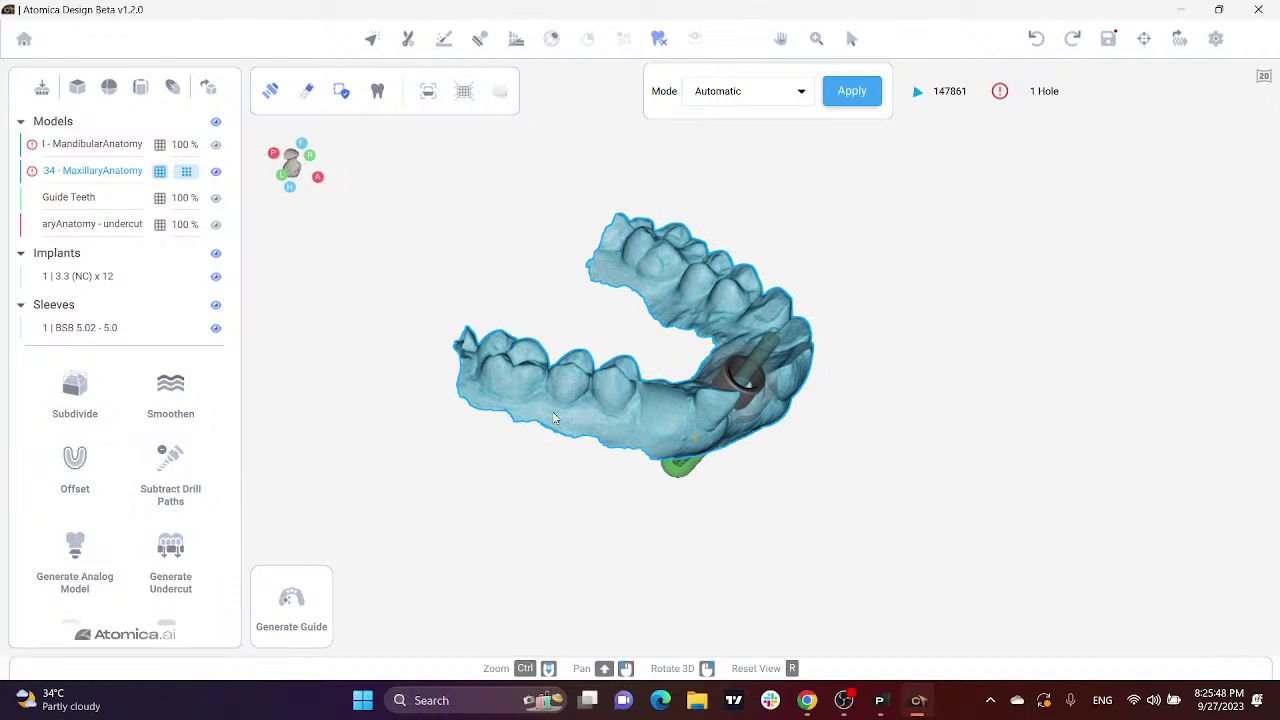
pyautogui.moveTo(631, 405); pyautogui.dragTo(631, 440)
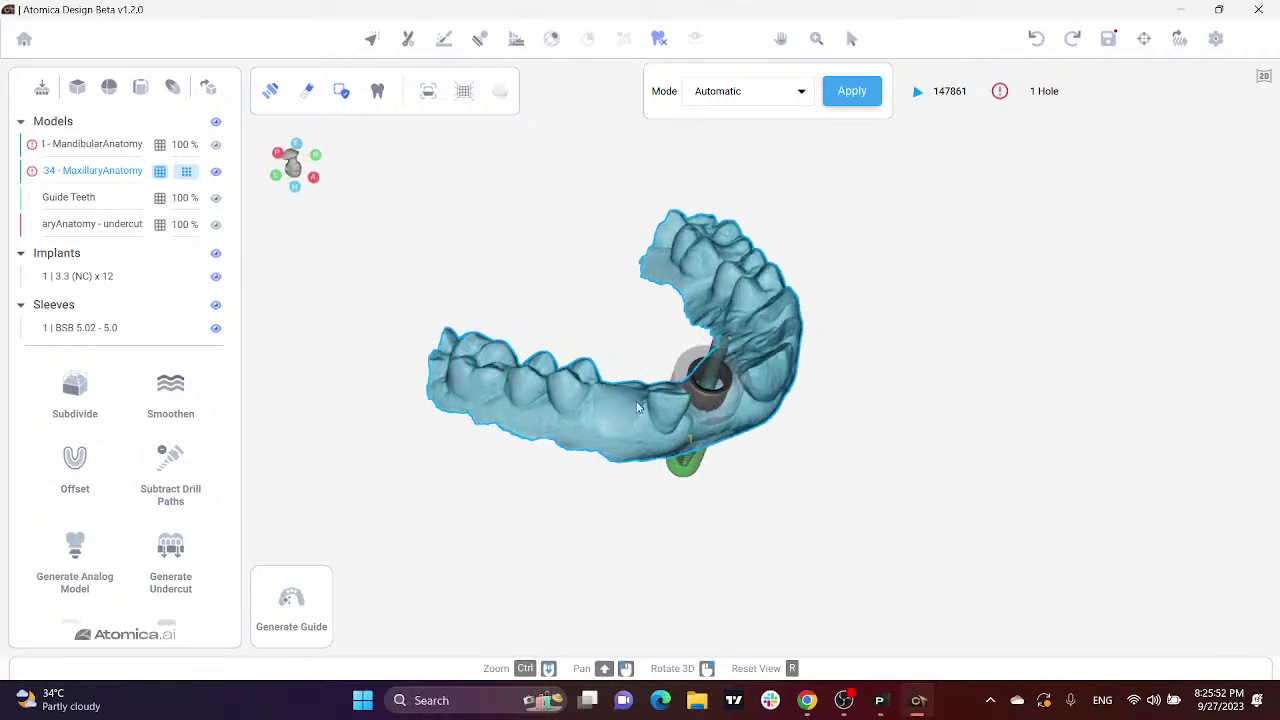
pyautogui.moveTo(614, 443); pyautogui.dragTo(709, 443)
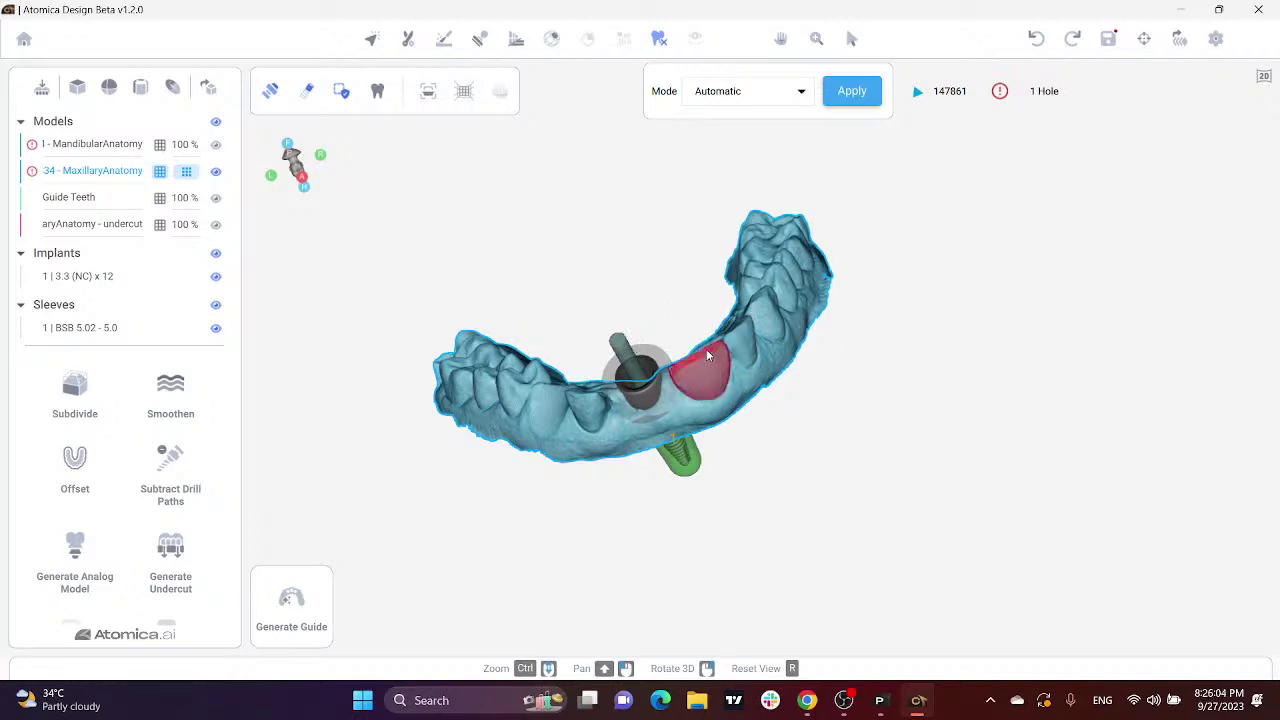
pyautogui.moveTo(687, 323); pyautogui.dragTo(663, 413)
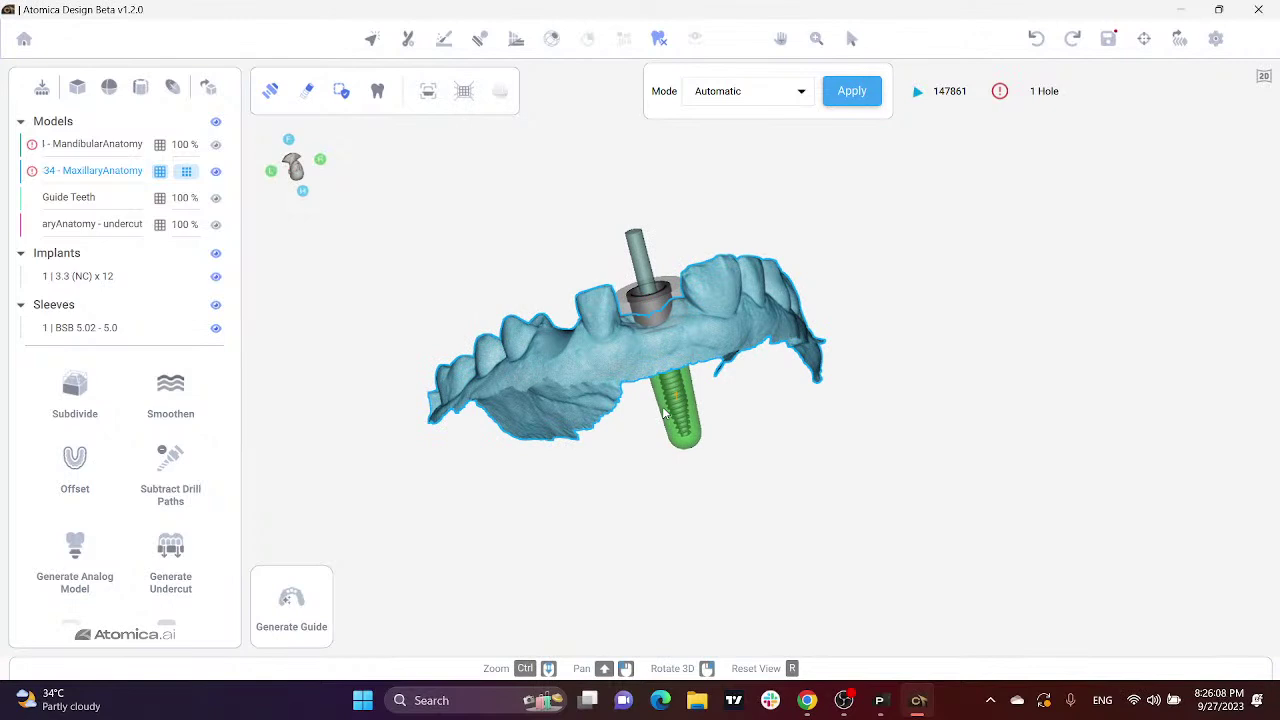
pyautogui.moveTo(714, 539)
pyautogui.mouseDown()
pyautogui.moveTo(686, 523)
pyautogui.moveTo(706, 546)
pyautogui.mouseUp()
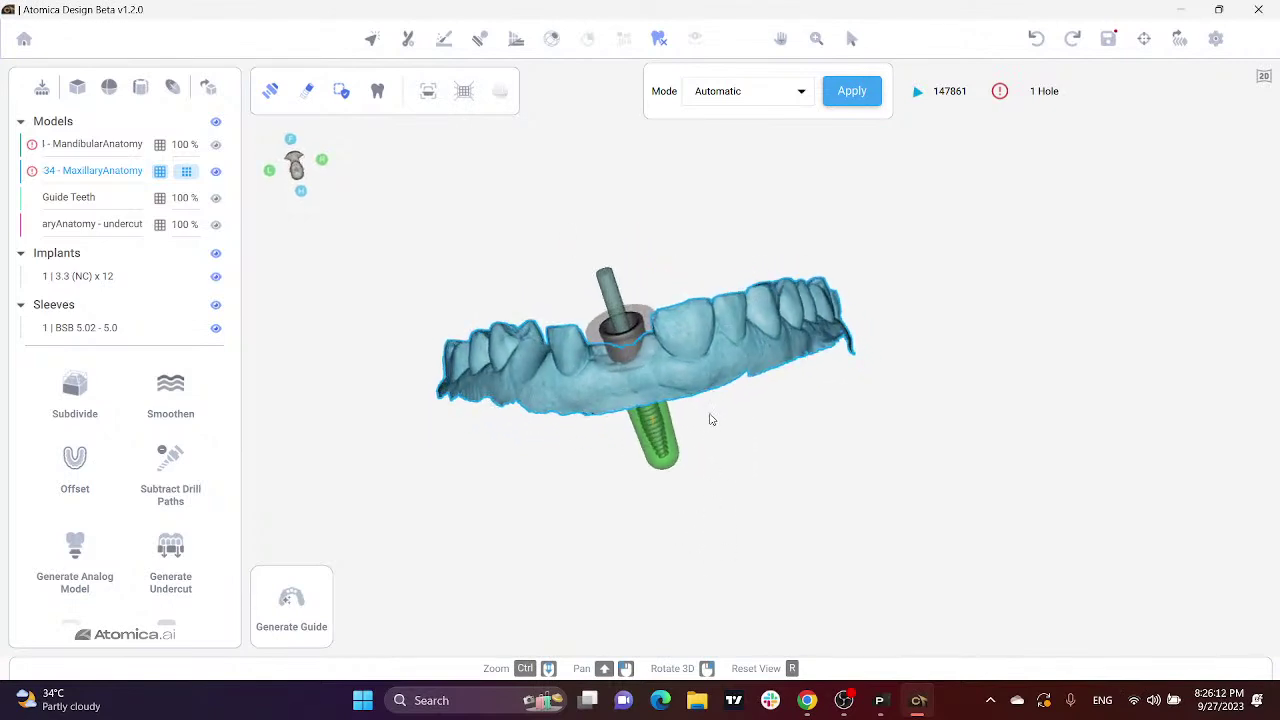
pyautogui.moveTo(713, 420); pyautogui.dragTo(732, 434)
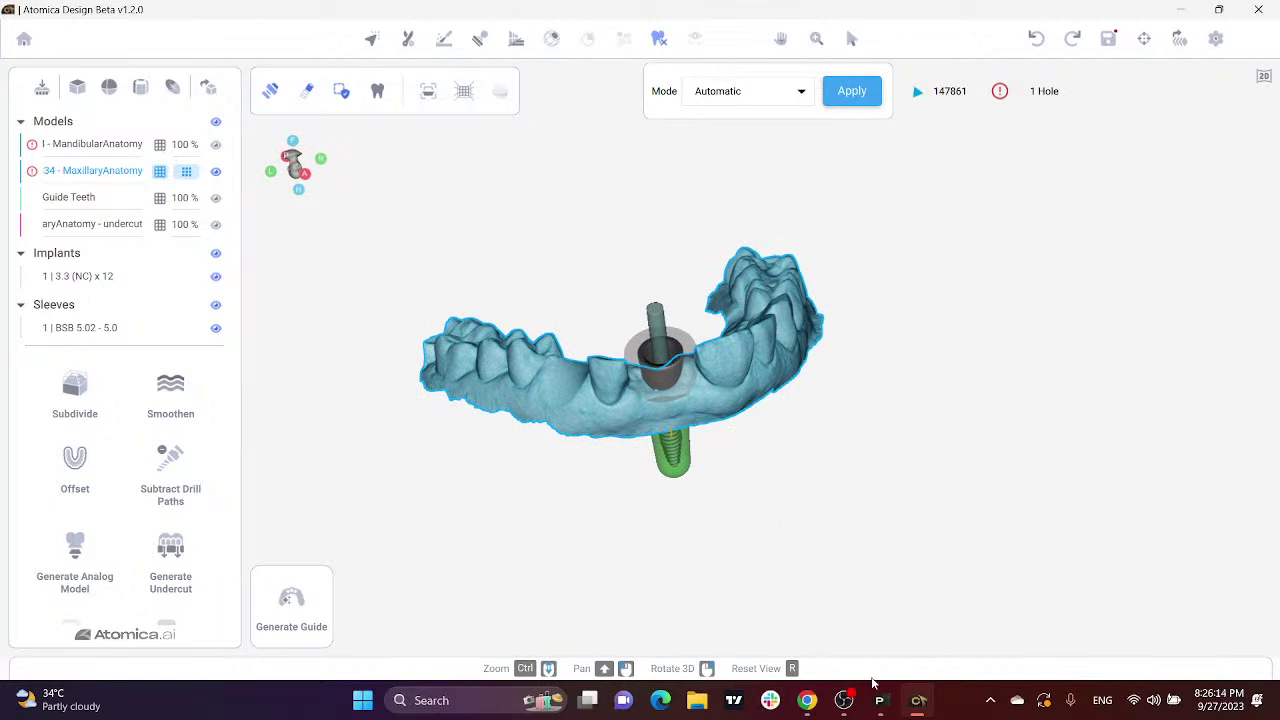